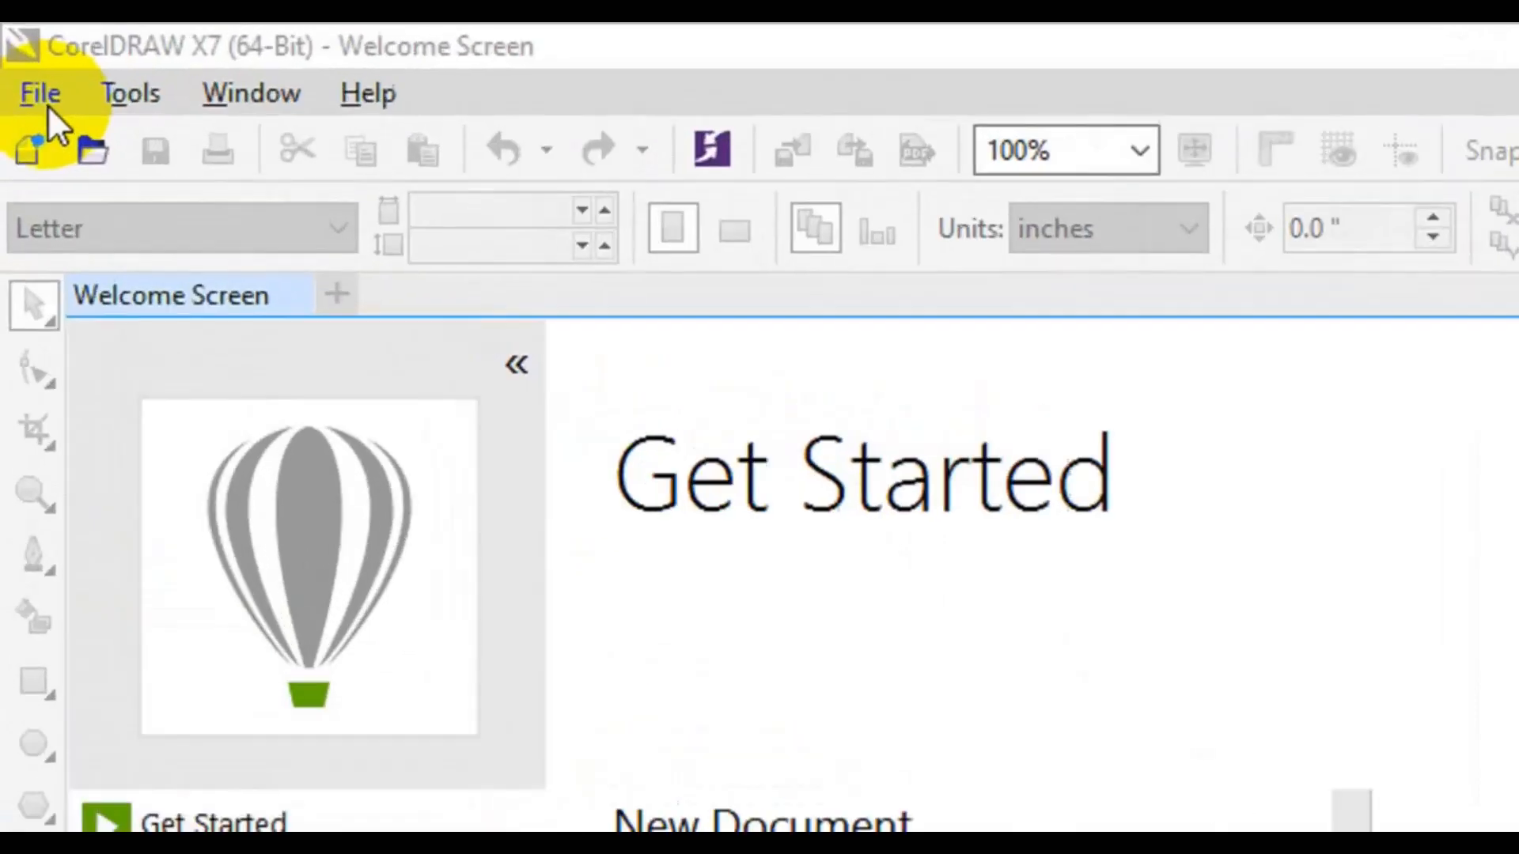
Create a new document named 'Simple ID Card Design', 2.2 inches wide by 3.4 inches tall
click(30, 69)
click(136, 146)
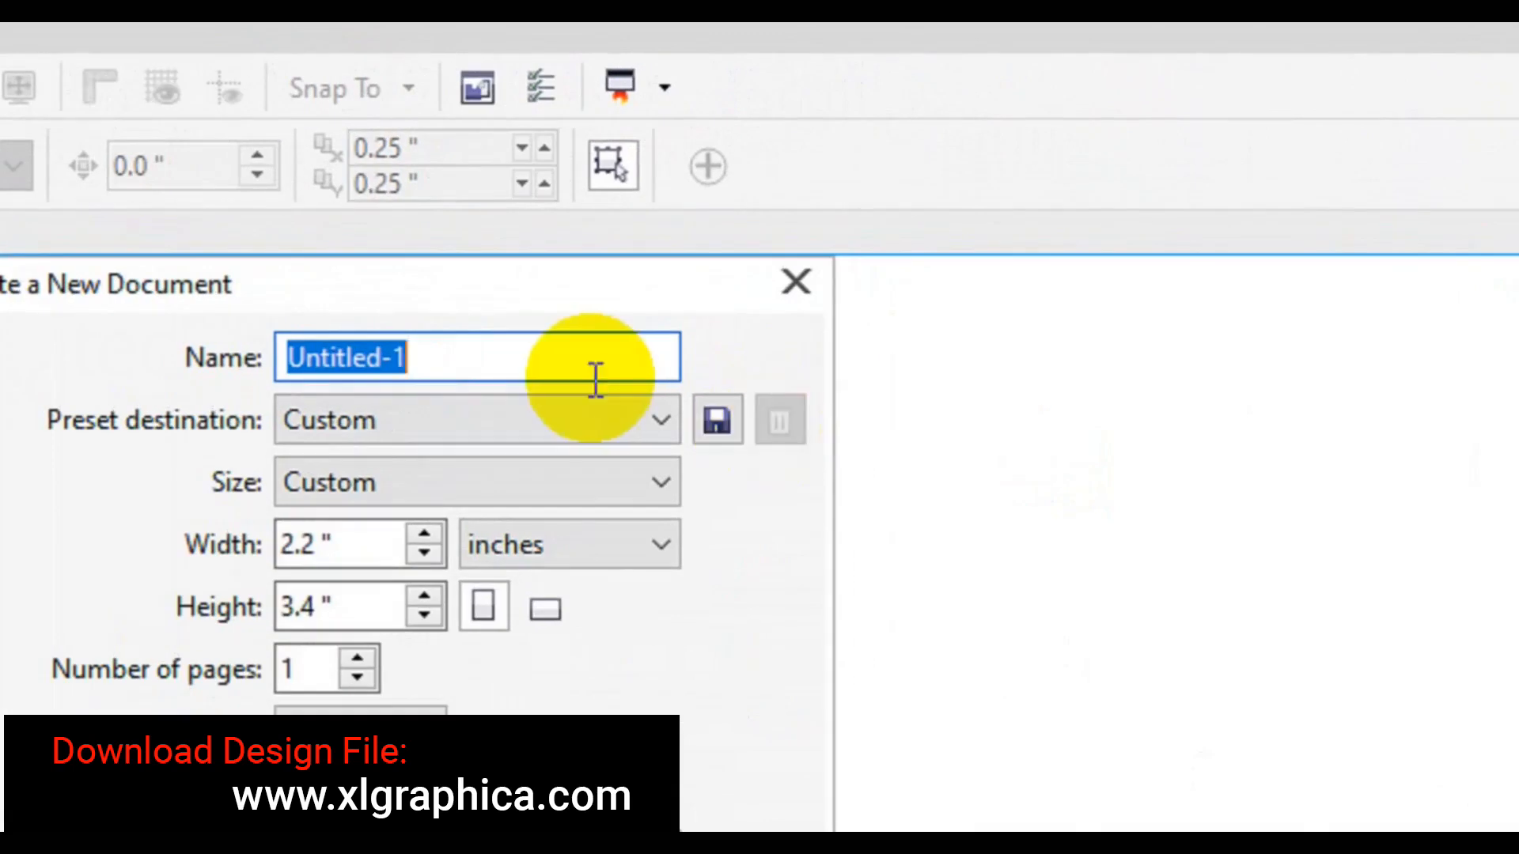
click(586, 358)
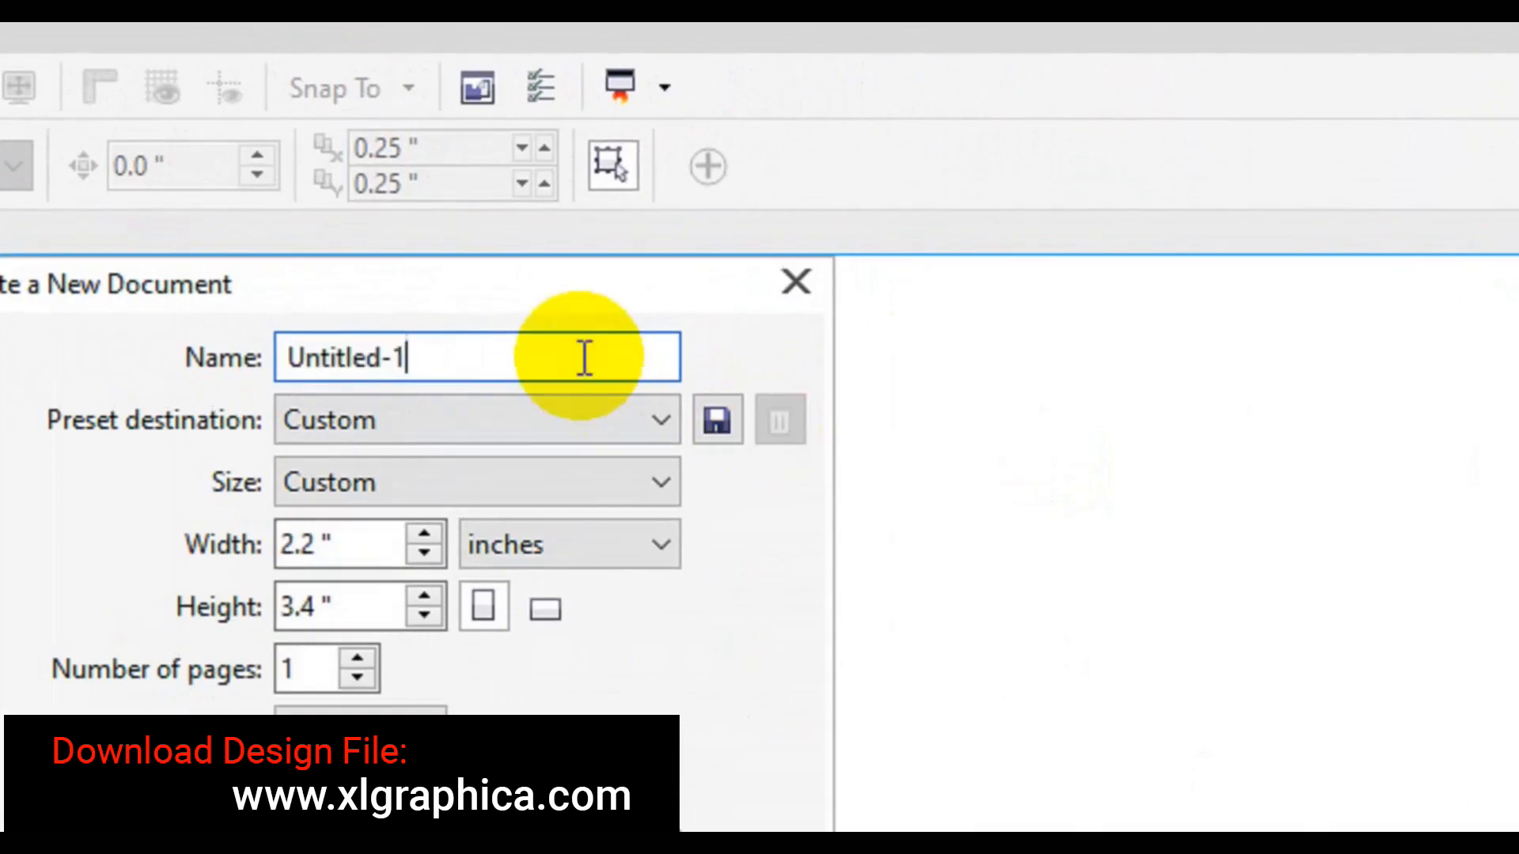
double_click(583, 356)
text(Simple ID Card Design)
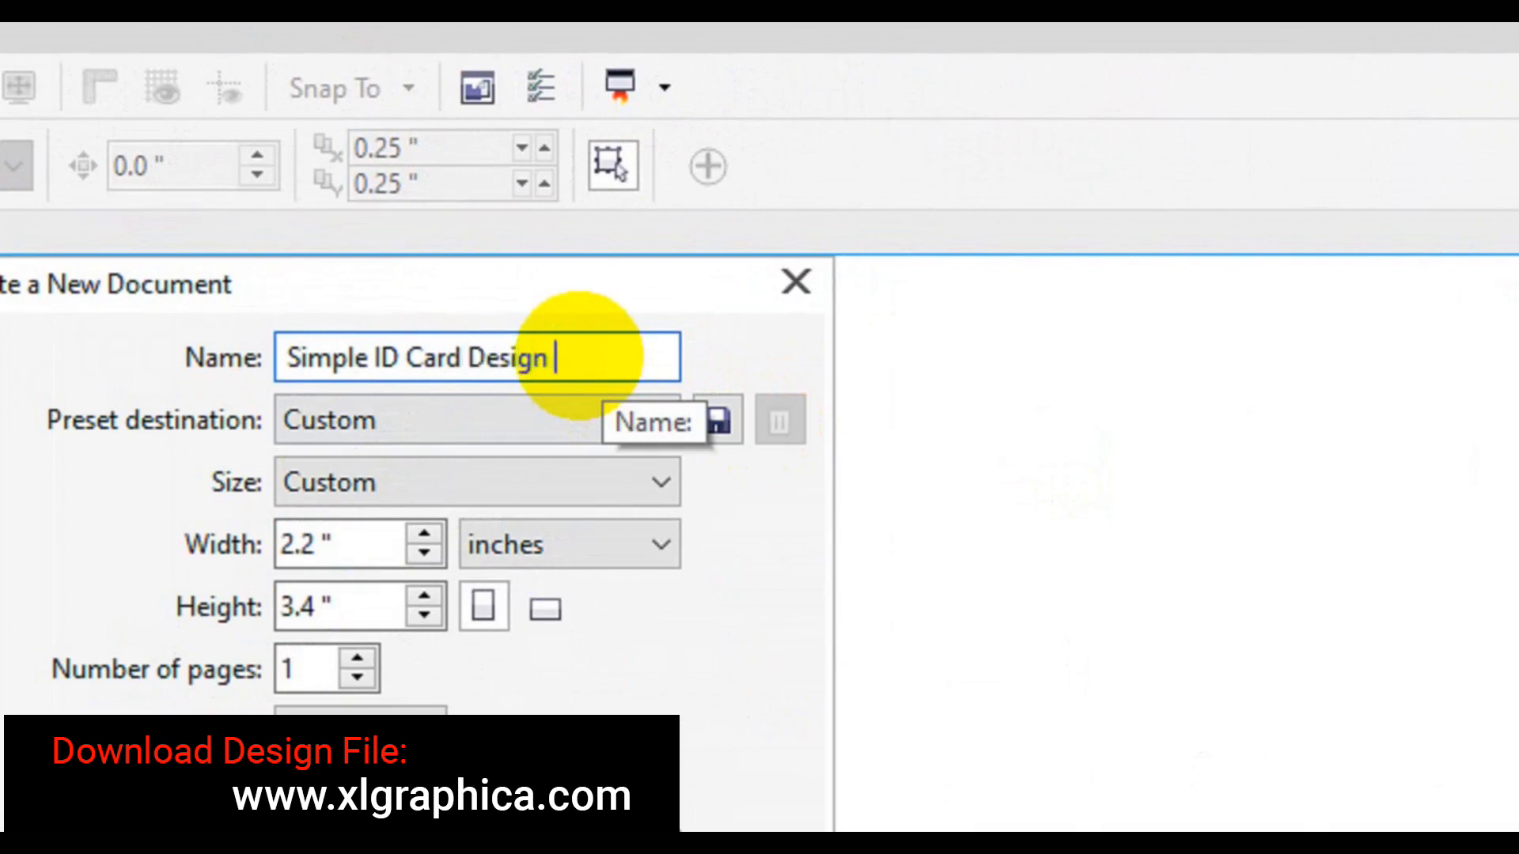
drag(383, 544, 277, 546)
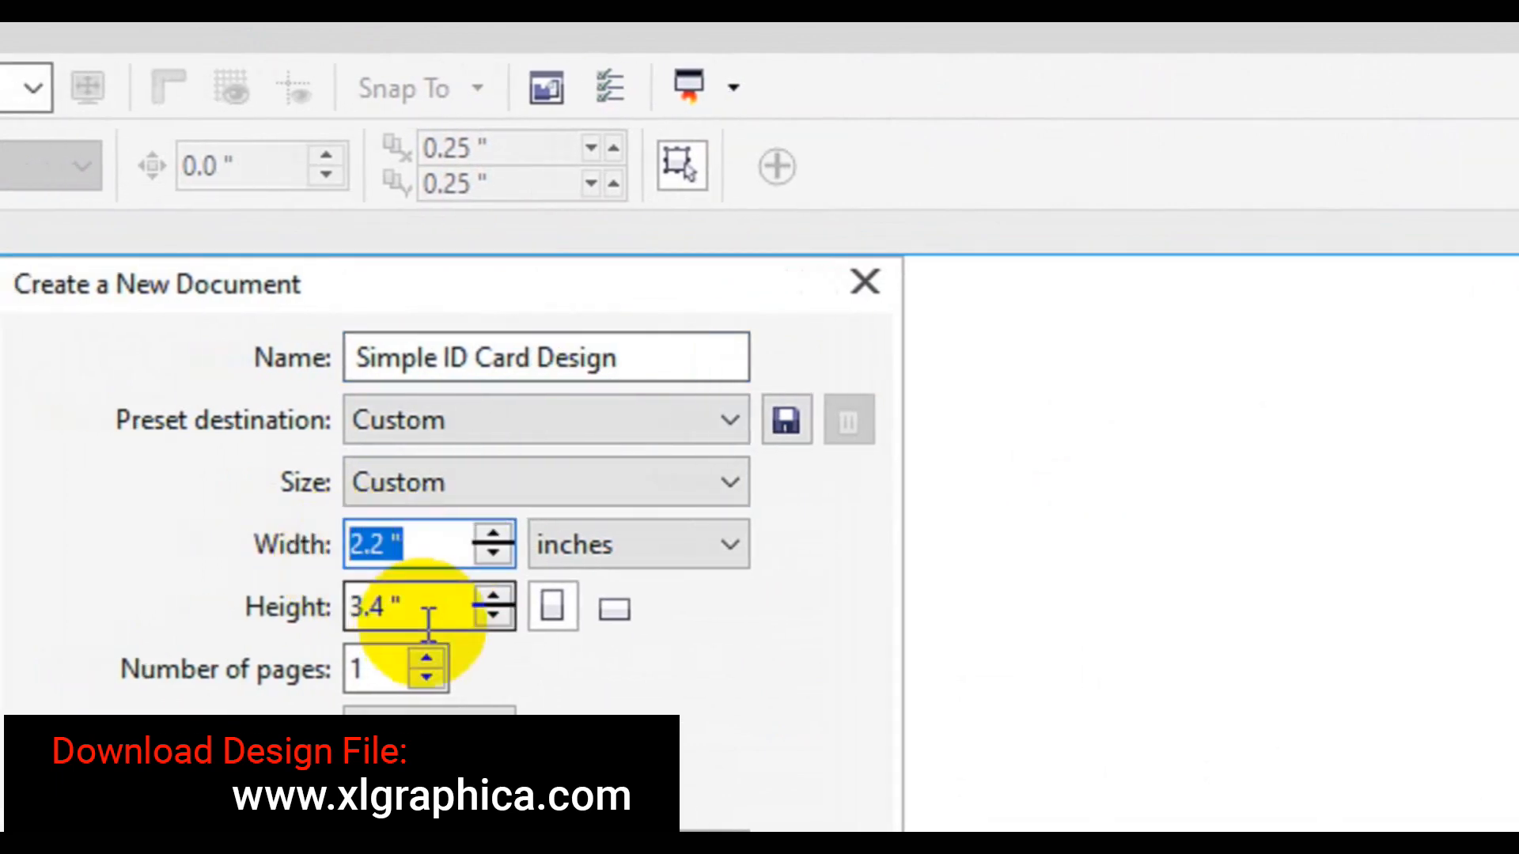
drag(425, 618, 289, 608)
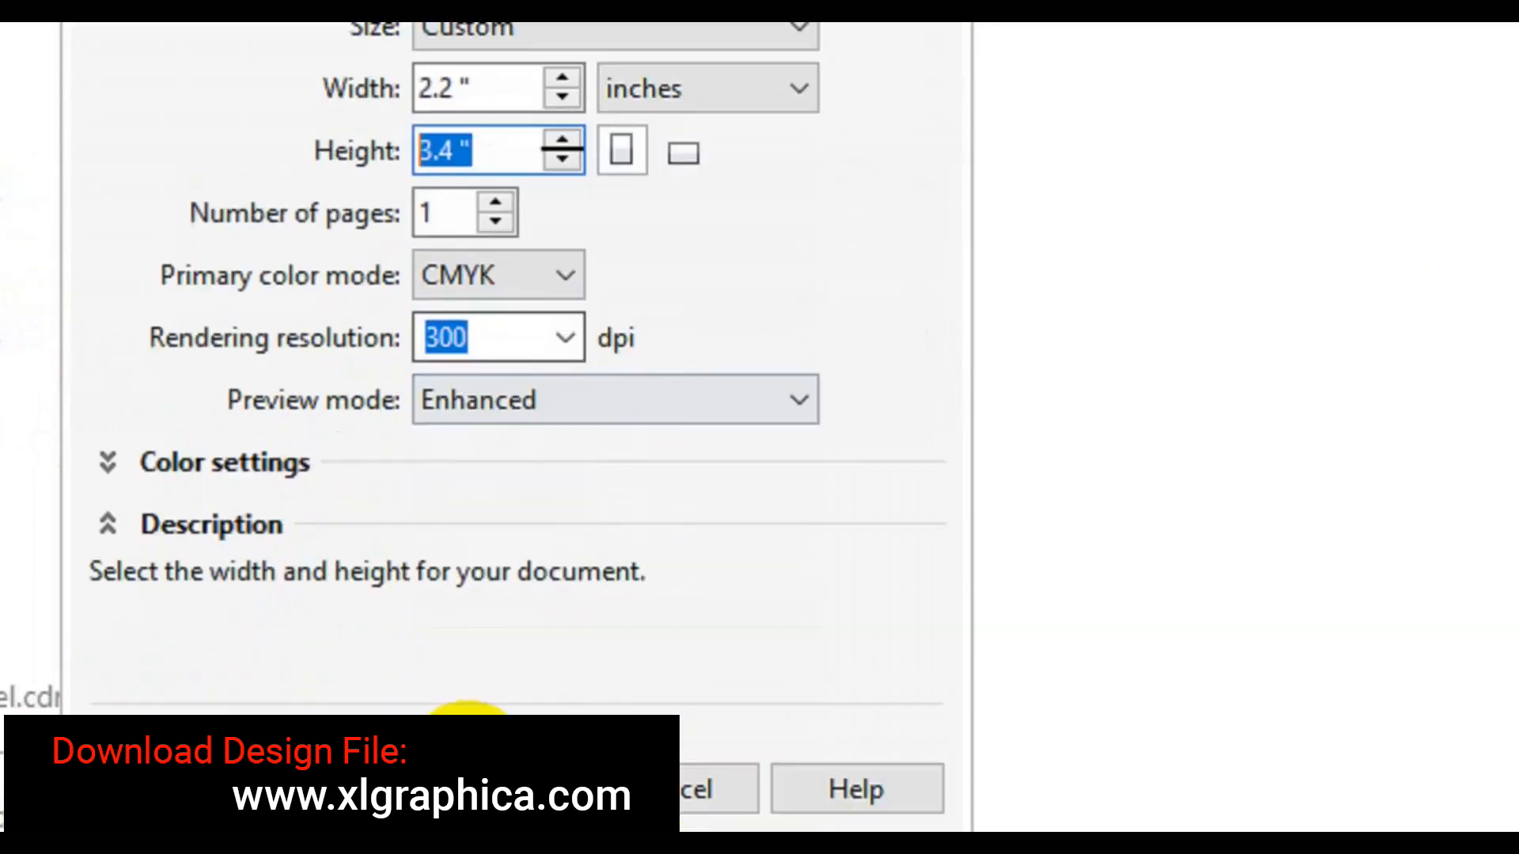
click(474, 678)
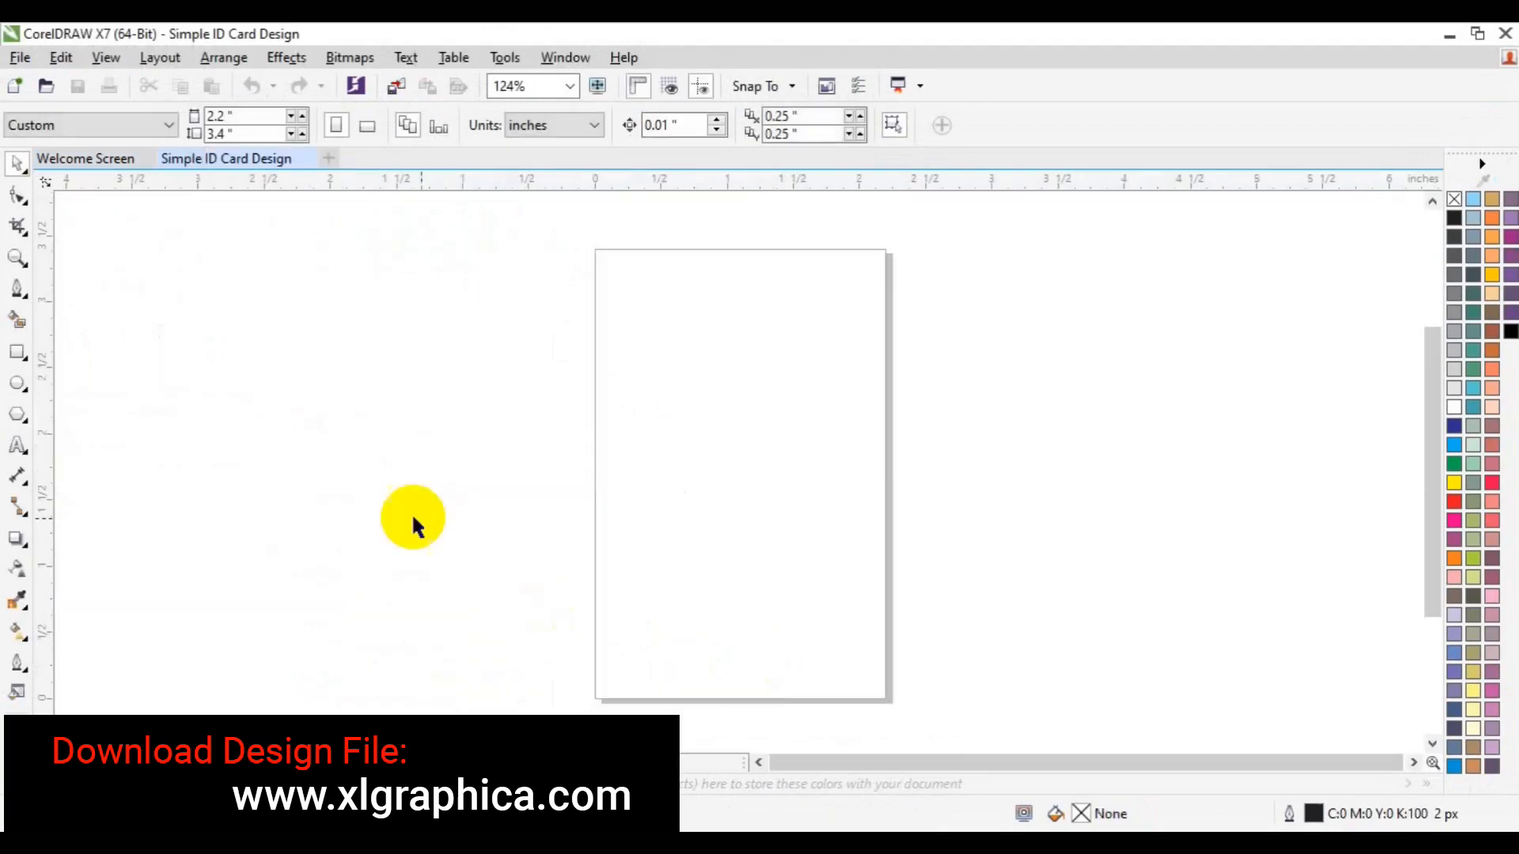
Add a 2.2 × 3.4 inch page-sized rectangle and delete a stray test rectangle
click(17, 352)
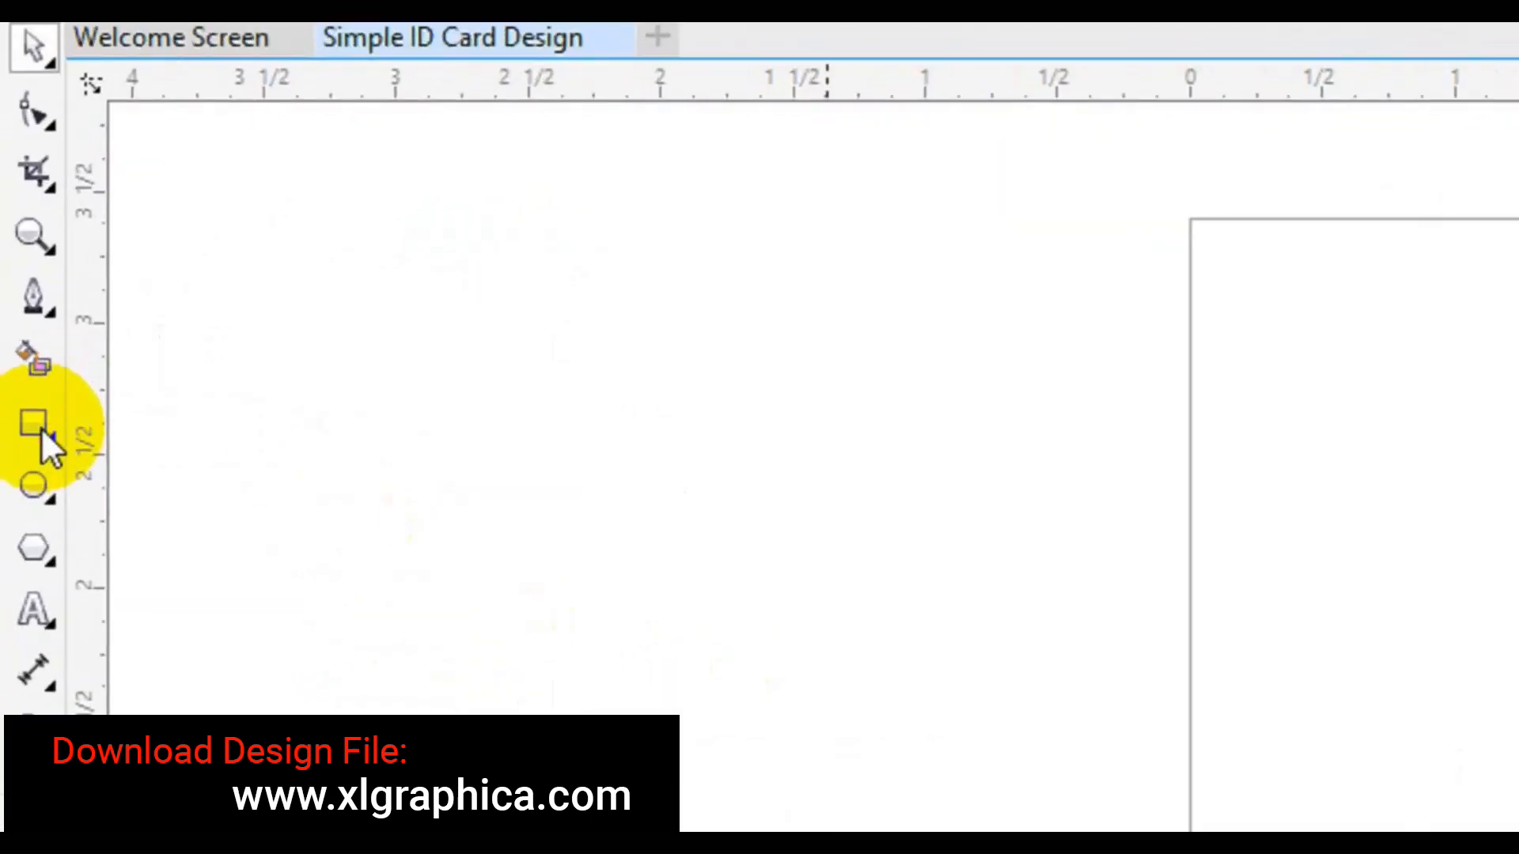
double_click(43, 433)
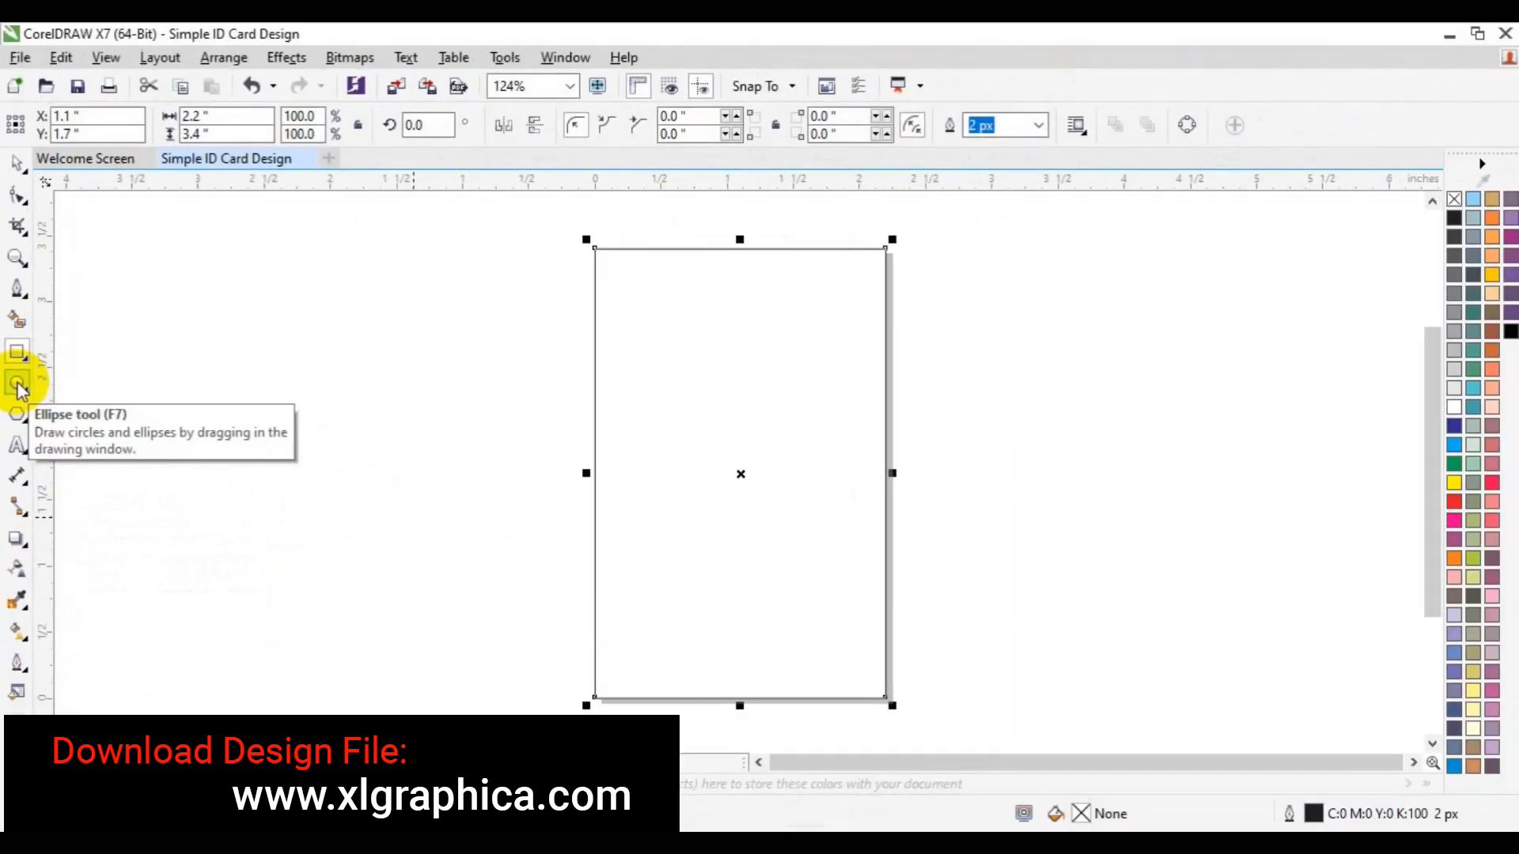
drag(321, 401, 453, 542)
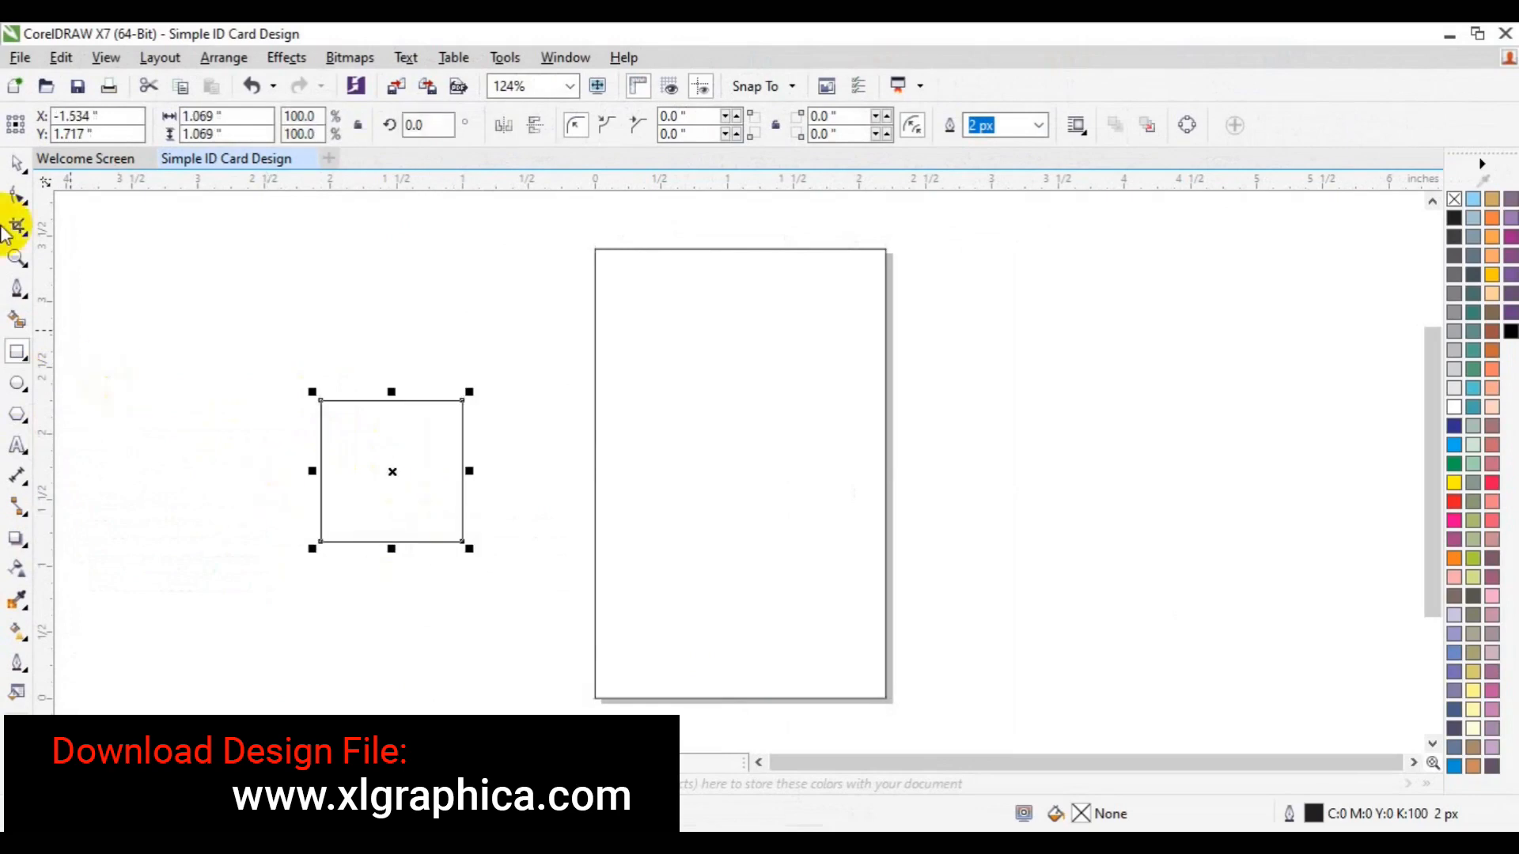
key(Delete)
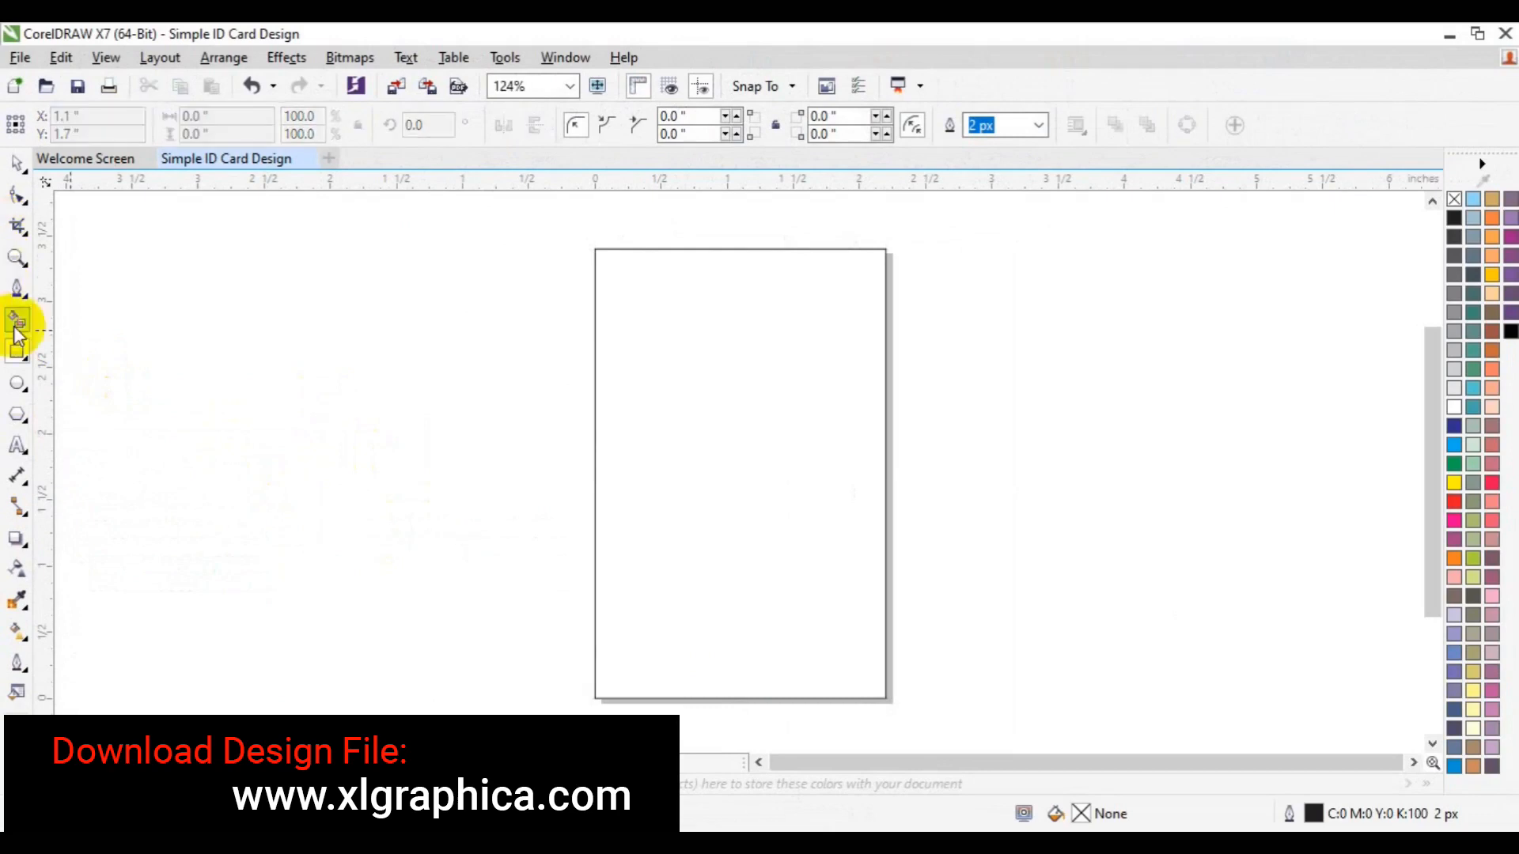
Draw a page-centered circle with a smaller concentric copy, and group the two
click(18, 385)
drag(313, 373, 474, 525)
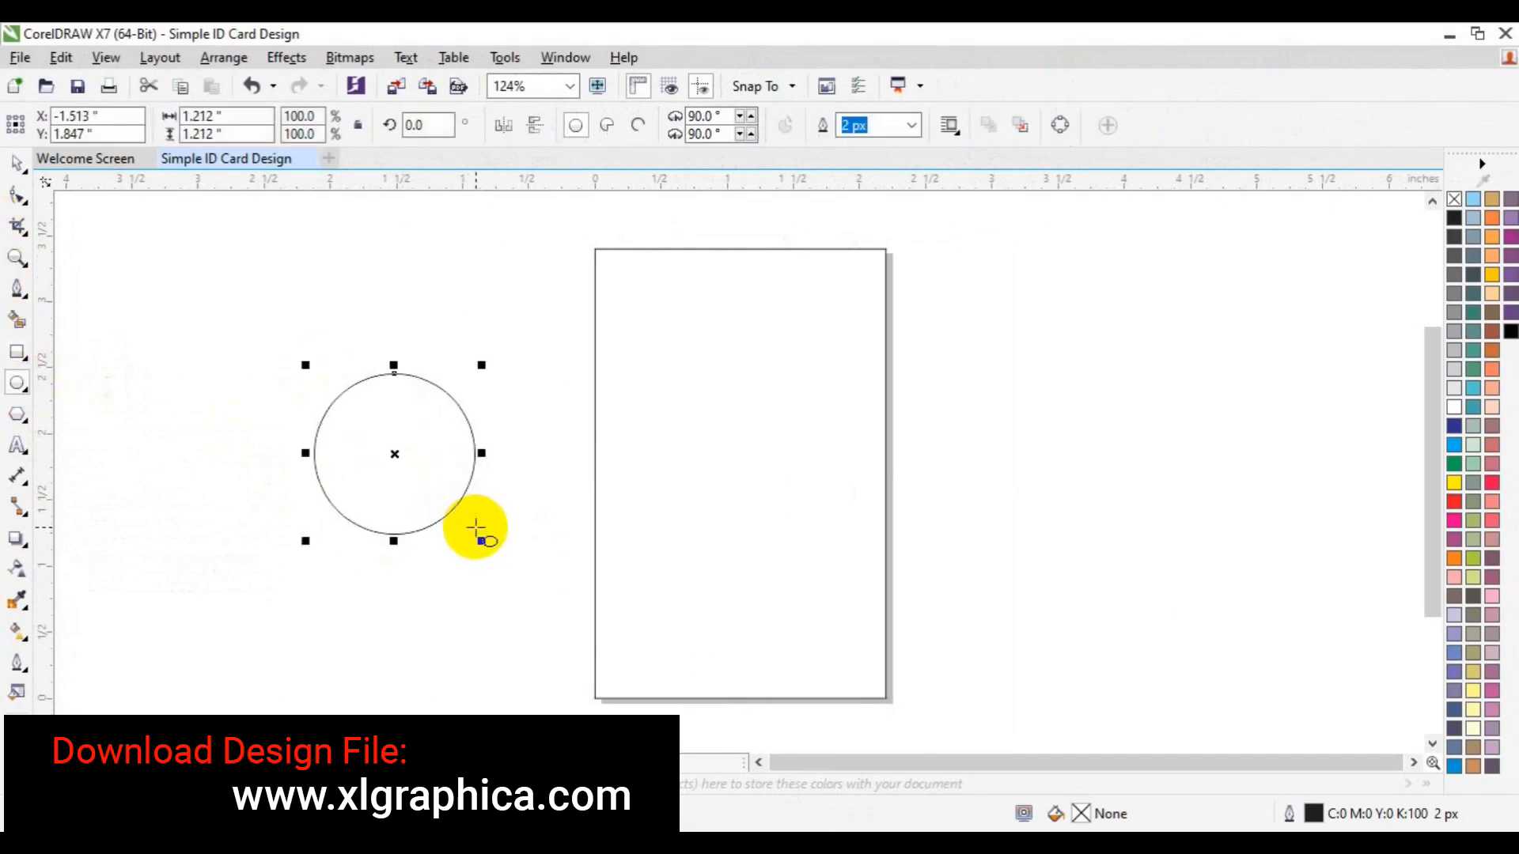
key(p)
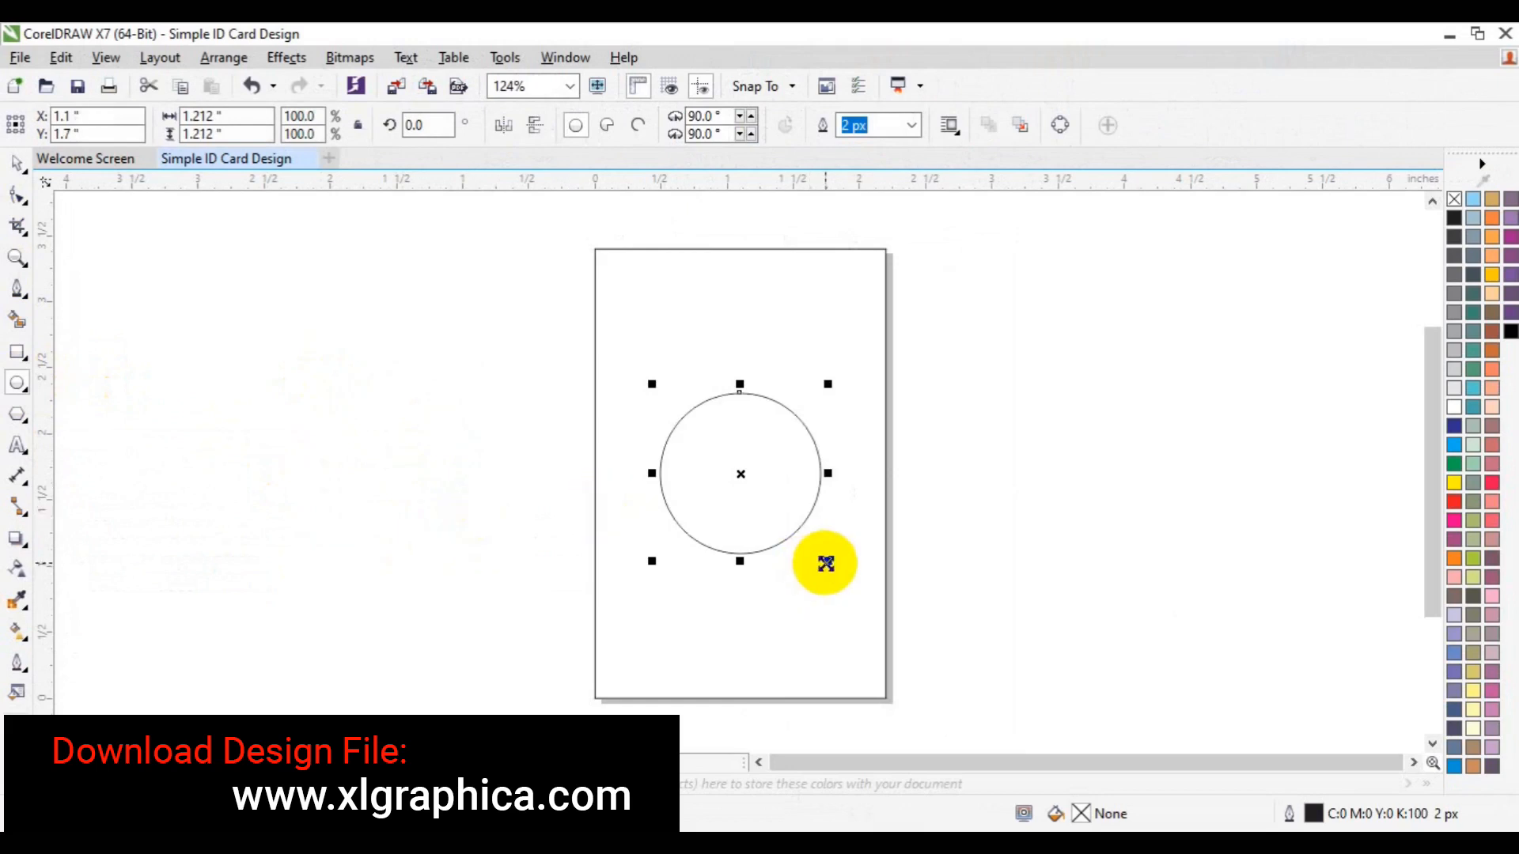
drag(824, 563, 818, 557)
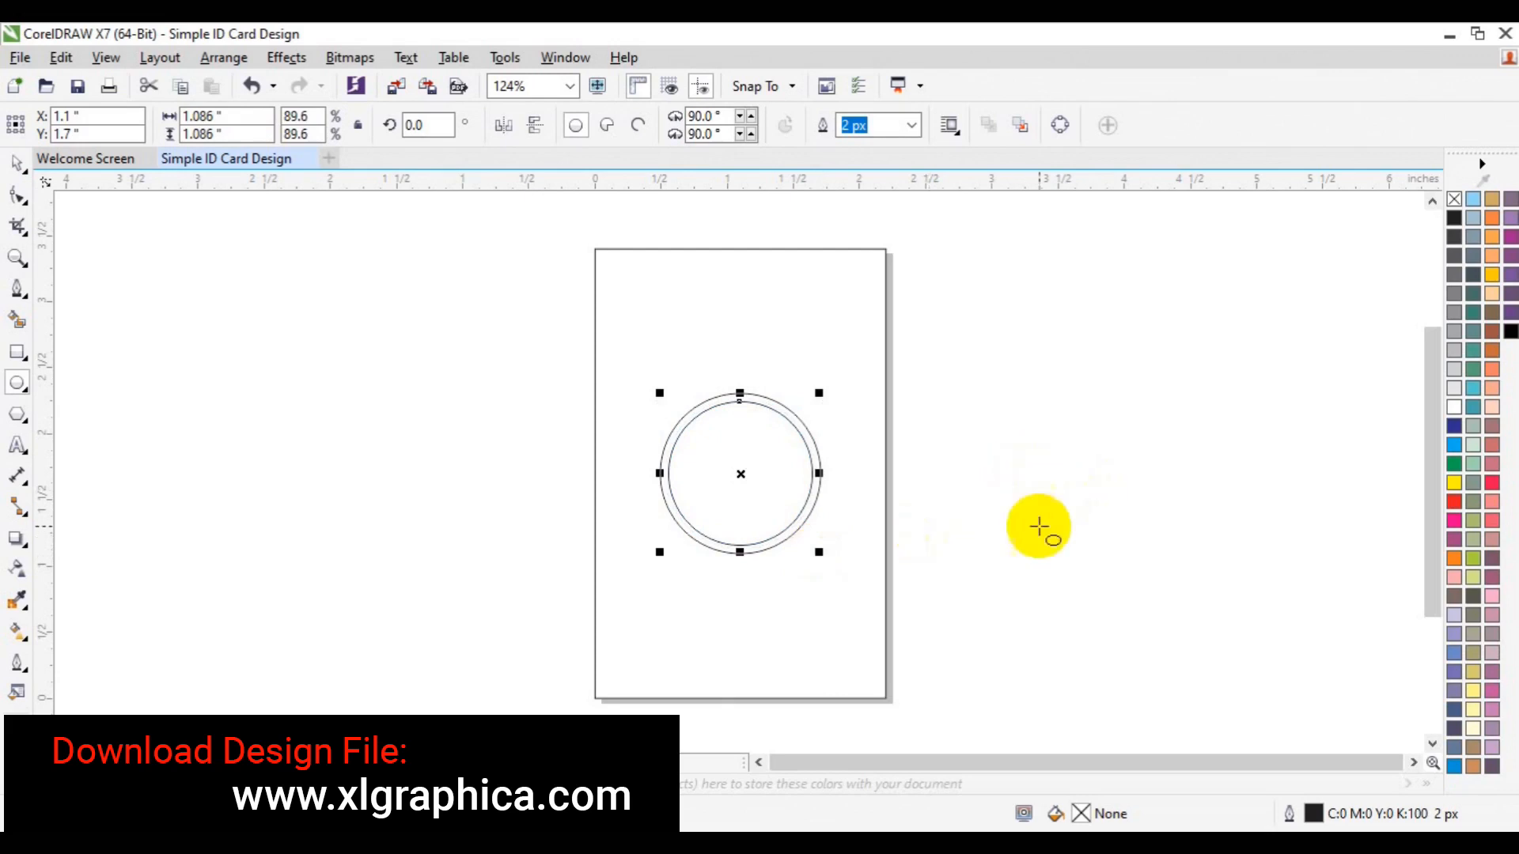
drag(825, 555, 823, 553)
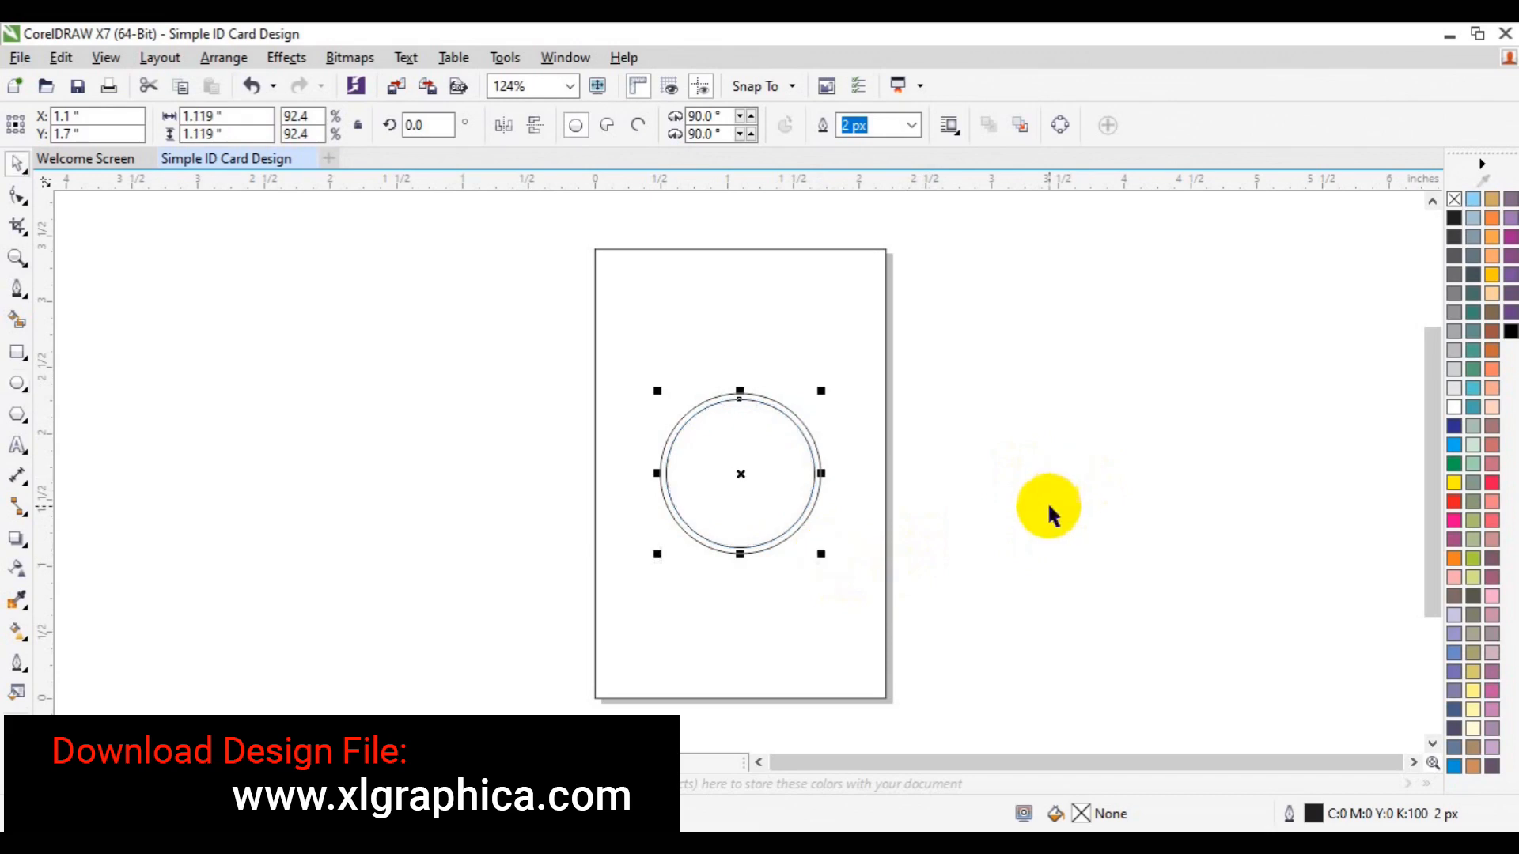
drag(485, 340, 1011, 661)
key(ctrl+g)
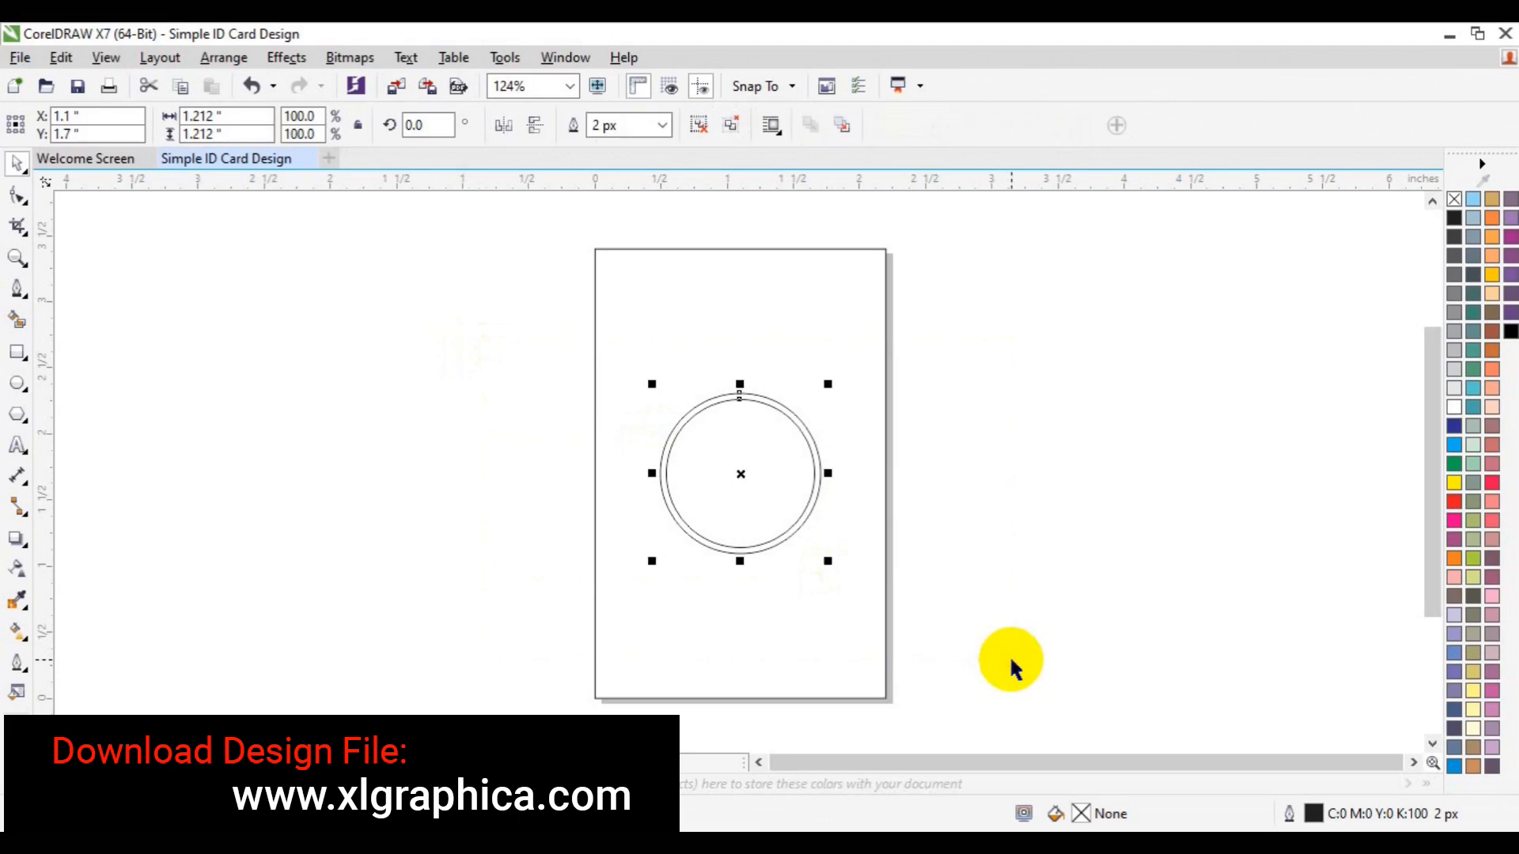
Shrink the grouped rings to about 90% and move them into the card's upper half
drag(830, 563, 820, 553)
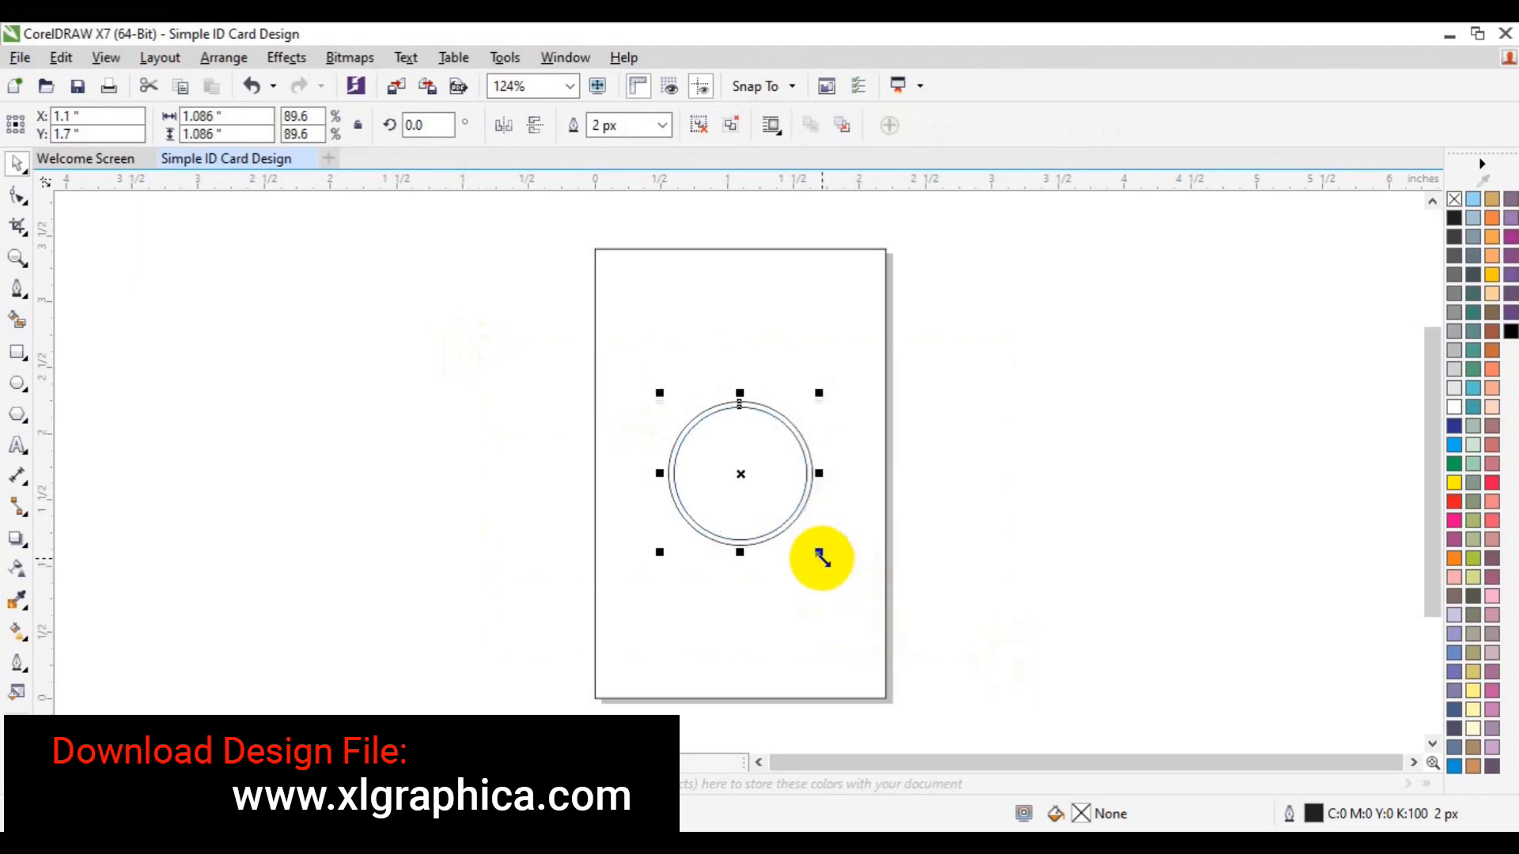
ctrl+click(739, 477)
drag(740, 477, 756, 418)
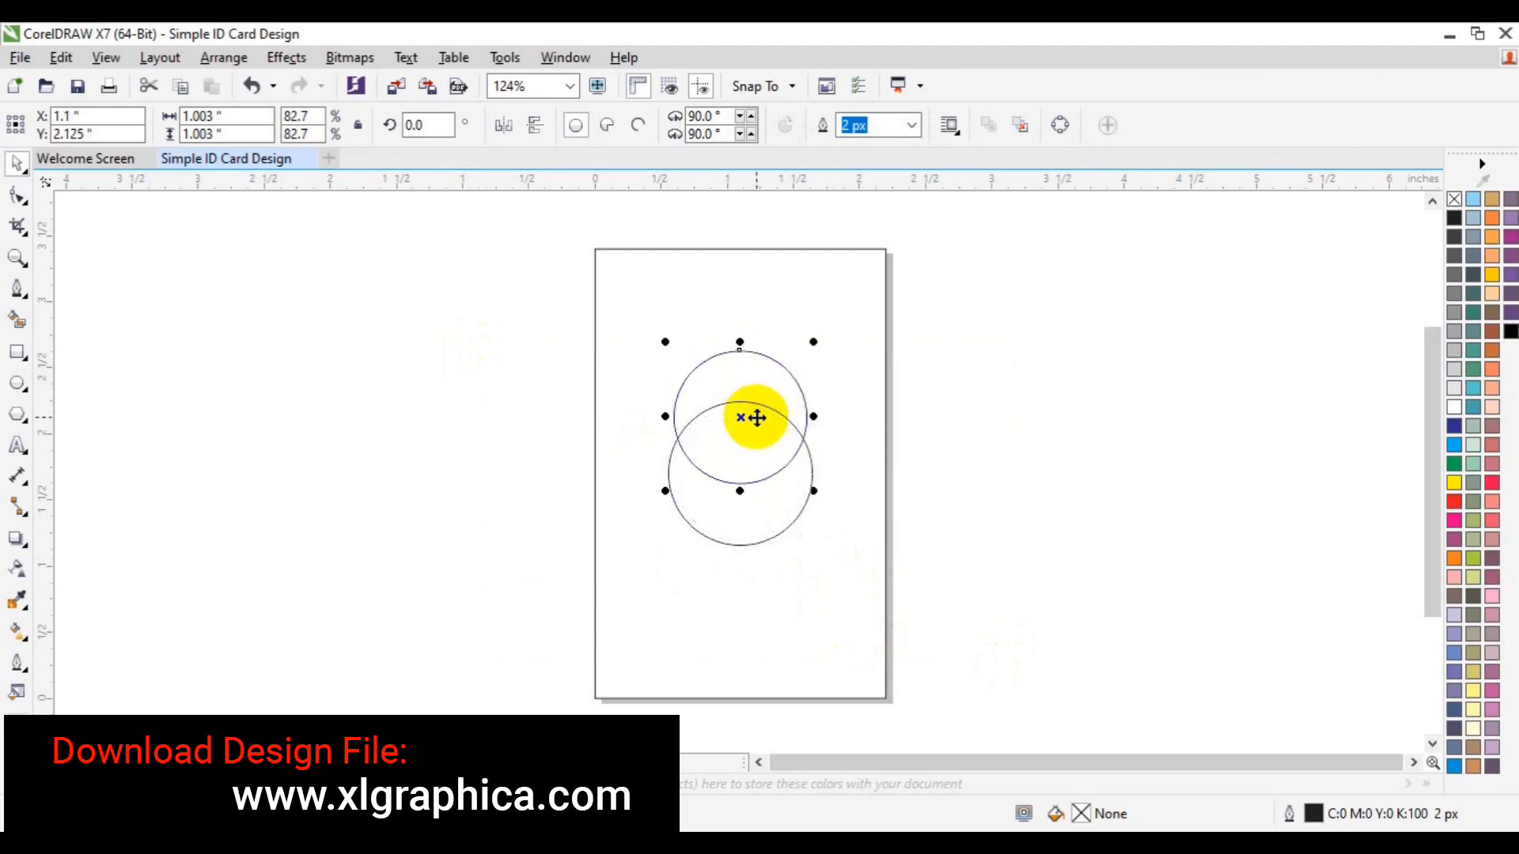
key(ctrl+z)
drag(1034, 359, 556, 589)
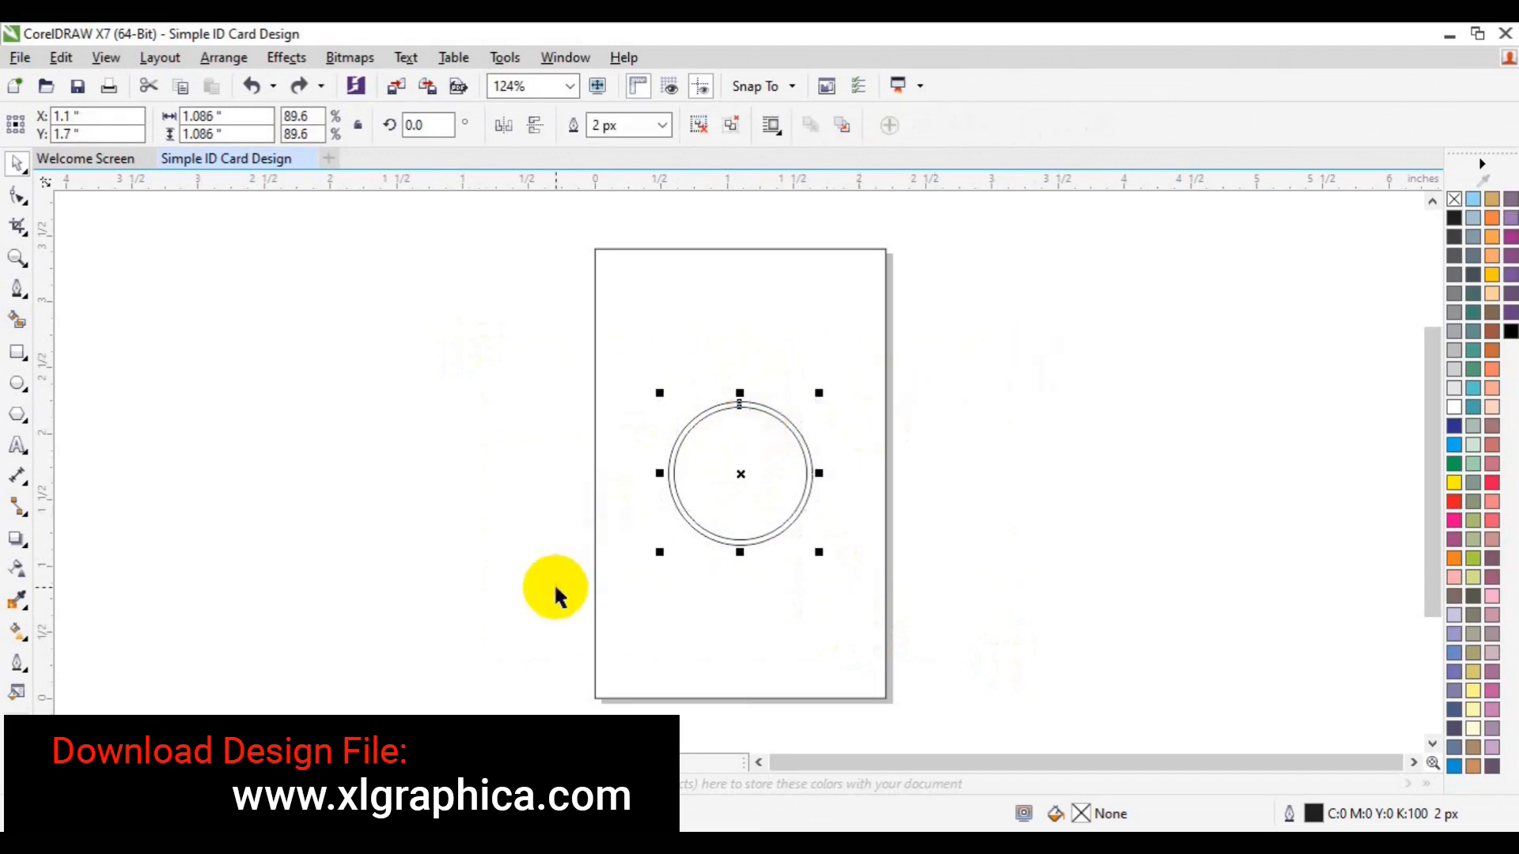
drag(741, 474, 745, 420)
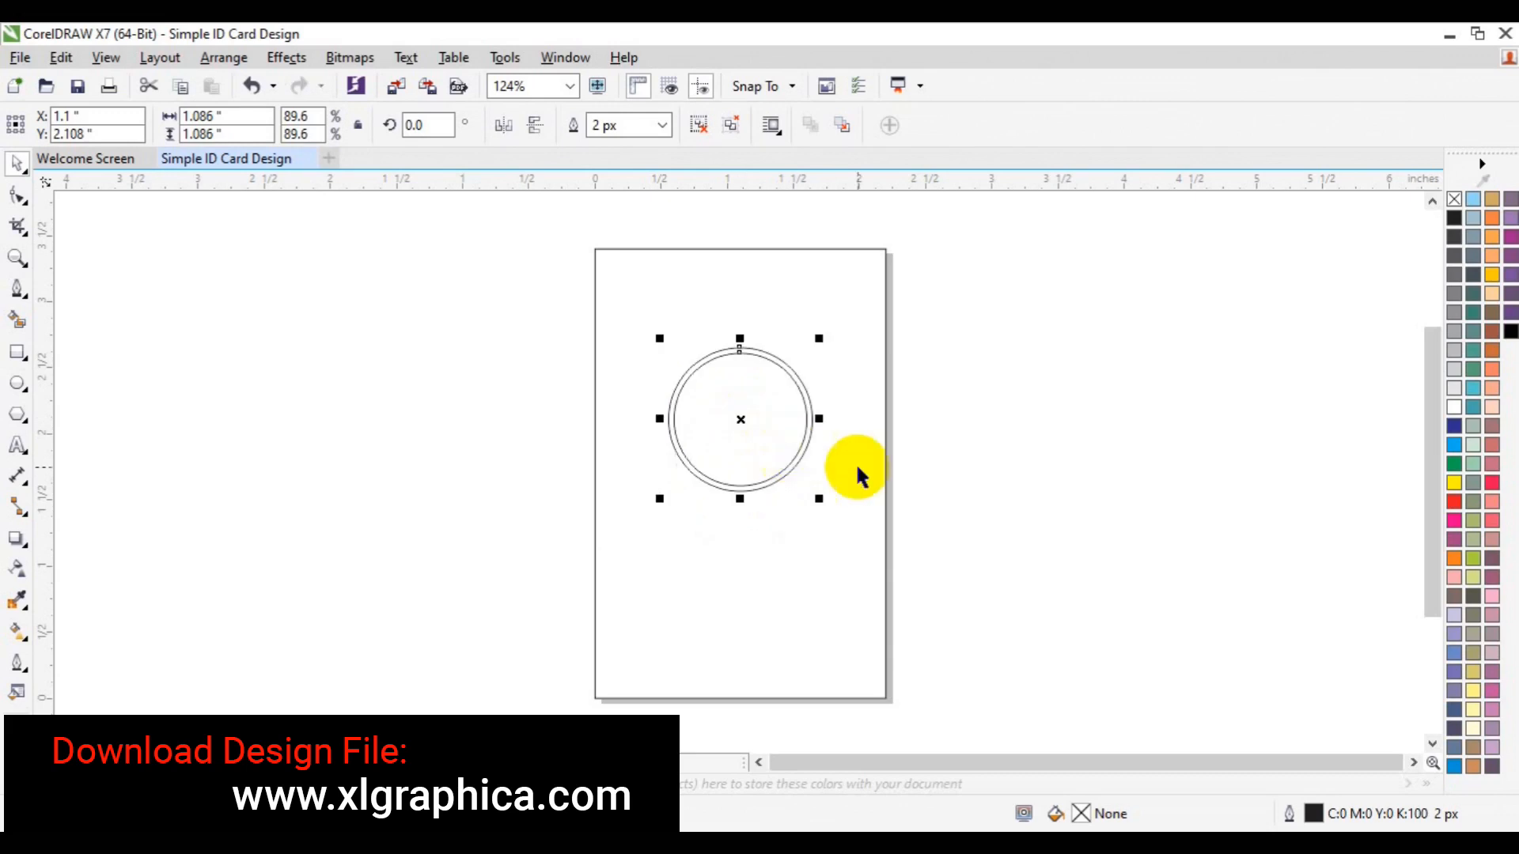
click(858, 467)
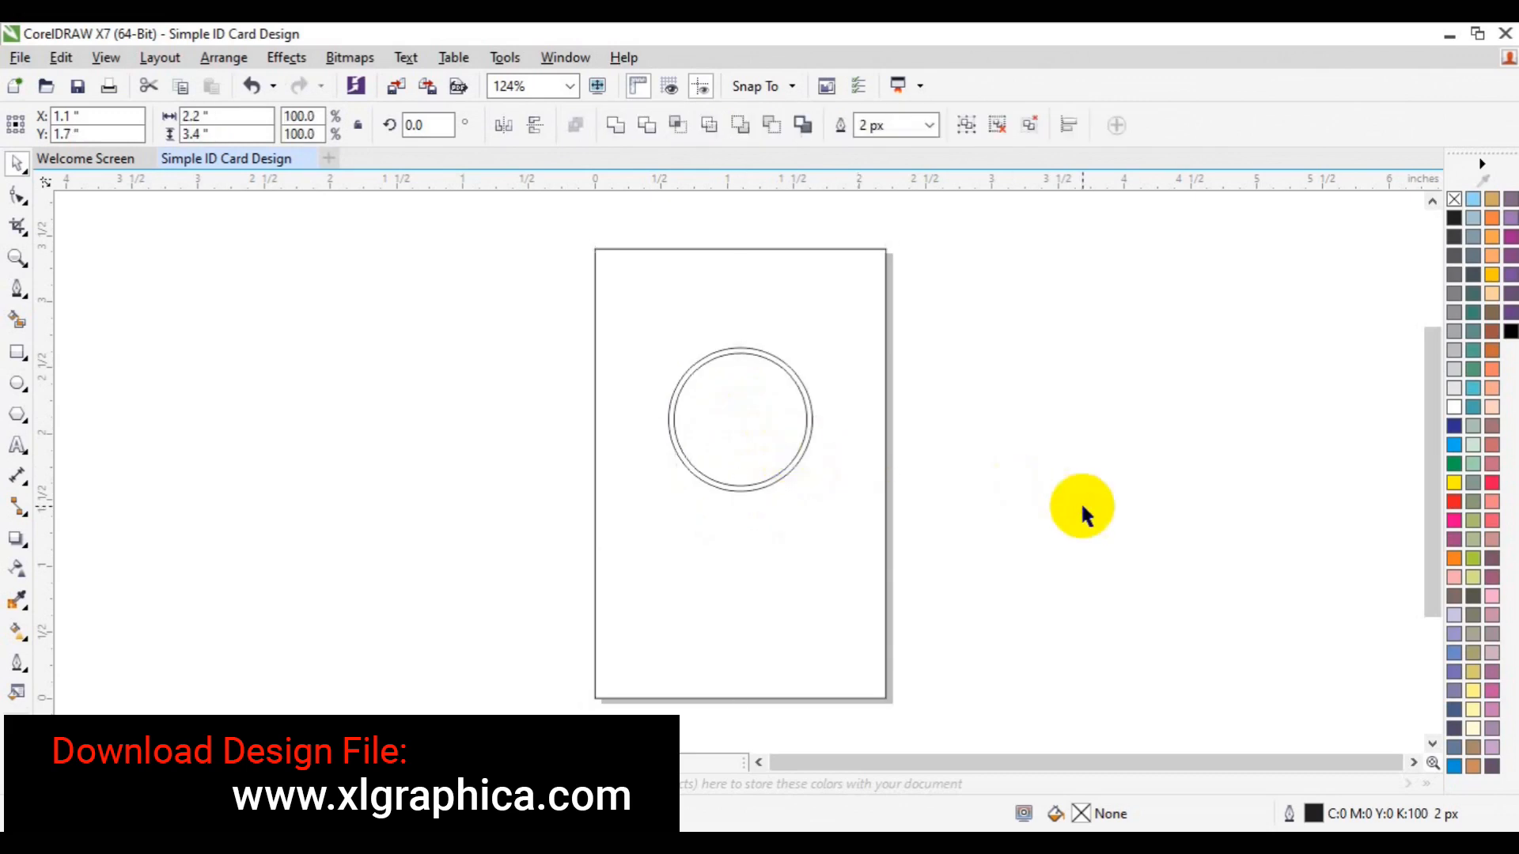
click(1081, 501)
click(17, 289)
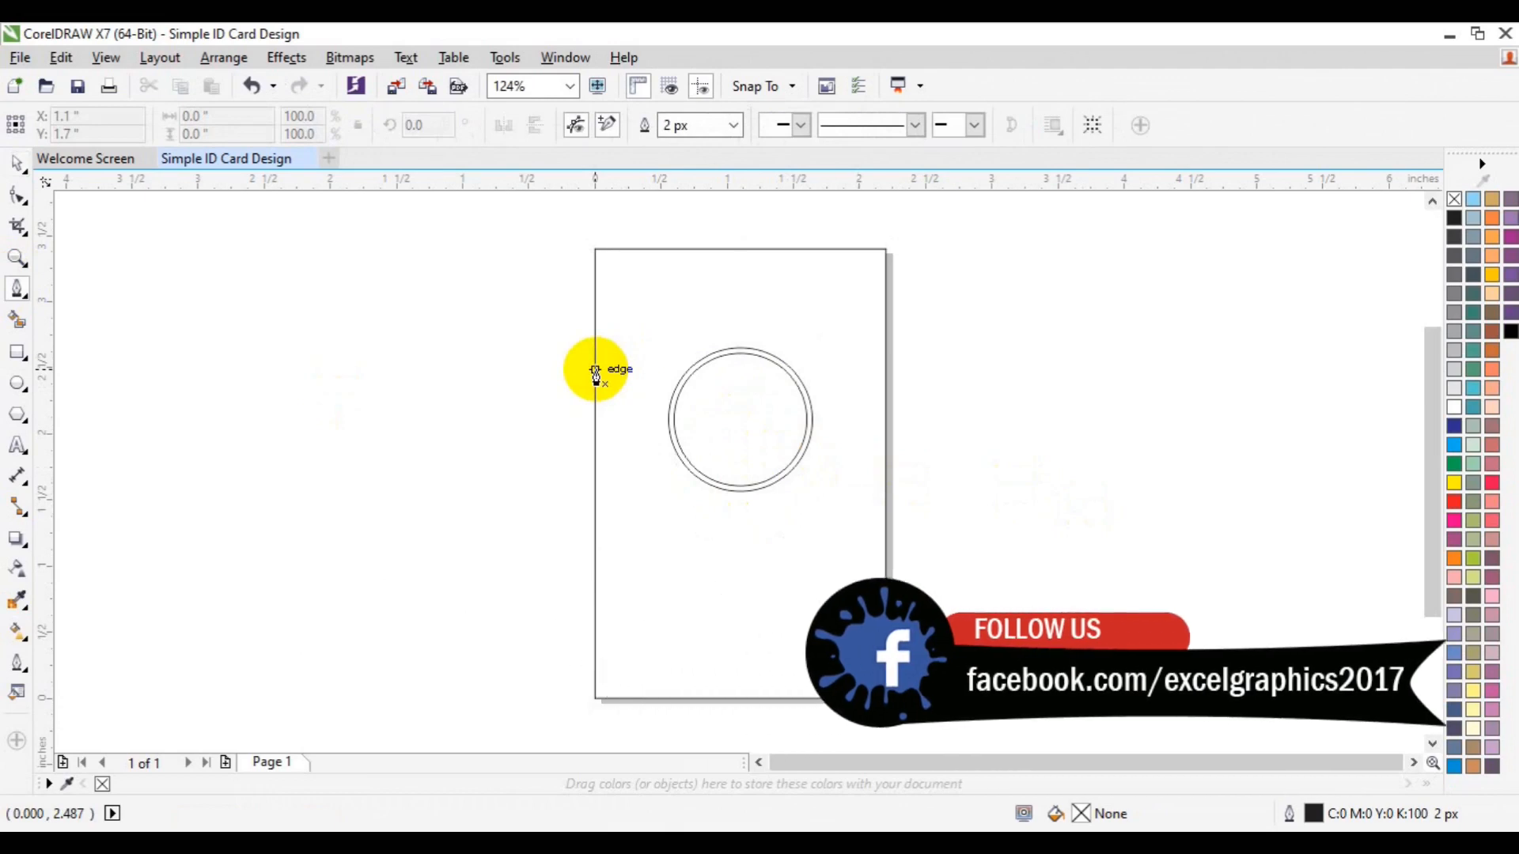
Draw a Bezier curve from the card's left edge to the right edge, bending near the circle
click(595, 361)
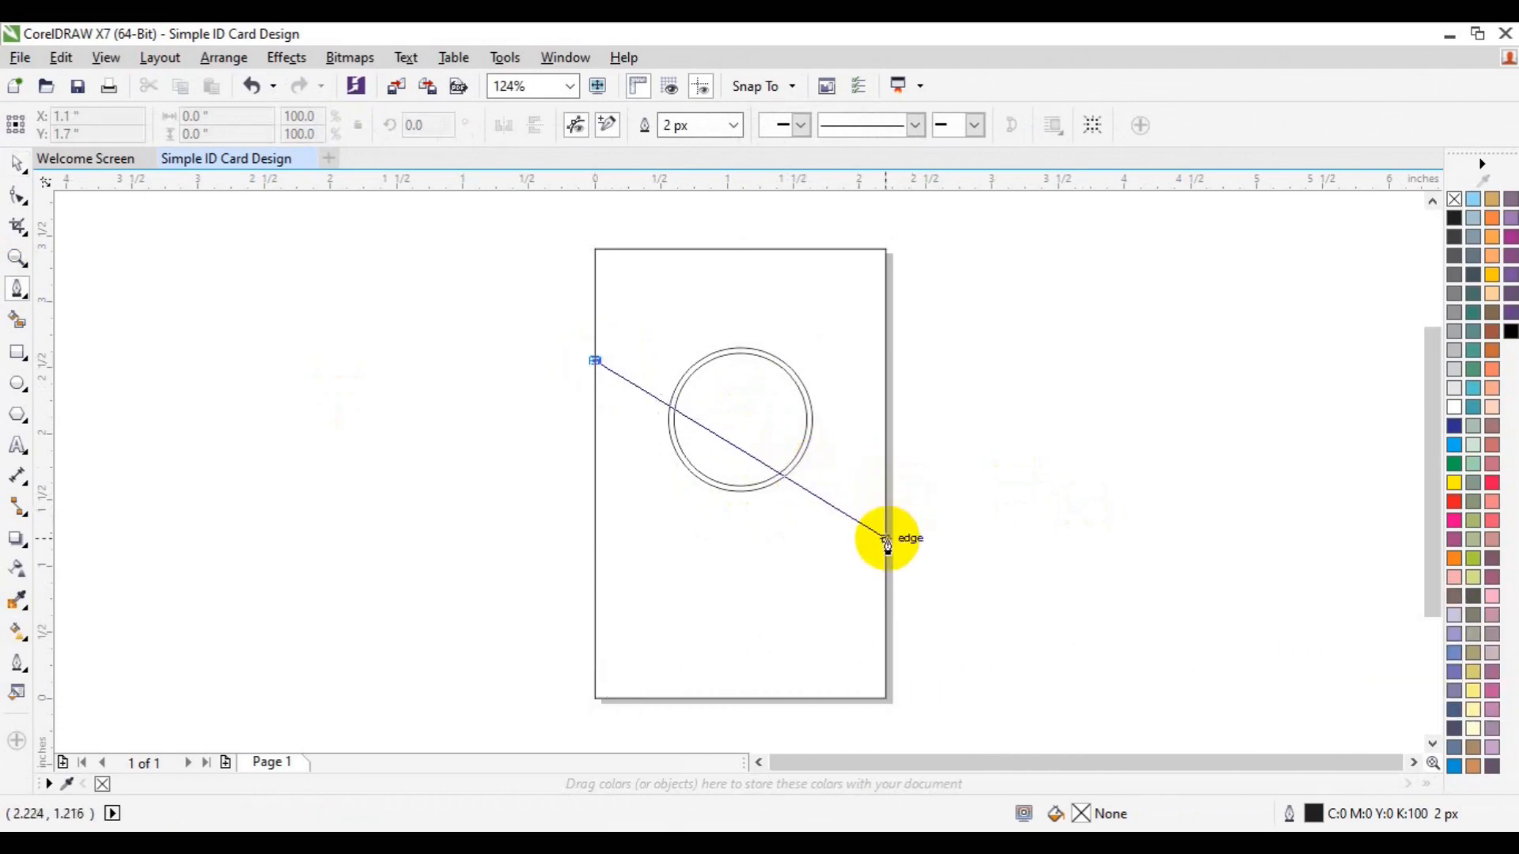
drag(887, 543, 989, 723)
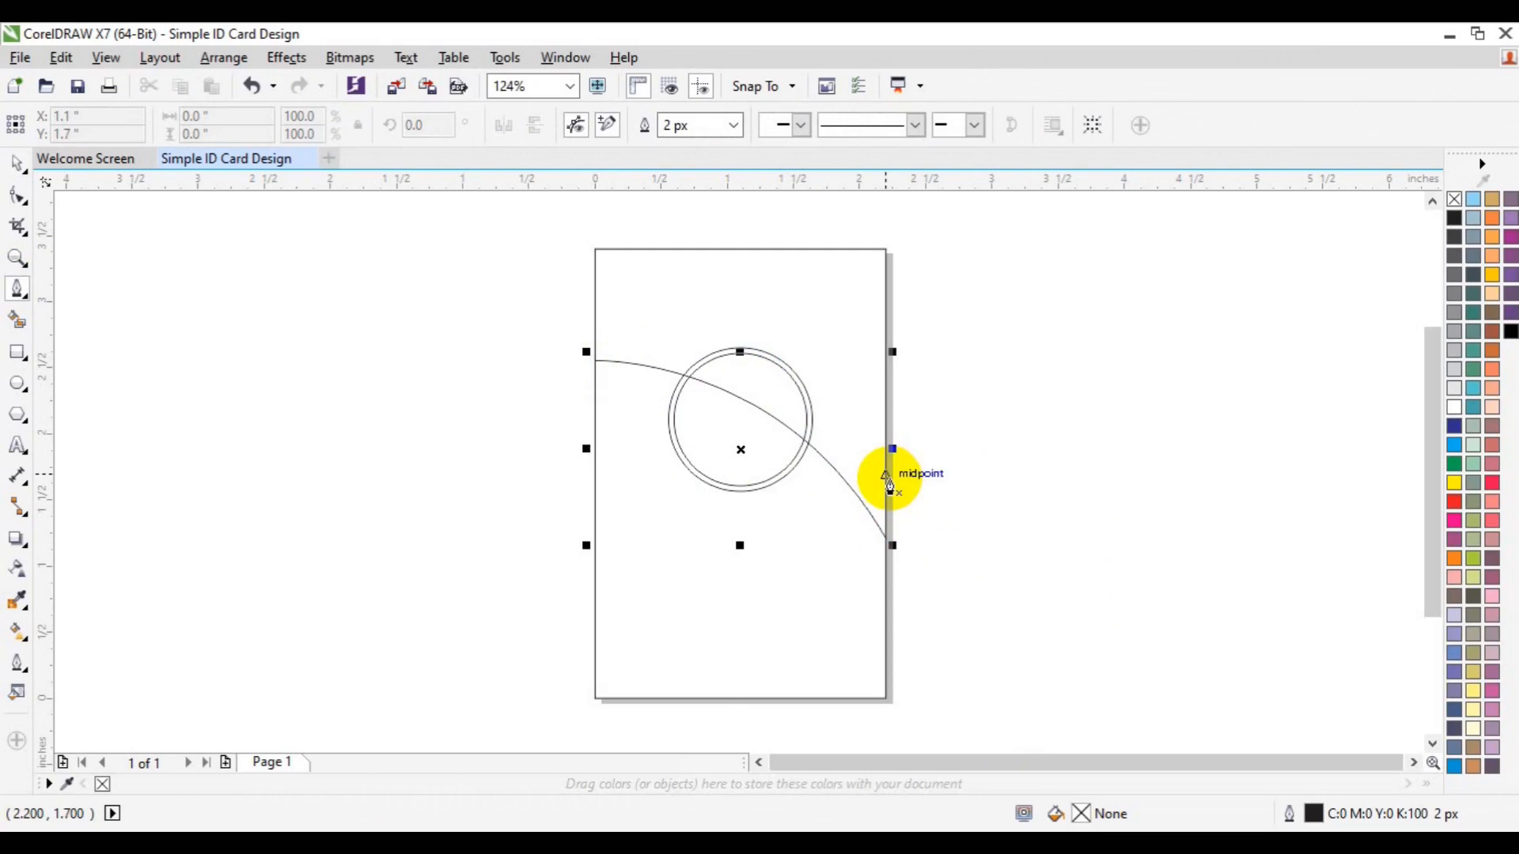
click(886, 473)
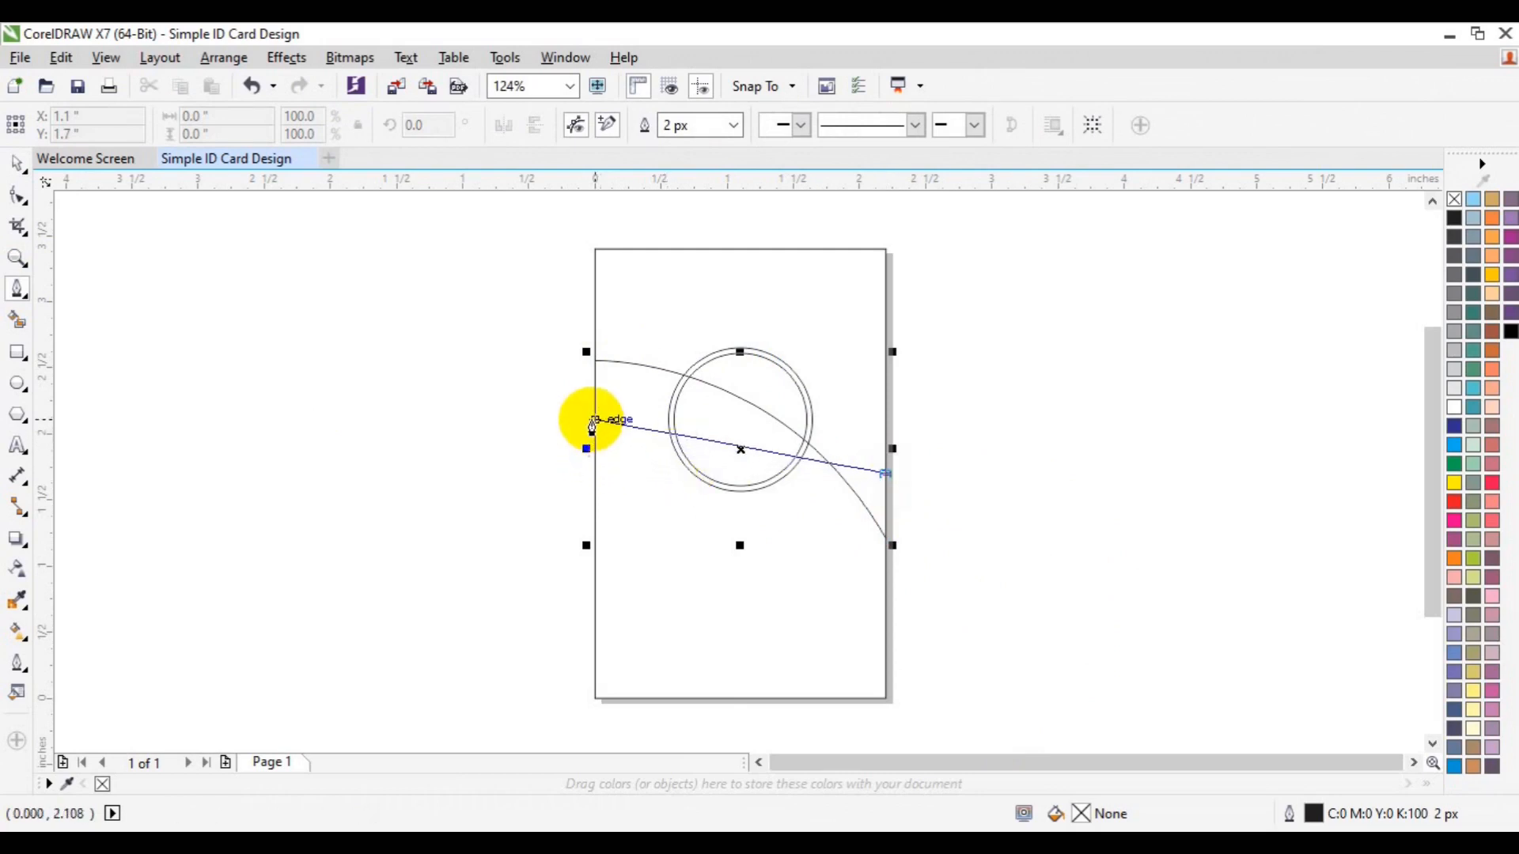
drag(667, 422, 535, 438)
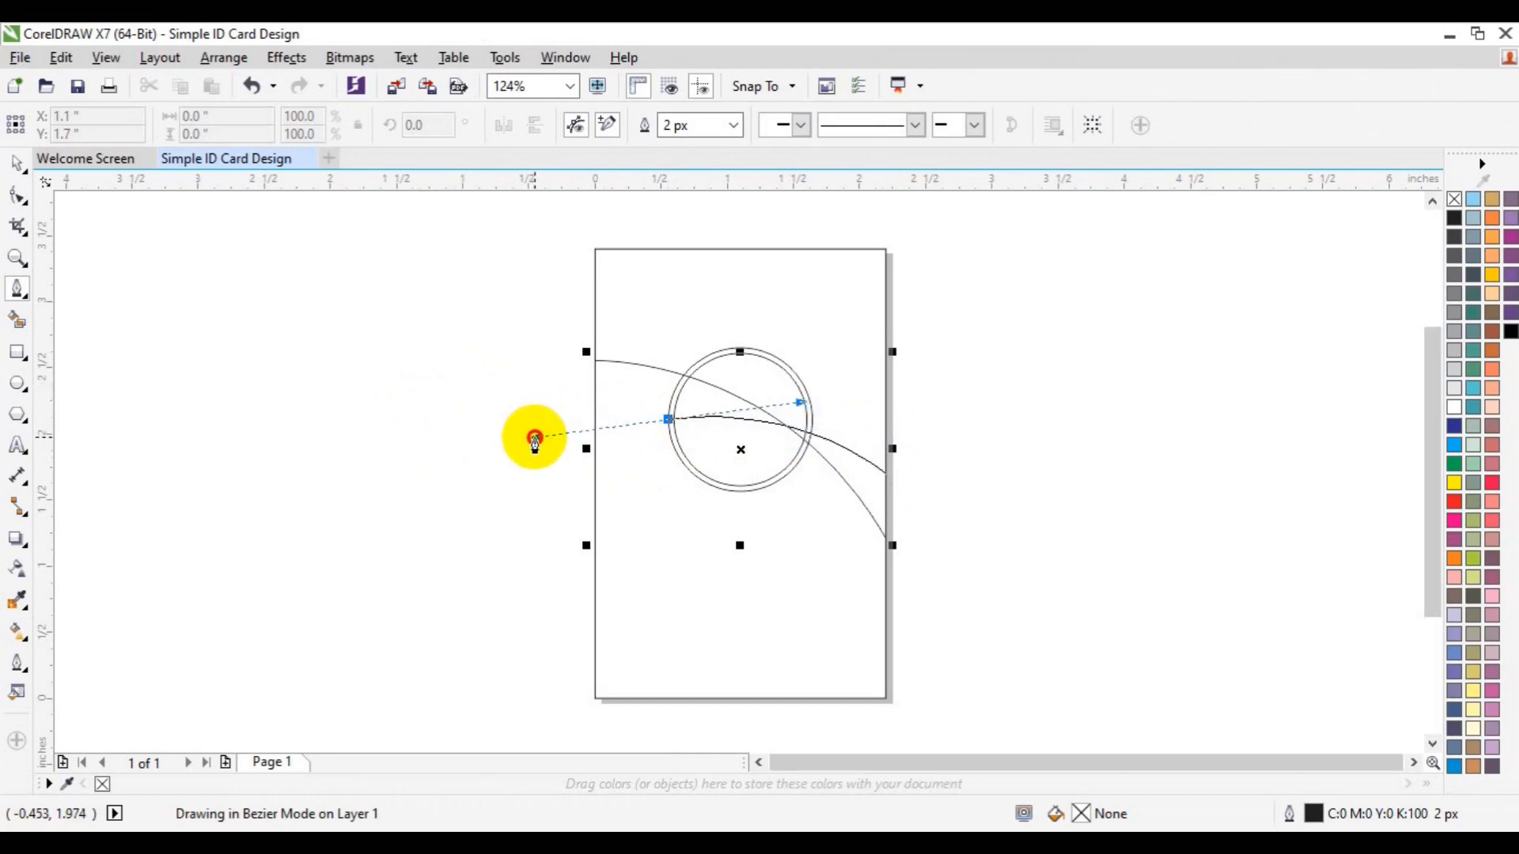
drag(535, 443, 478, 543)
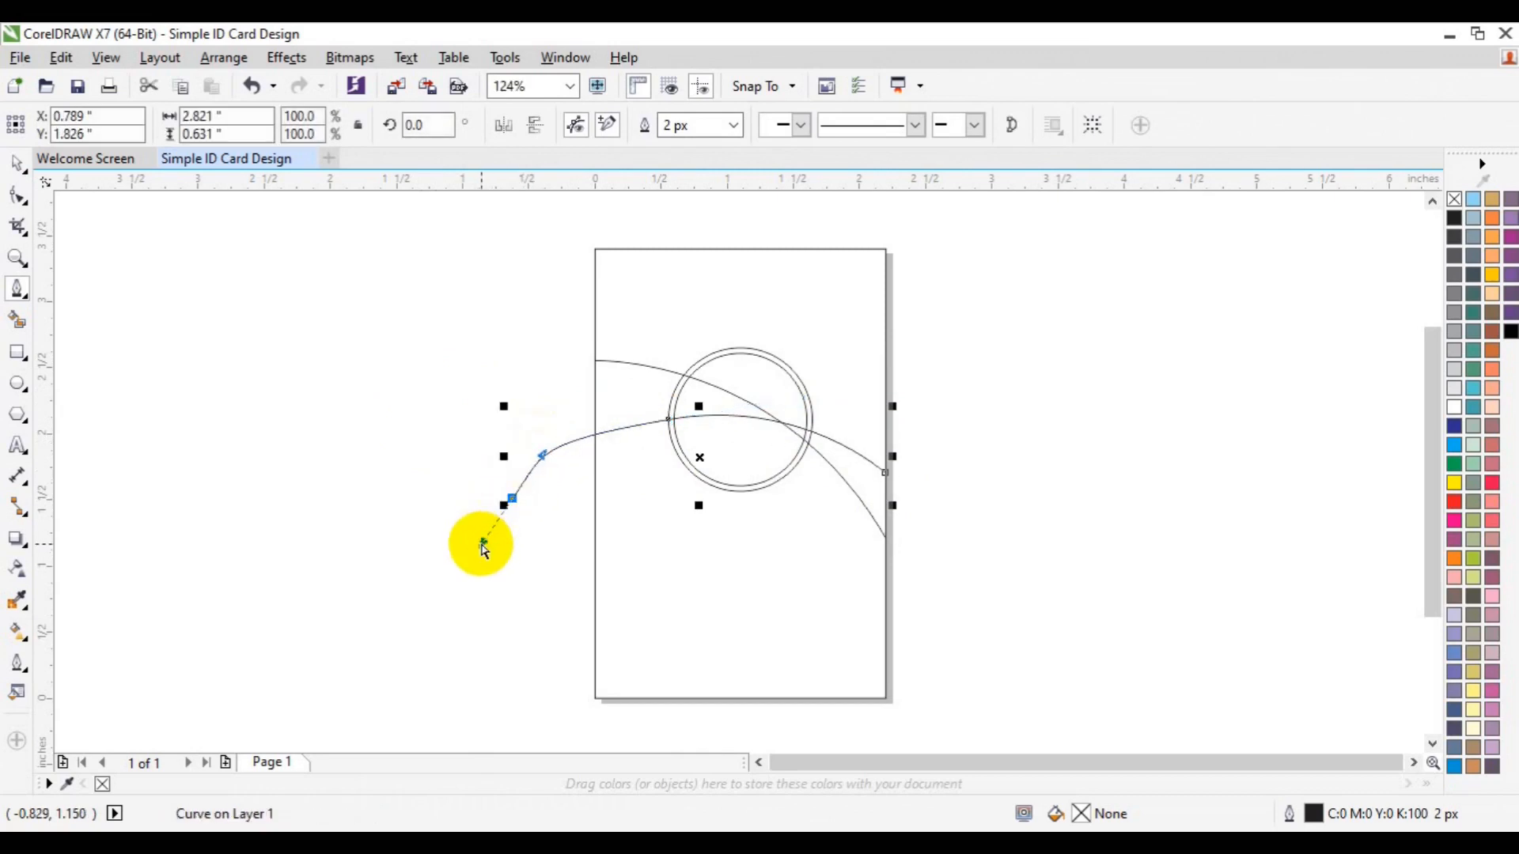
key(ctrl+z)
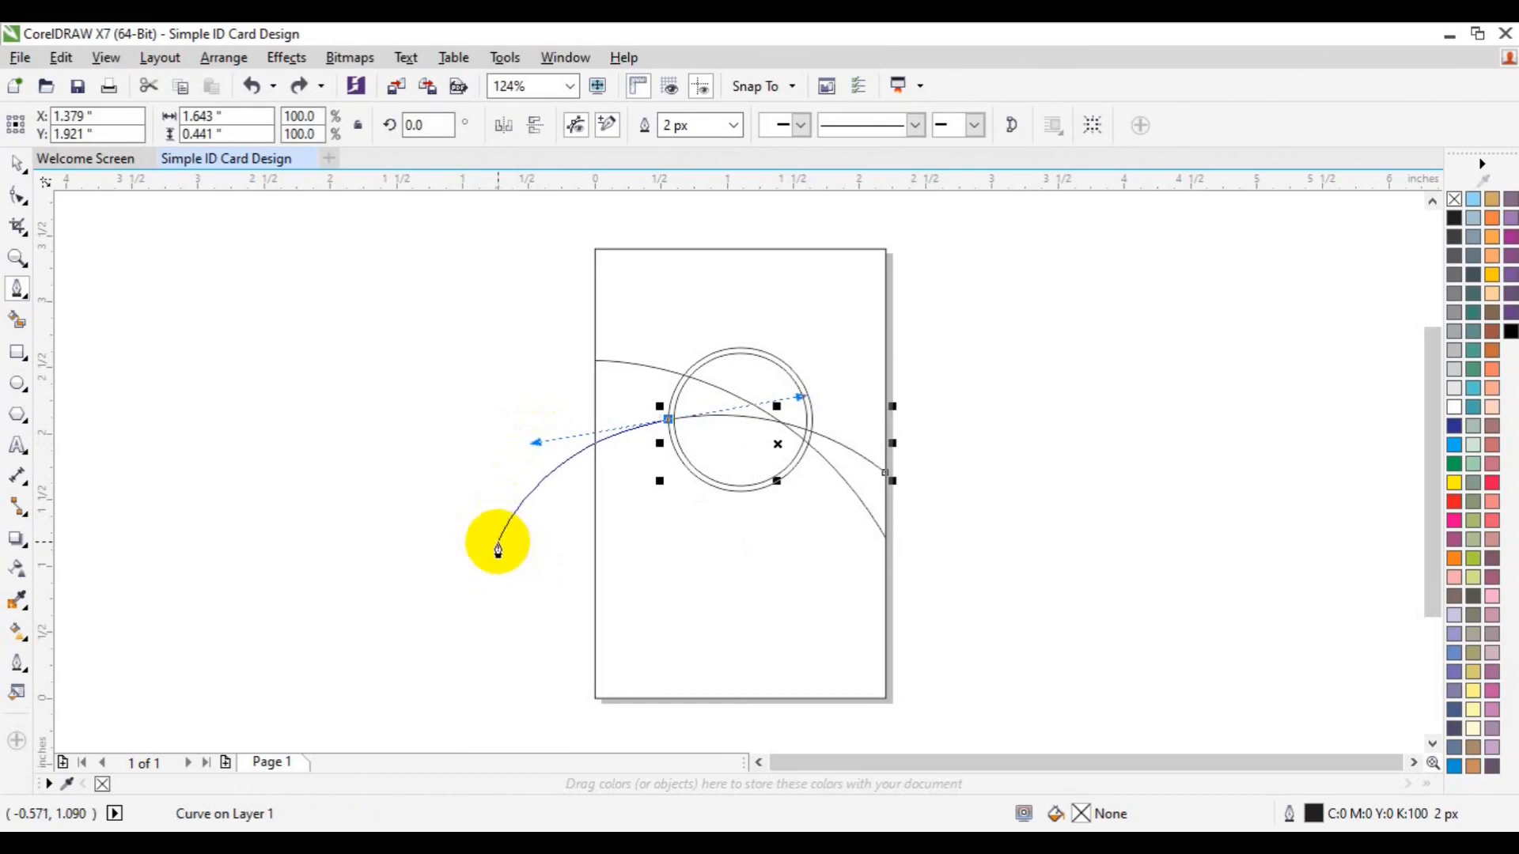
click(668, 420)
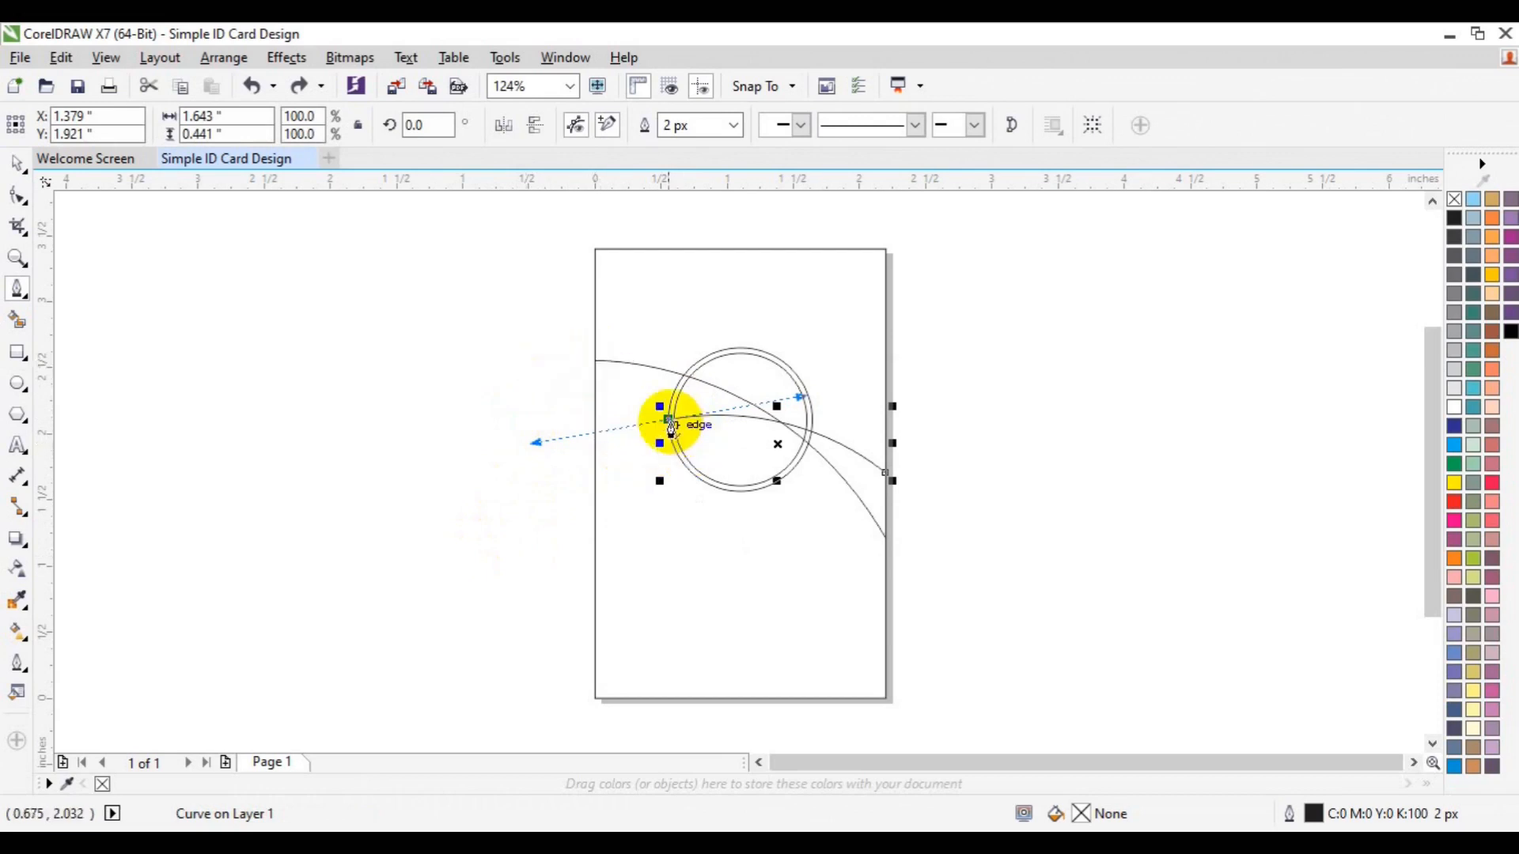
drag(516, 449, 479, 534)
key(ctrl+z)
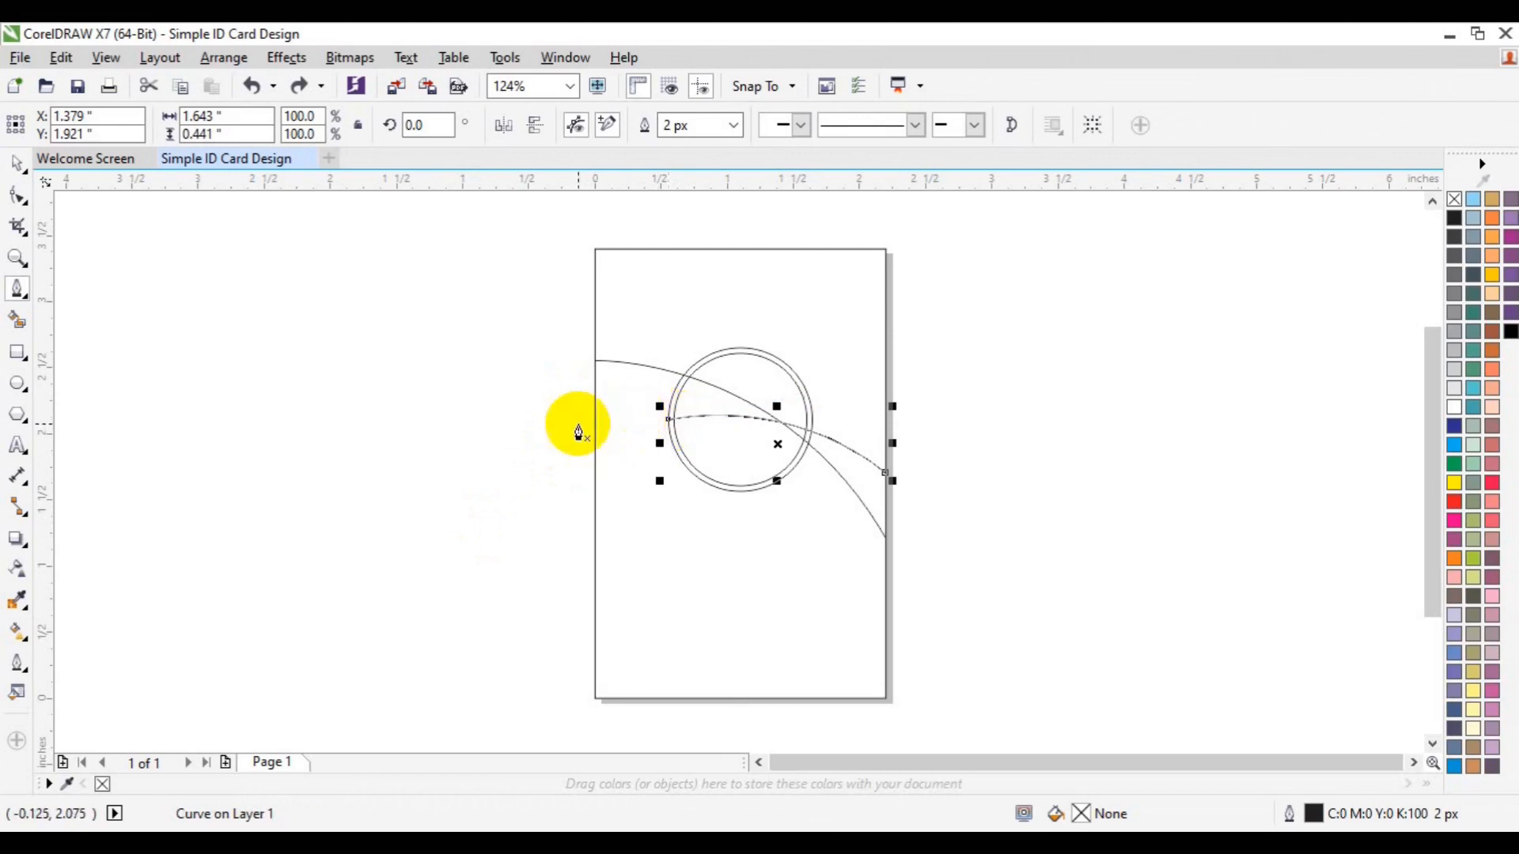
Draw a second curve from the left edge arching over the circle's edge
click(595, 462)
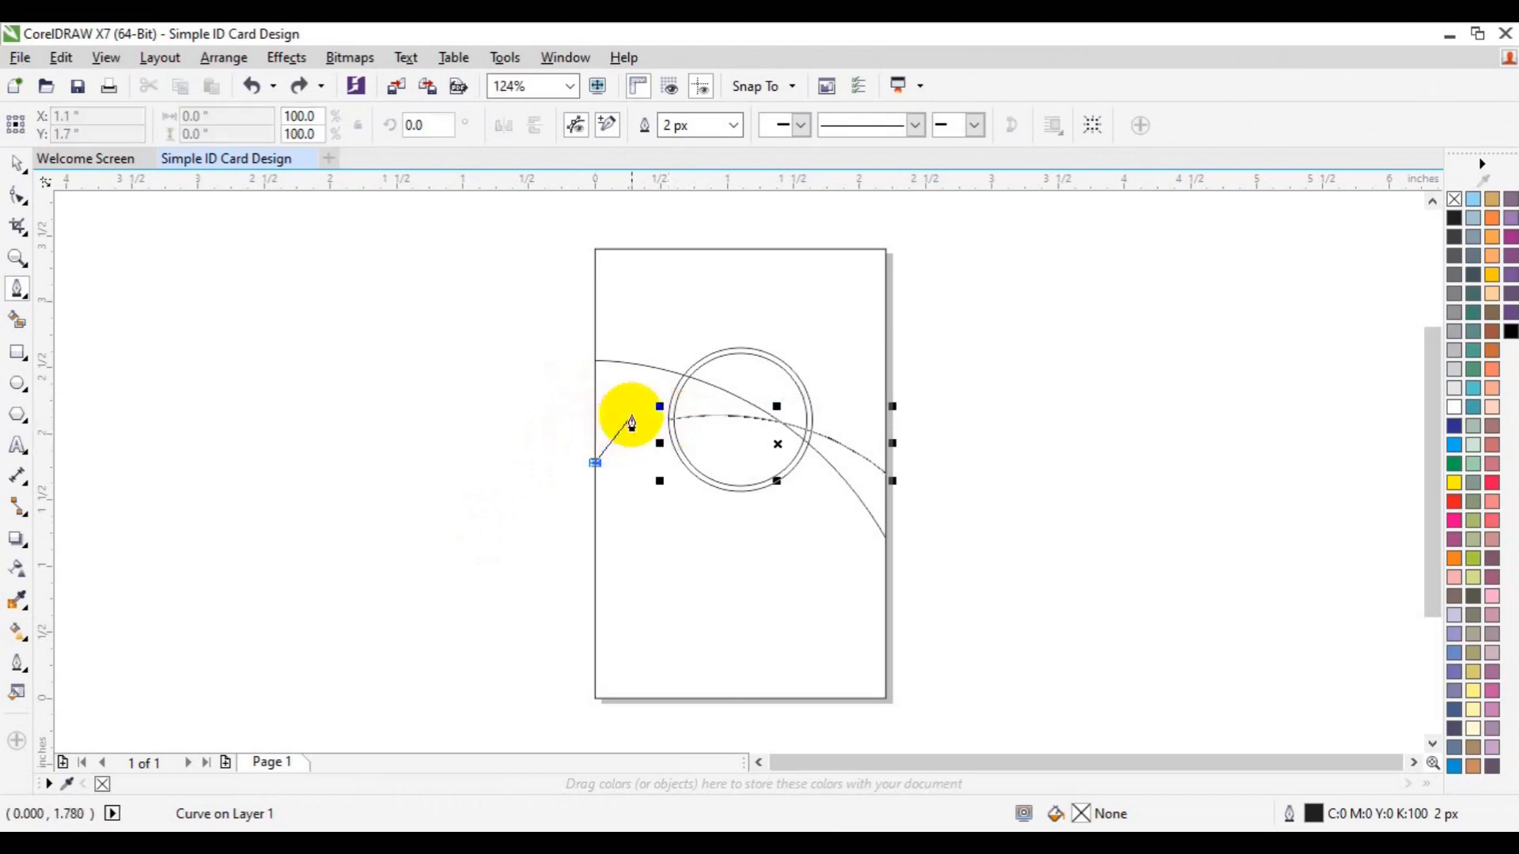
drag(696, 383, 807, 383)
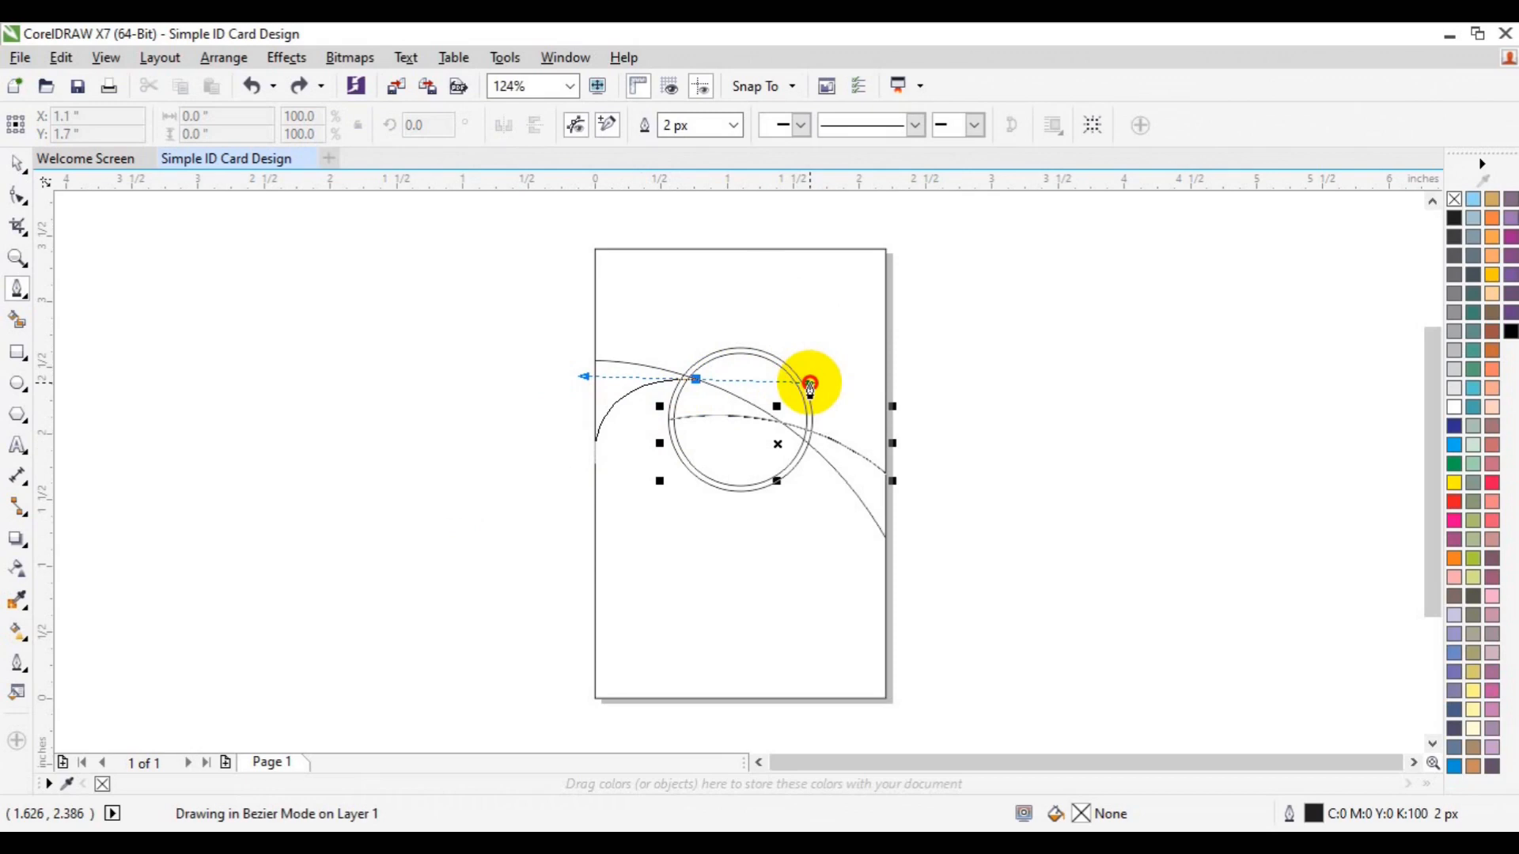
drag(809, 385, 810, 381)
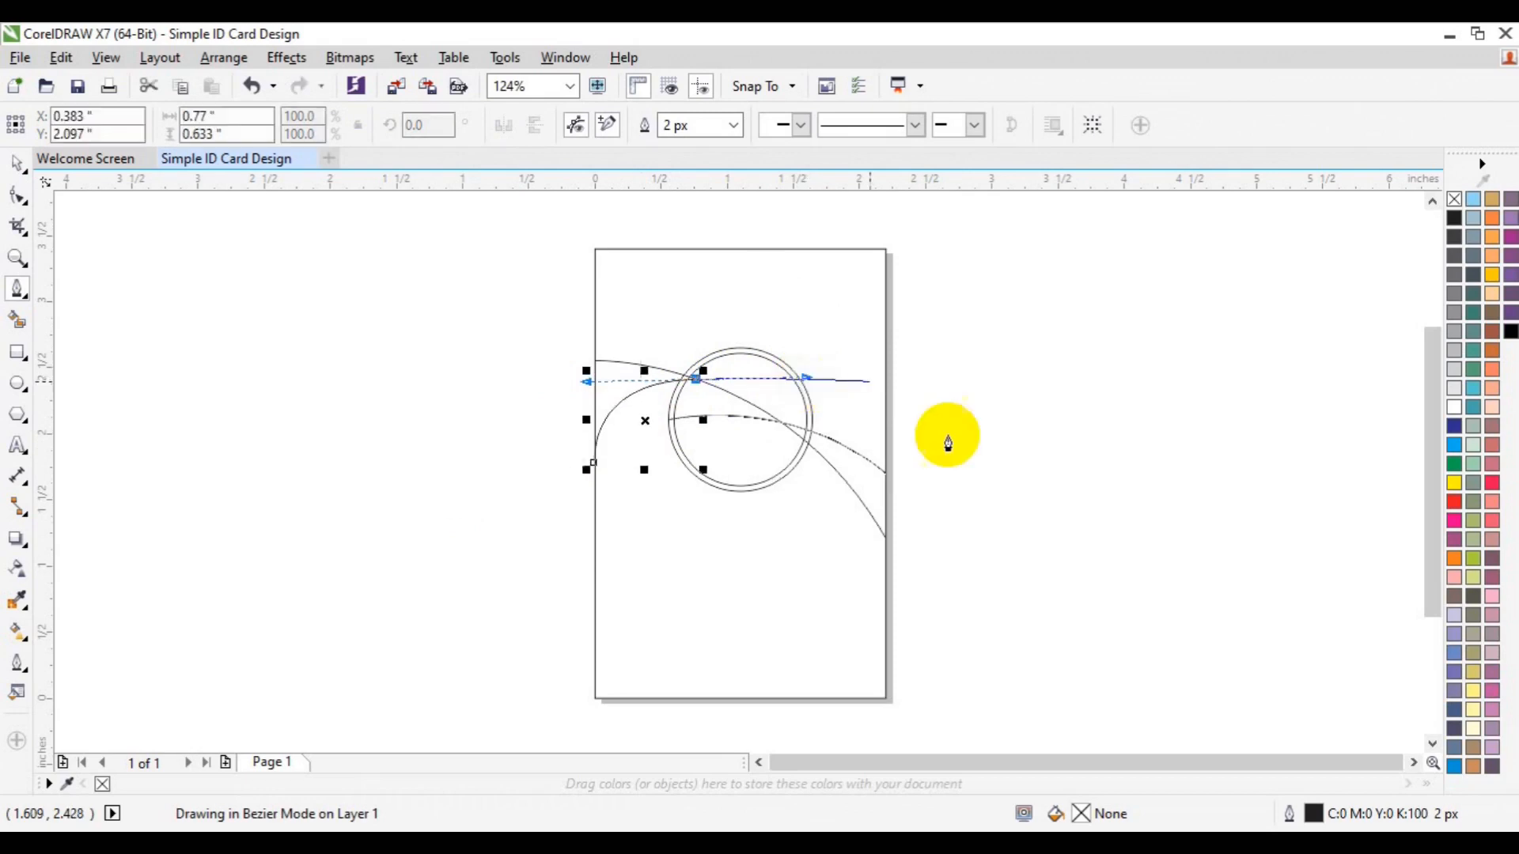
key(space)
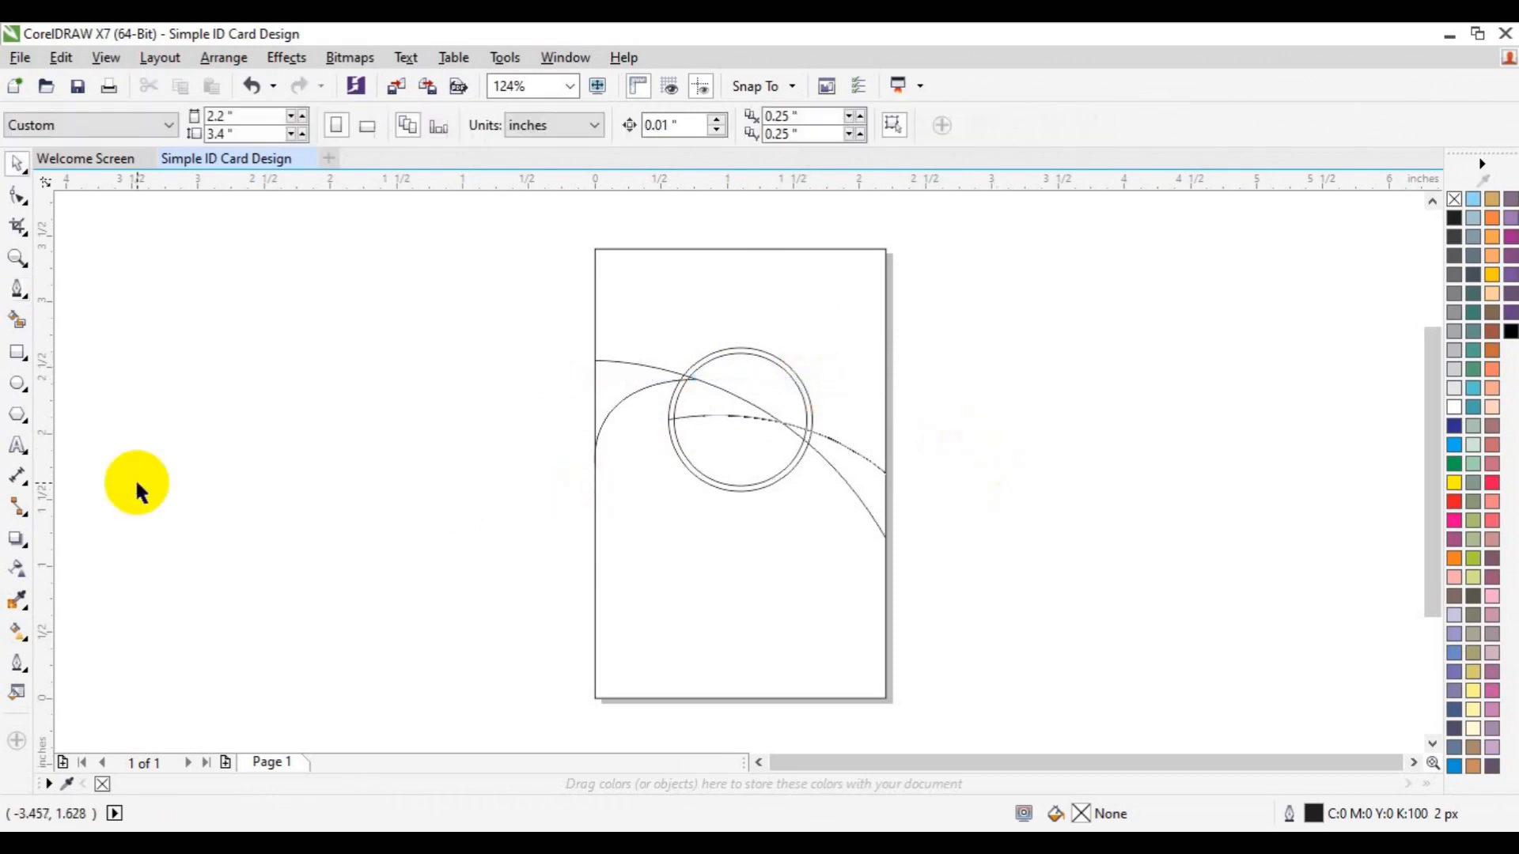
Delete the old left arc and draw a new curve from the left edge through the ring's middle
click(609, 424)
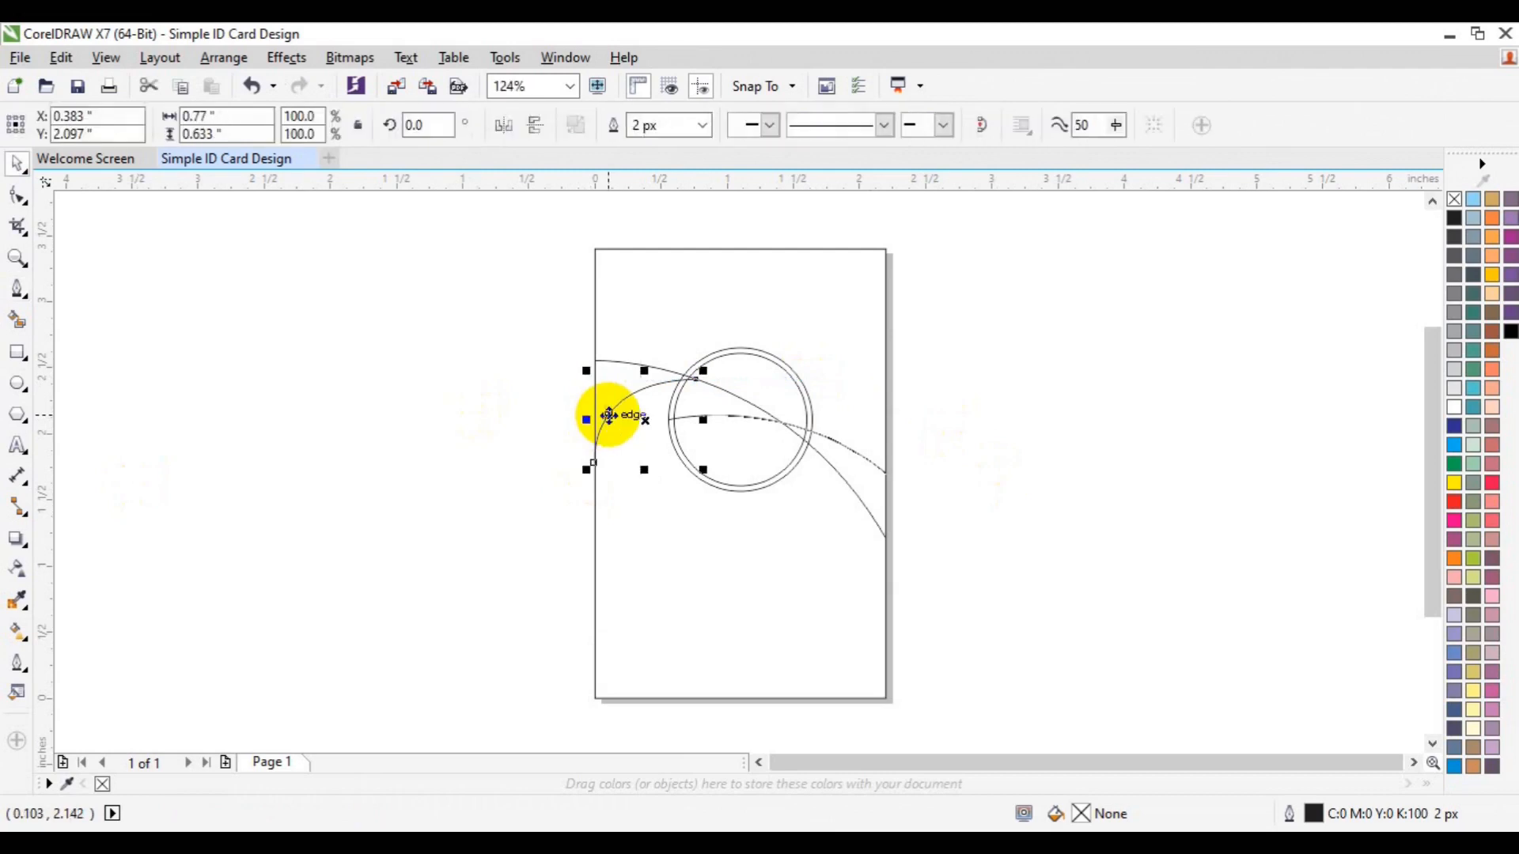
key(Delete)
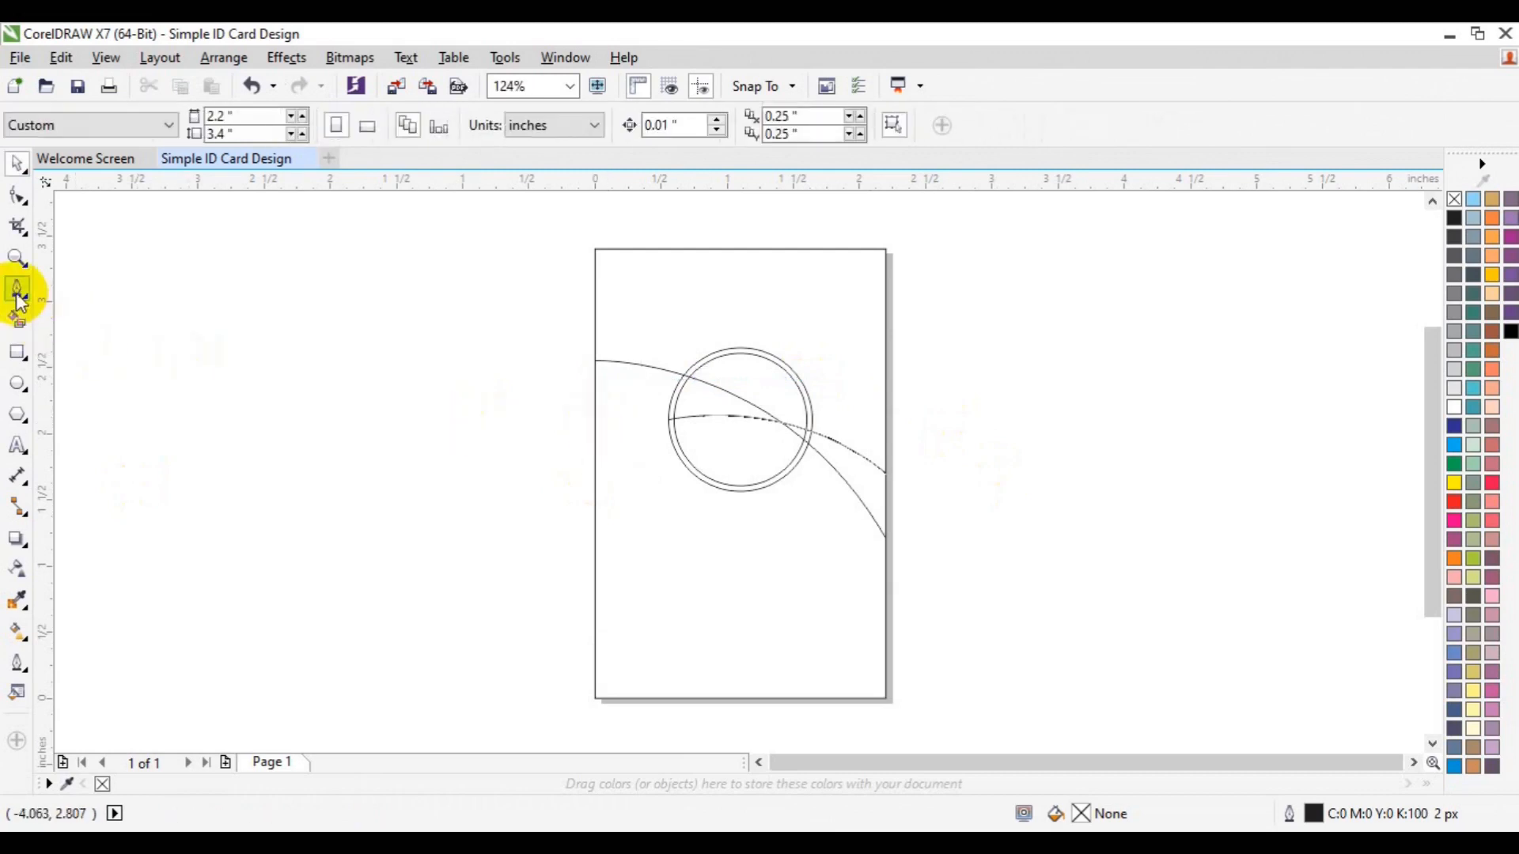
click(18, 290)
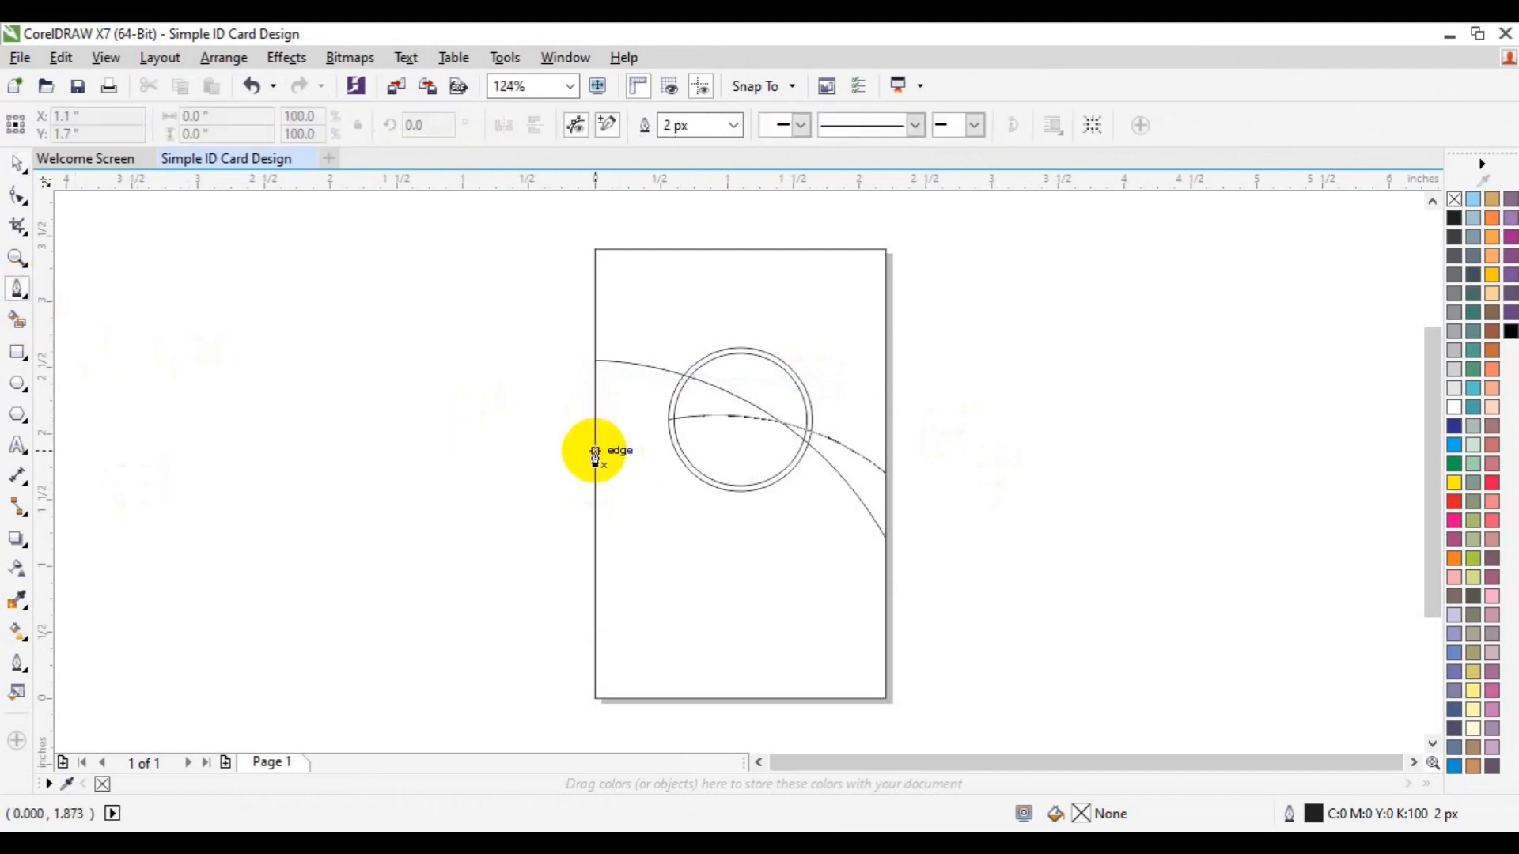
click(595, 451)
drag(783, 424, 942, 488)
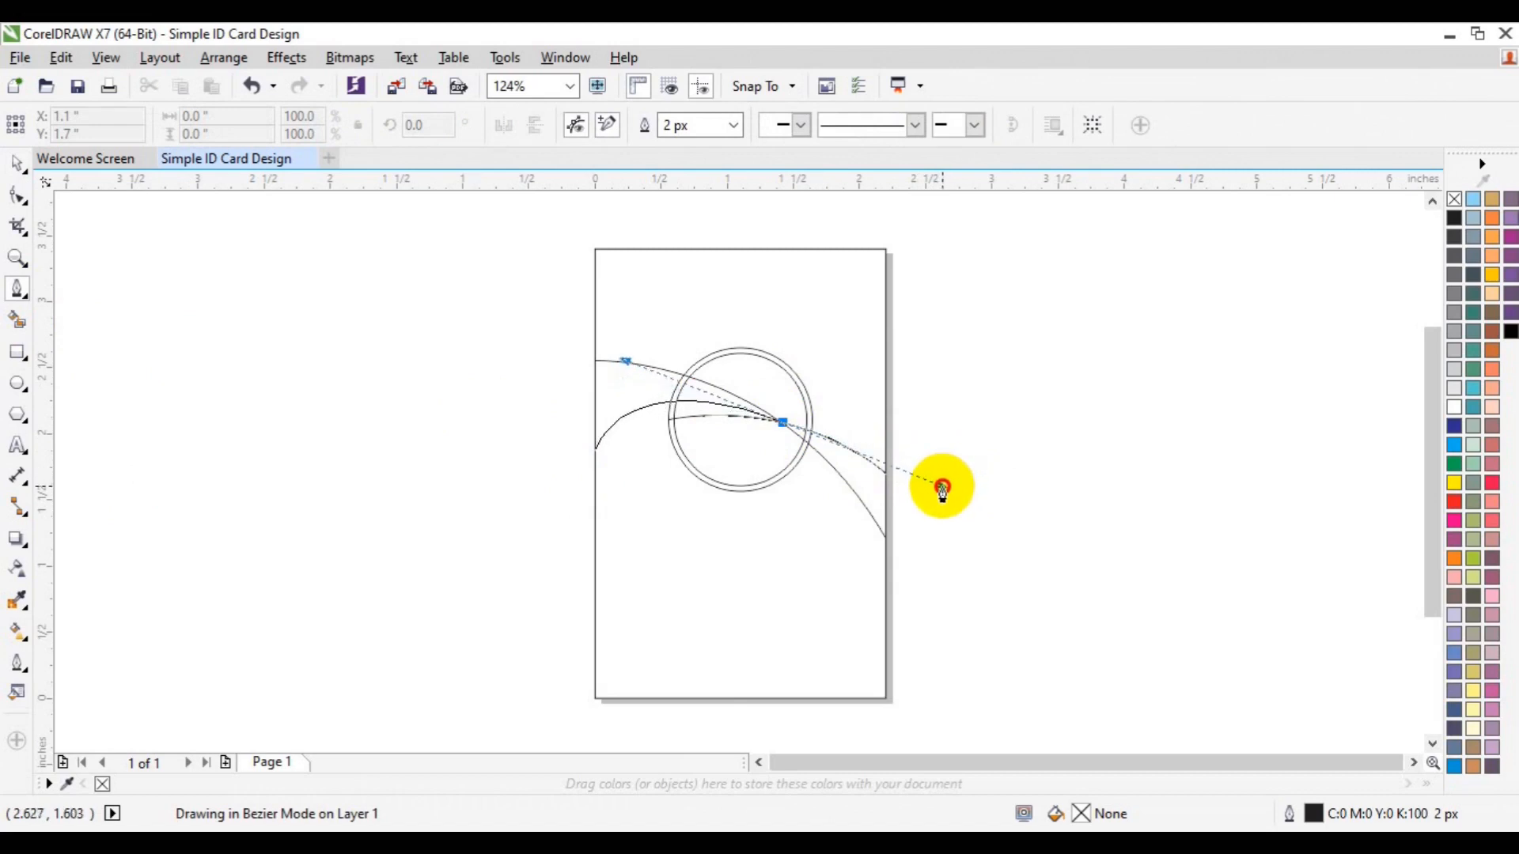
drag(943, 488, 936, 485)
key(space)
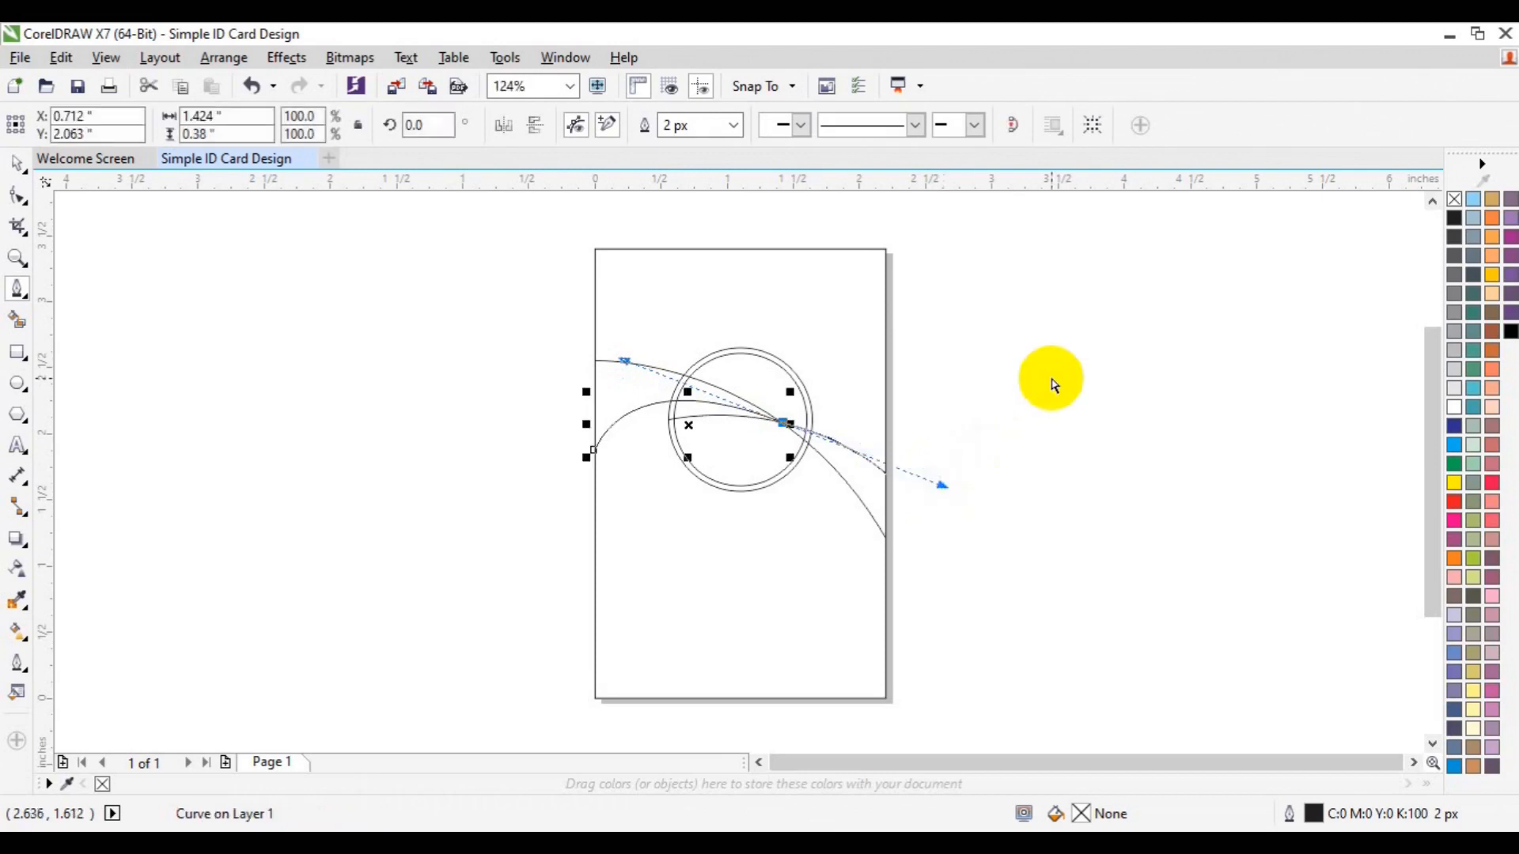
key(Escape)
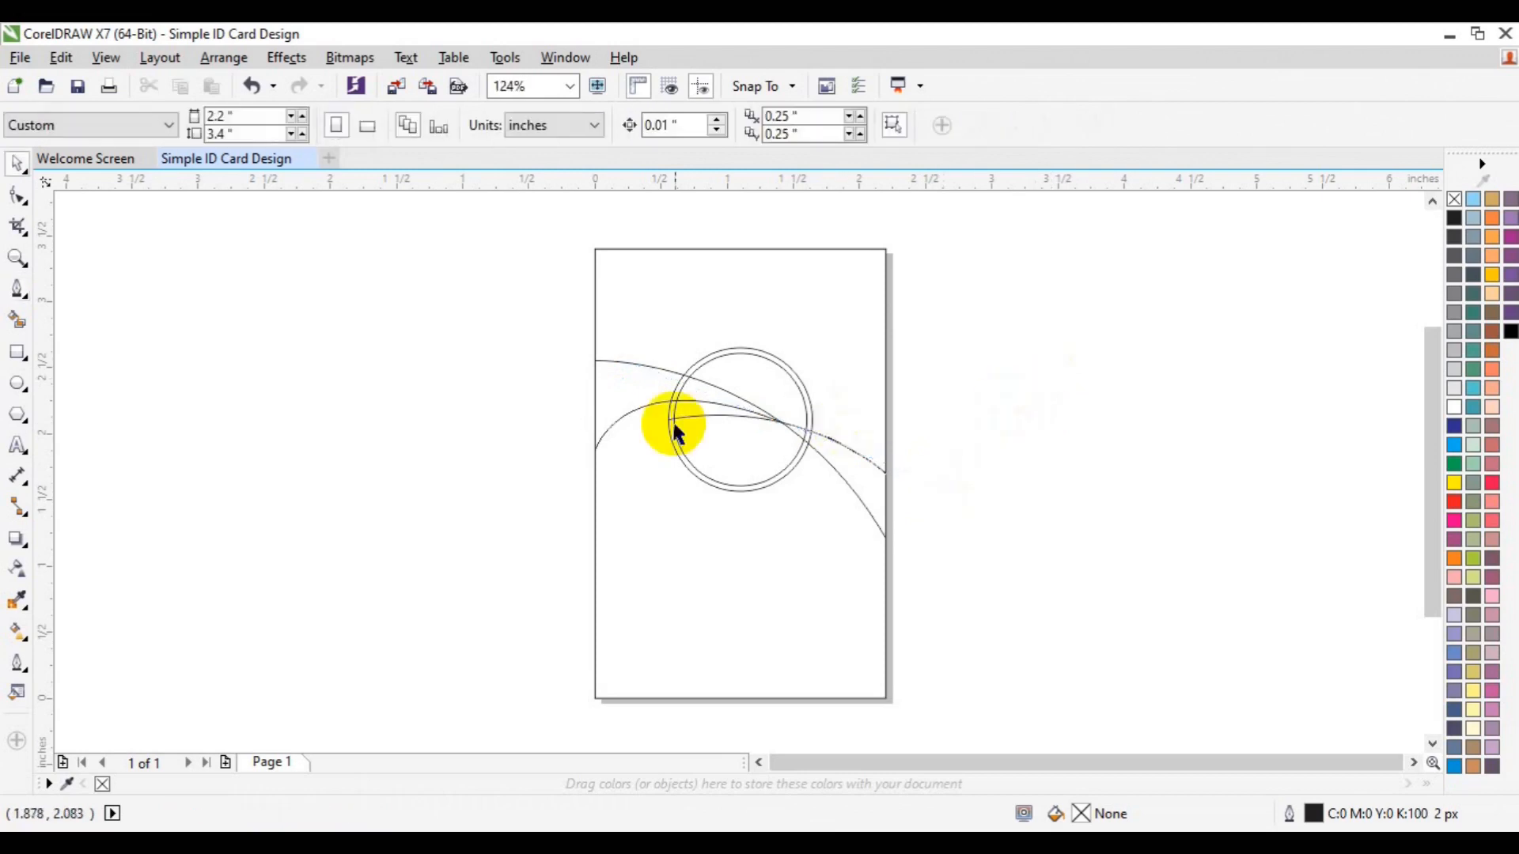
click(626, 416)
click(18, 195)
Lower the curve's left end node and raise its upper node so it arches steeply into the ring
click(463, 347)
click(613, 425)
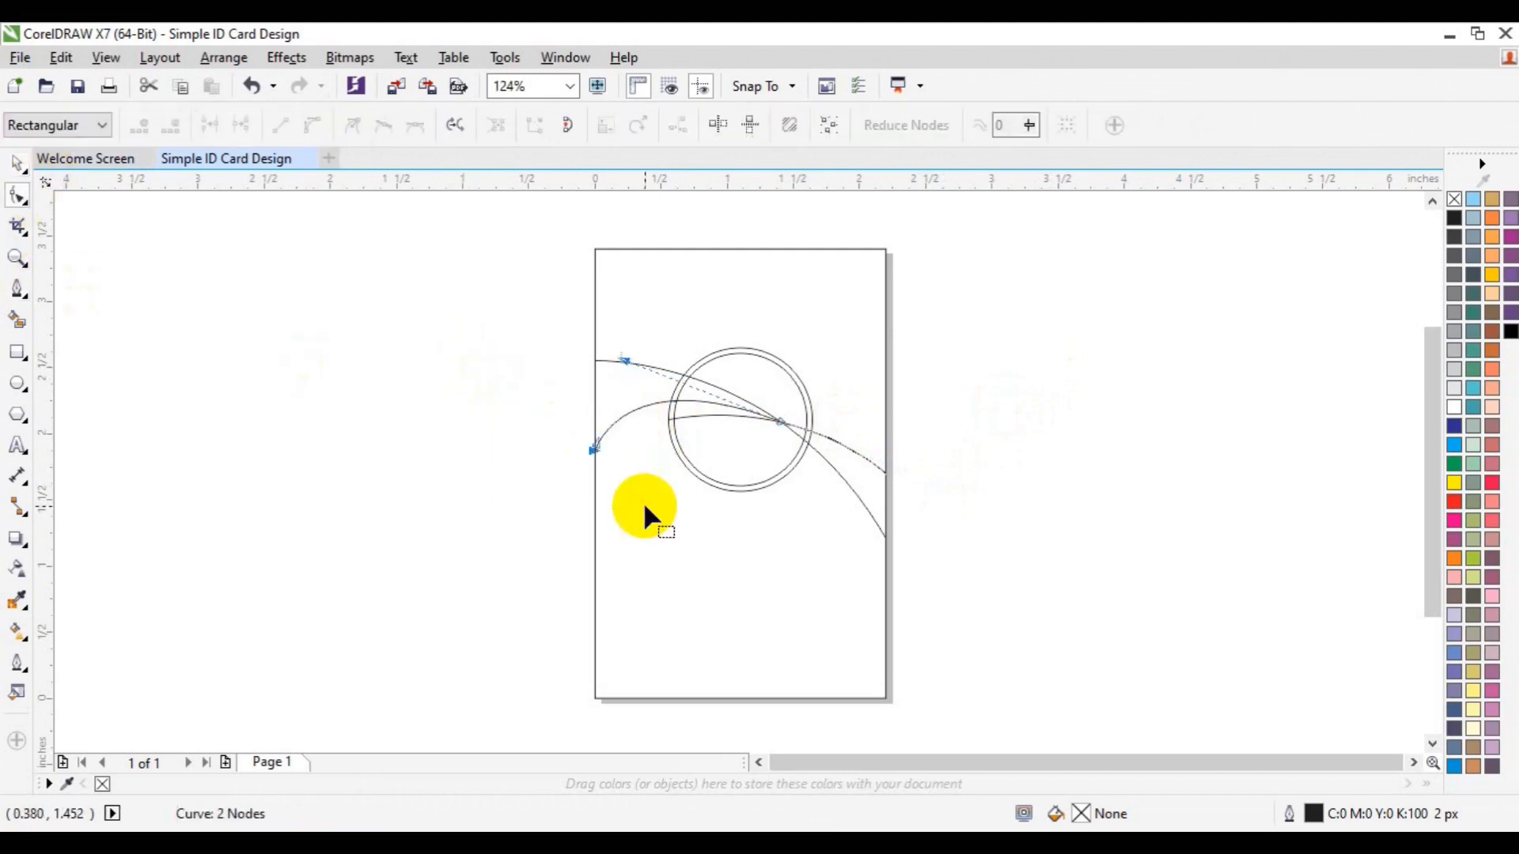
drag(625, 361, 644, 366)
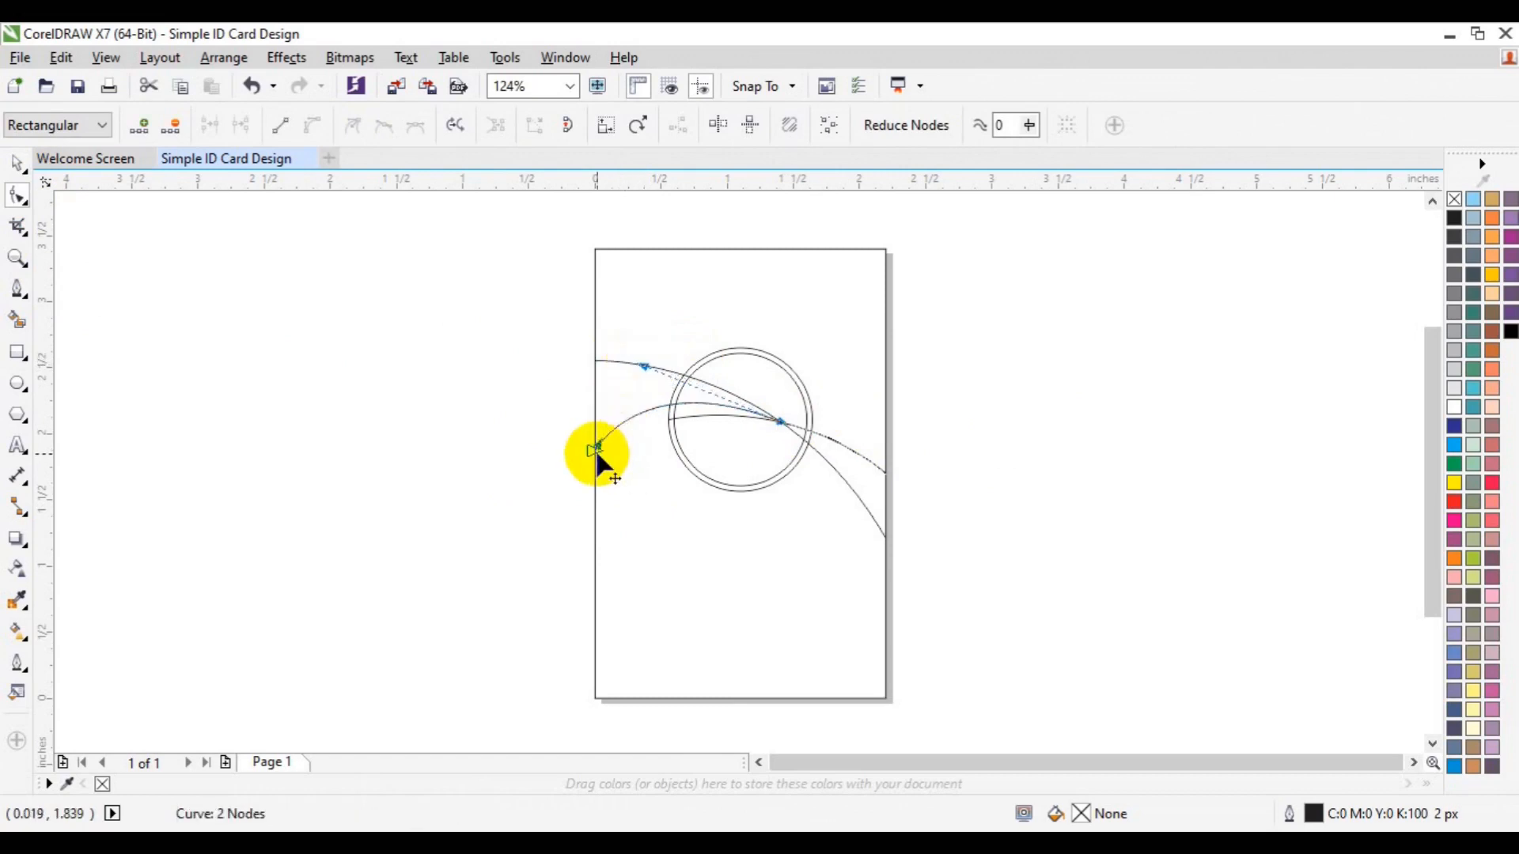
drag(557, 418, 617, 497)
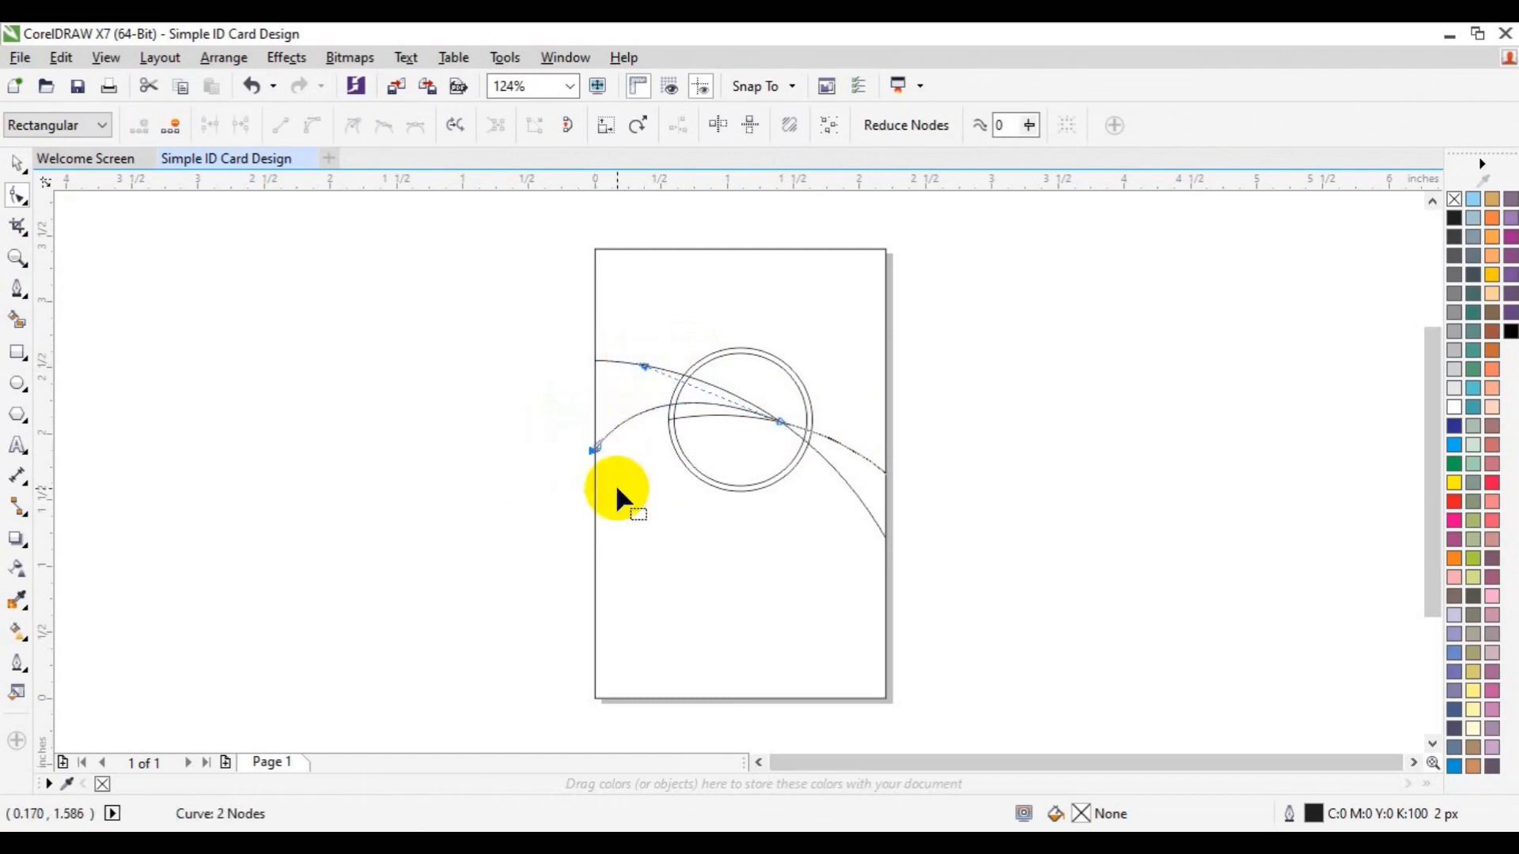
key(Up)
key(Up)
key(Up)
key(Up)
key(Up)
key(Up)
key(Up)
key(Up)
key(Up)
key(Up)
key(Down)
key(Down)
key(Down)
key(Down)
key(Down)
key(Down)
key(Down)
key(Down)
key(Down)
key(Down)
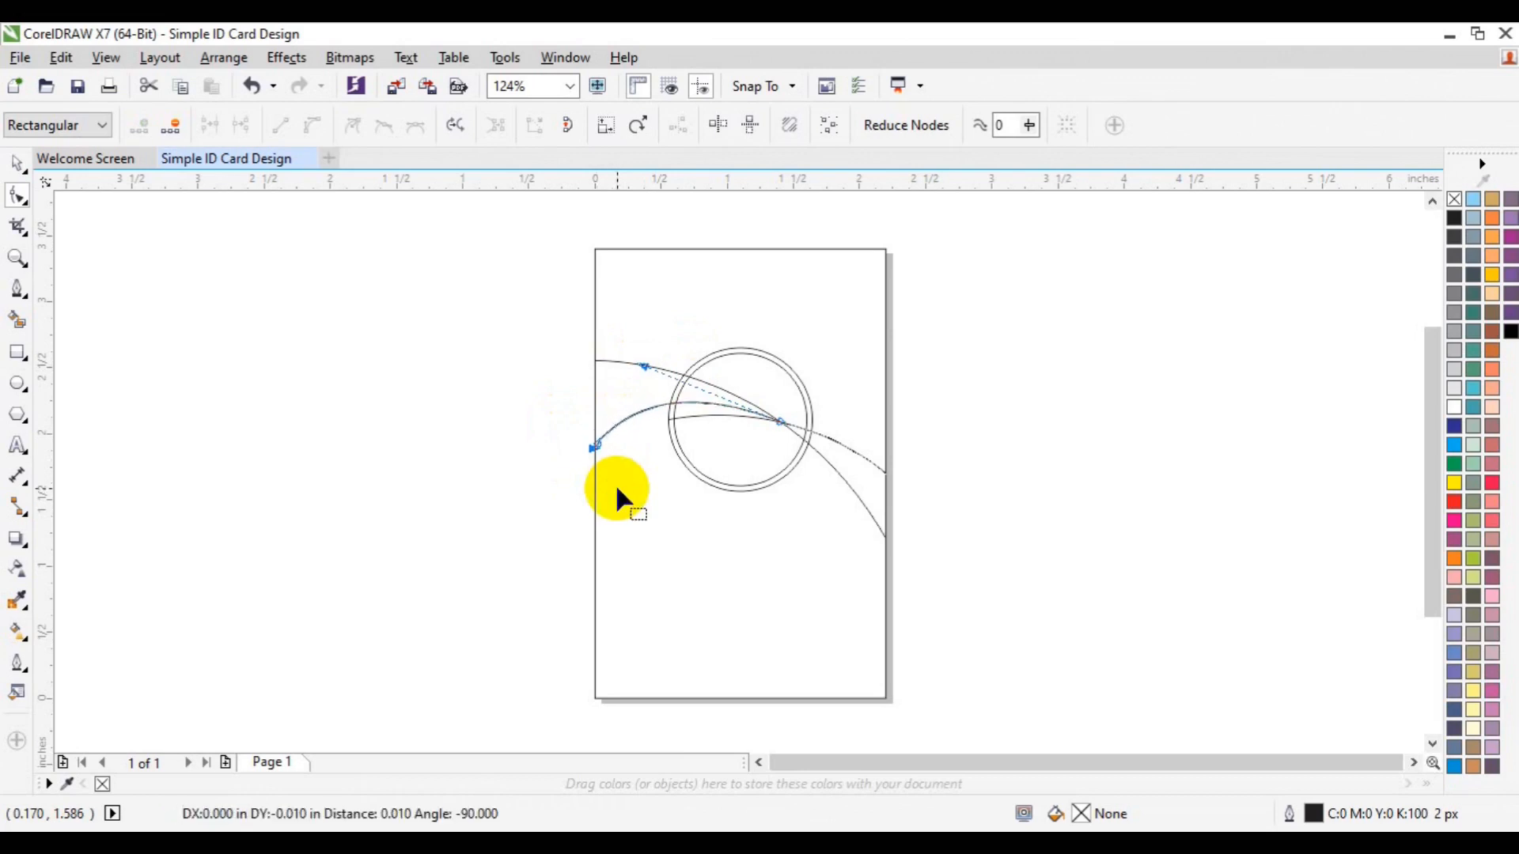
key(Down)
key(Down)
key(Down)
key(Down)
key(Down)
key(Down)
key(Down)
key(Down)
key(Down)
key(Down)
key(Down)
key(Down)
key(Down)
key(Down)
key(Down)
key(Down)
key(Down)
key(Down)
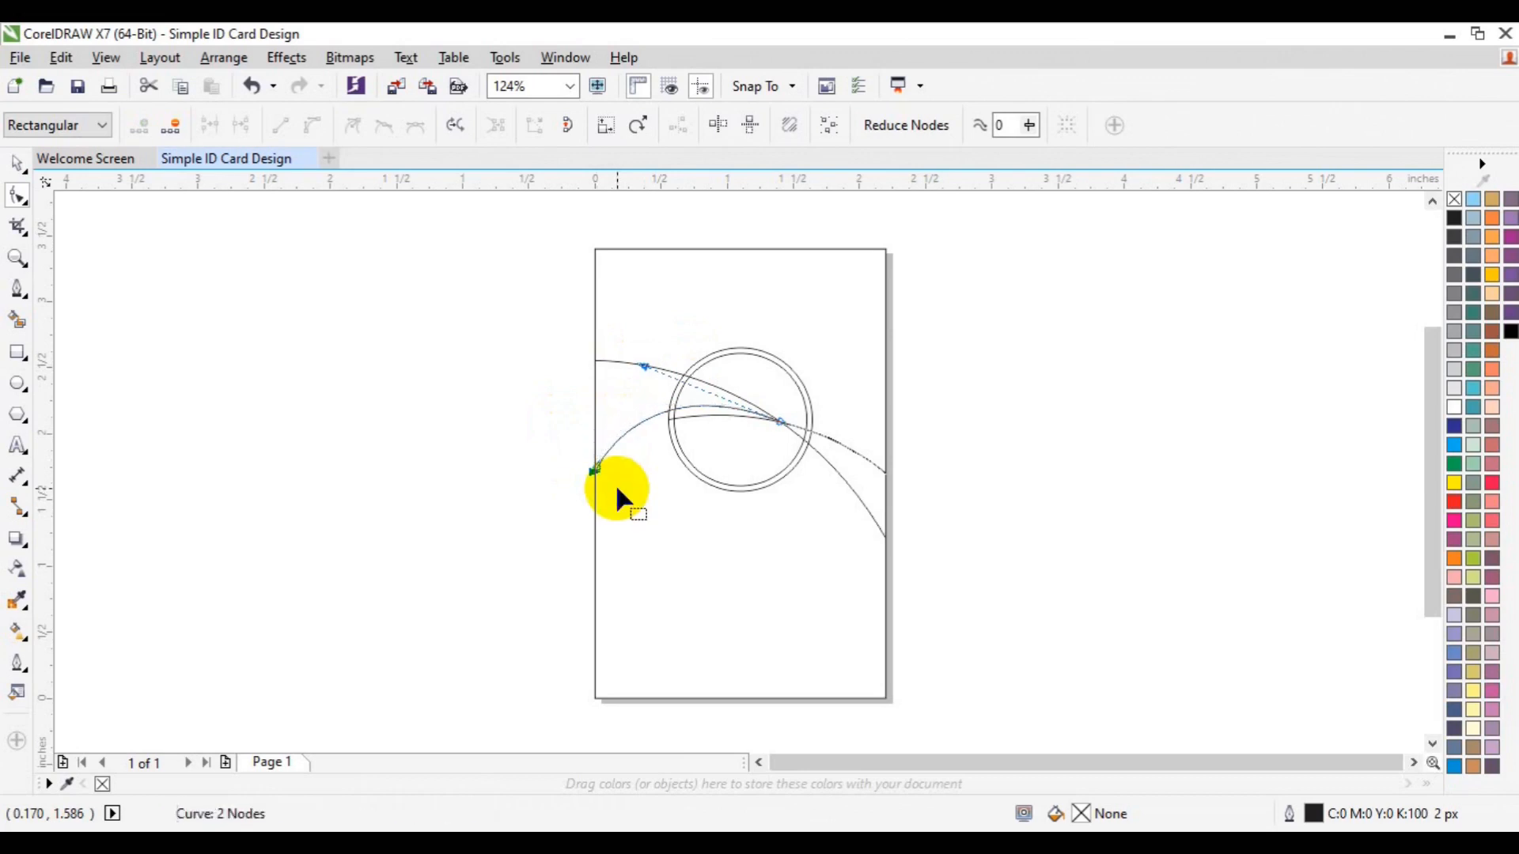
key(Down)
key(Down)
key(Down)
click(645, 366)
drag(645, 363, 650, 346)
key(space)
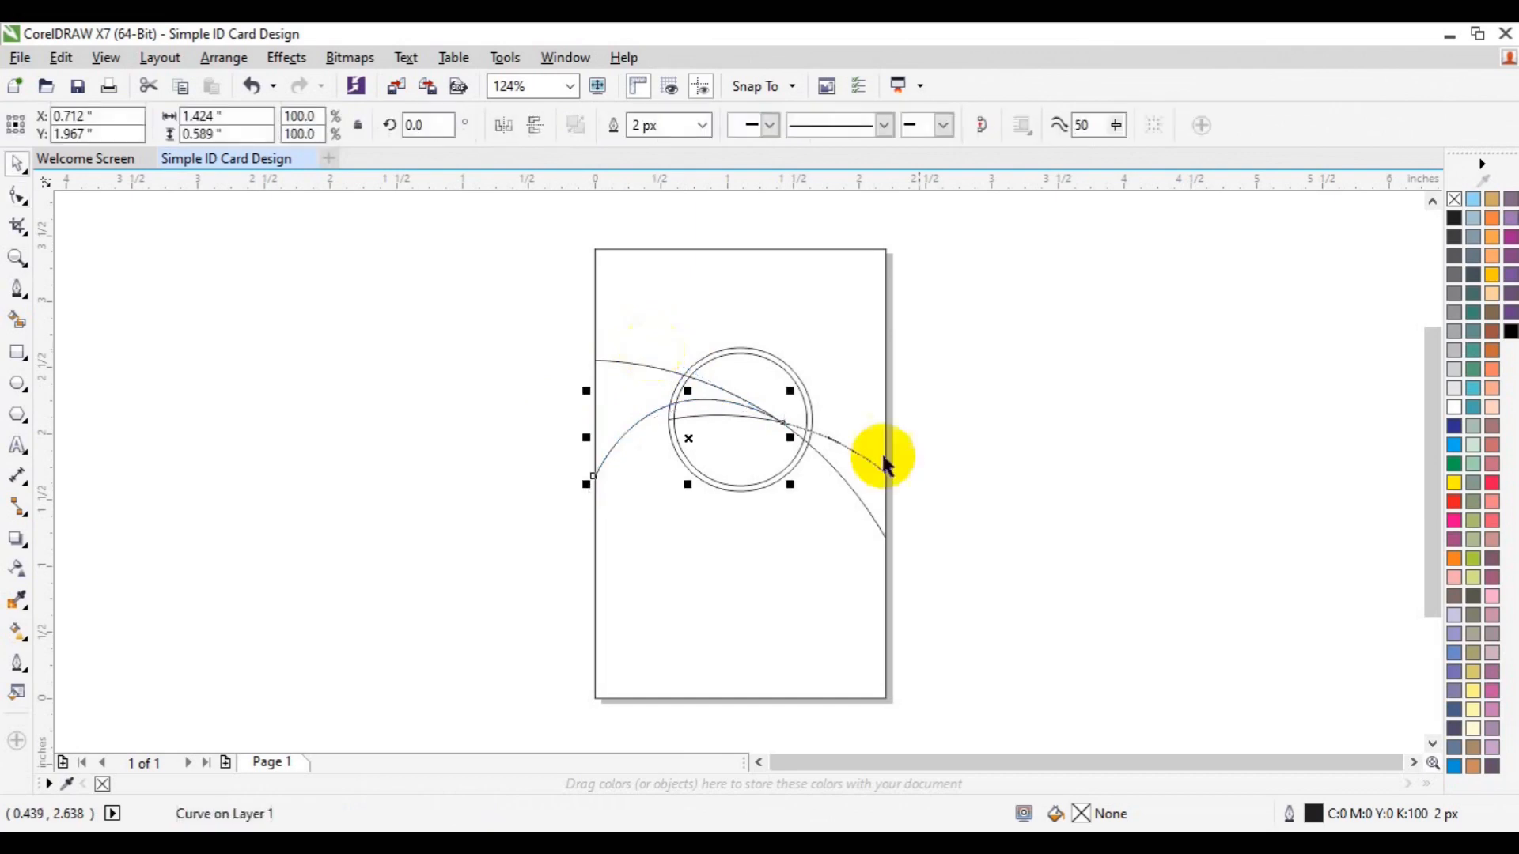
click(1064, 466)
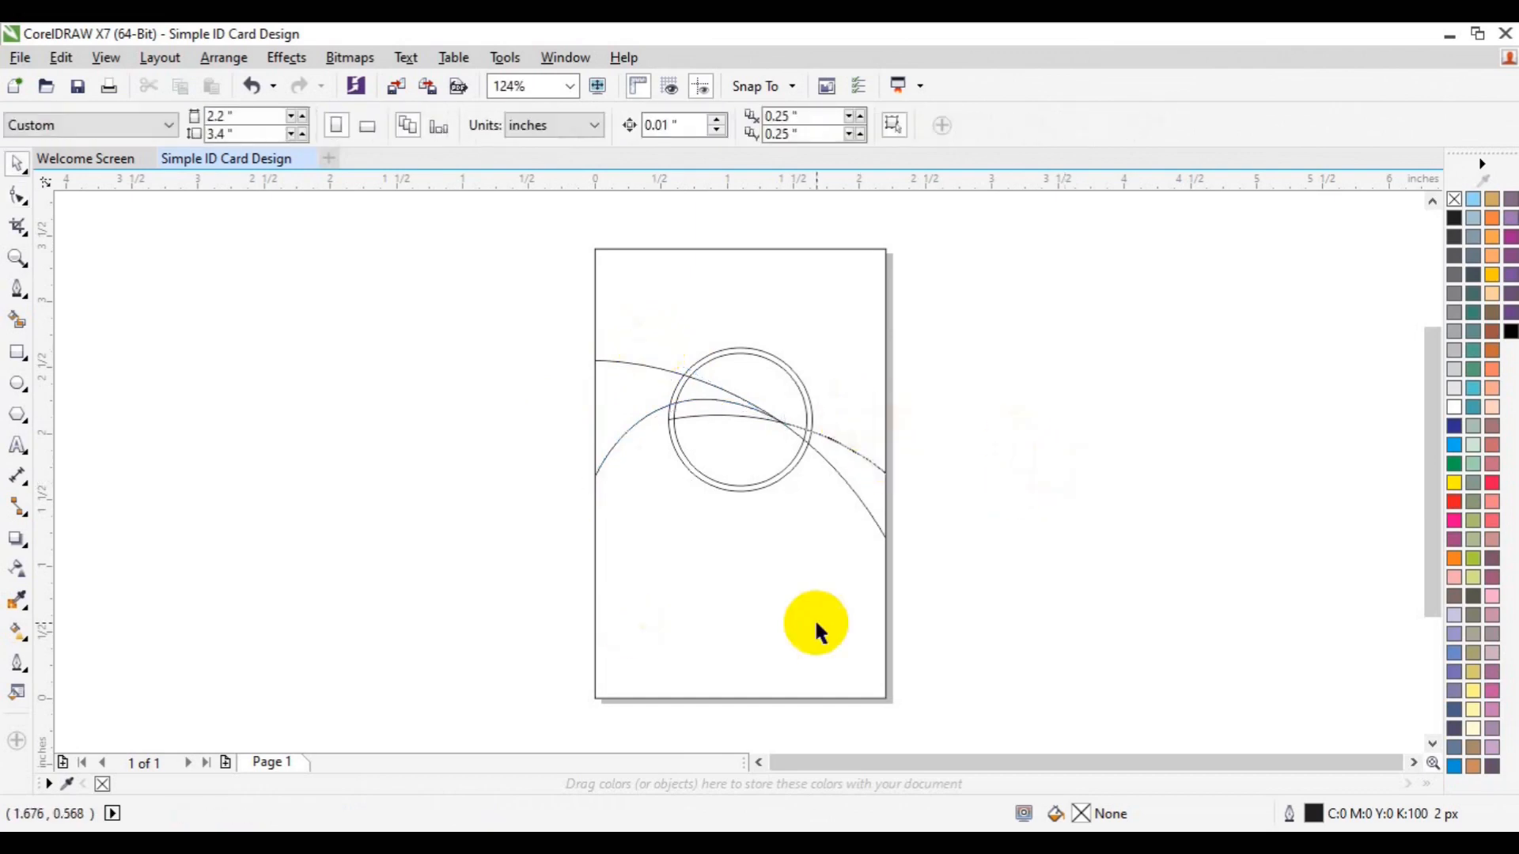
Smart Fill the top ring segment, the wedge right of the ring and the left band black
click(19, 320)
click(702, 363)
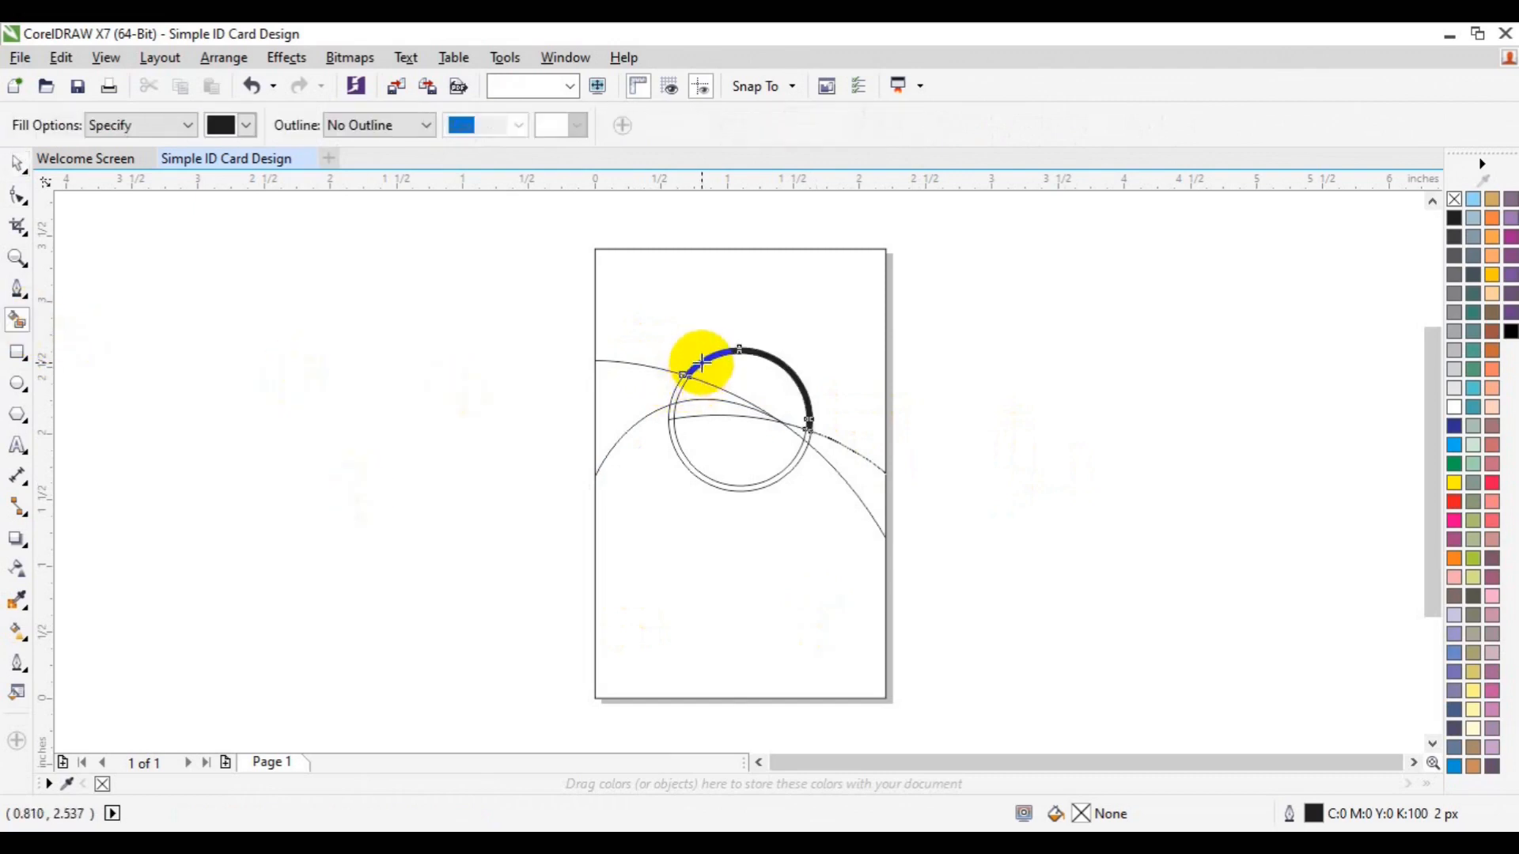
click(847, 474)
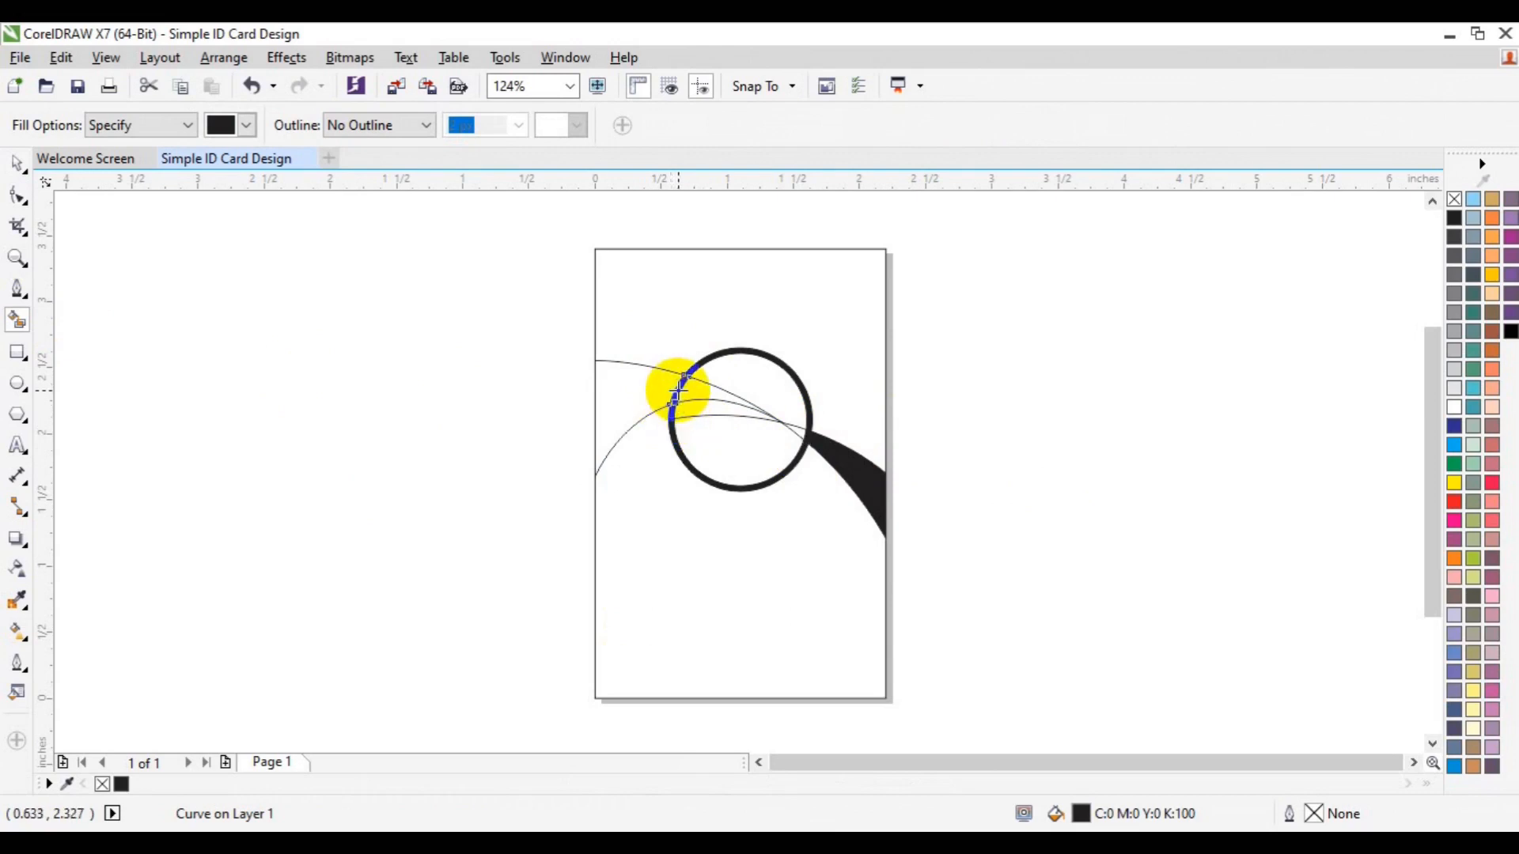
click(647, 394)
key(space)
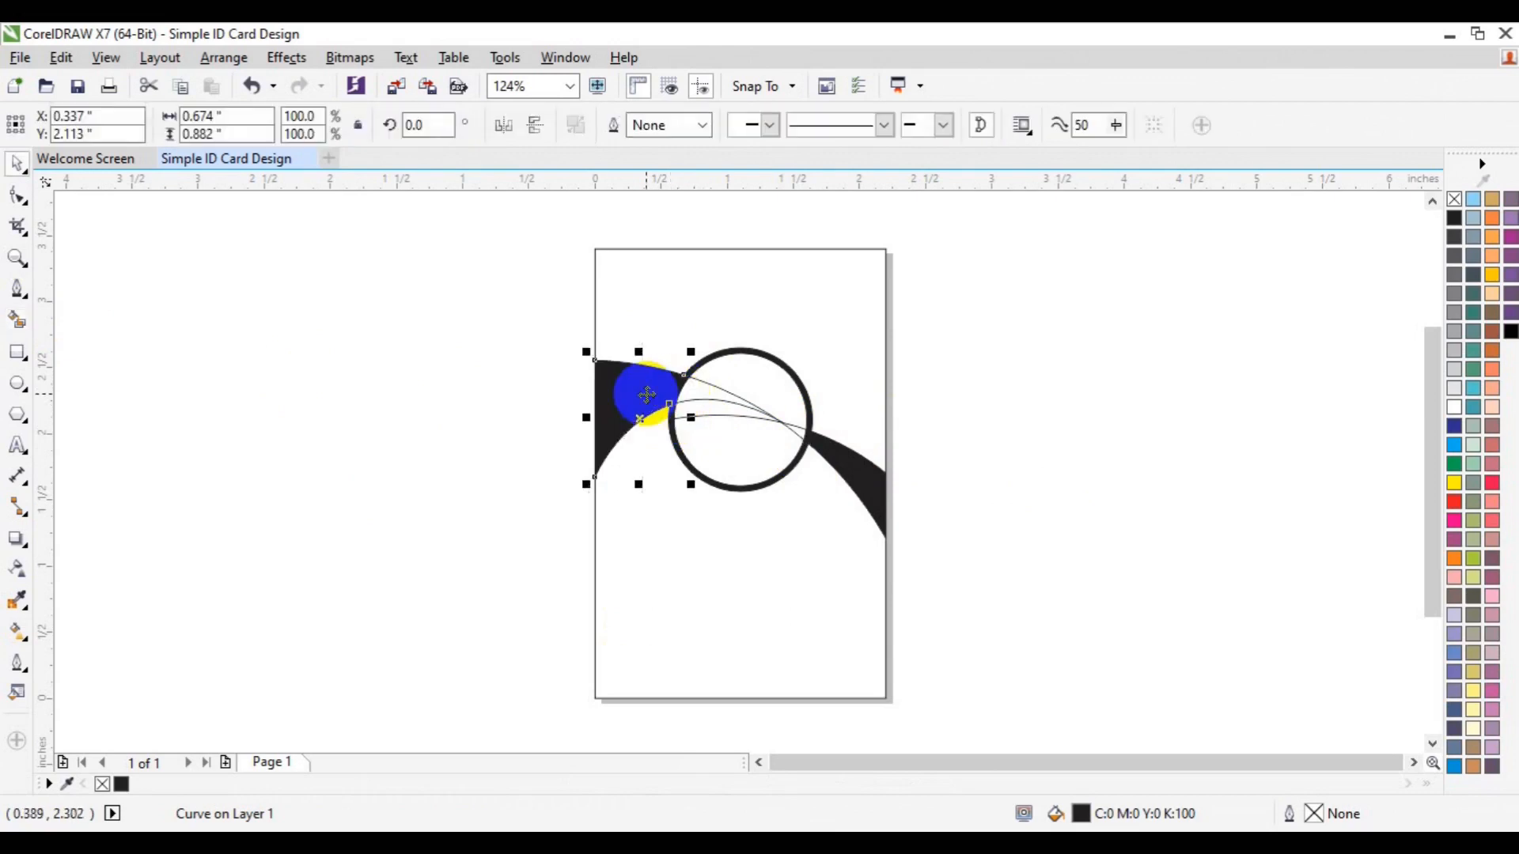
Remove the leftover guide curves inside the ring and select the ring's pieces
click(747, 408)
key(Escape)
click(746, 405)
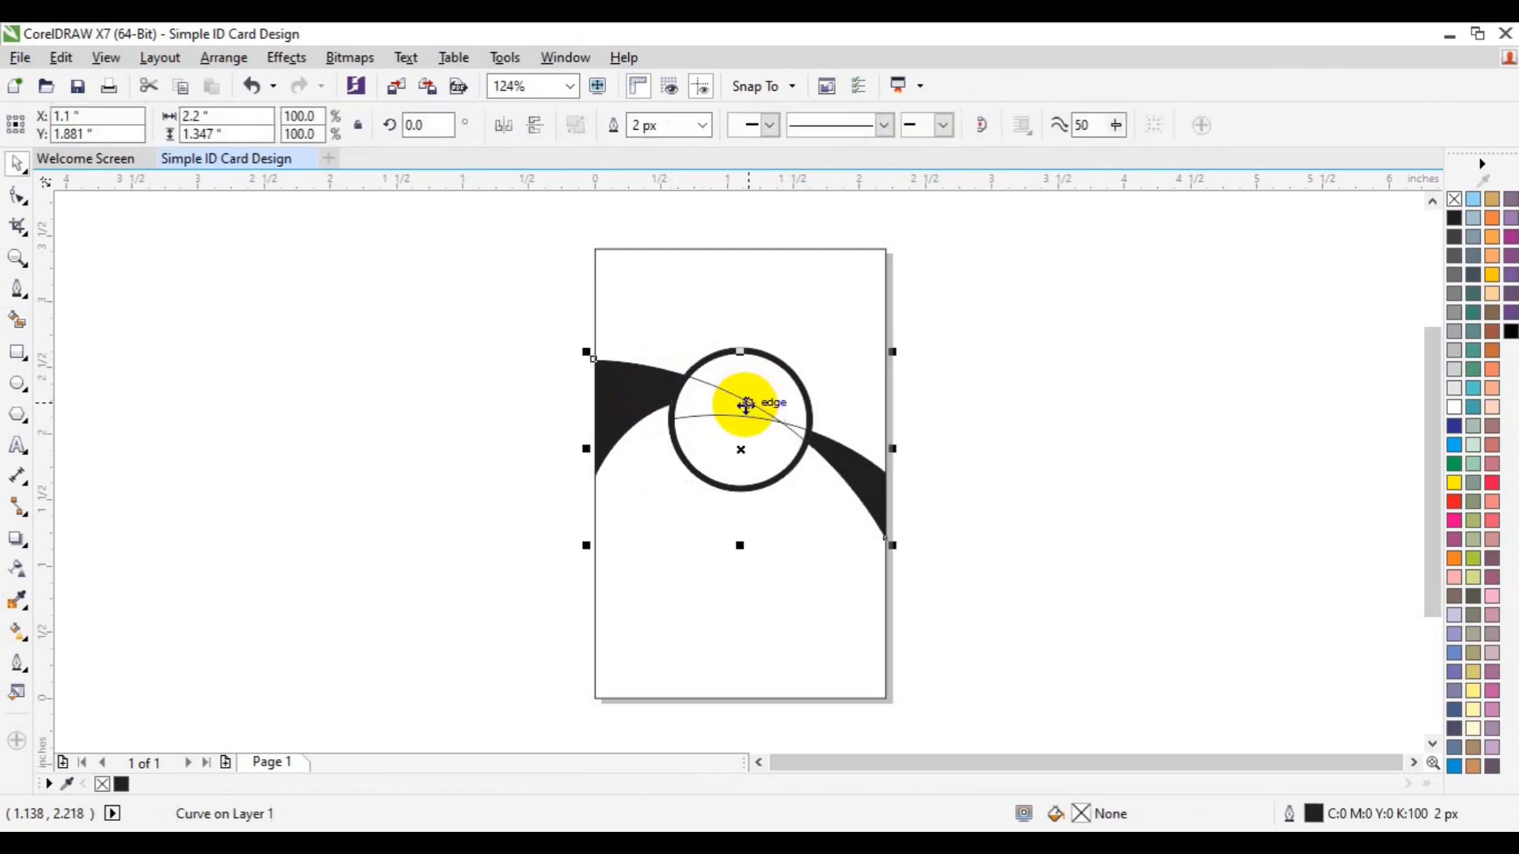
click(1008, 353)
click(781, 419)
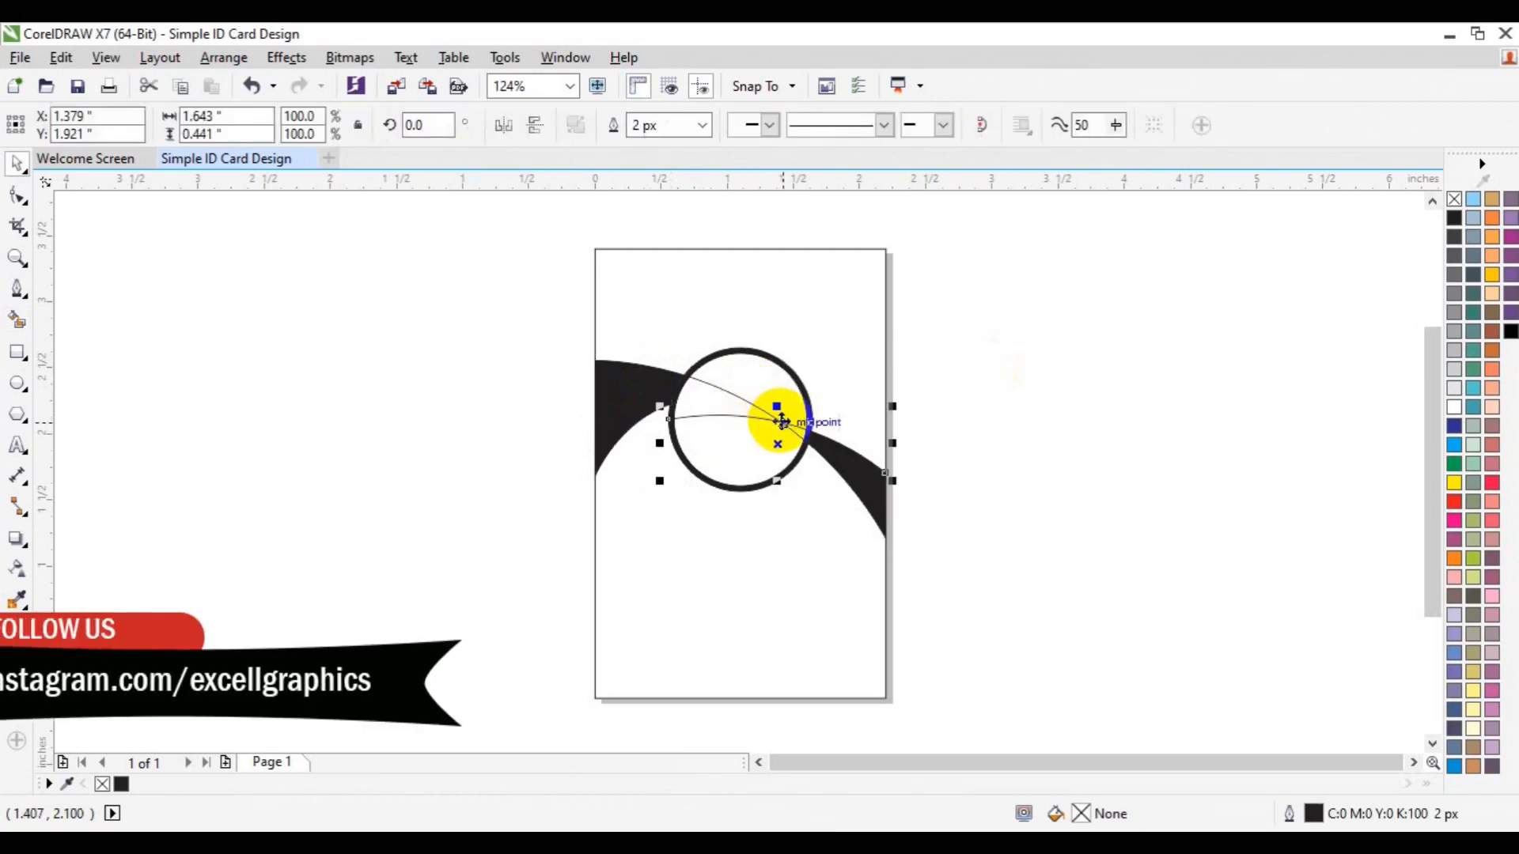
key(Escape)
click(781, 421)
key(Escape)
drag(680, 405, 744, 378)
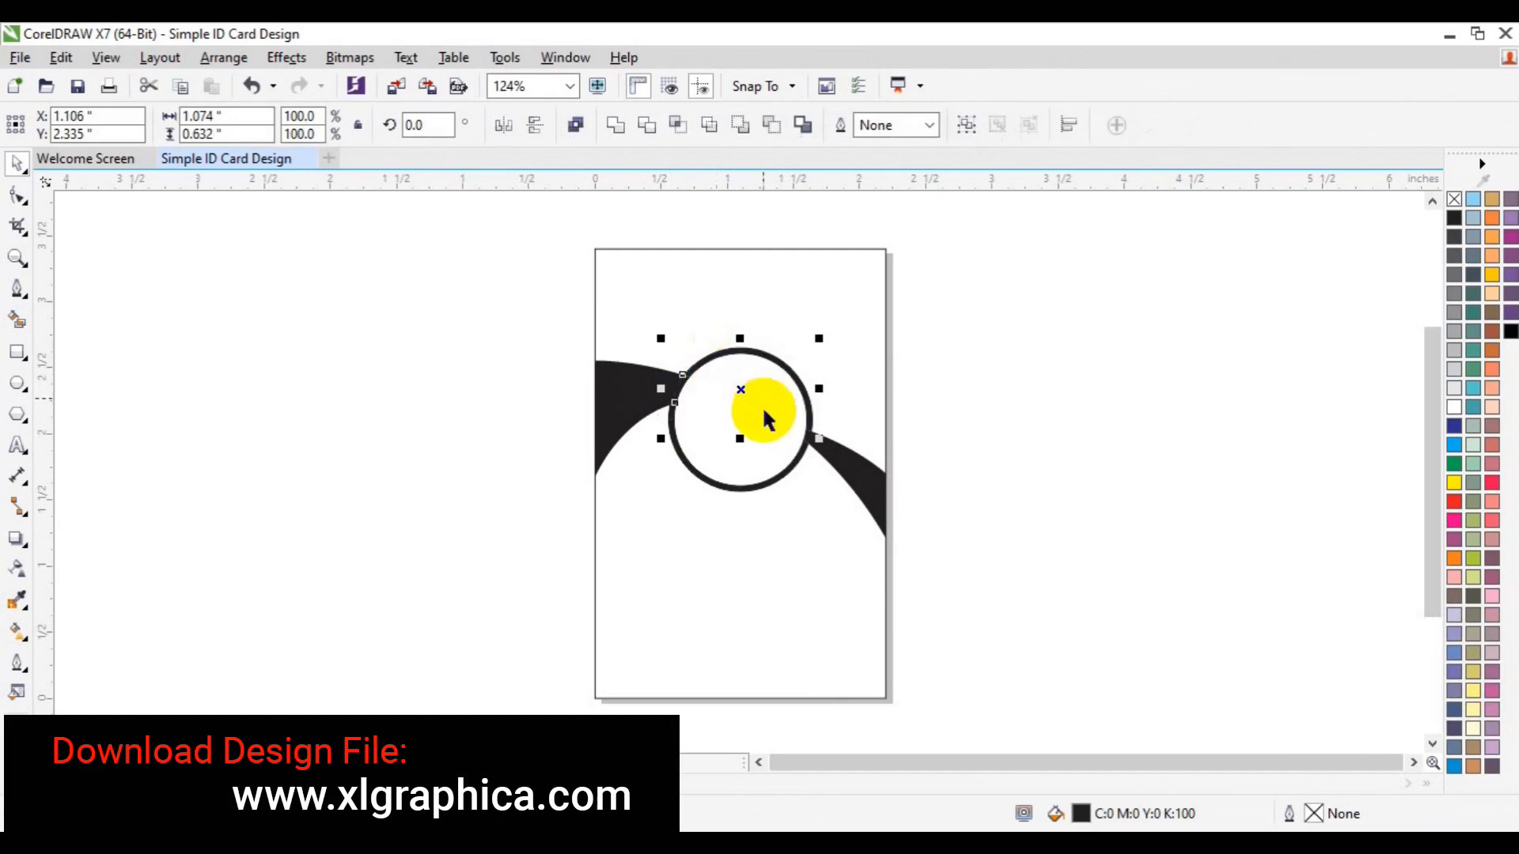
click(688, 465)
Weld the ring pieces into one shape and fill it with 10% Black
click(614, 127)
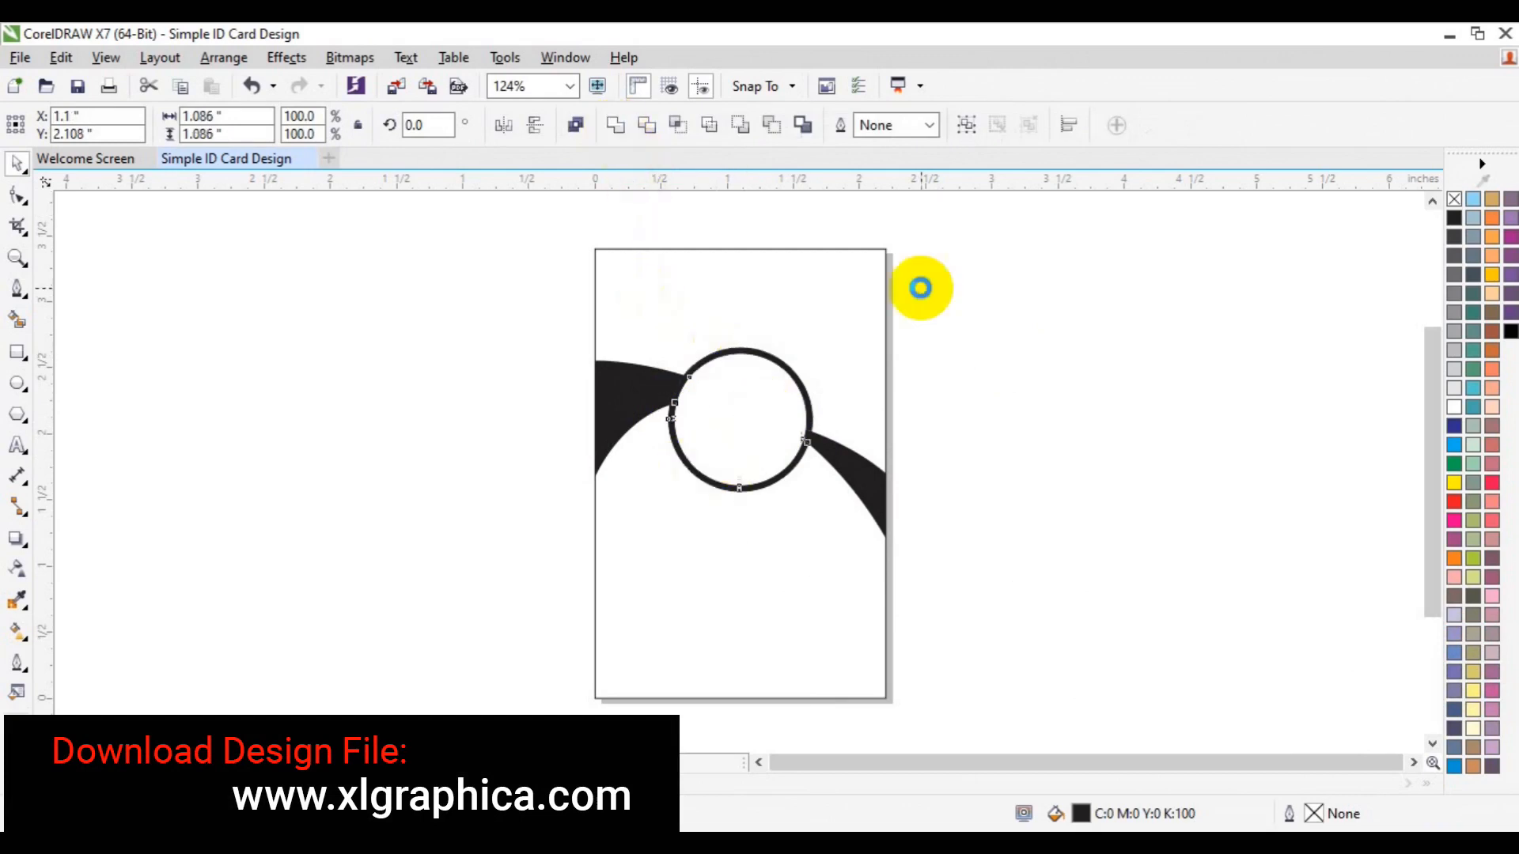
click(1455, 387)
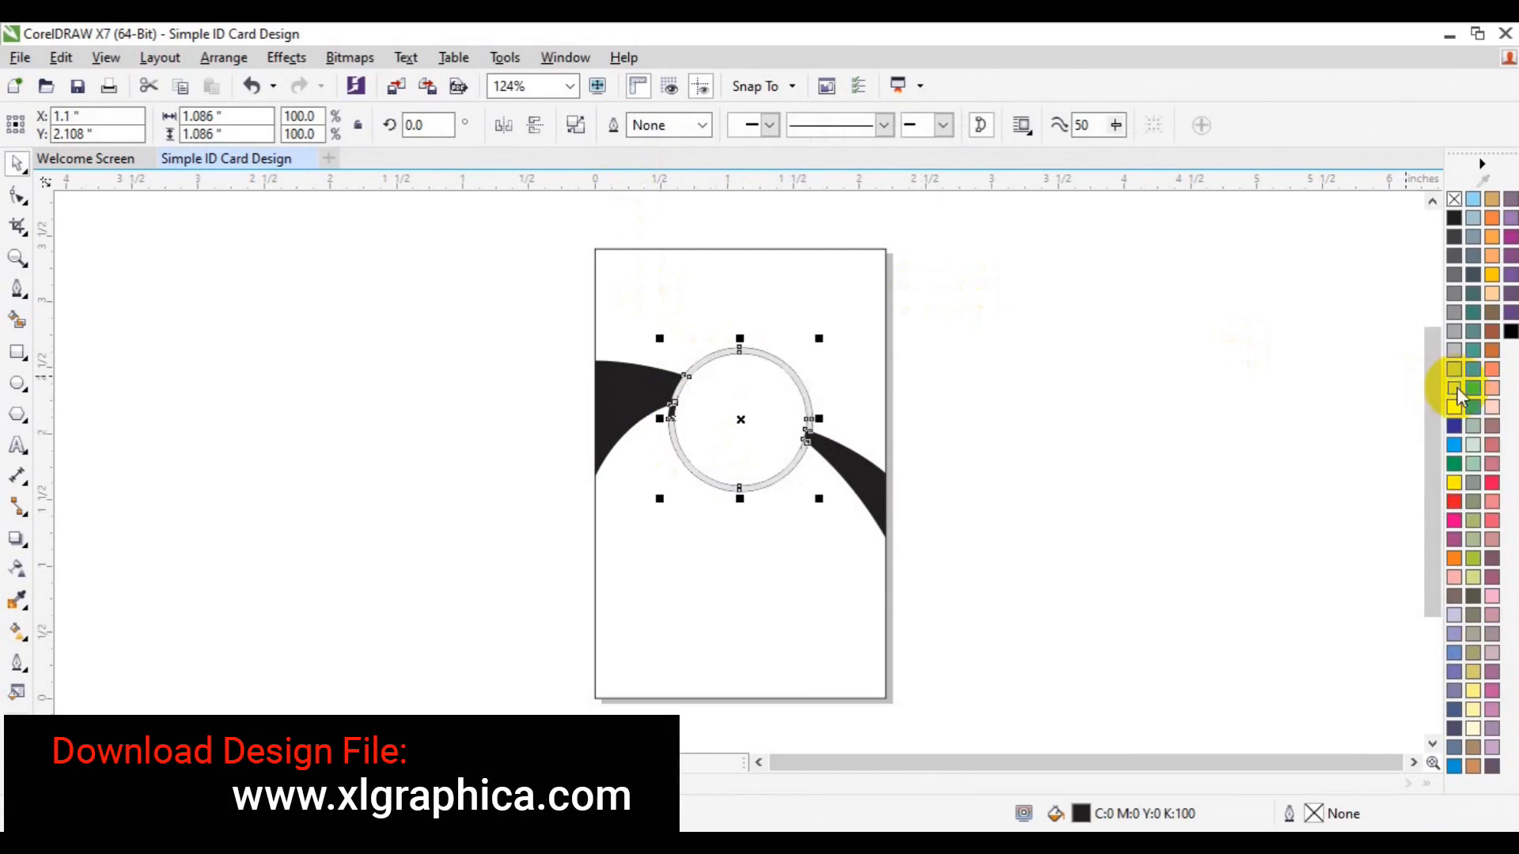
click(1162, 462)
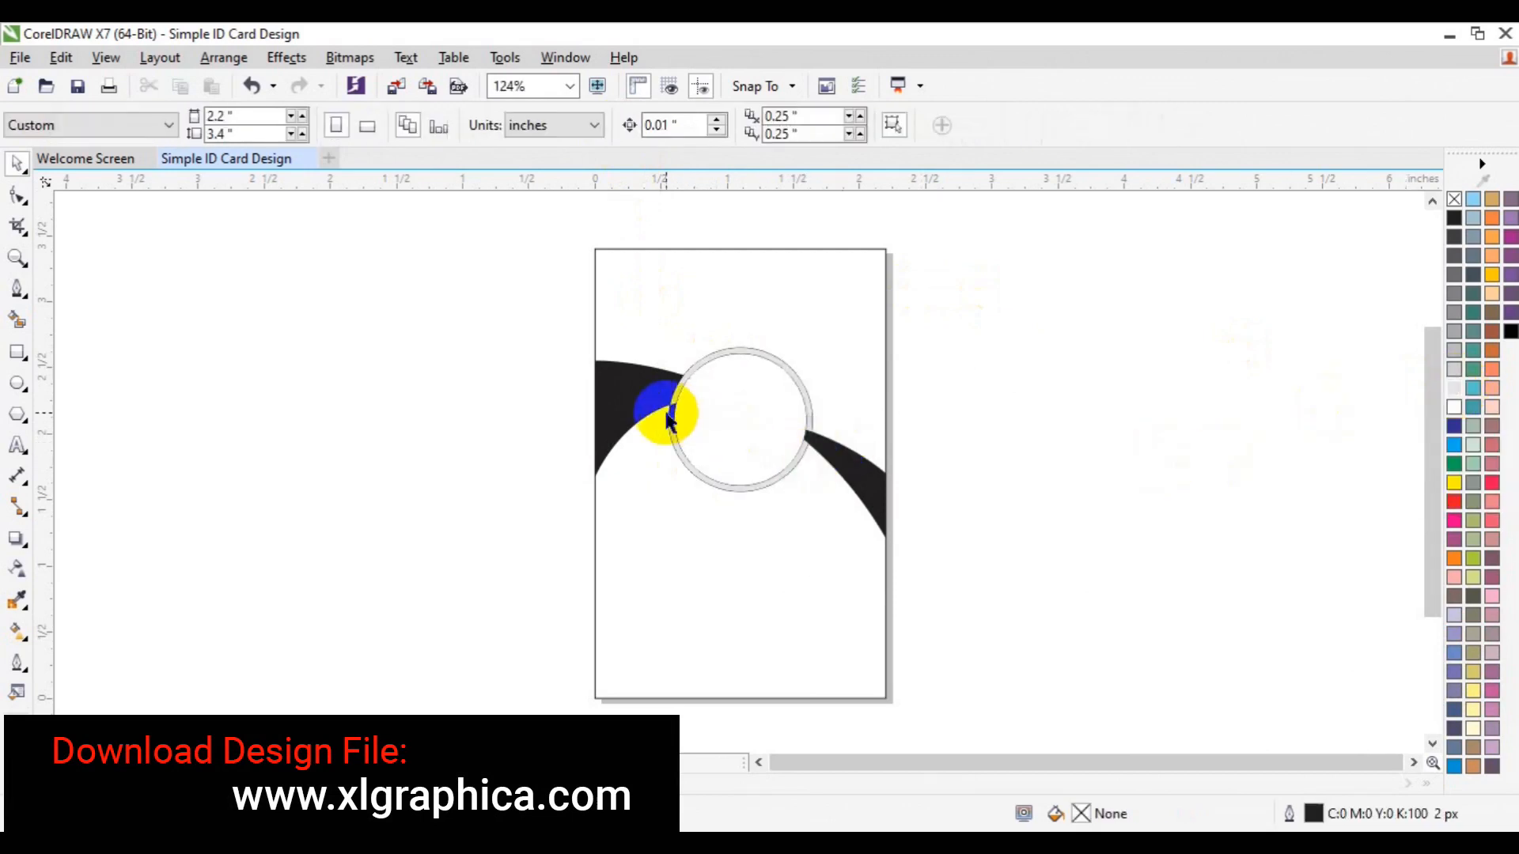
drag(671, 420, 807, 435)
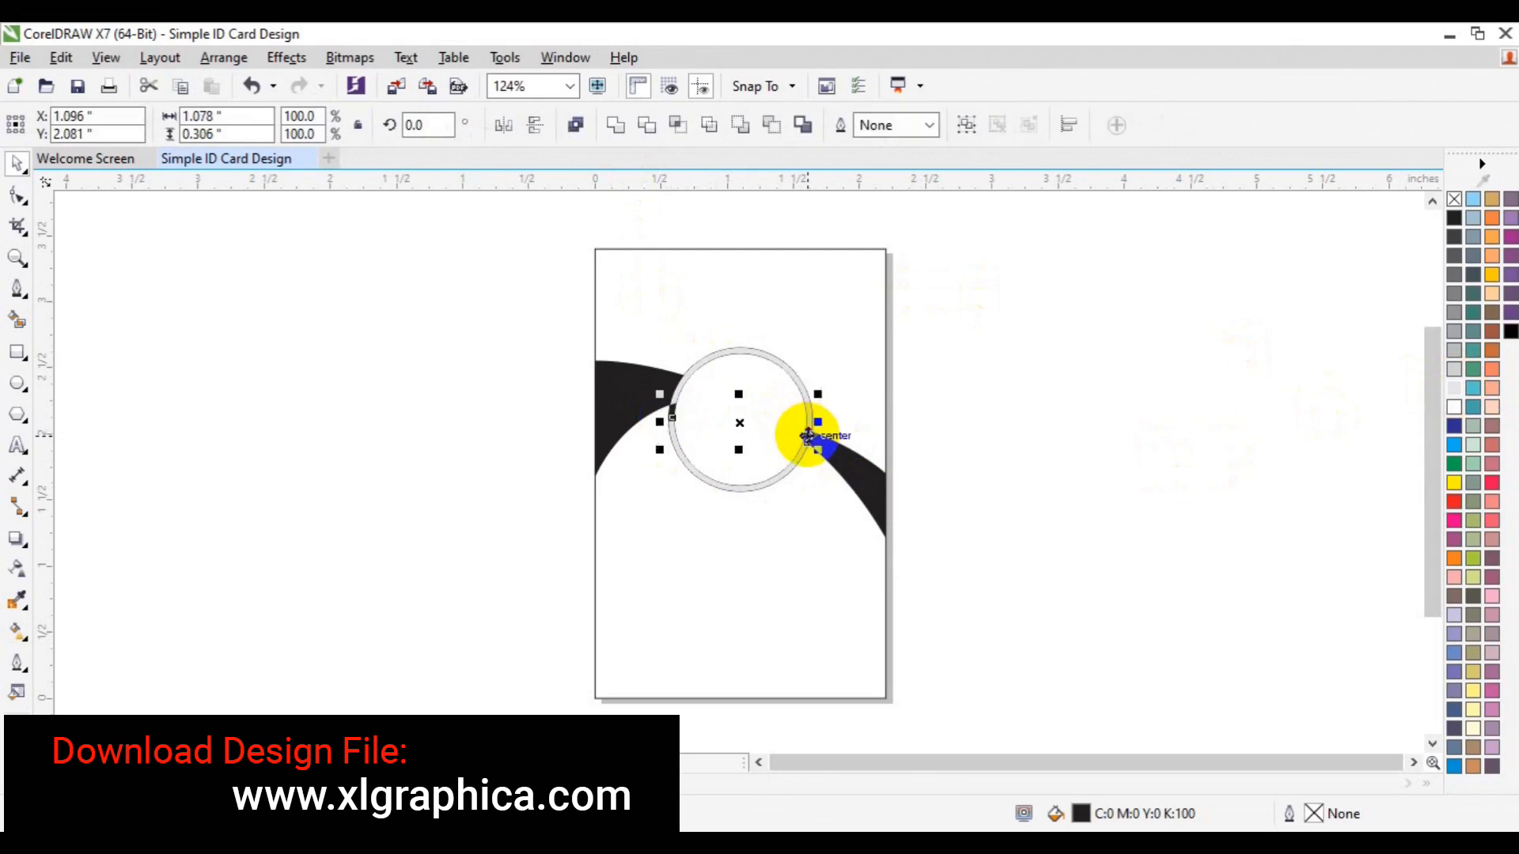
click(623, 131)
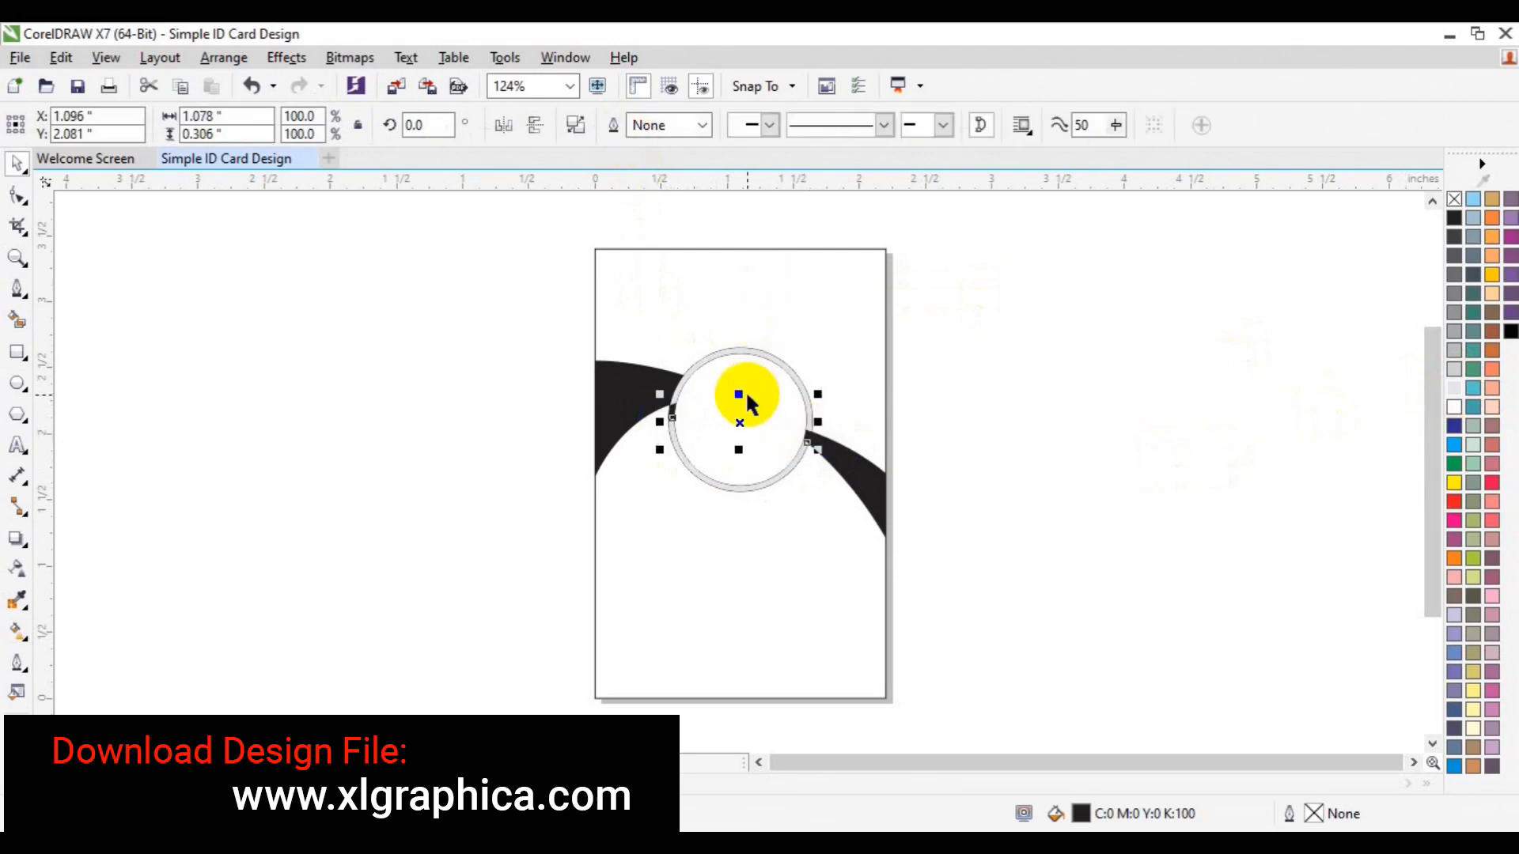
key(ctrl+z)
click(1069, 440)
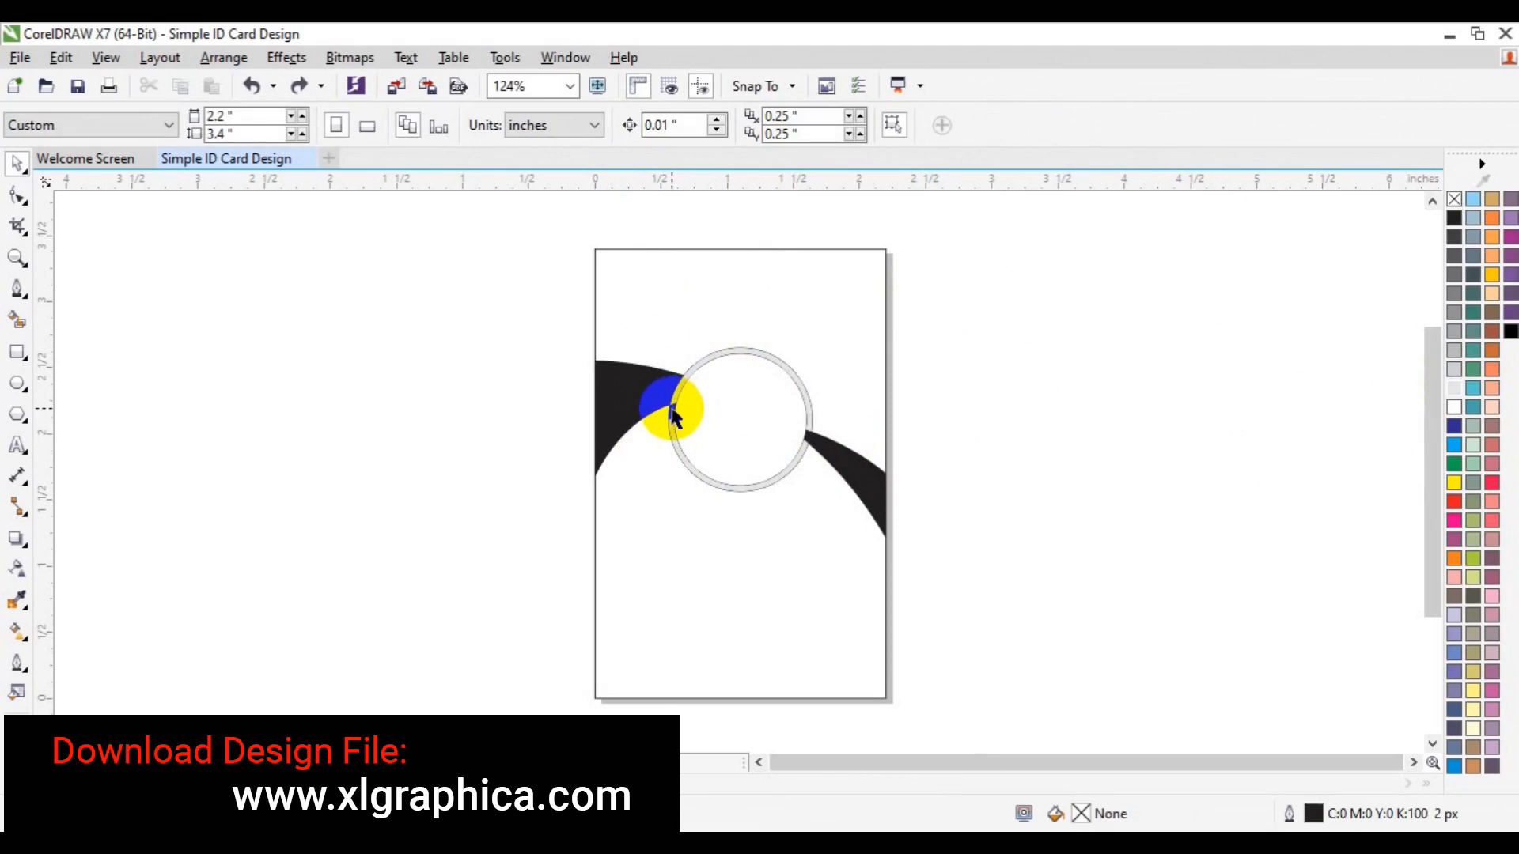
Delete the stray piece at the ring's left edge and weld the tiny right piece into the ring
click(673, 417)
key(Delete)
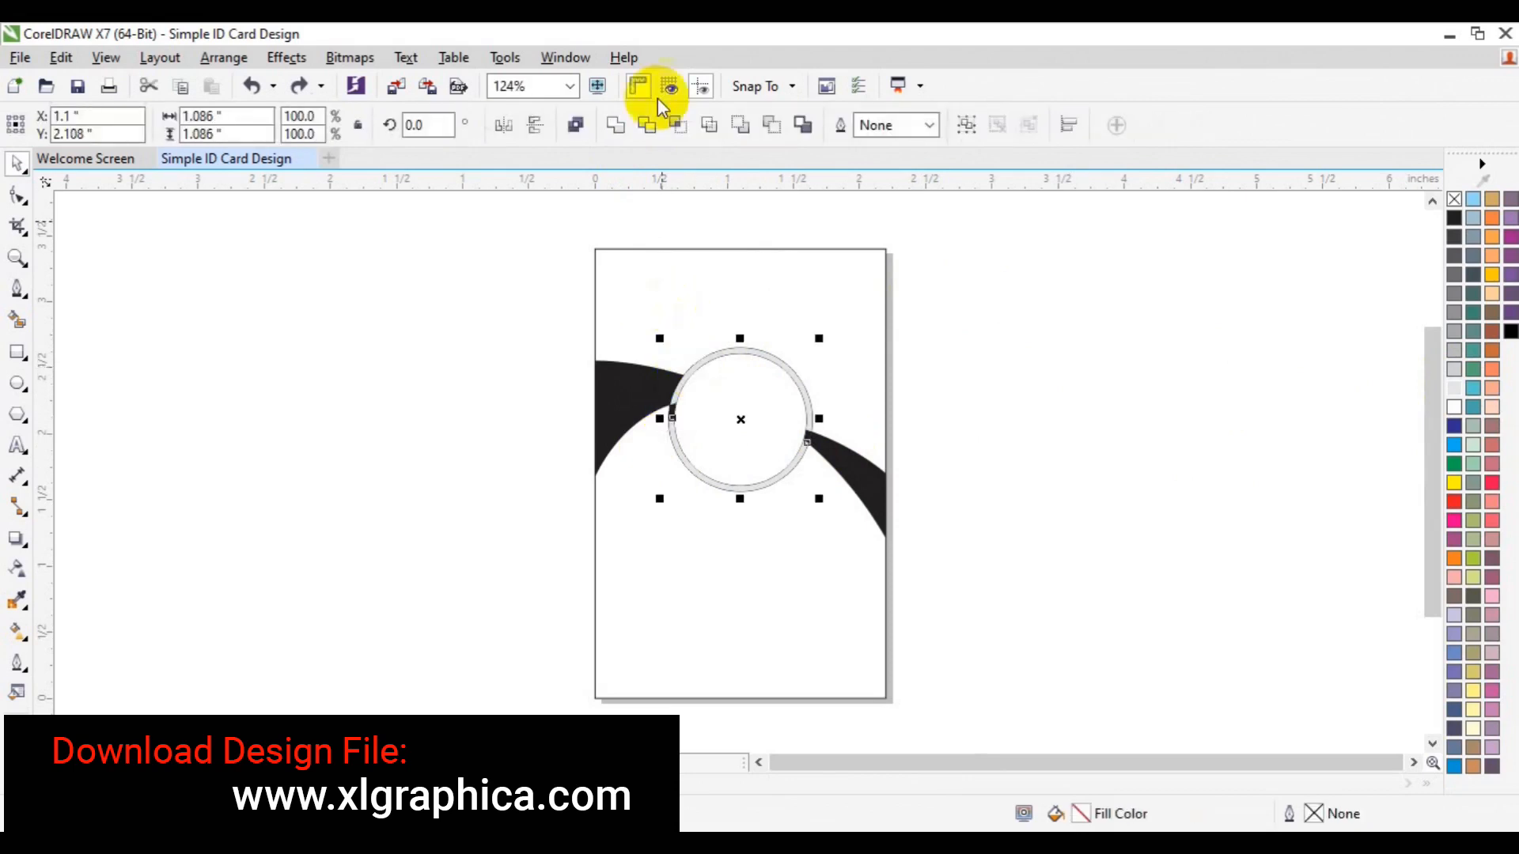
click(623, 121)
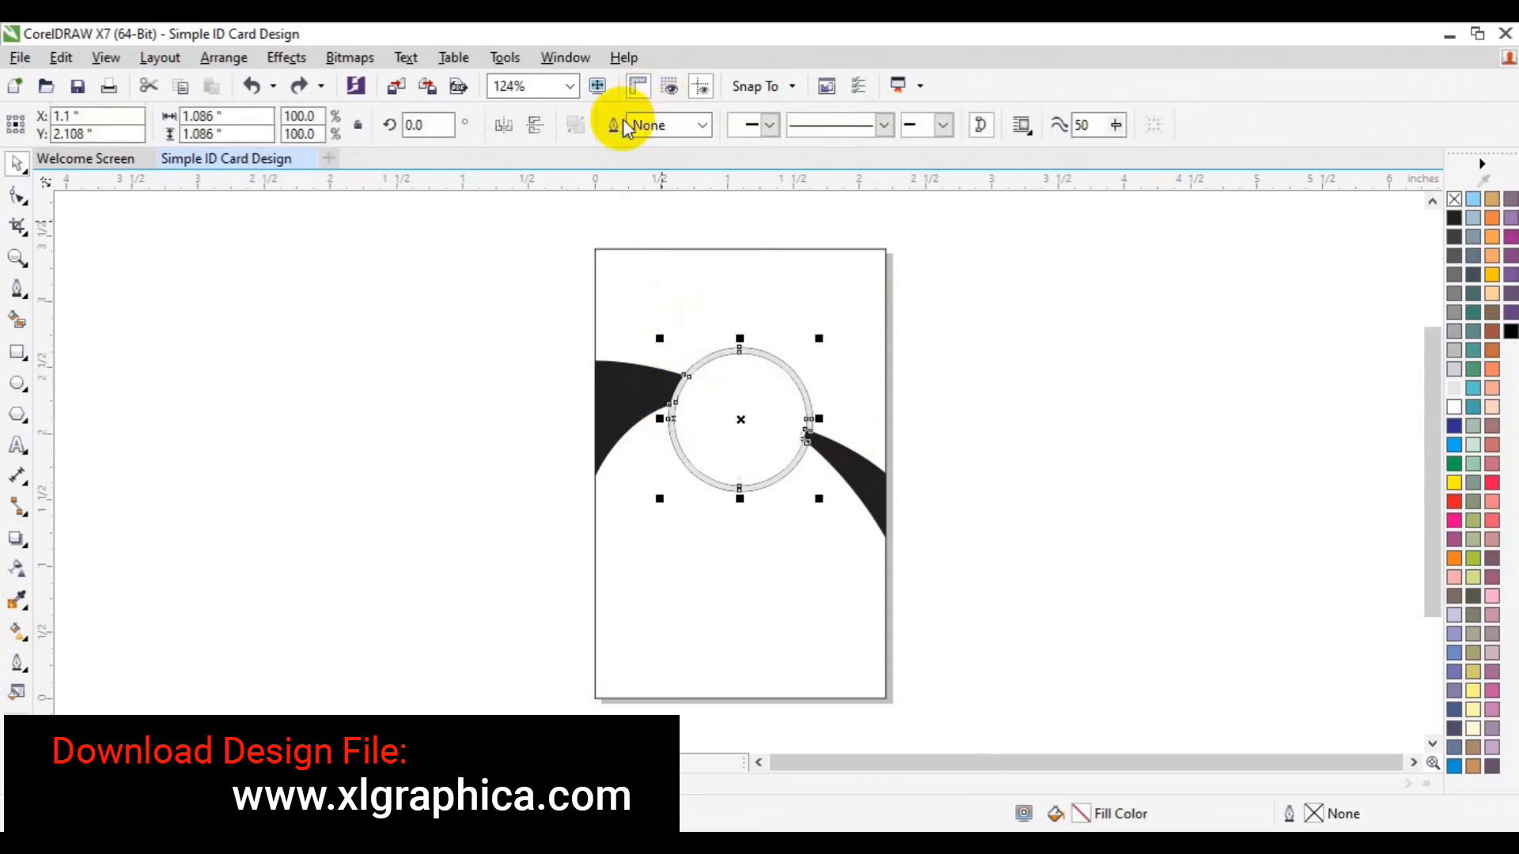
click(909, 414)
click(808, 435)
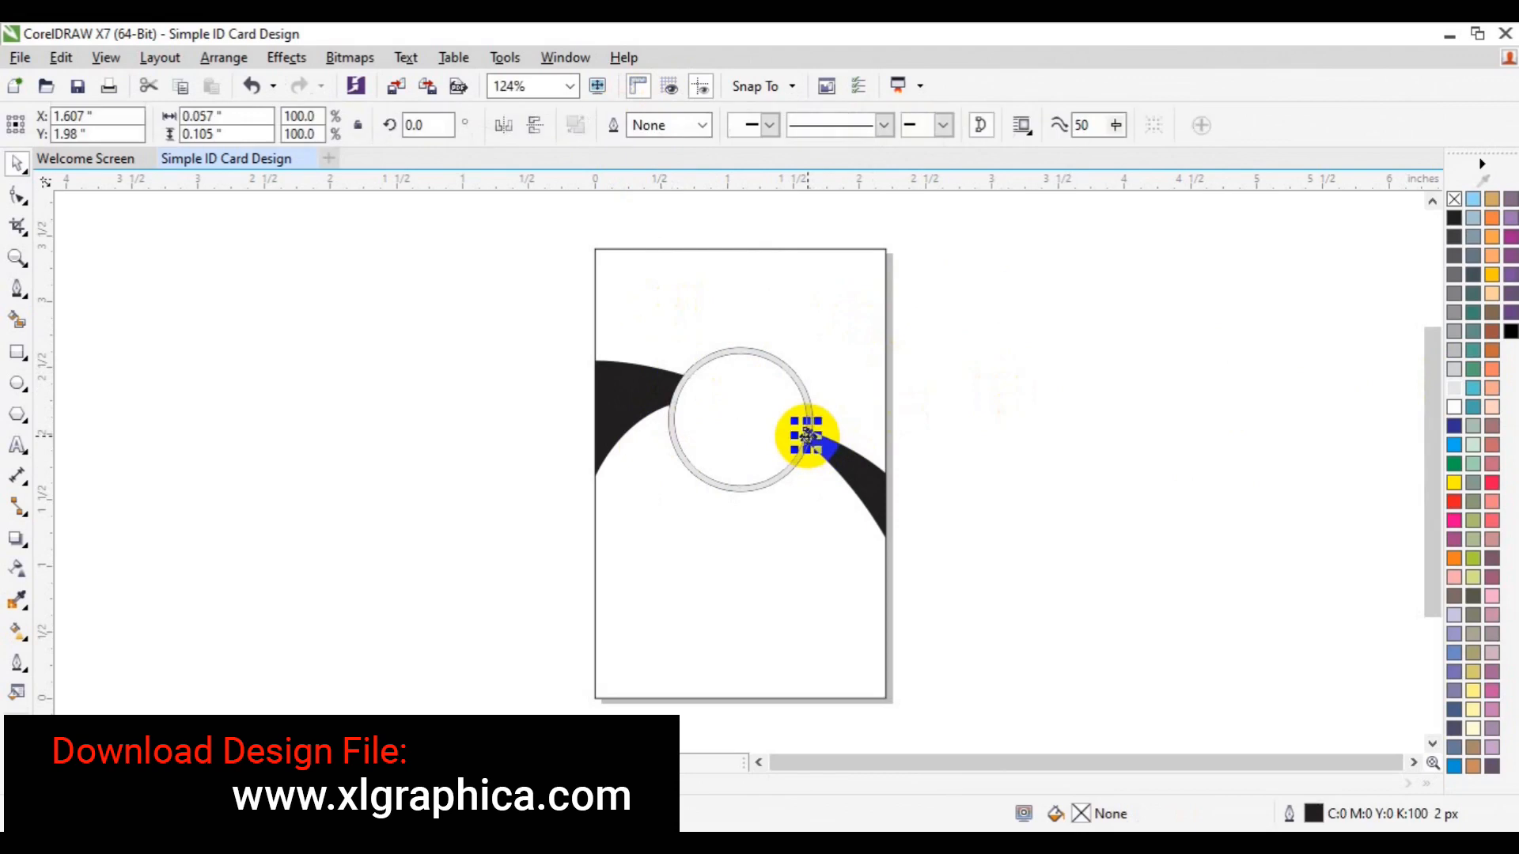
click(764, 478)
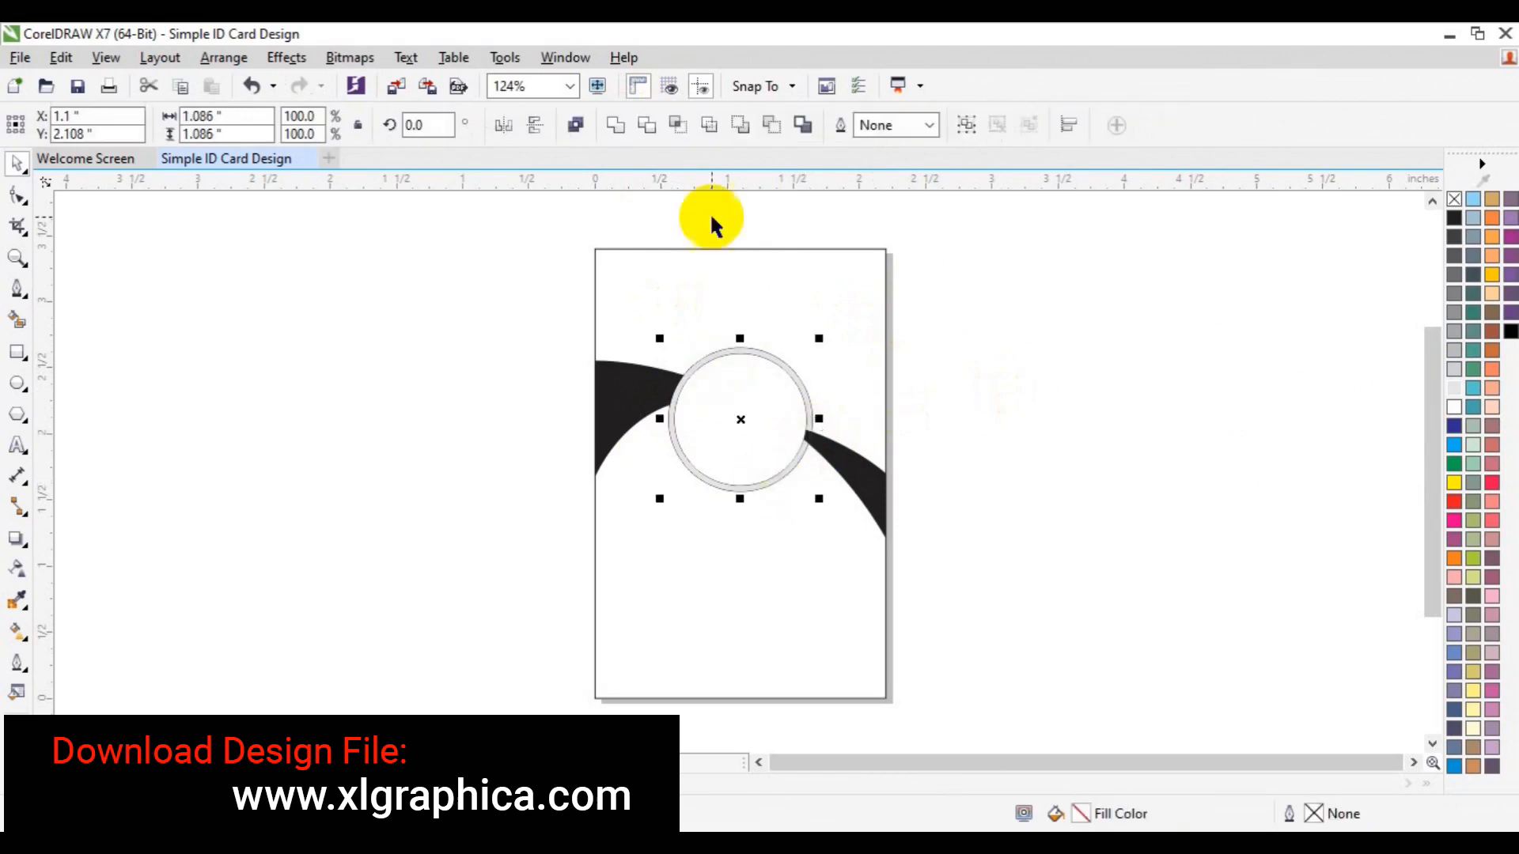
click(620, 128)
click(1042, 360)
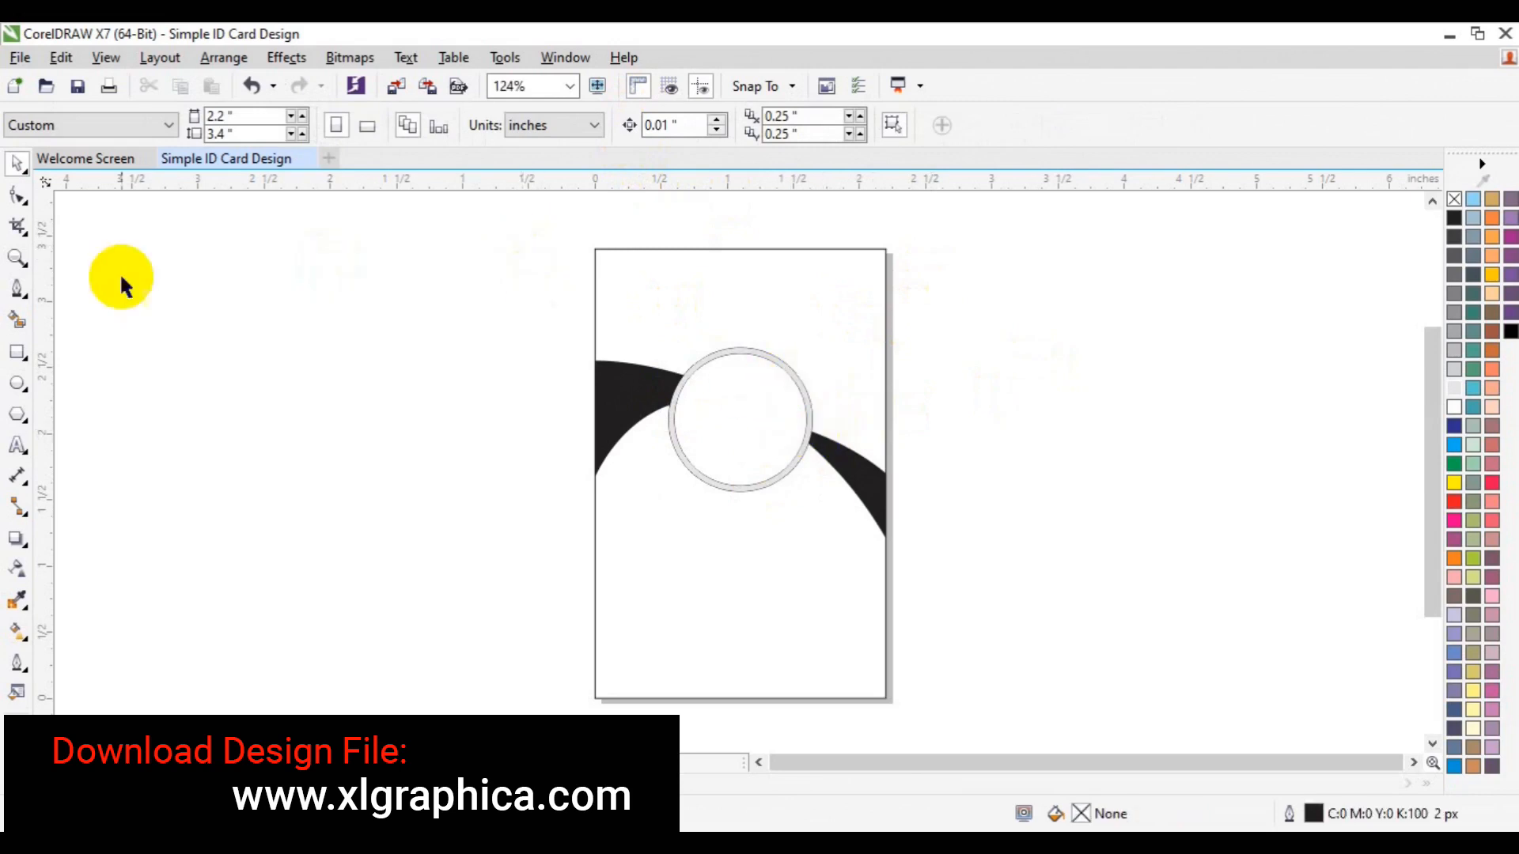
click(17, 320)
Fill the ring's interior black, then recolour the large photo circle white
click(712, 420)
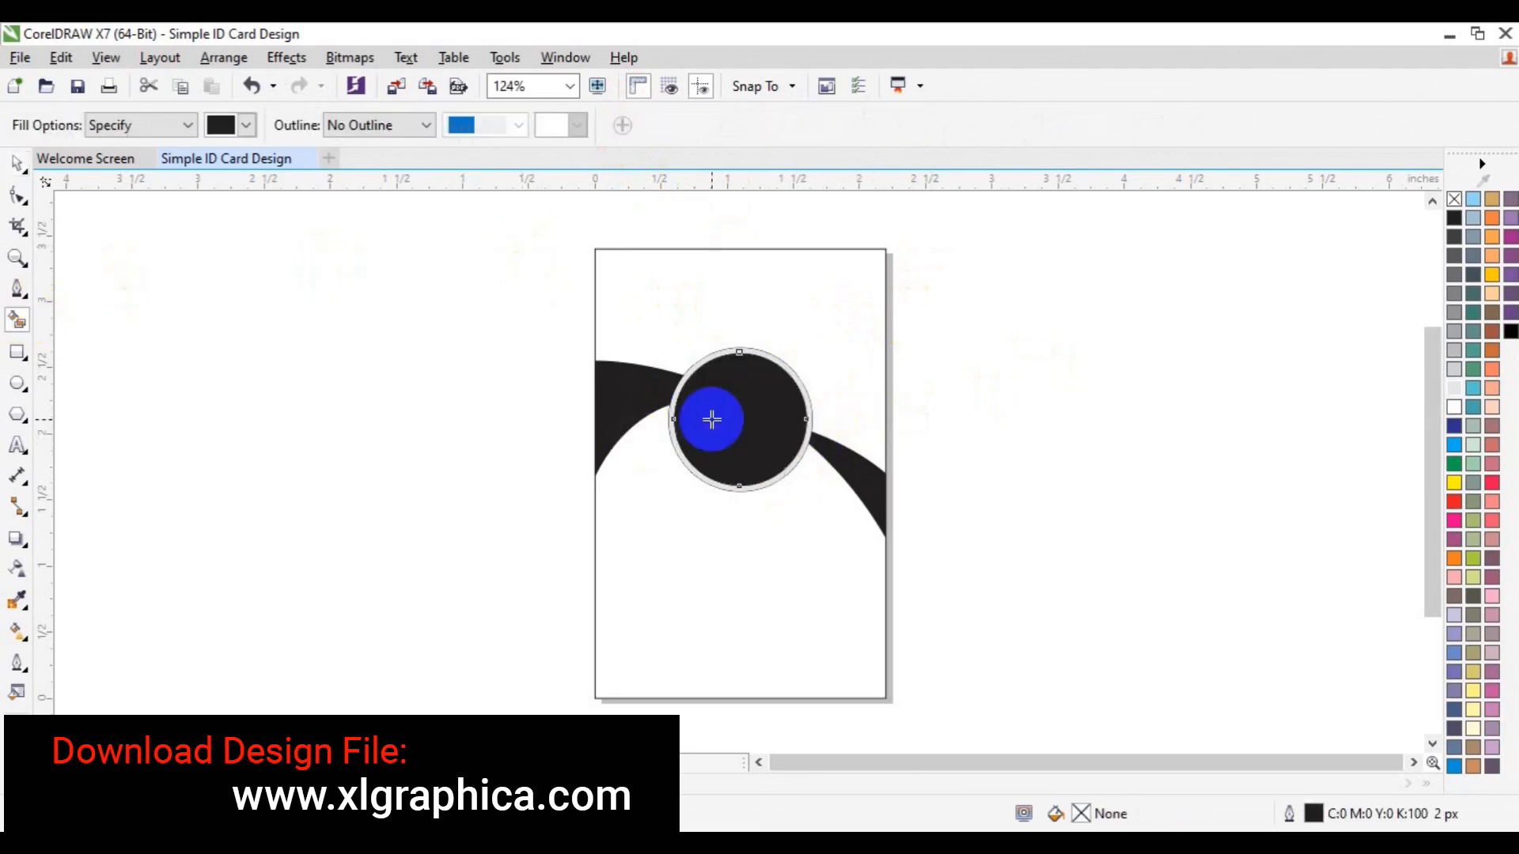
key(space)
drag(472, 246, 1011, 592)
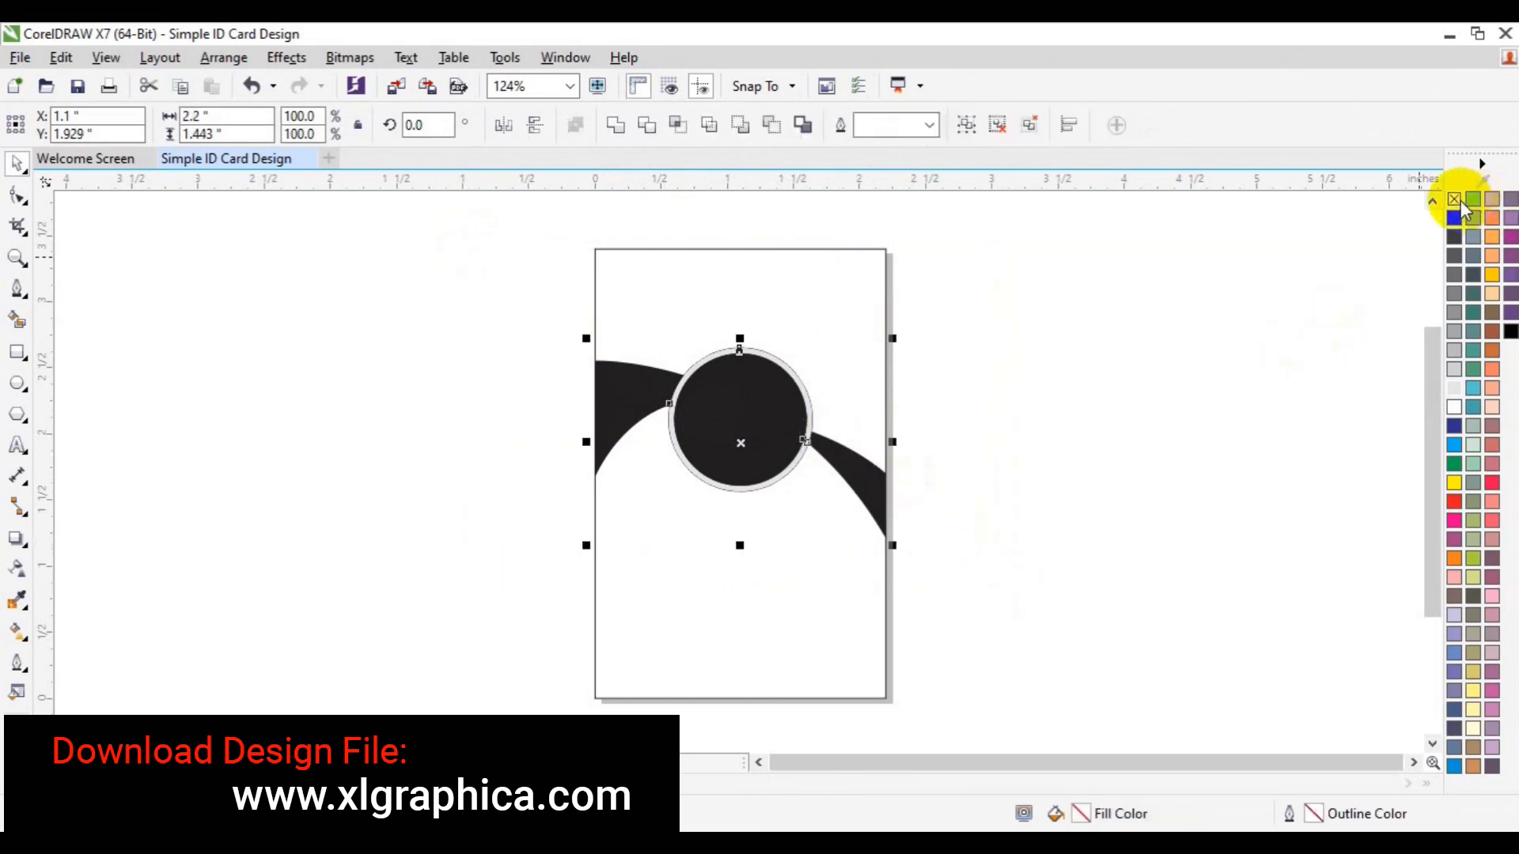
click(1122, 345)
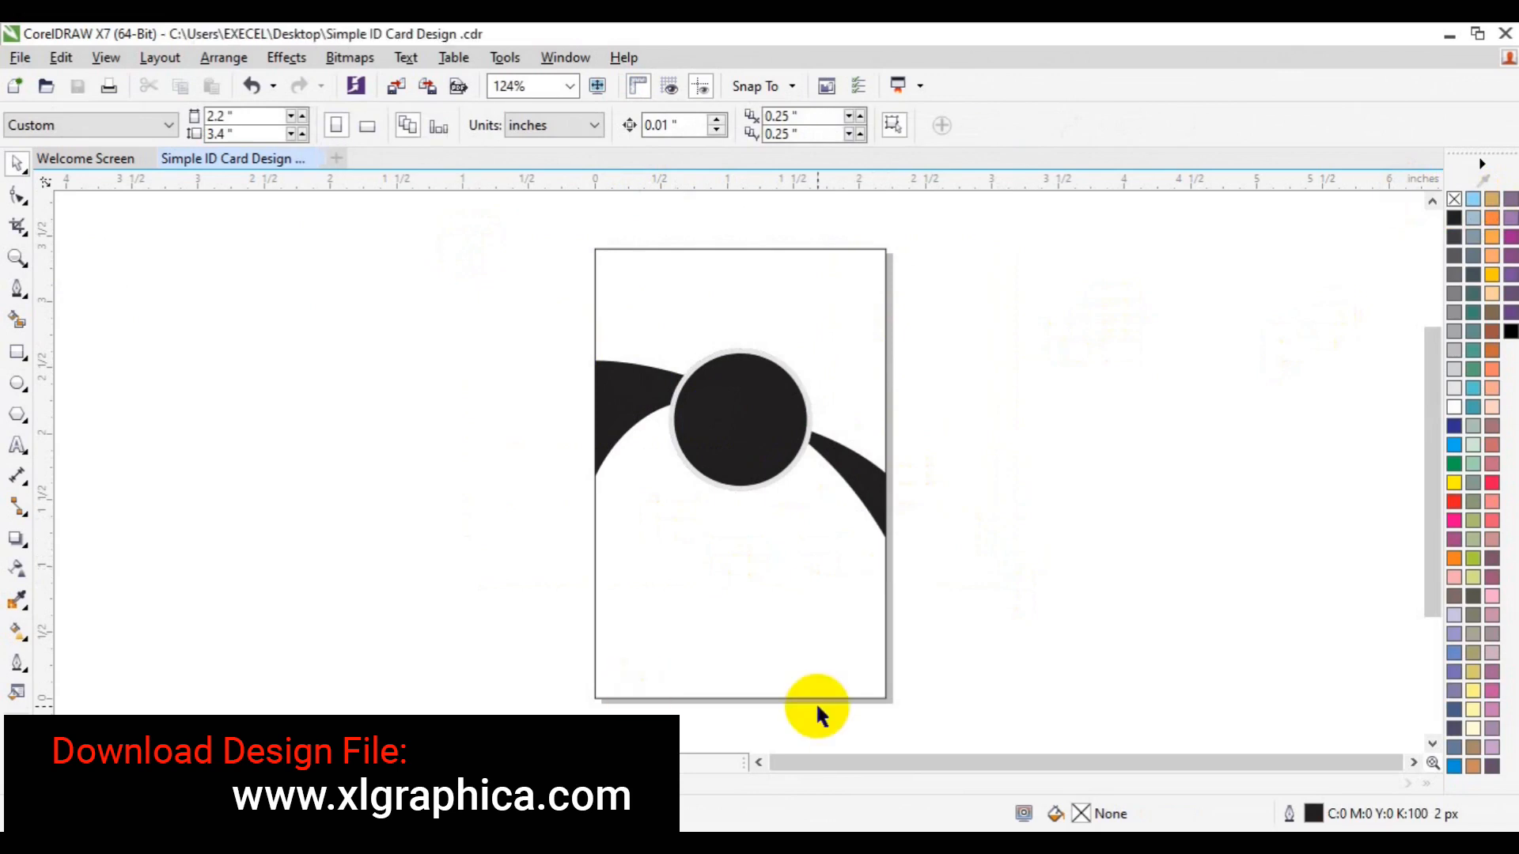
click(715, 448)
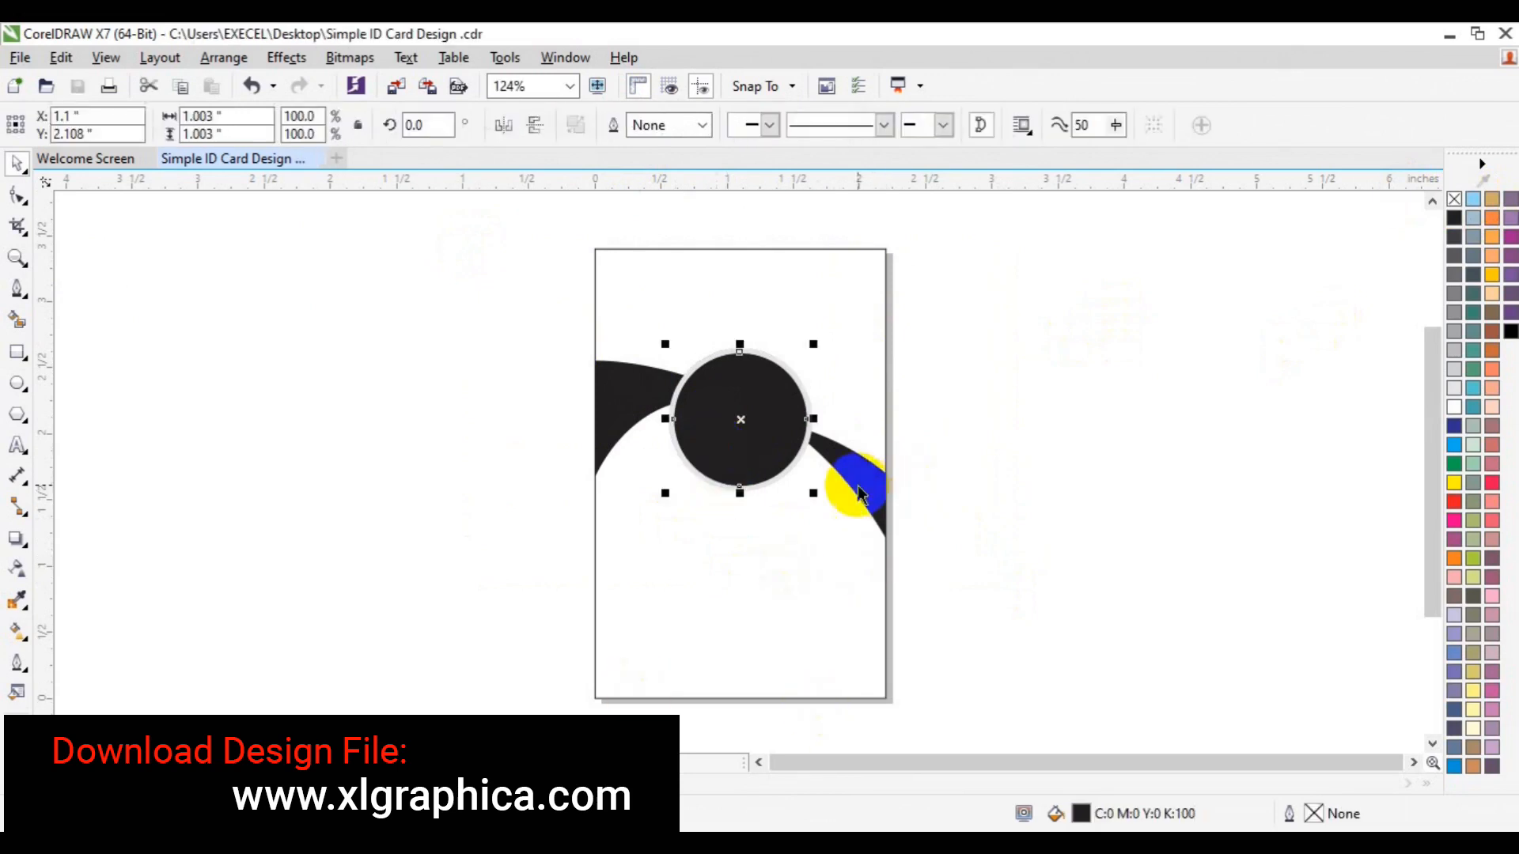
click(1453, 409)
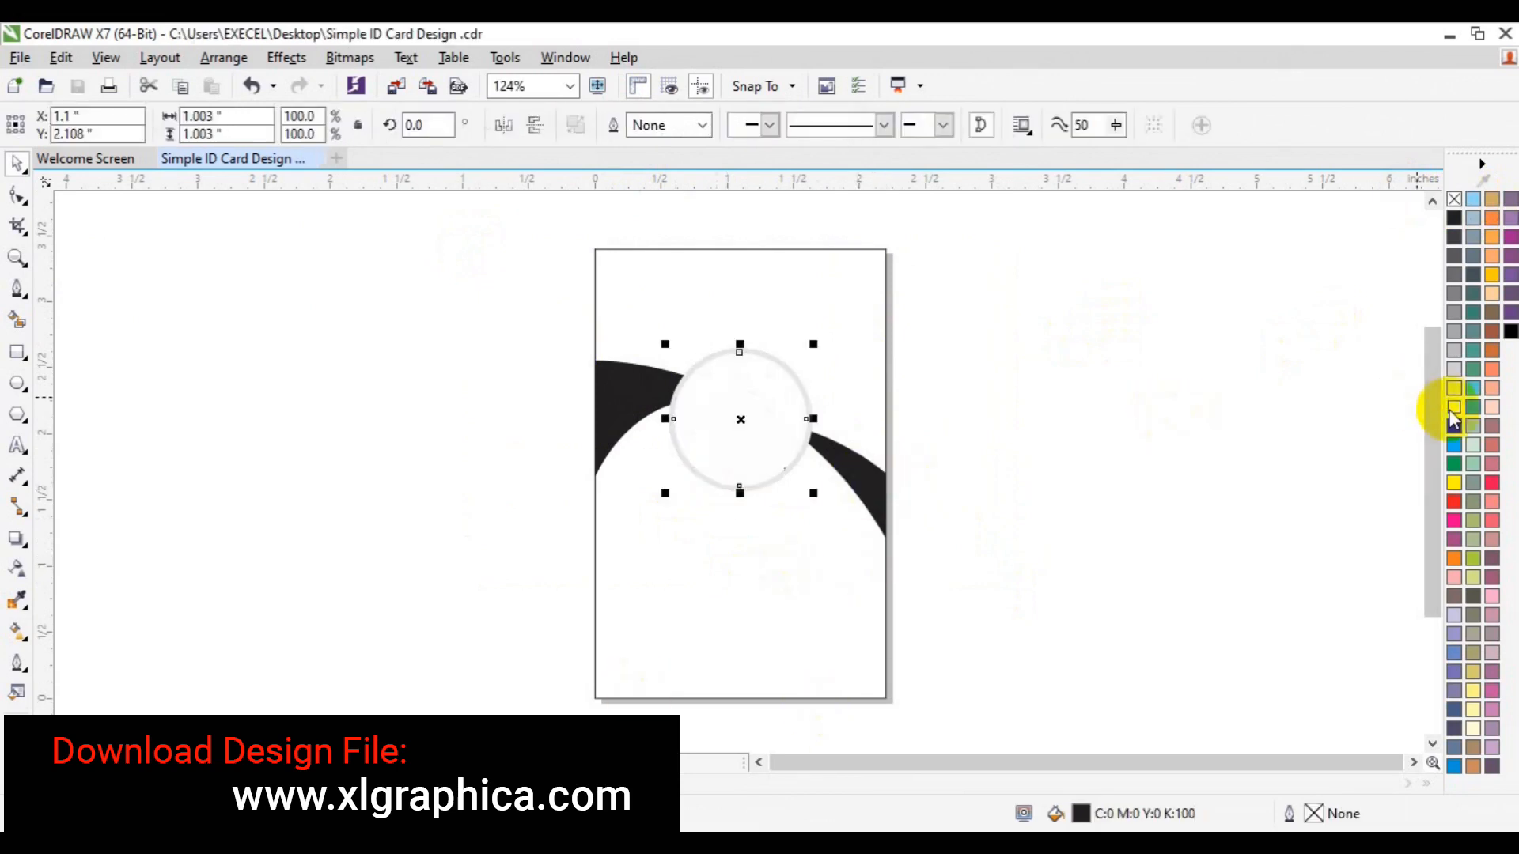
click(1049, 409)
Colour both swoosh arcs green (C:63 M:0 Y:100 K:0)
click(844, 462)
shift+click(610, 396)
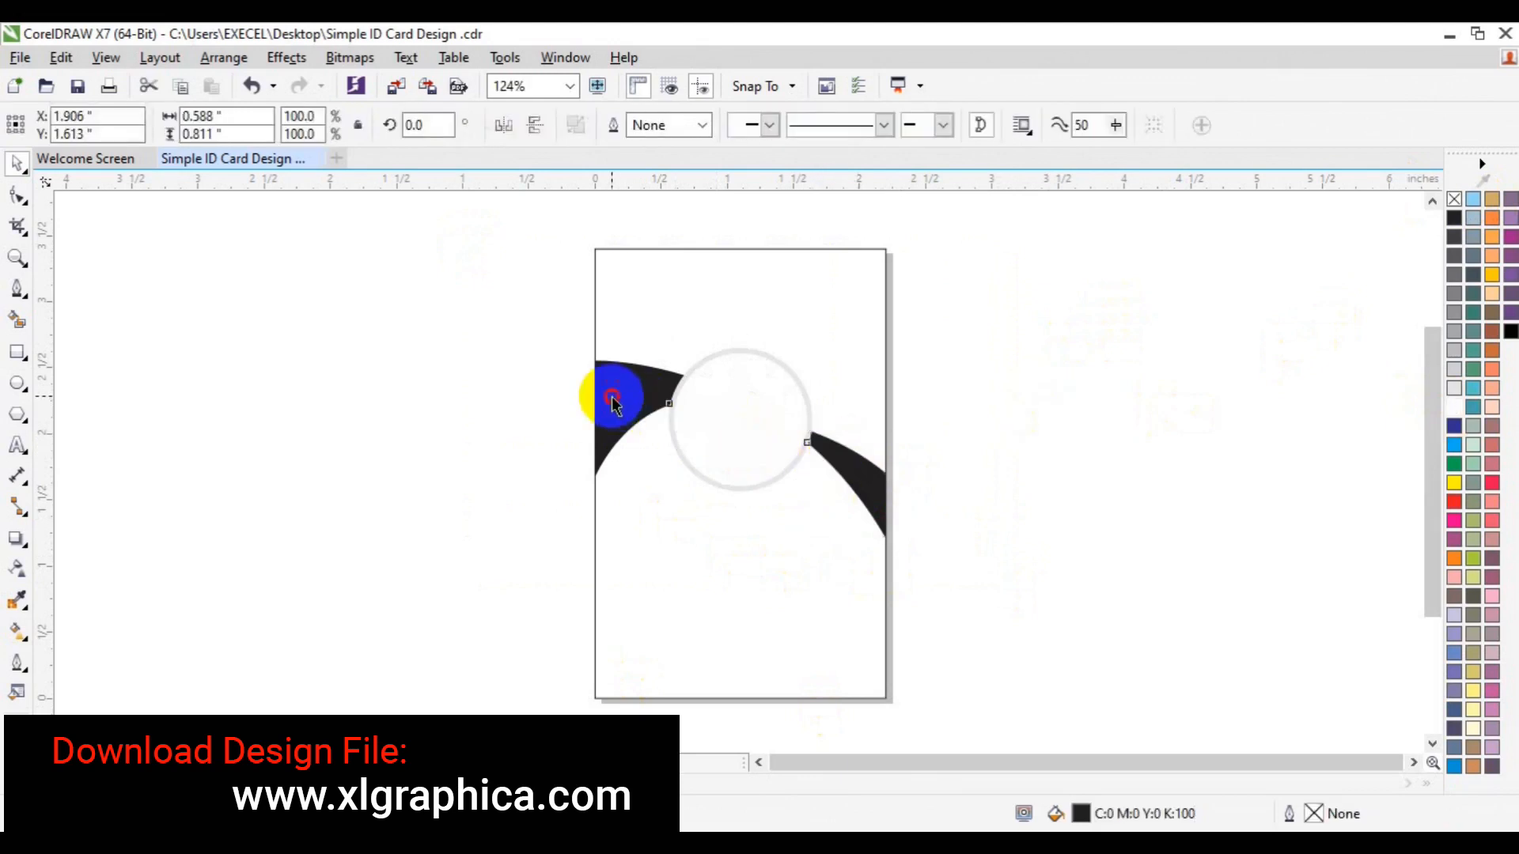
click(1455, 468)
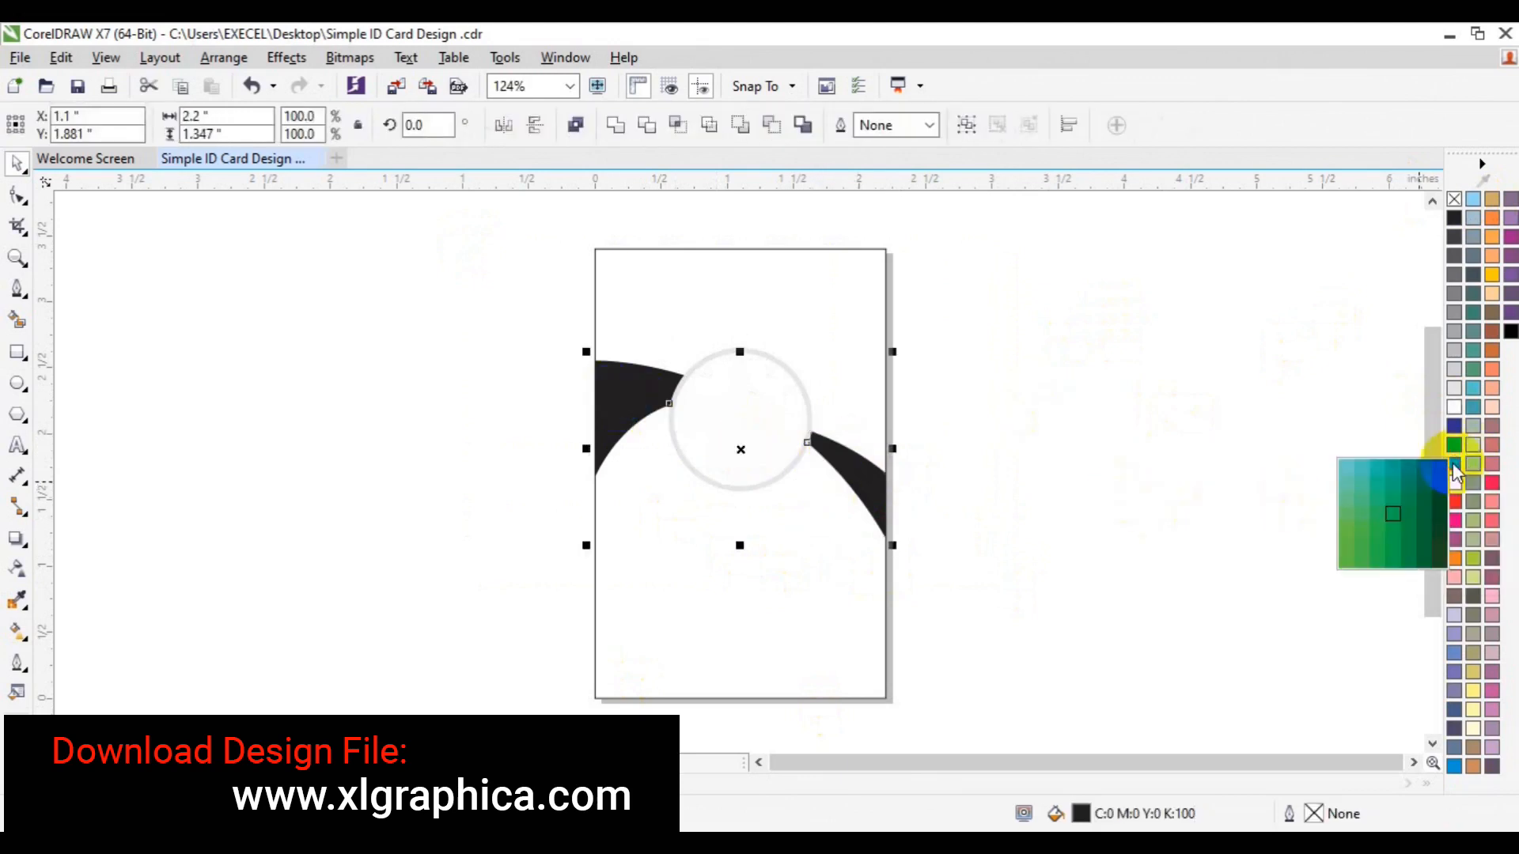
click(1348, 531)
click(780, 475)
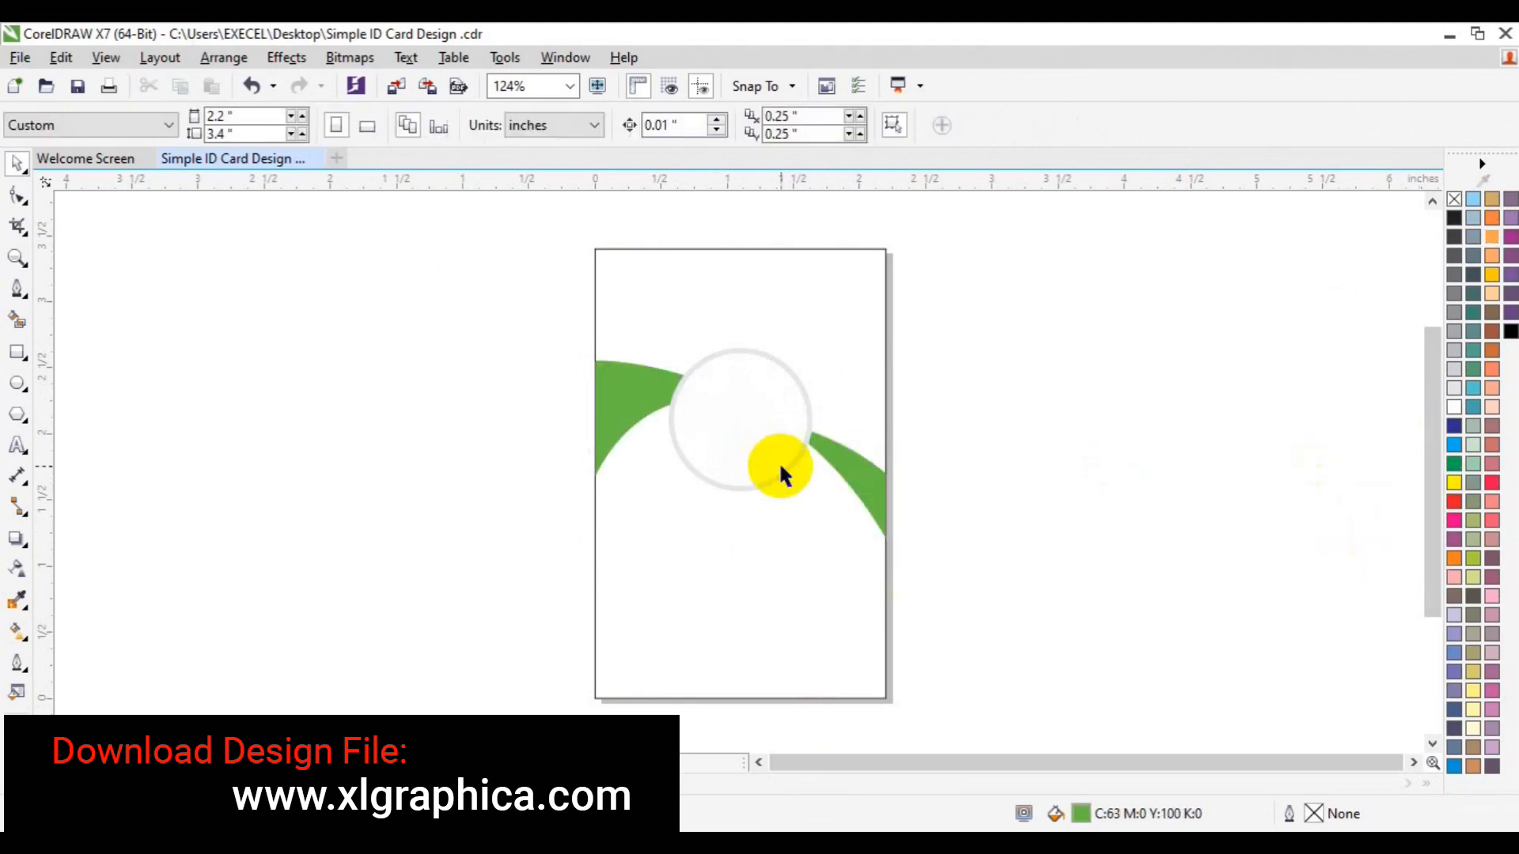
Apply a palette colour to the circle ring so it reads light grey
click(780, 474)
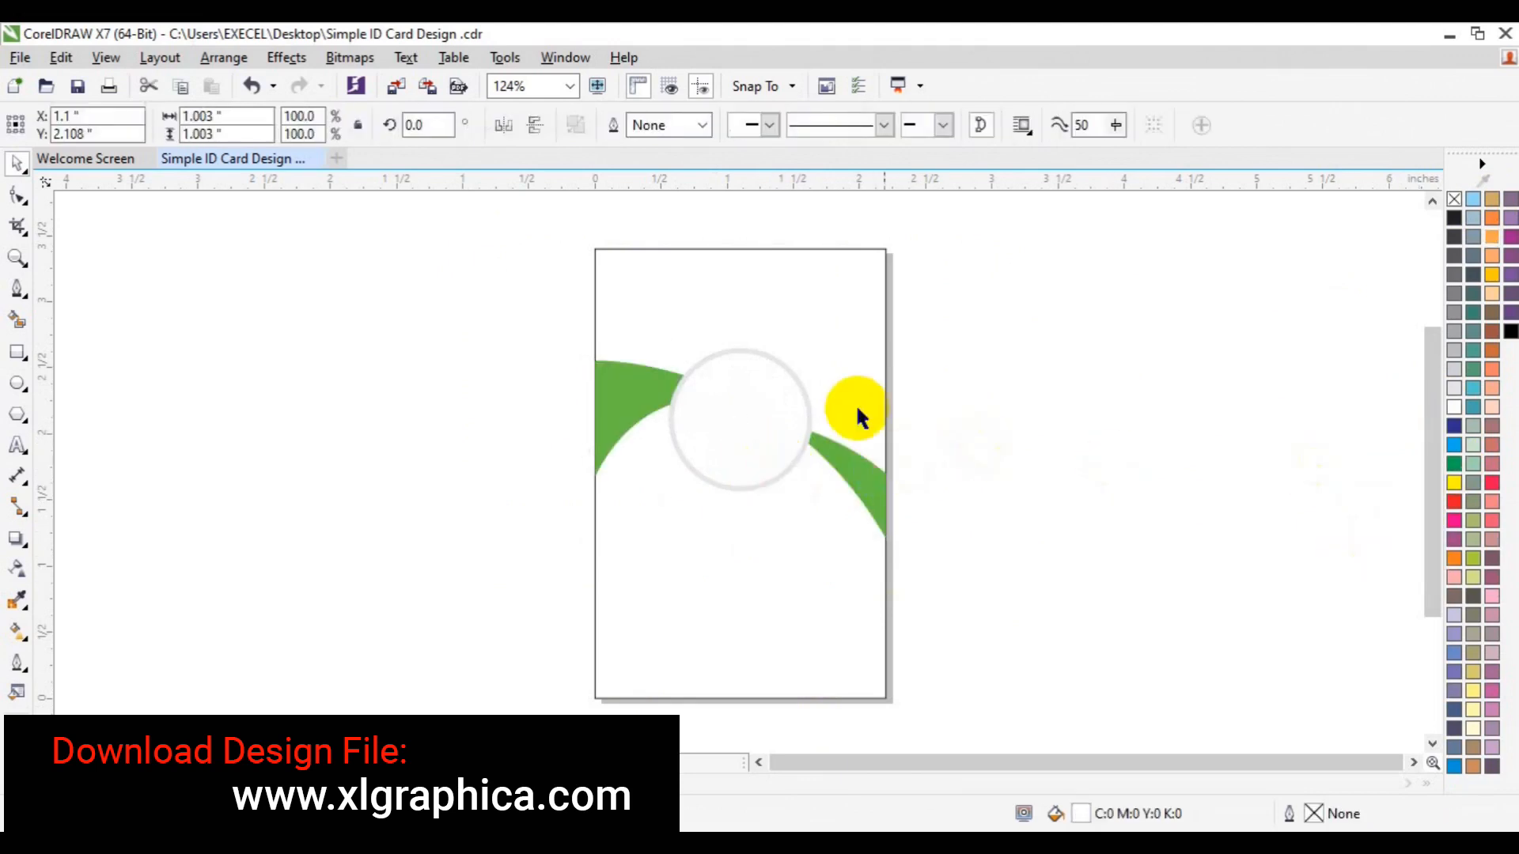
click(802, 388)
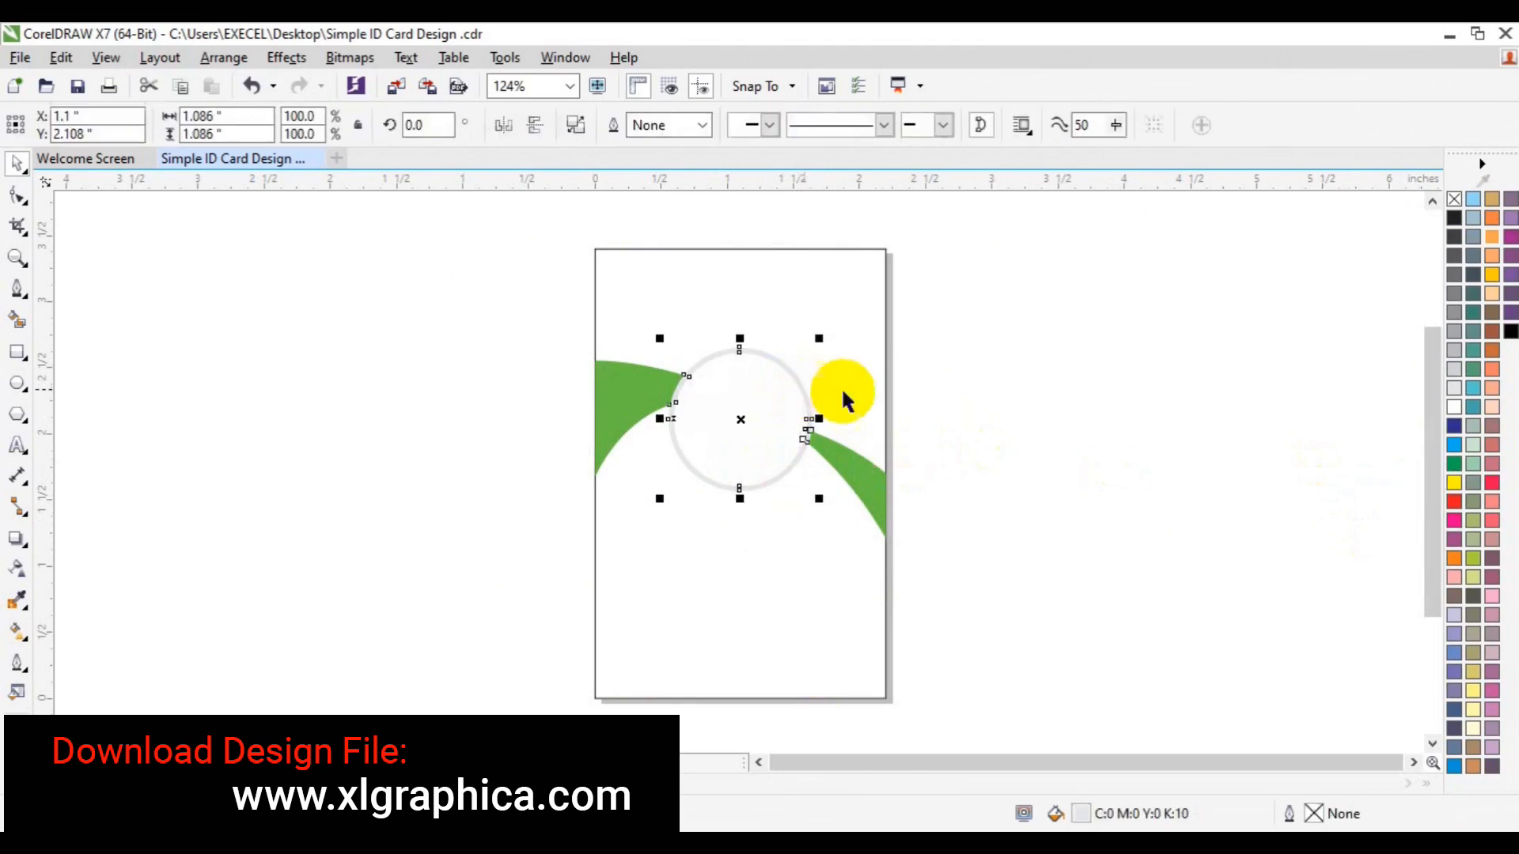
click(1454, 370)
click(1256, 455)
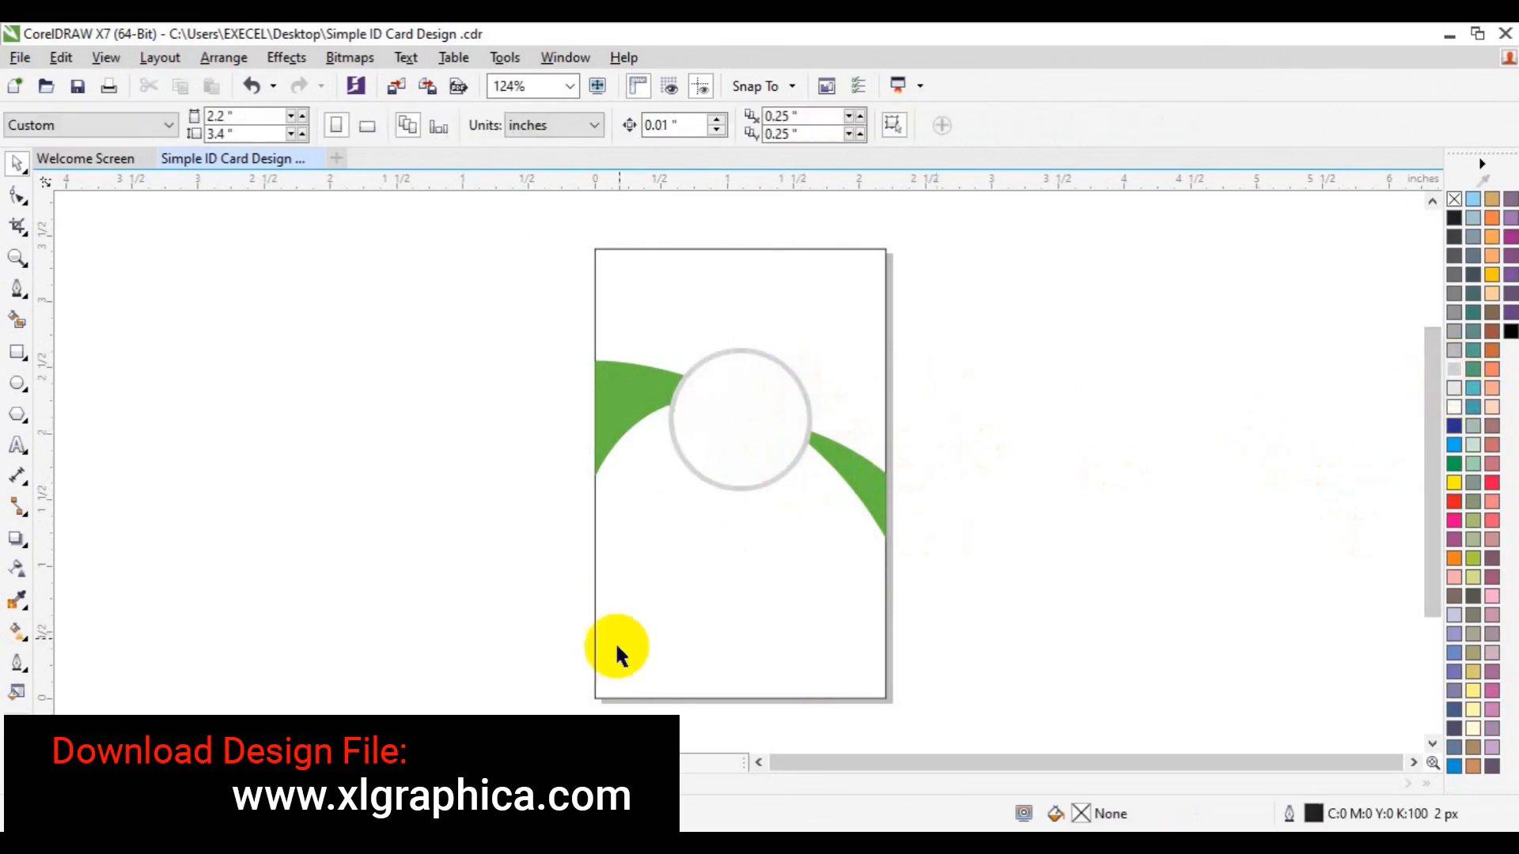
Start an import (Ctrl+I) and open the Desktop 'freepik stockpoto' folder
click(397, 89)
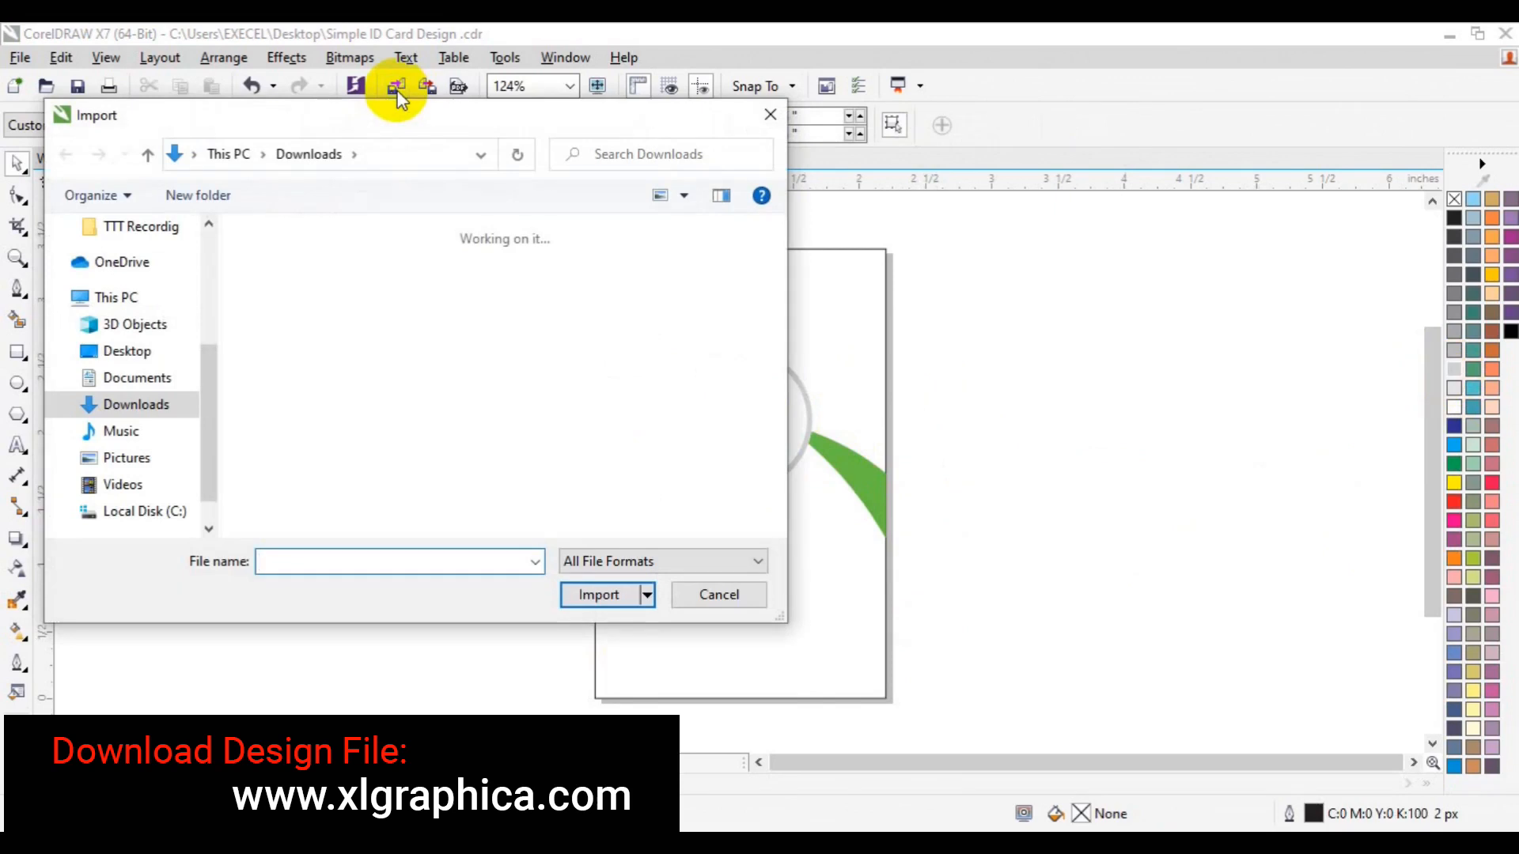
click(133, 353)
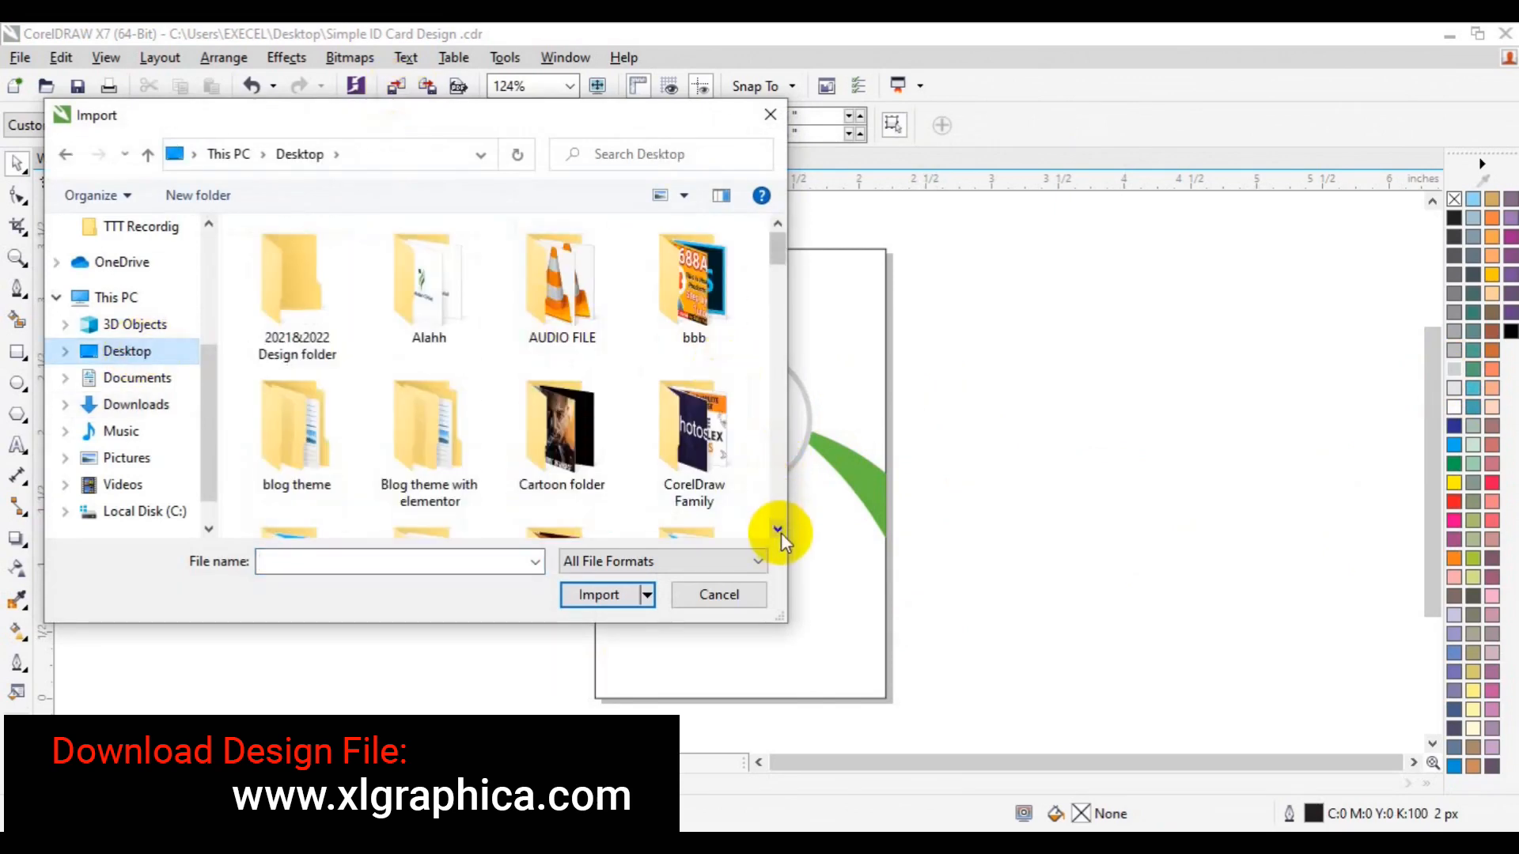
scroll(781, 532, down, 5)
click(415, 329)
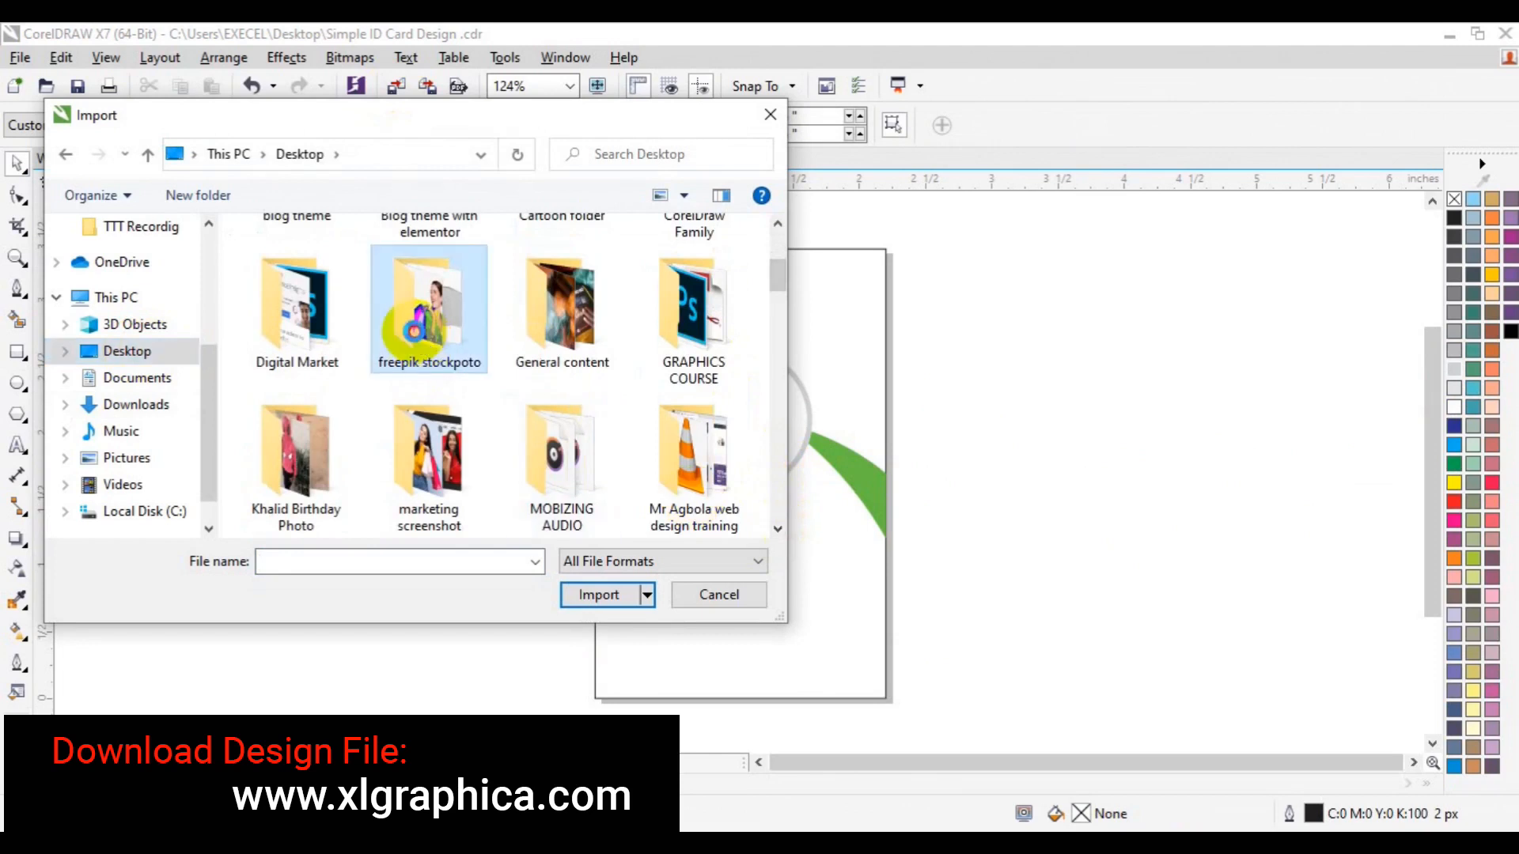
double_click(415, 328)
Select the passport photo and the images3 QR code together and import them
click(777, 530)
click(778, 530)
click(778, 530)
click(778, 530)
click(777, 530)
click(778, 530)
click(777, 530)
click(777, 530)
click(777, 530)
click(778, 530)
click(778, 530)
click(778, 530)
click(778, 530)
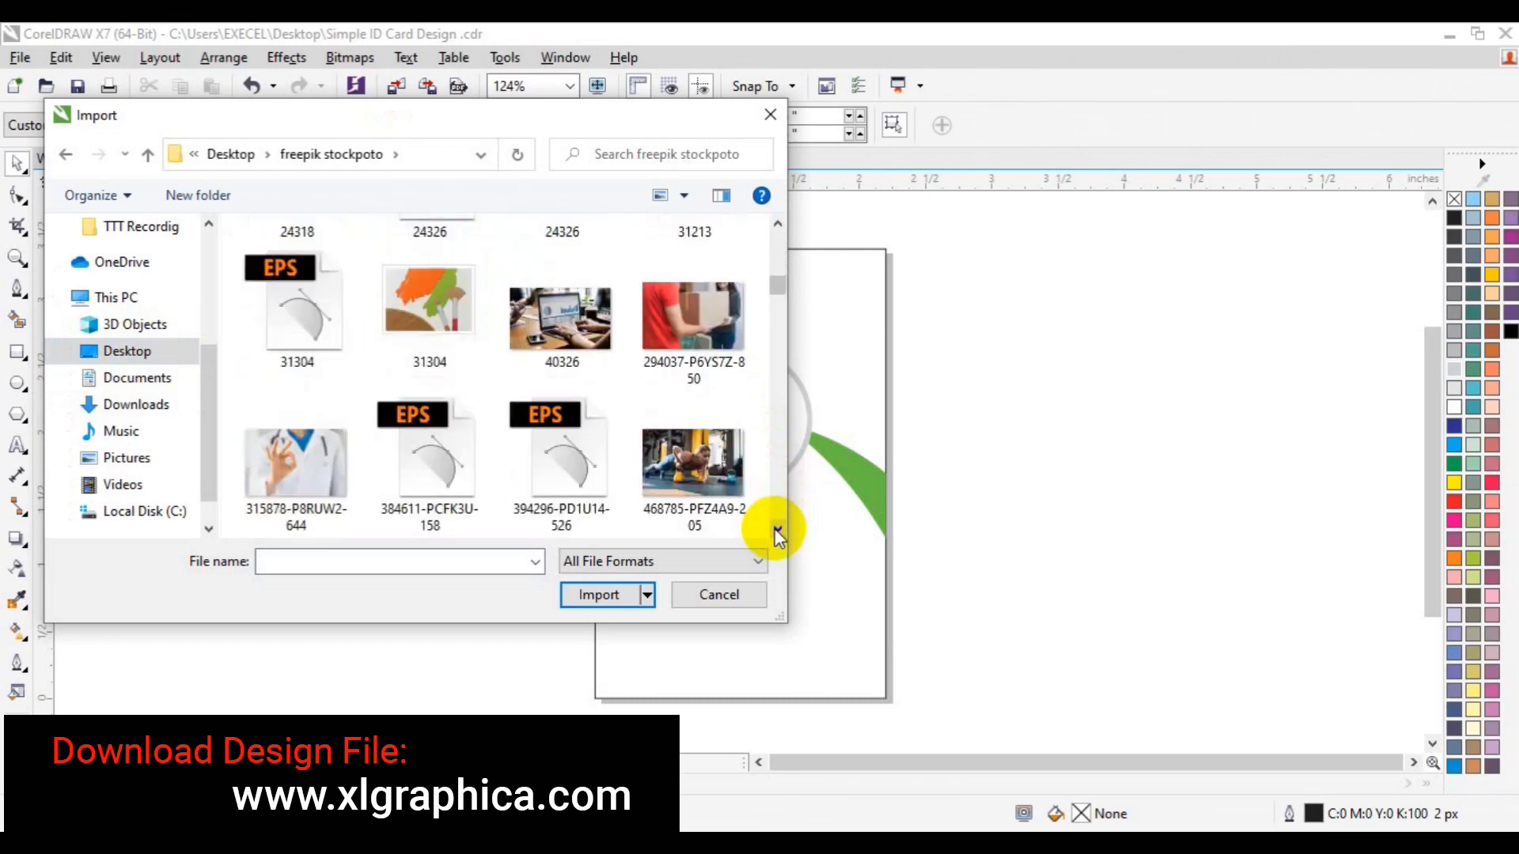
click(778, 530)
click(777, 530)
click(777, 530)
click(777, 530)
click(777, 530)
click(777, 530)
click(778, 530)
click(778, 530)
click(778, 530)
click(778, 530)
click(778, 530)
click(778, 530)
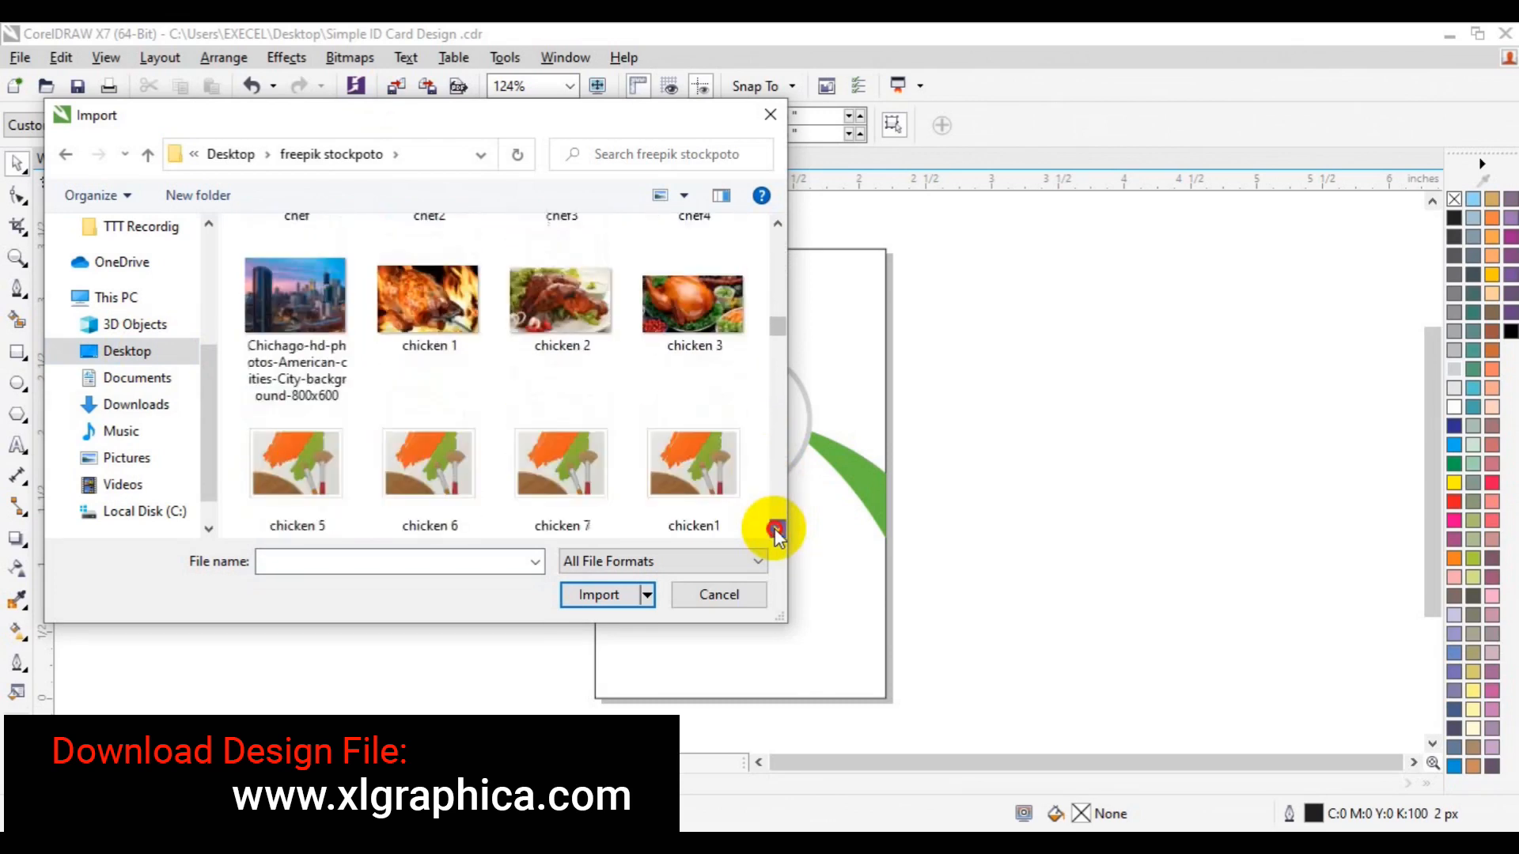
click(777, 530)
click(777, 530)
click(778, 530)
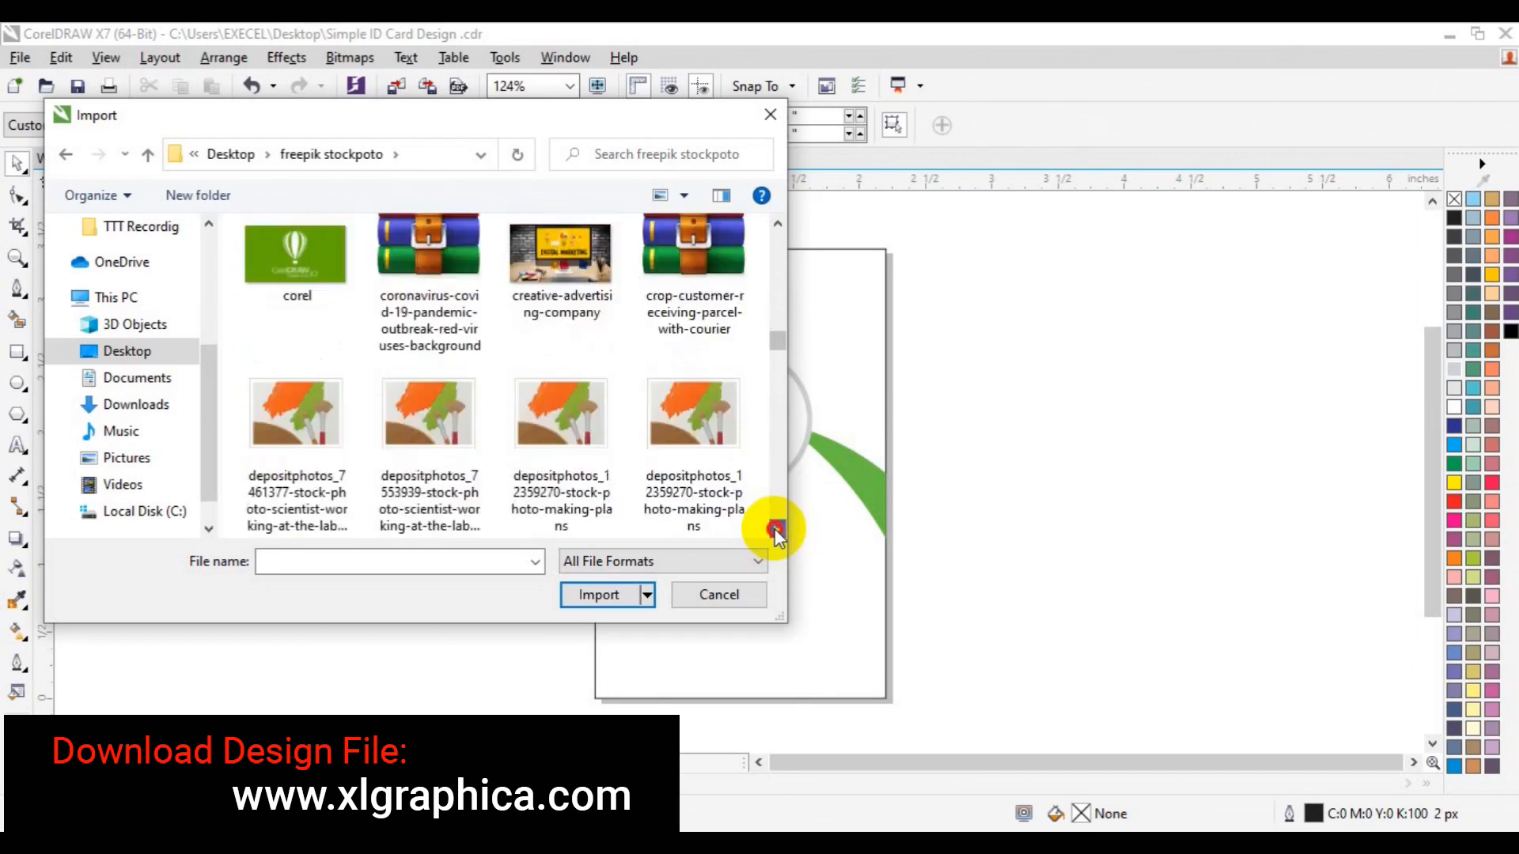
click(777, 530)
click(777, 530)
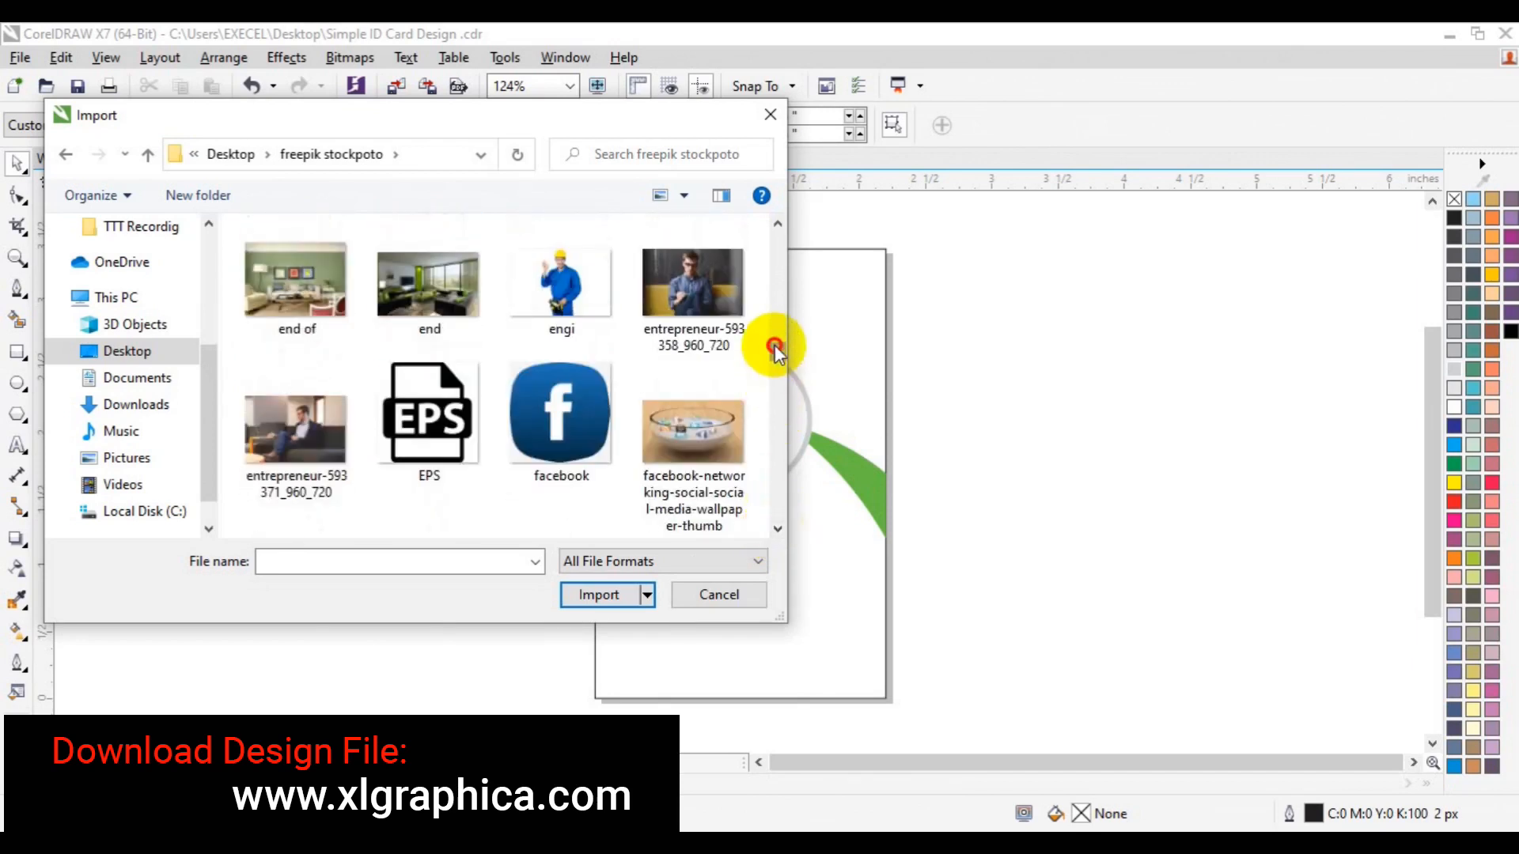
scroll(775, 346, up, 3)
drag(774, 345, 774, 378)
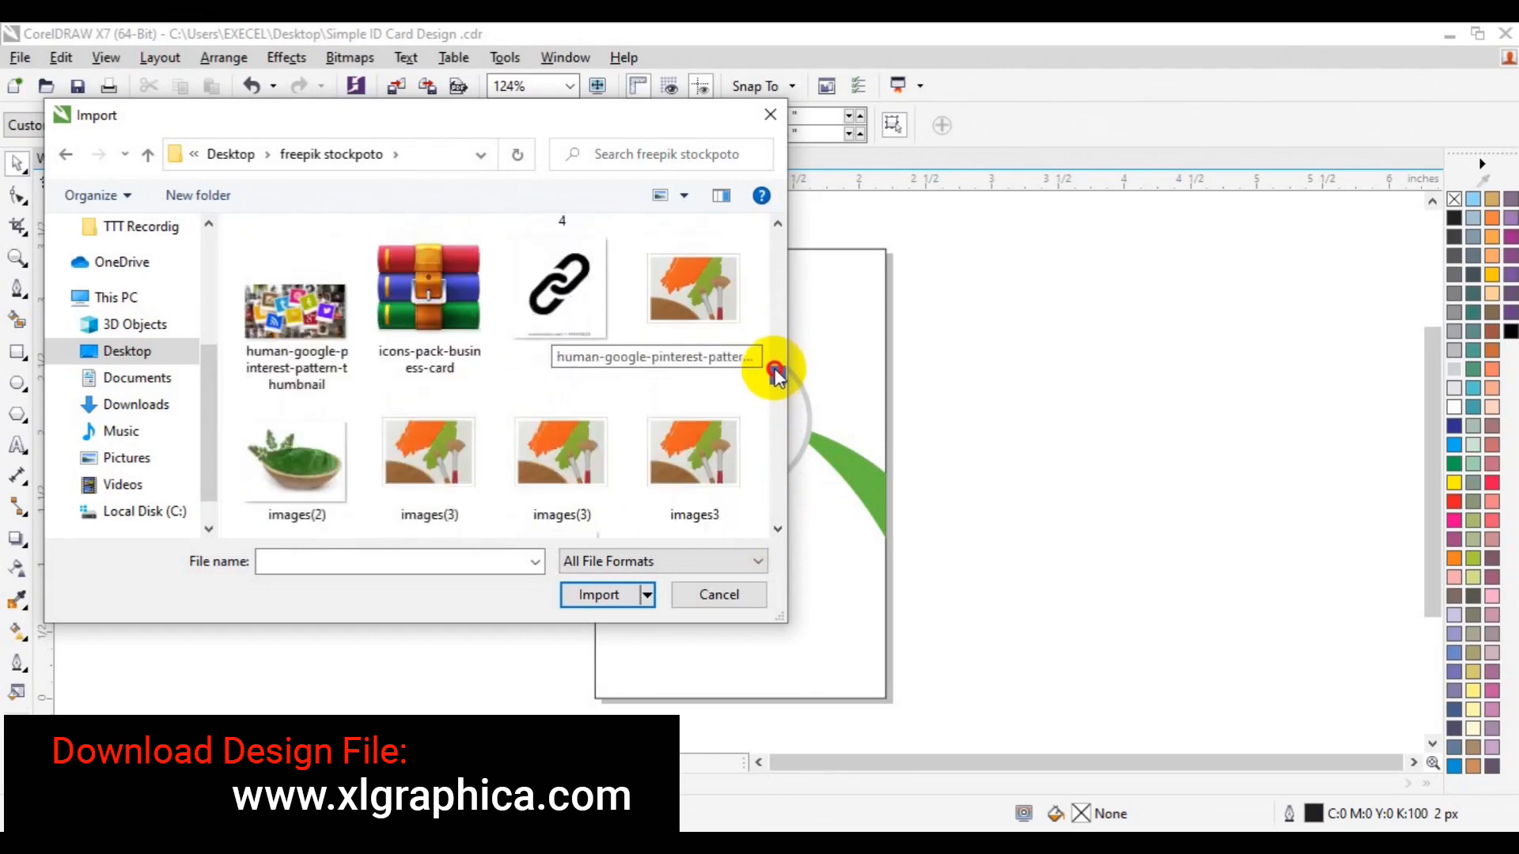
drag(774, 370, 775, 384)
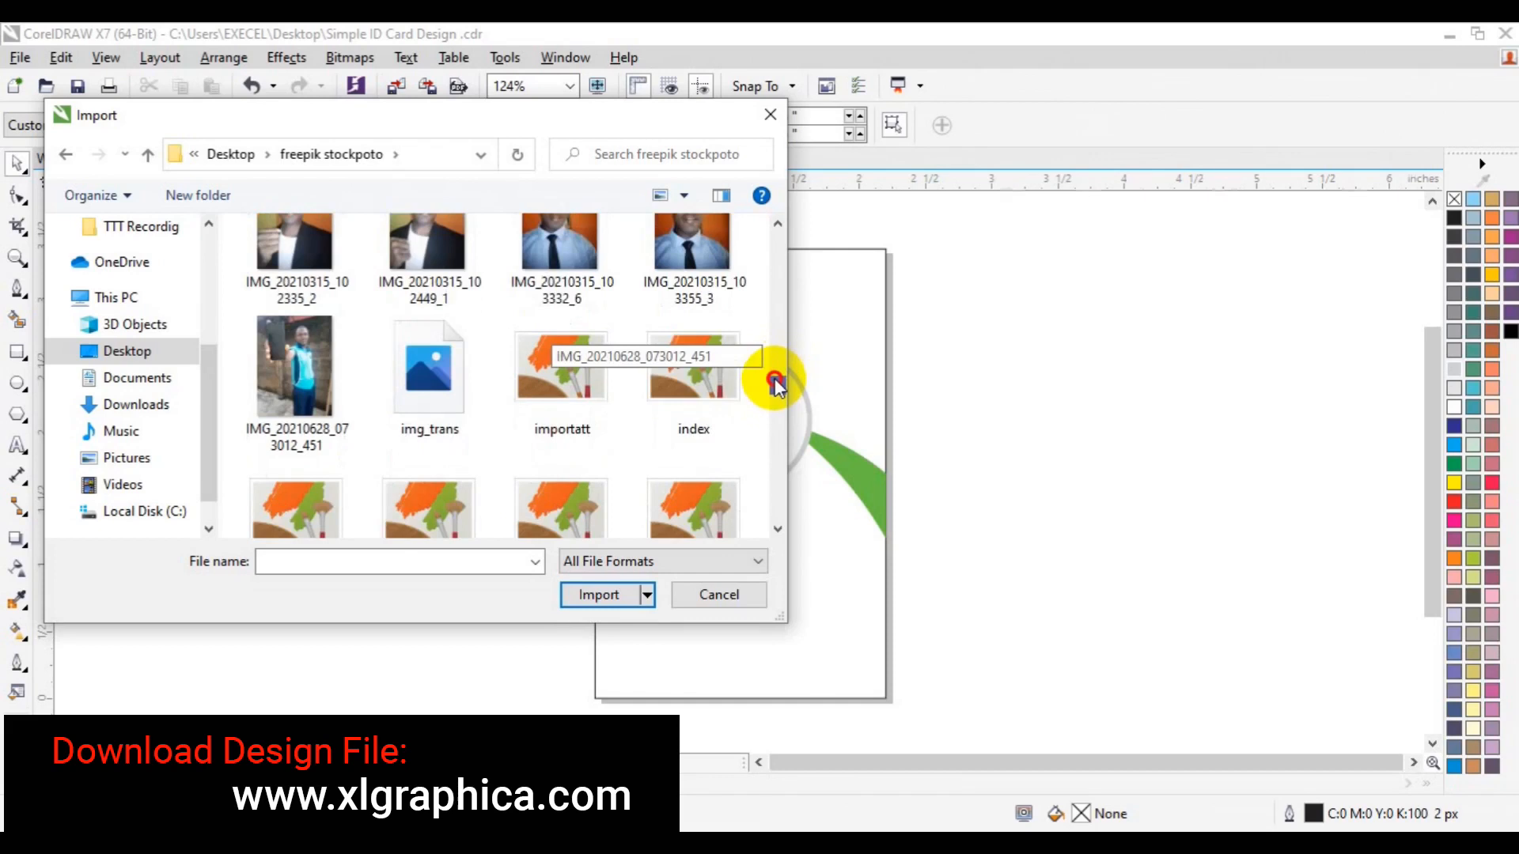
drag(775, 384, 778, 439)
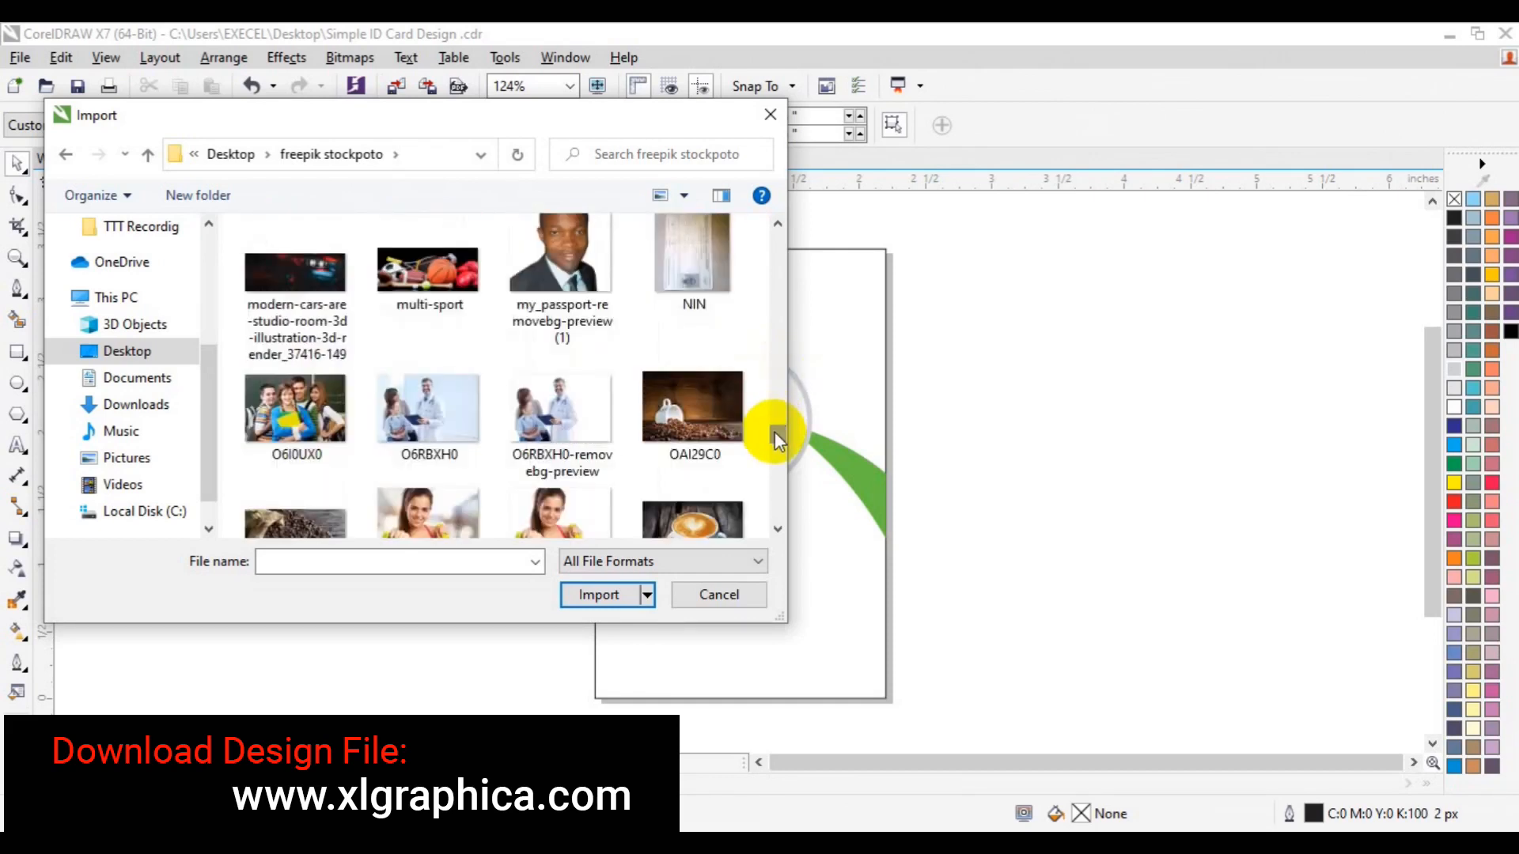
click(577, 312)
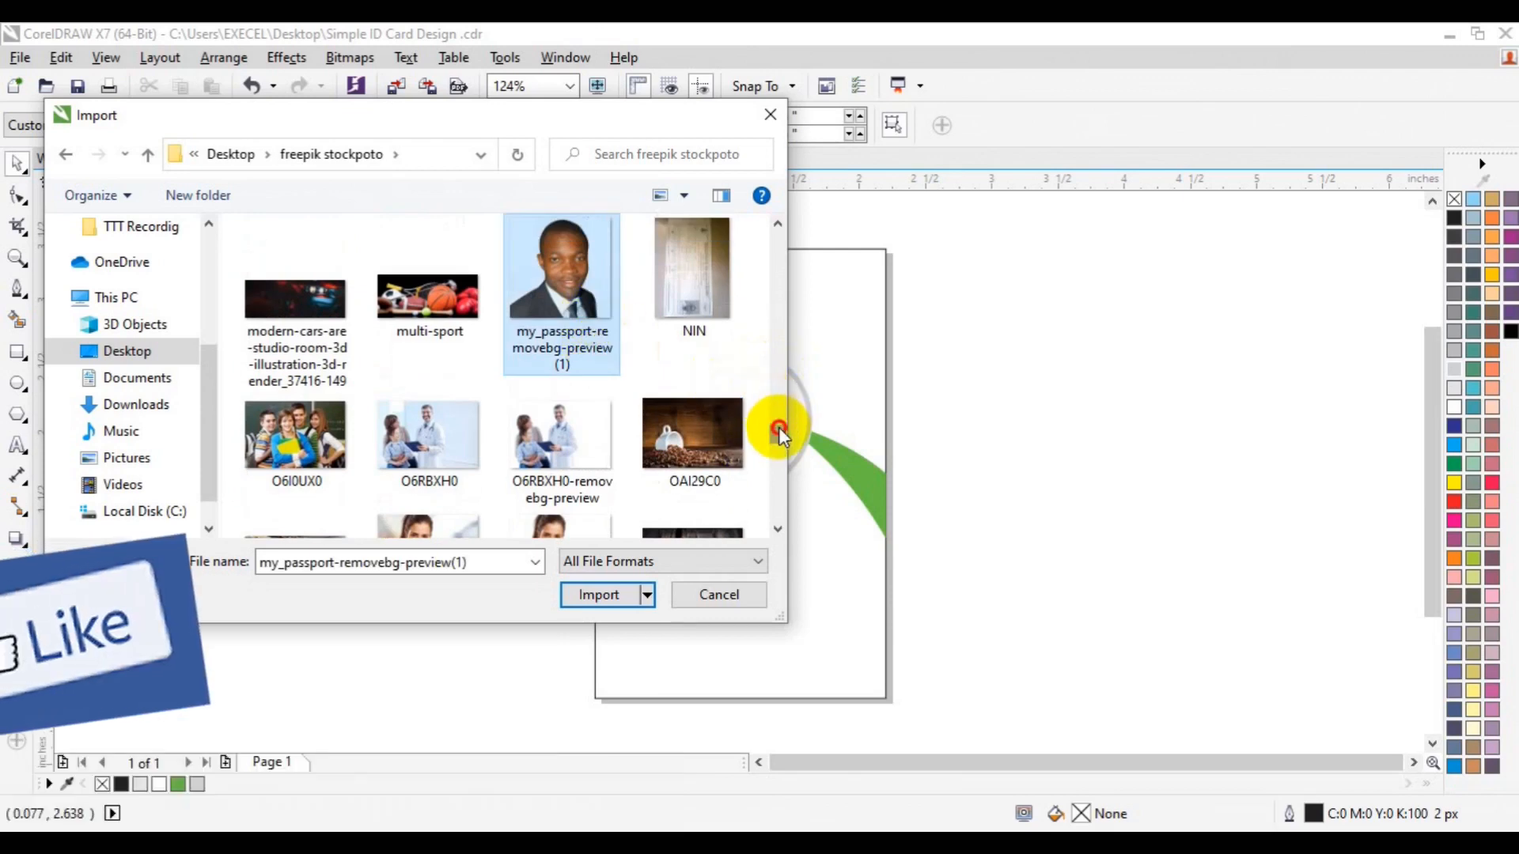
drag(779, 435, 783, 365)
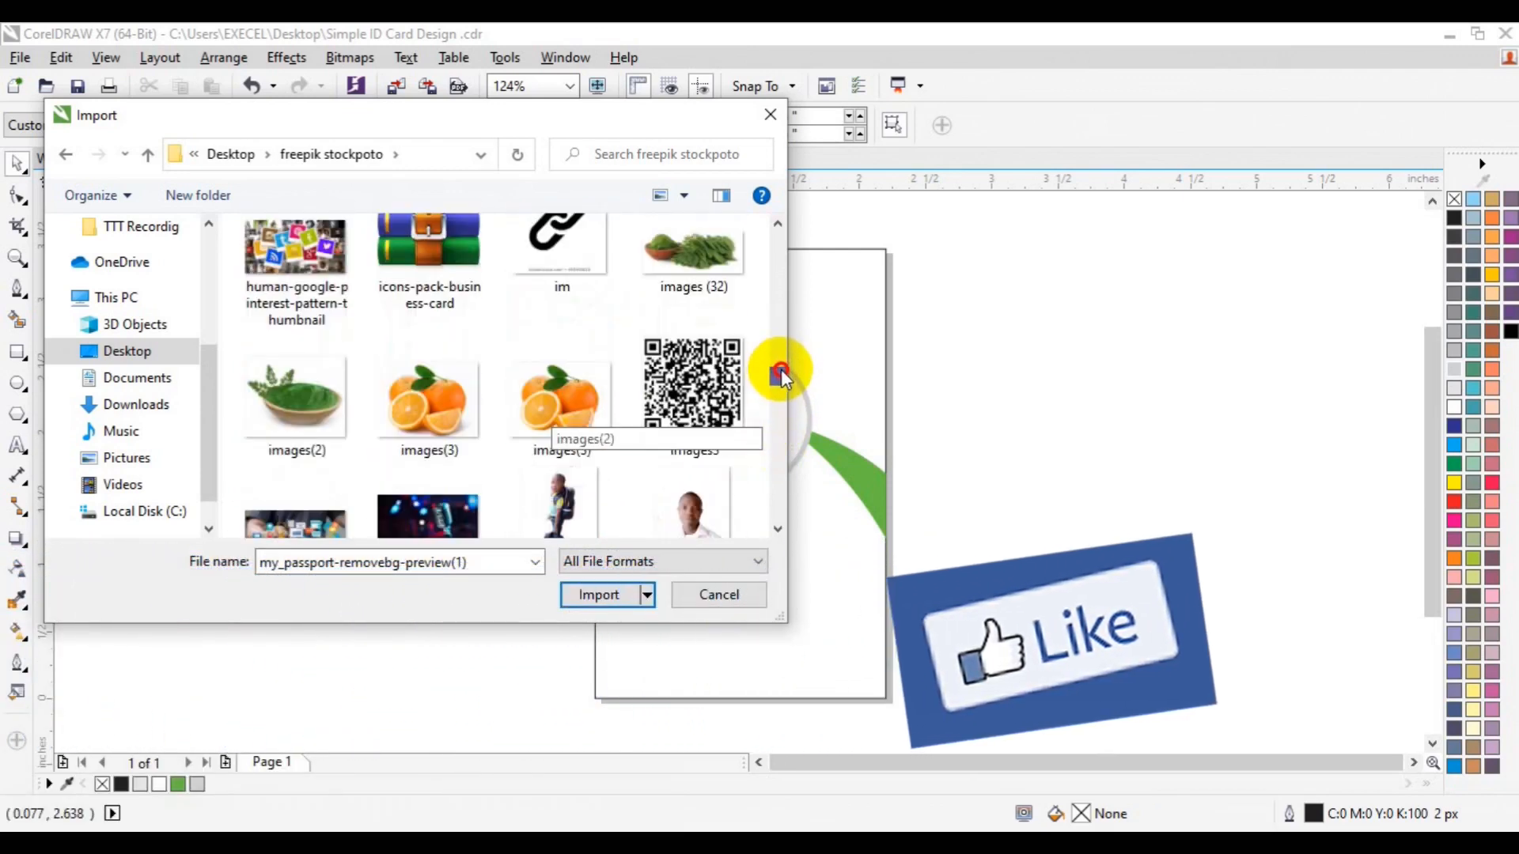
ctrl+click(728, 394)
click(598, 595)
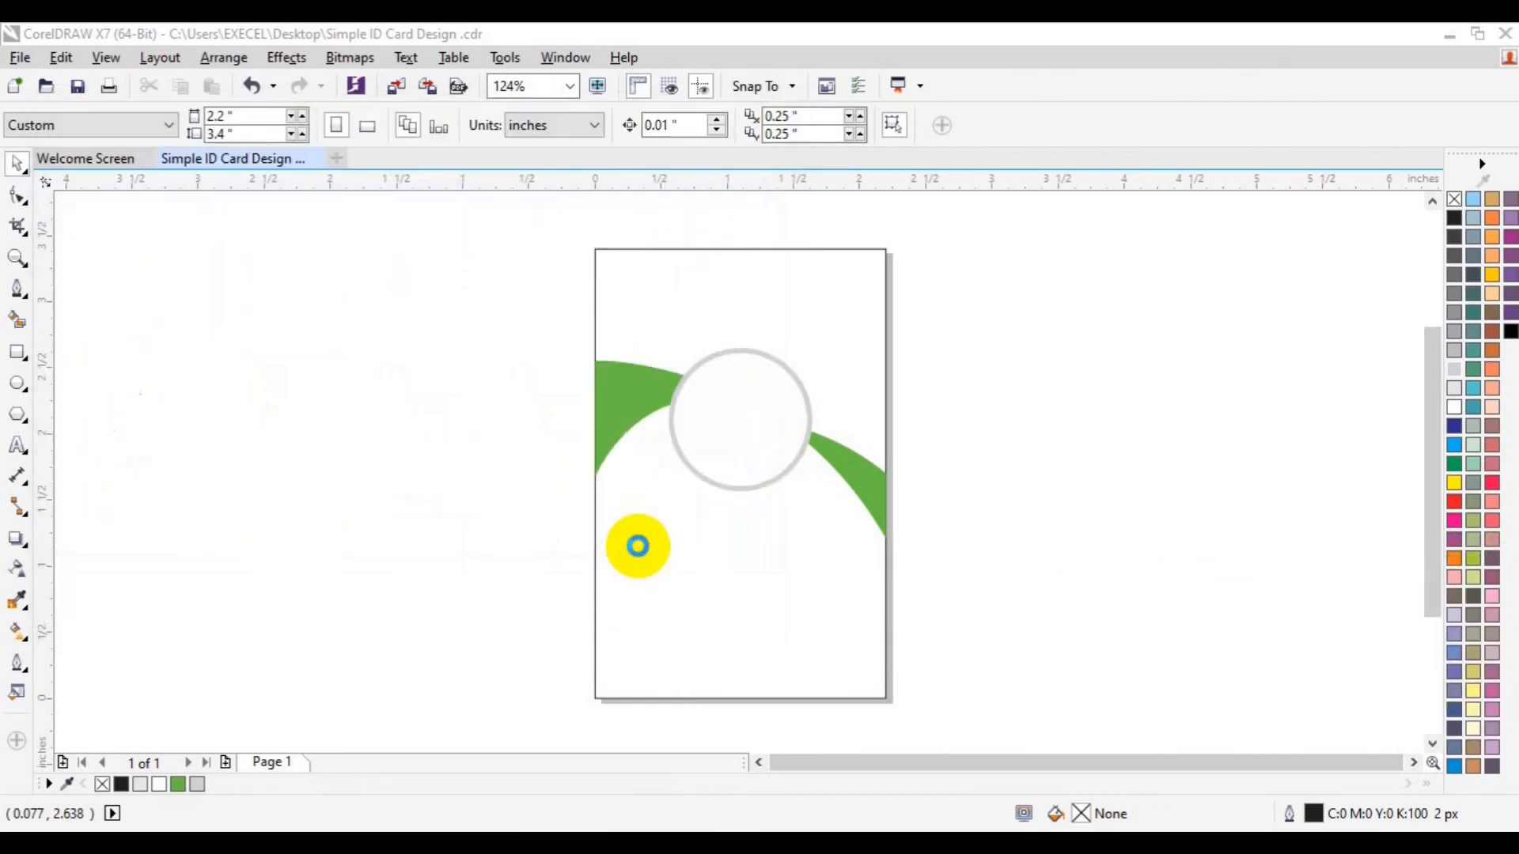
Place the images3 QR code at the card's bottom and the passport photo left of the white circle
drag(637, 544, 901, 693)
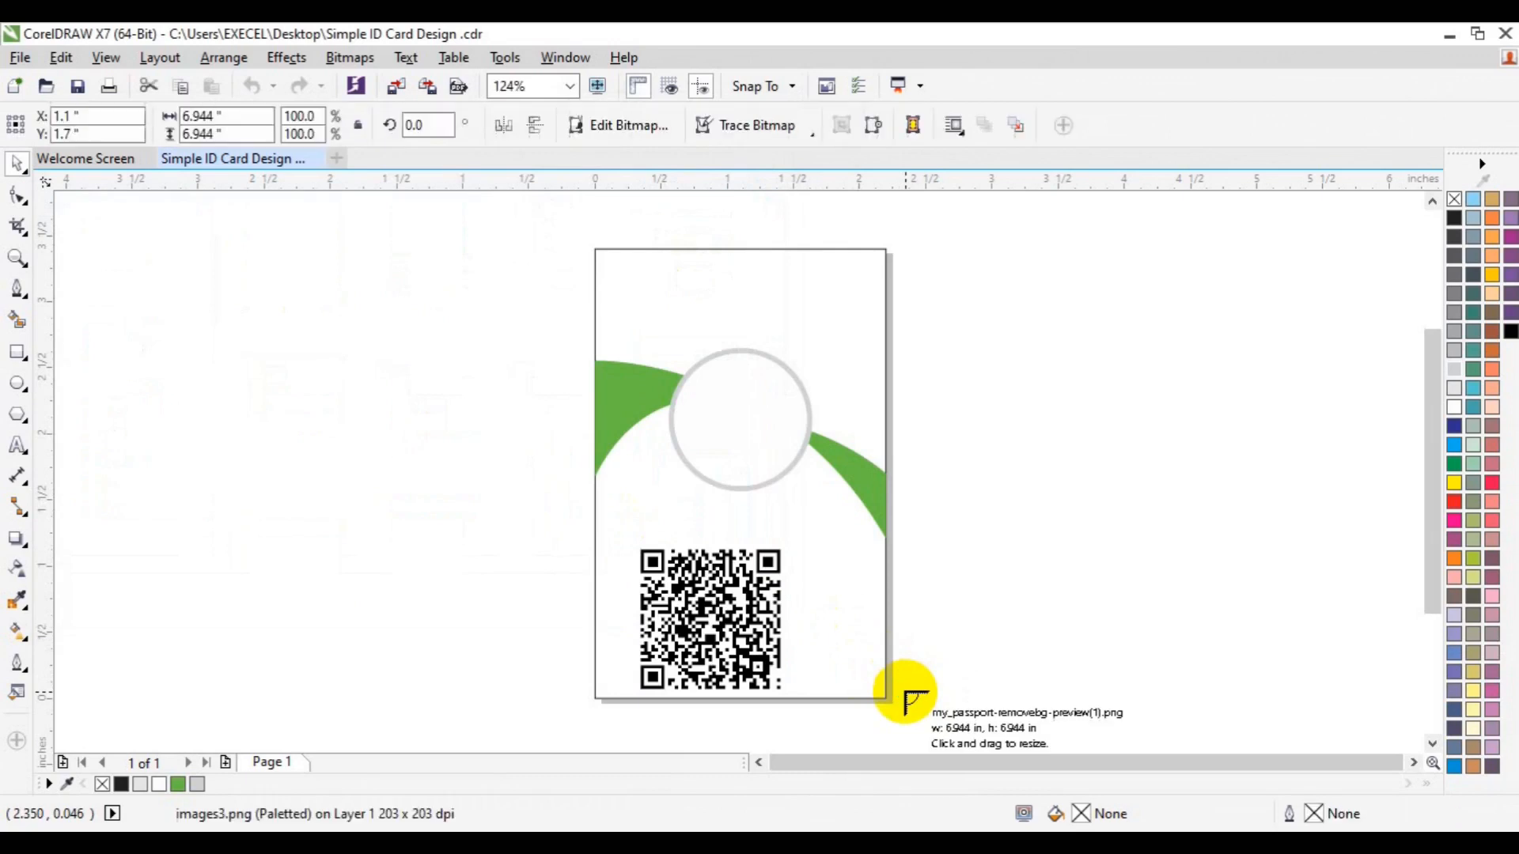
drag(680, 344, 871, 484)
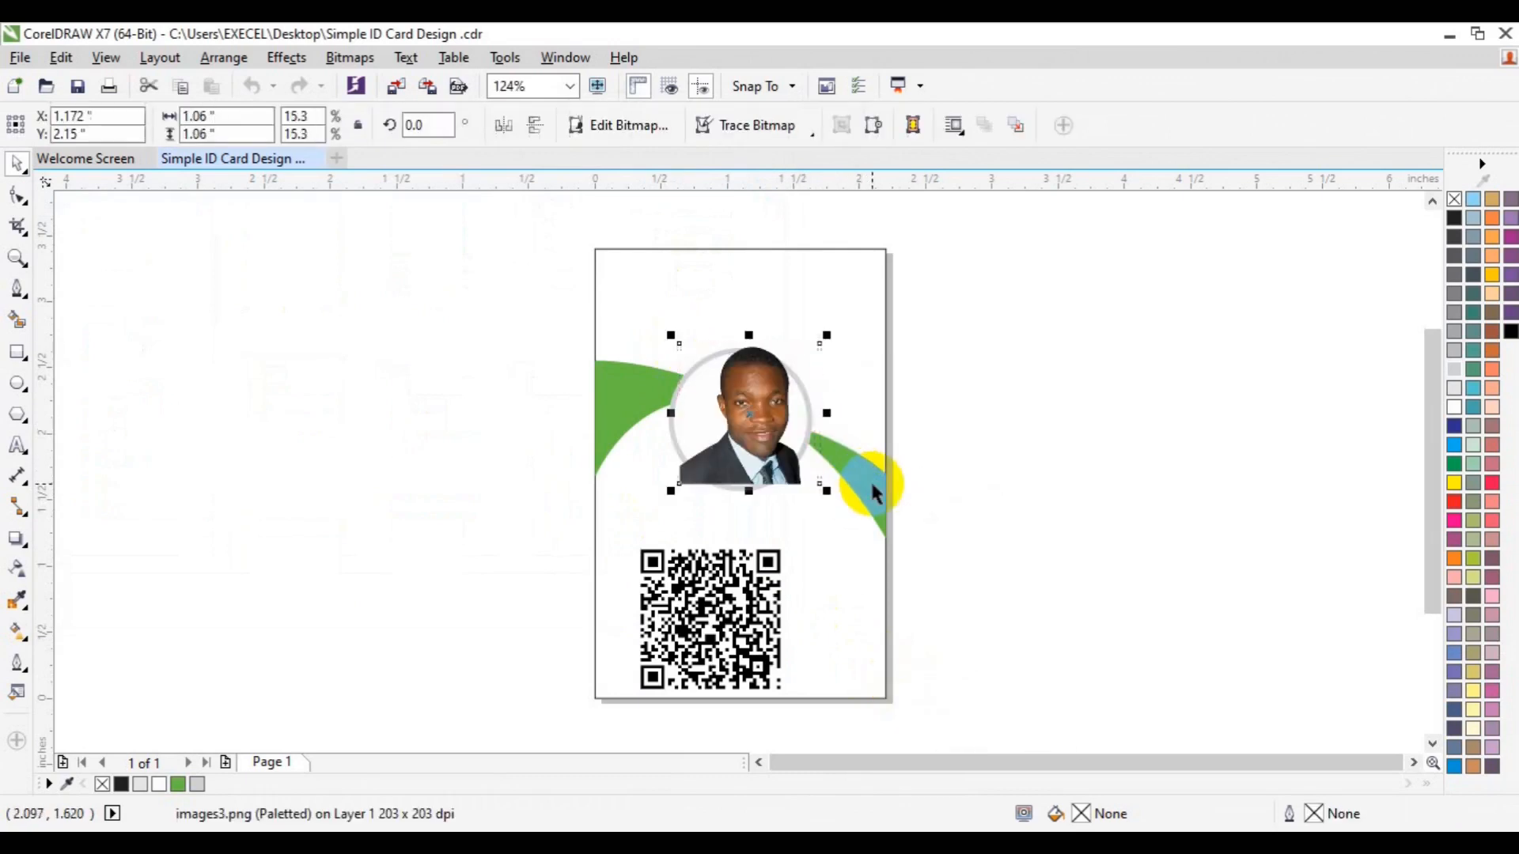
drag(762, 452, 651, 455)
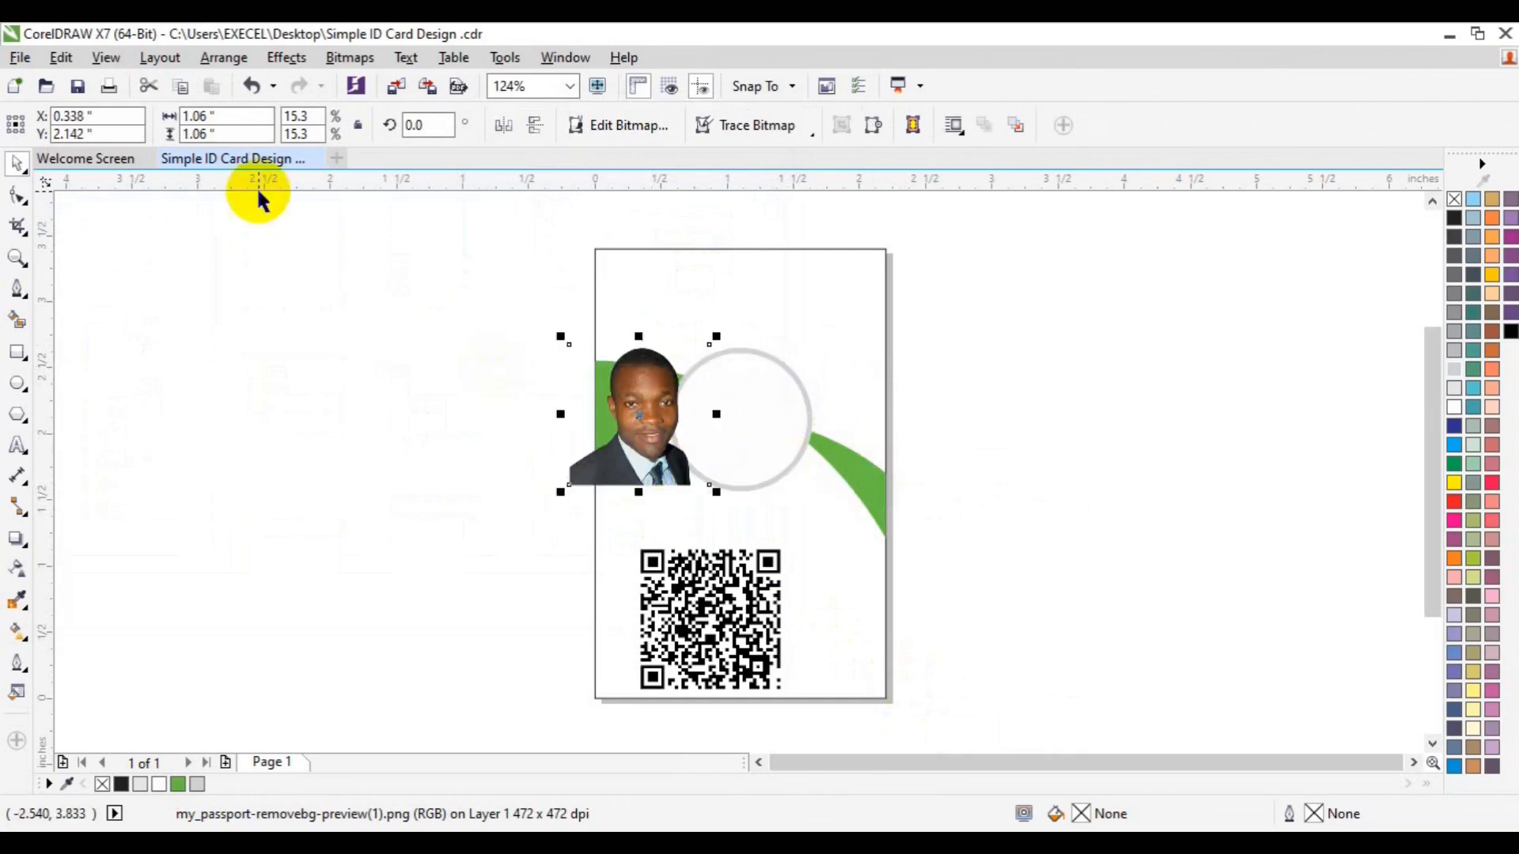
PowerClip the passport photo inside the white circle
click(284, 60)
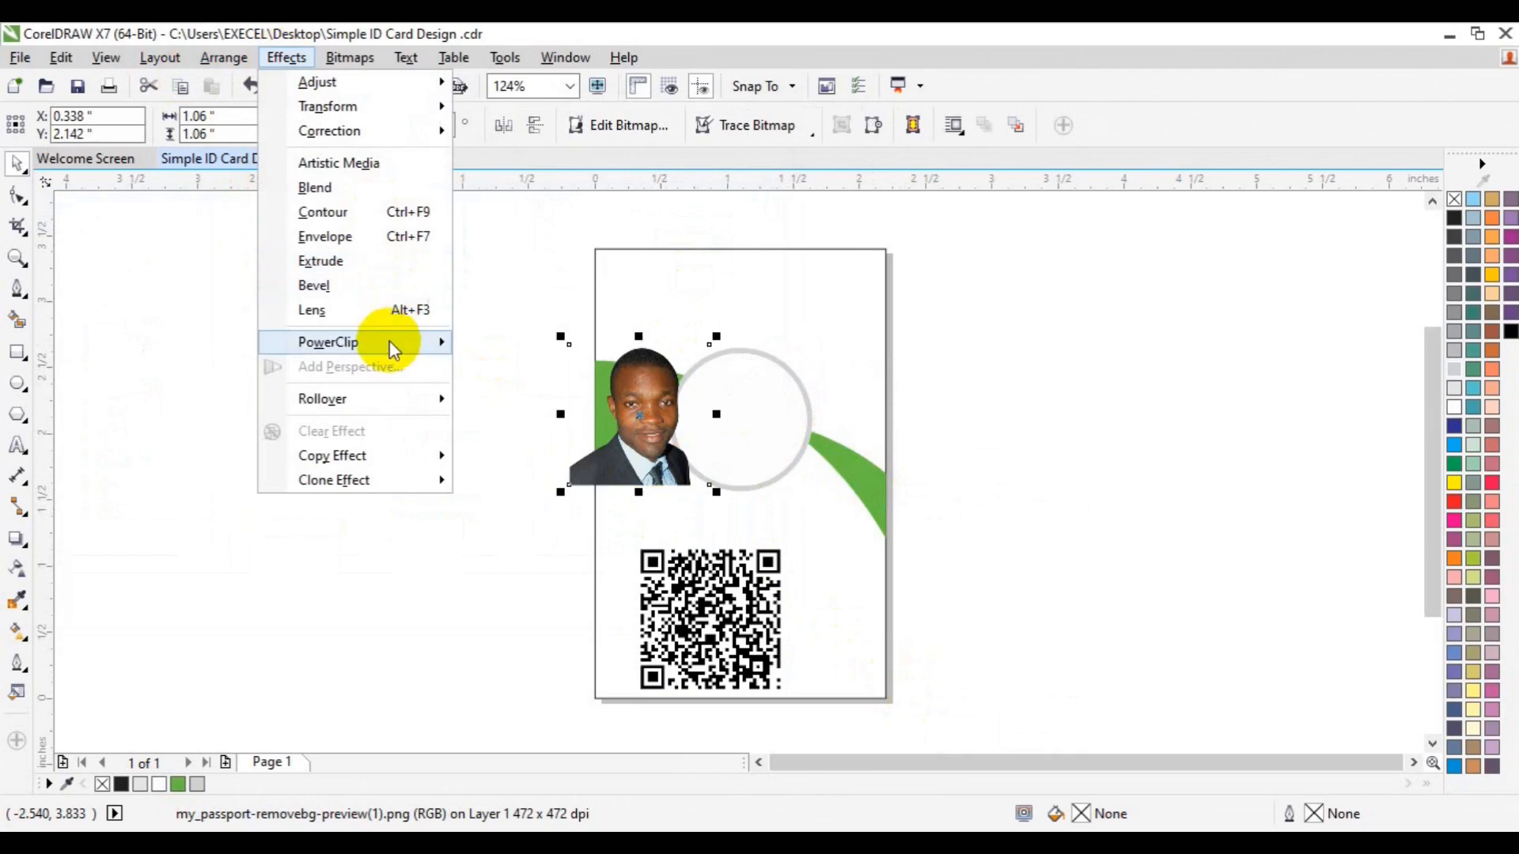
mouse_move(372, 342)
click(552, 345)
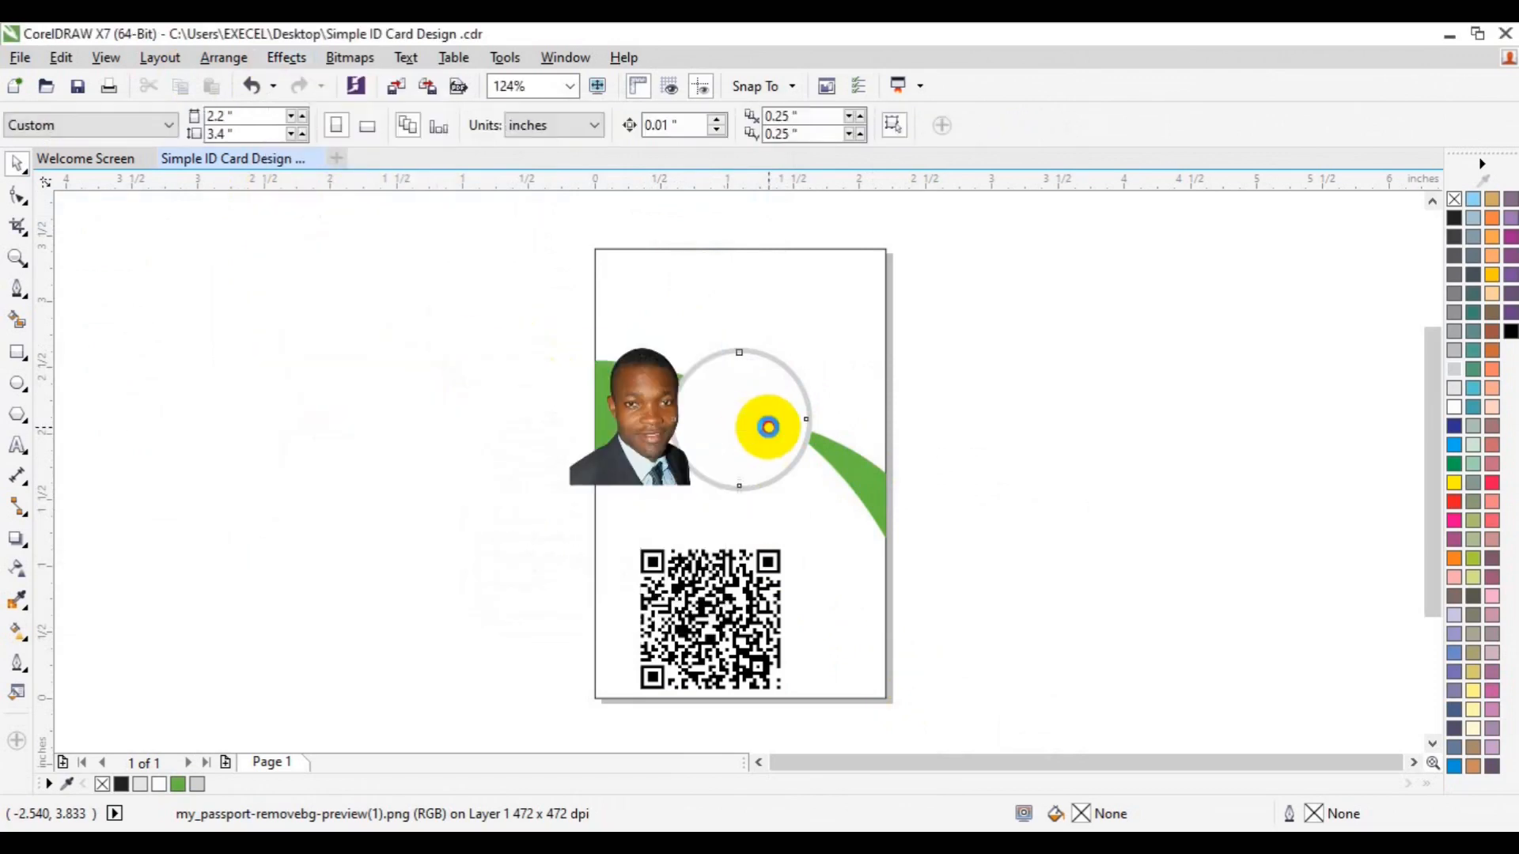
click(764, 424)
Centre the photo within the circle, keep it upright, nudge it up, and stop editing
click(679, 519)
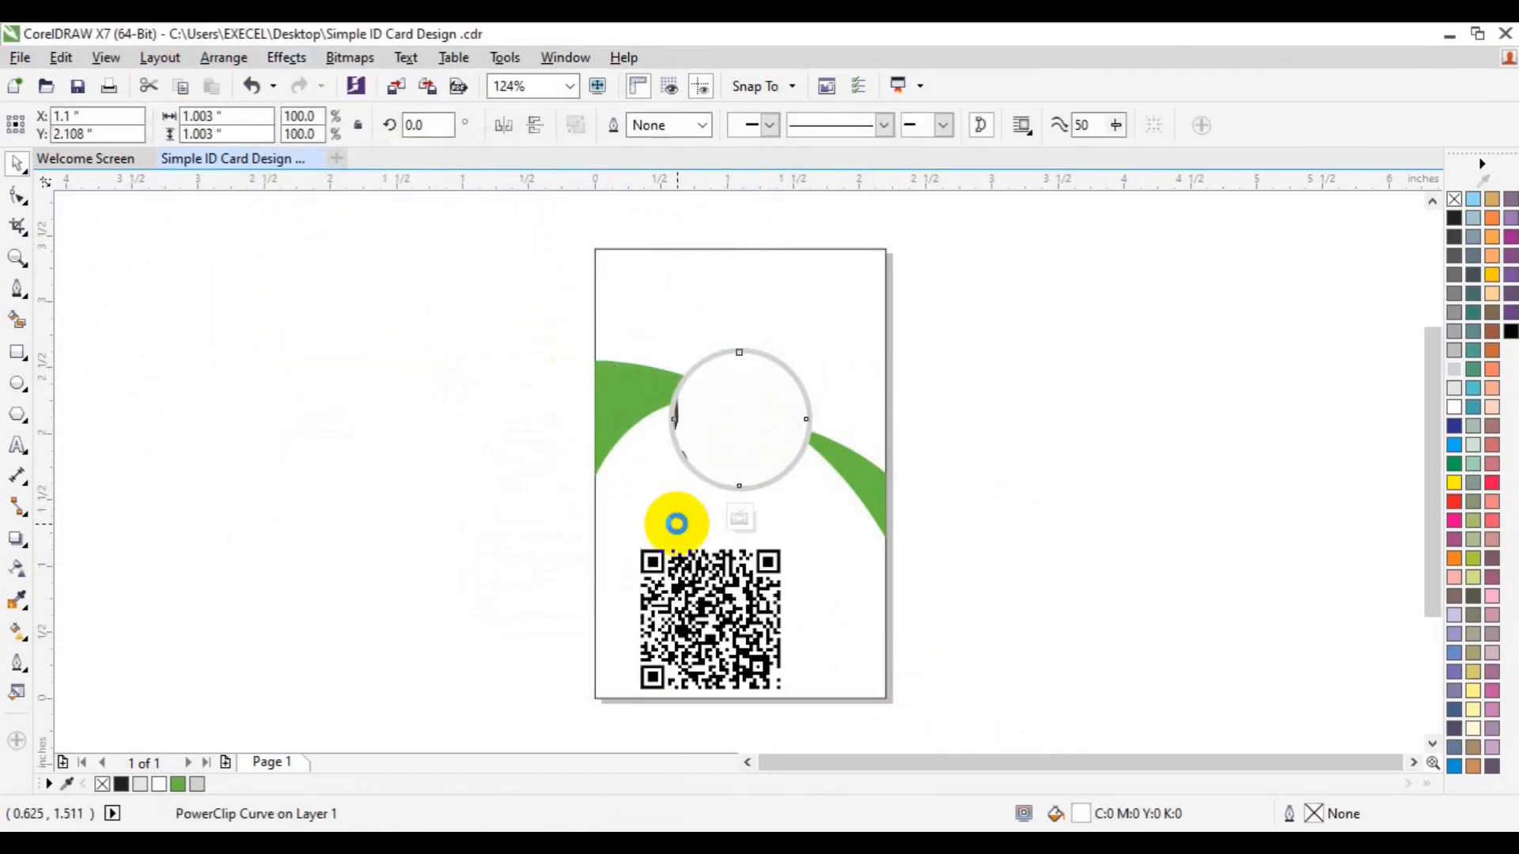
click(627, 473)
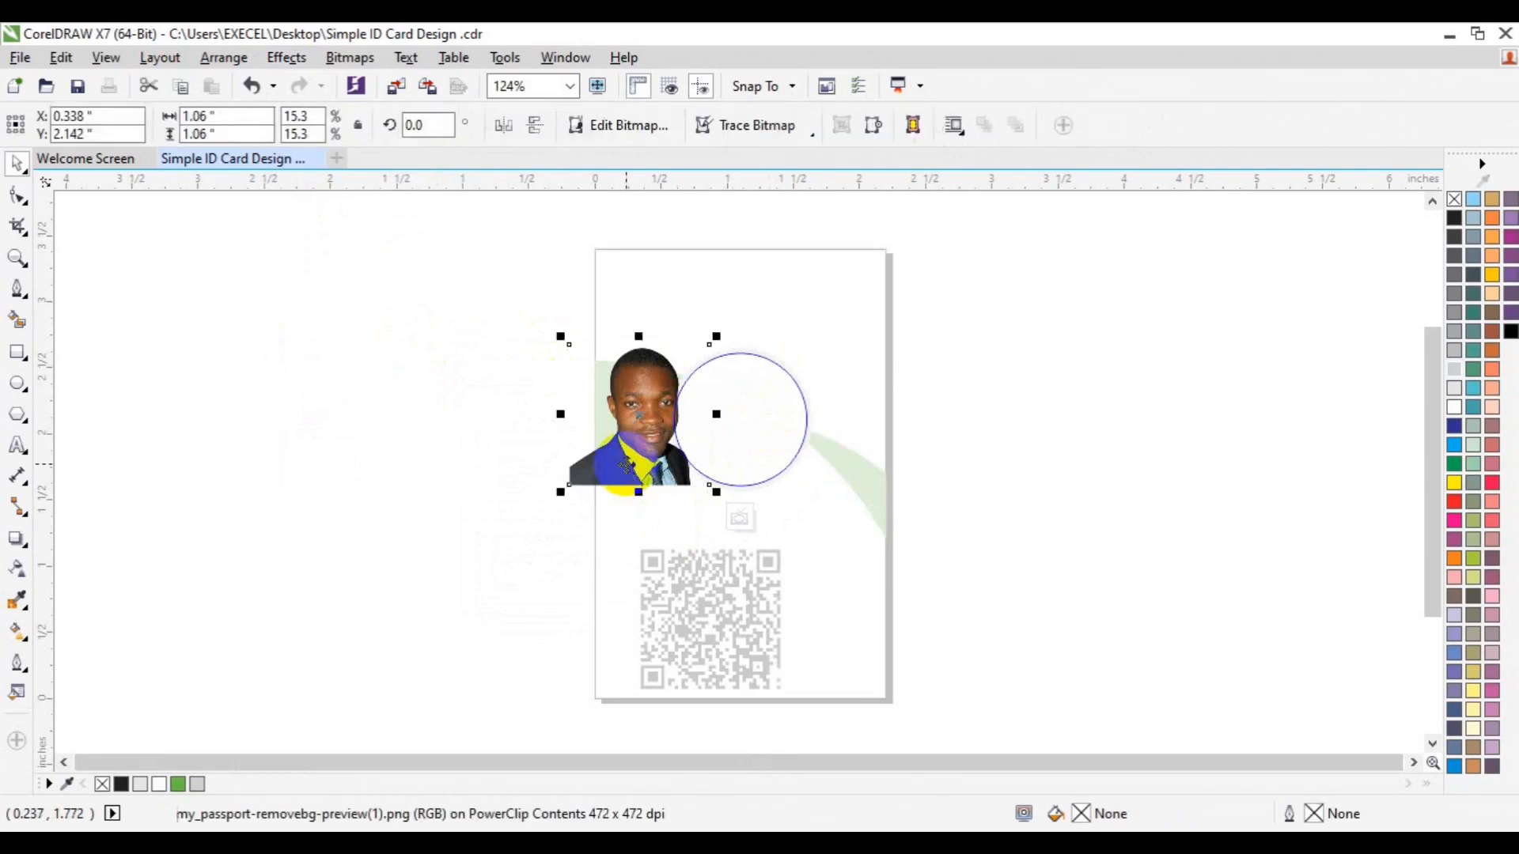
drag(659, 465, 807, 488)
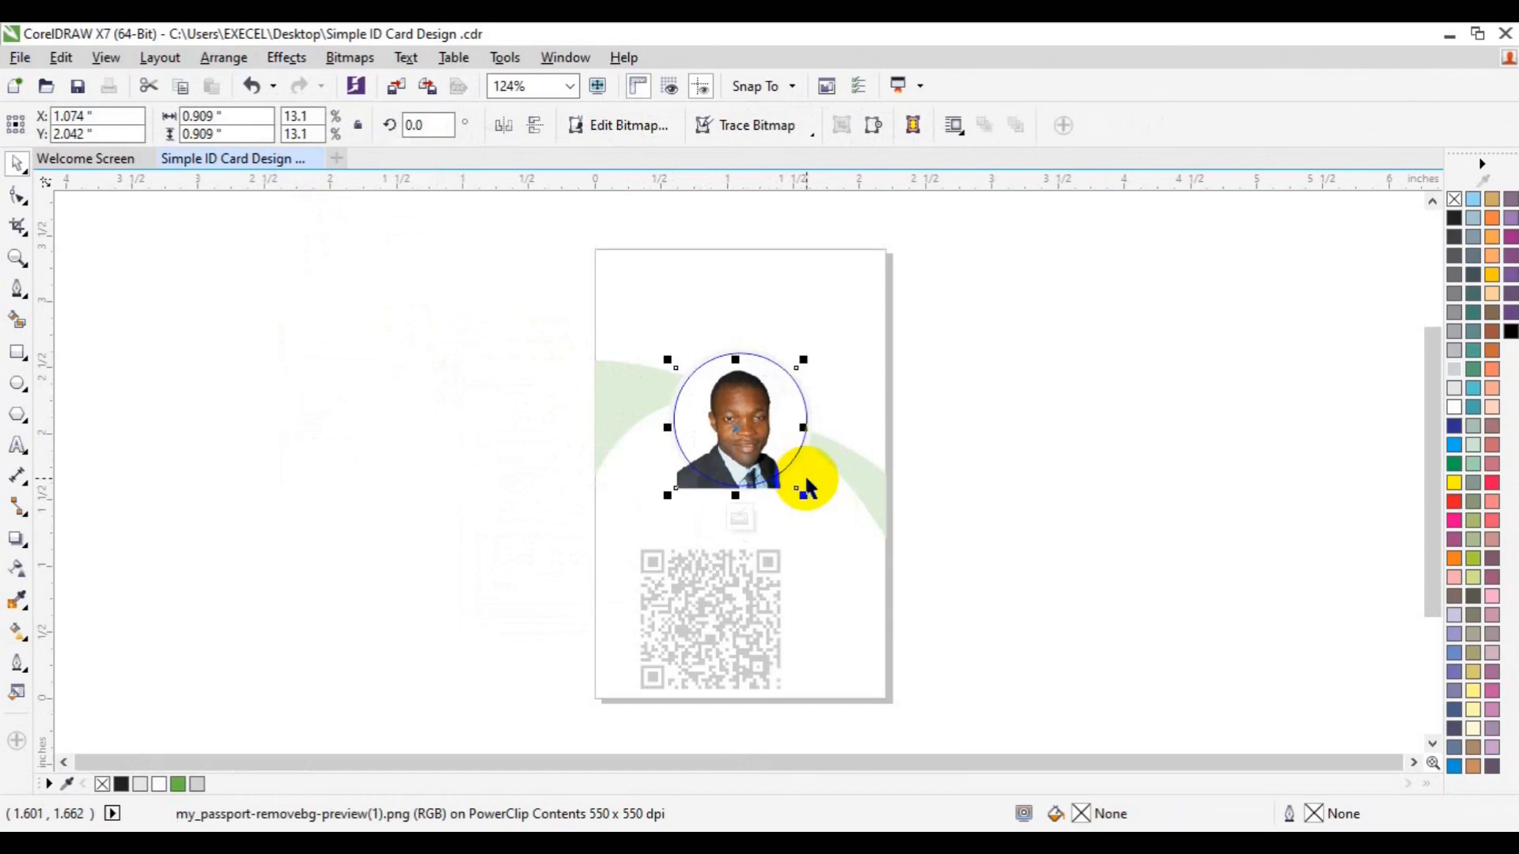
click(536, 124)
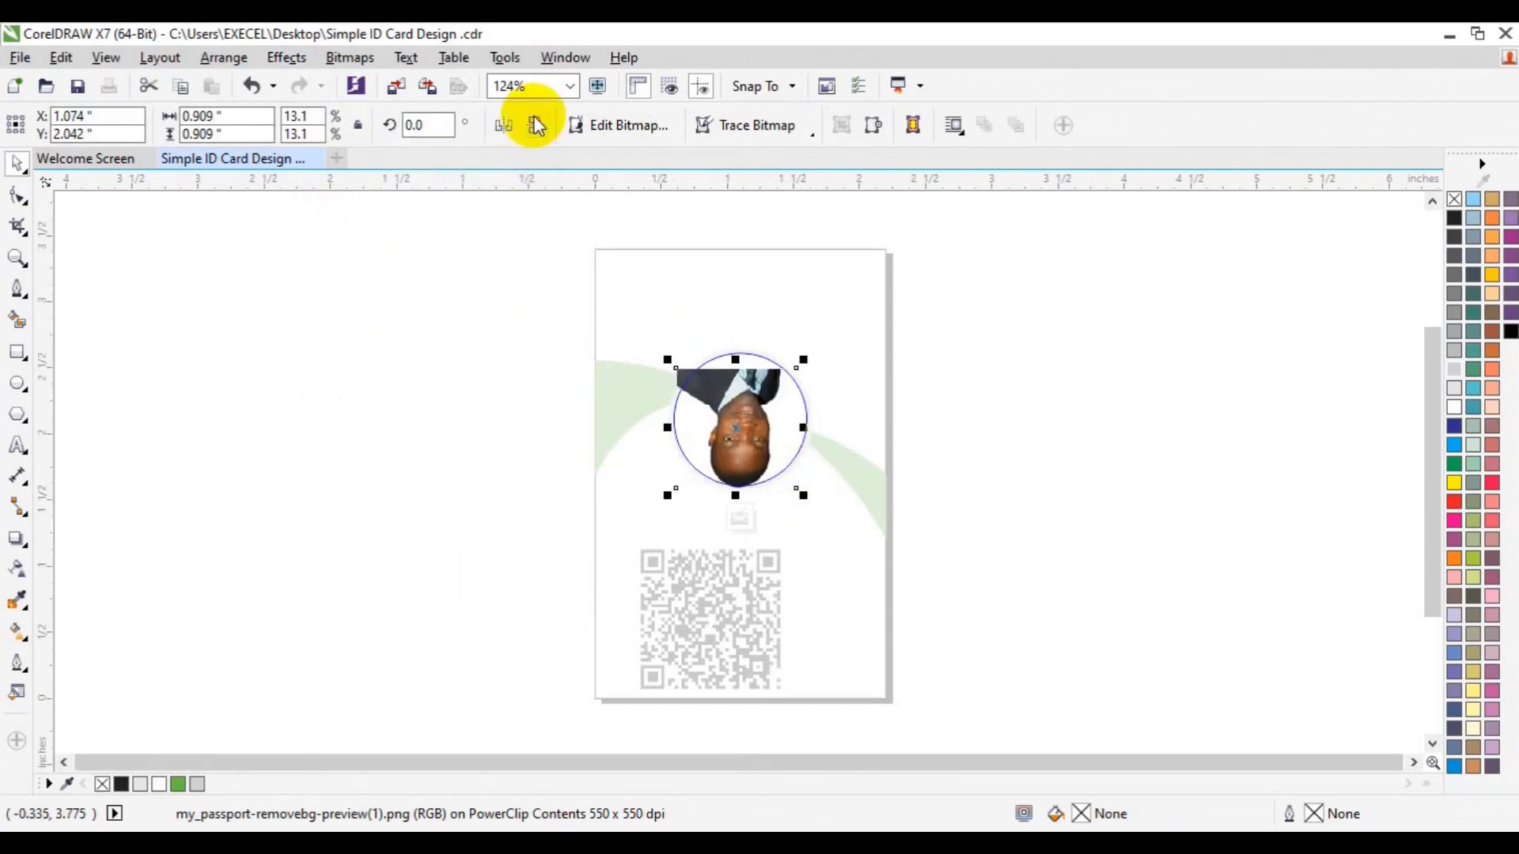
click(504, 125)
click(529, 129)
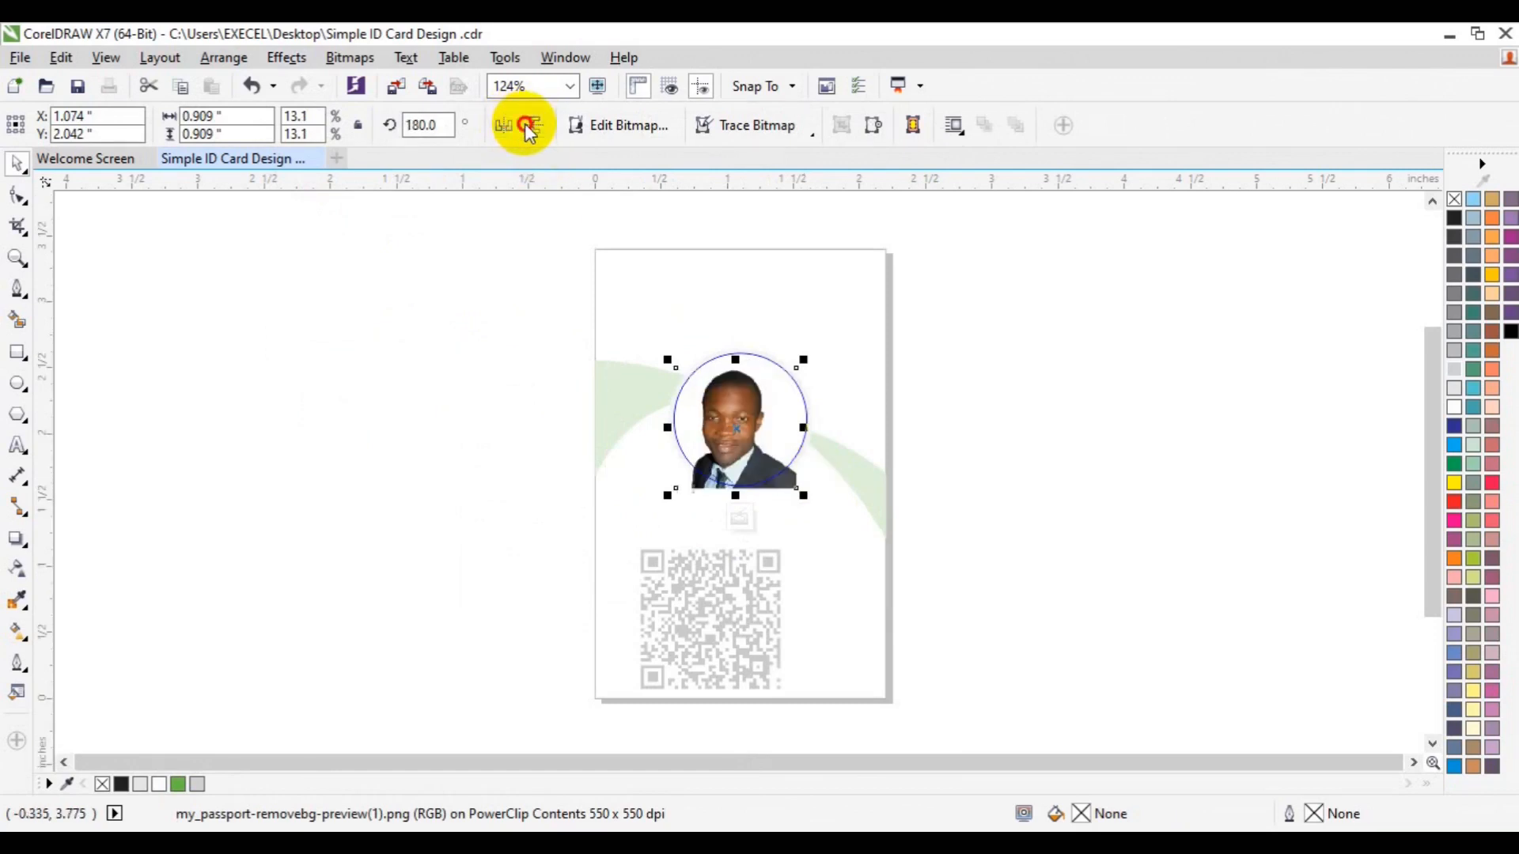
key(ctrl+z)
key(ctrl+z)
key(ctrl+z)
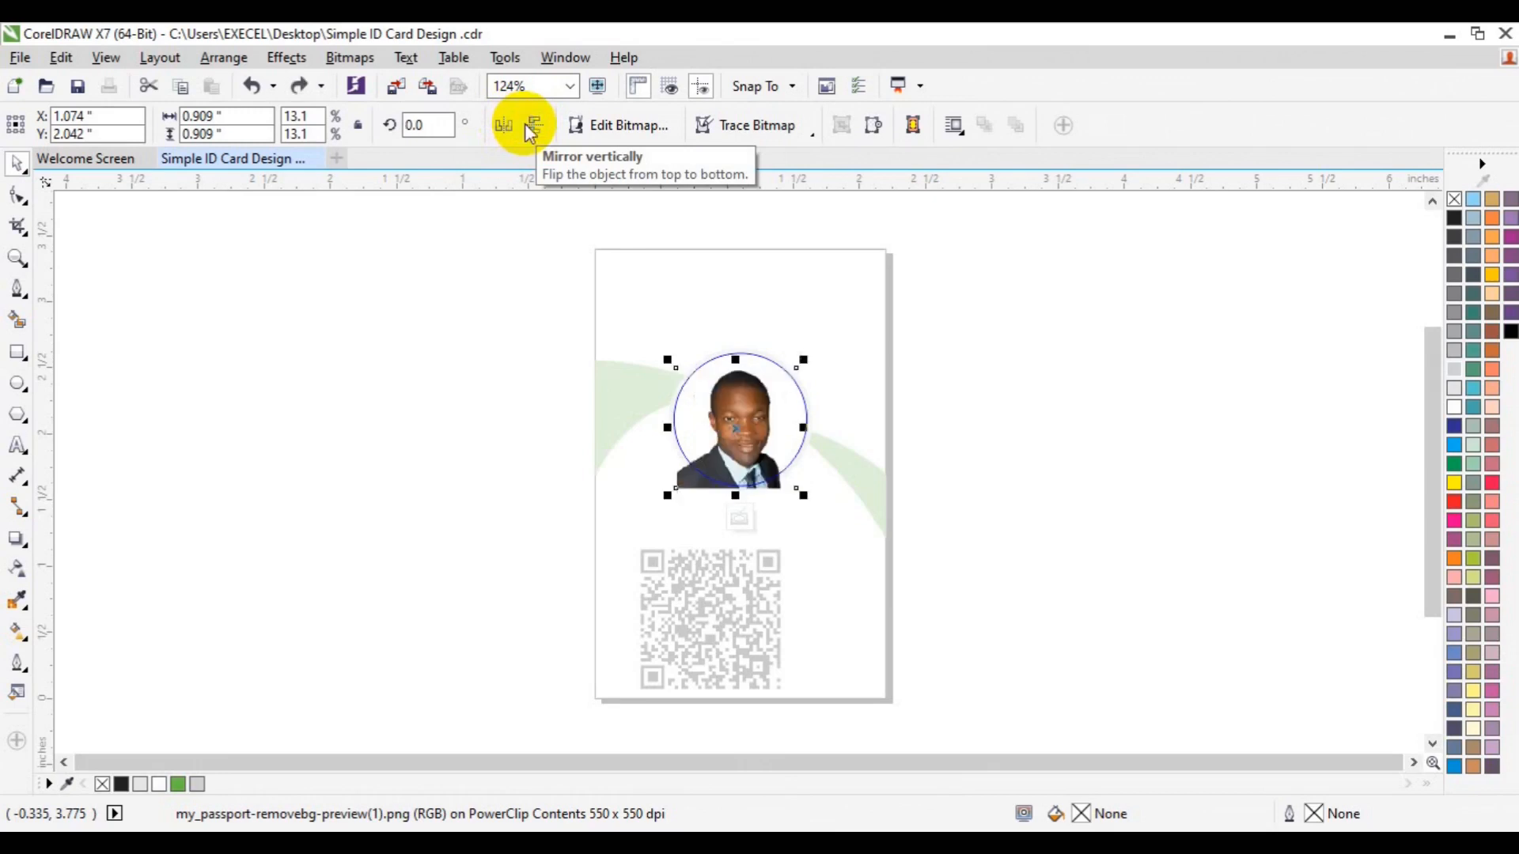
key(Up)
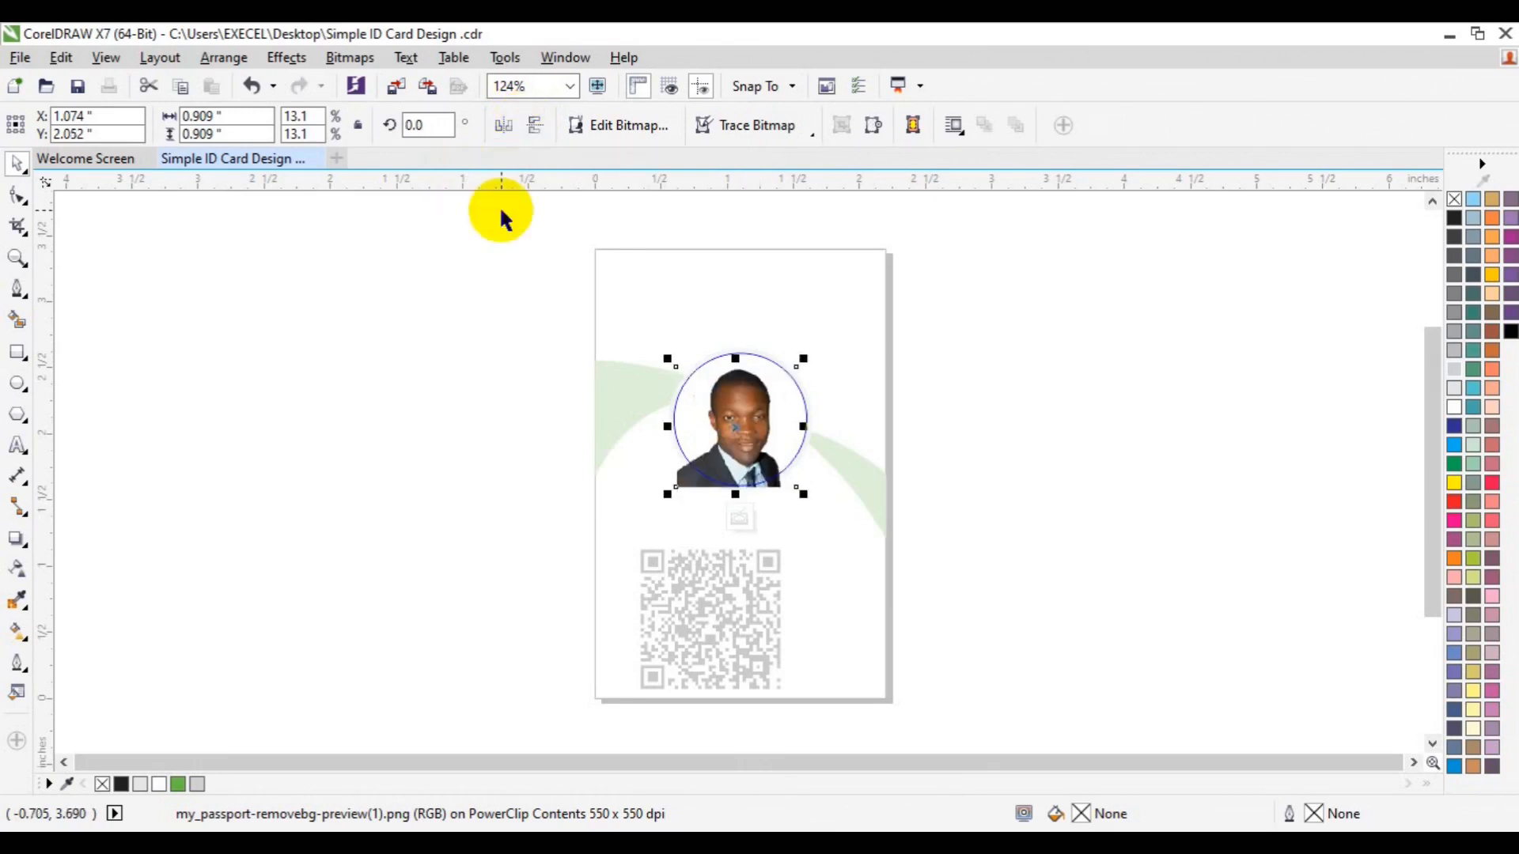
click(742, 523)
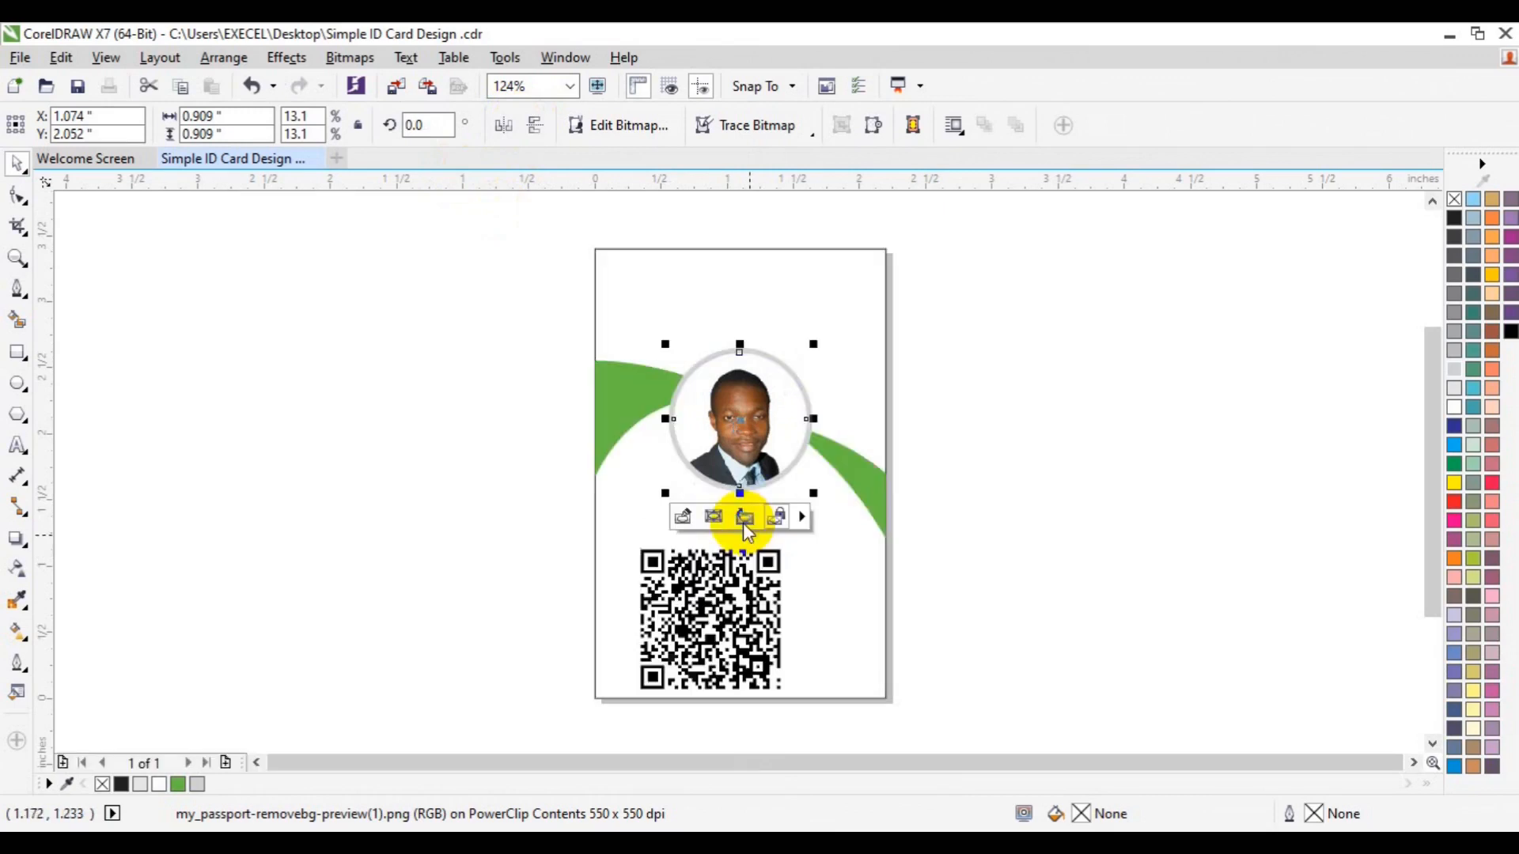
click(1009, 483)
Move the QR code off the card to the left and lock it
click(789, 571)
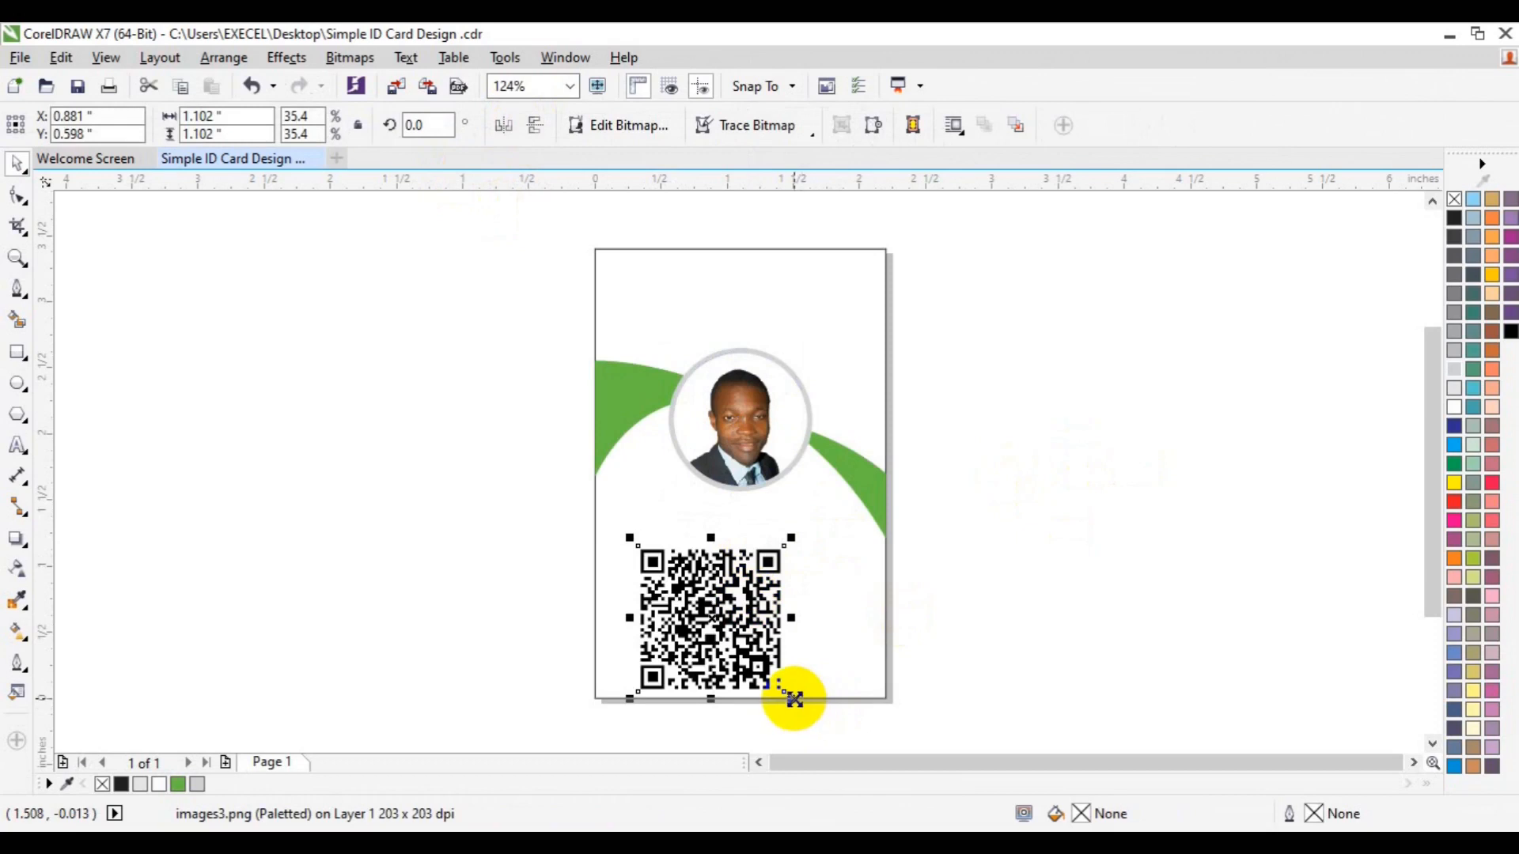
drag(767, 644, 373, 545)
right_click(373, 544)
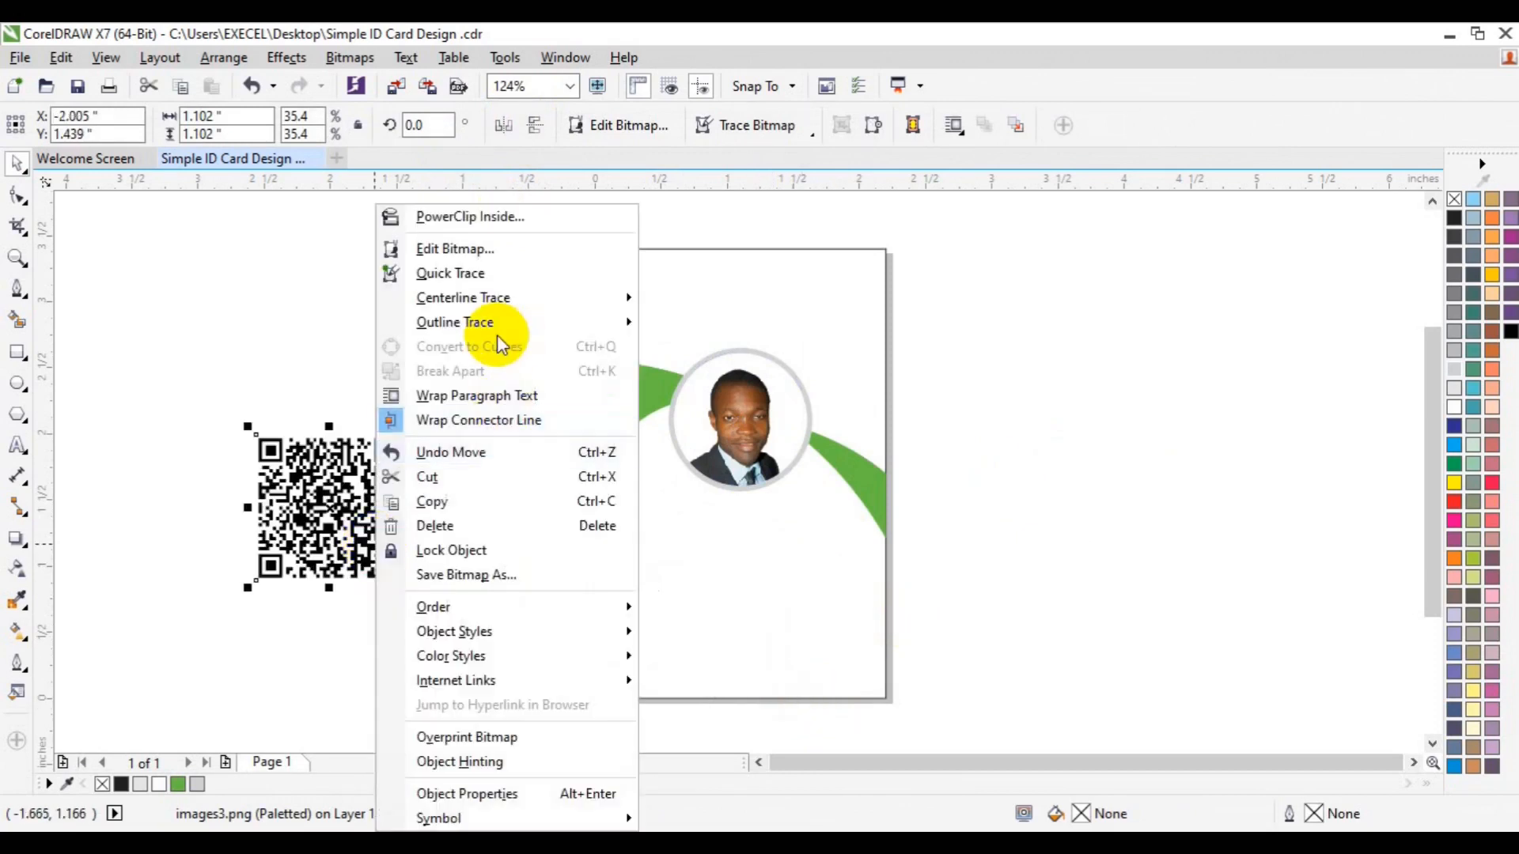
click(480, 554)
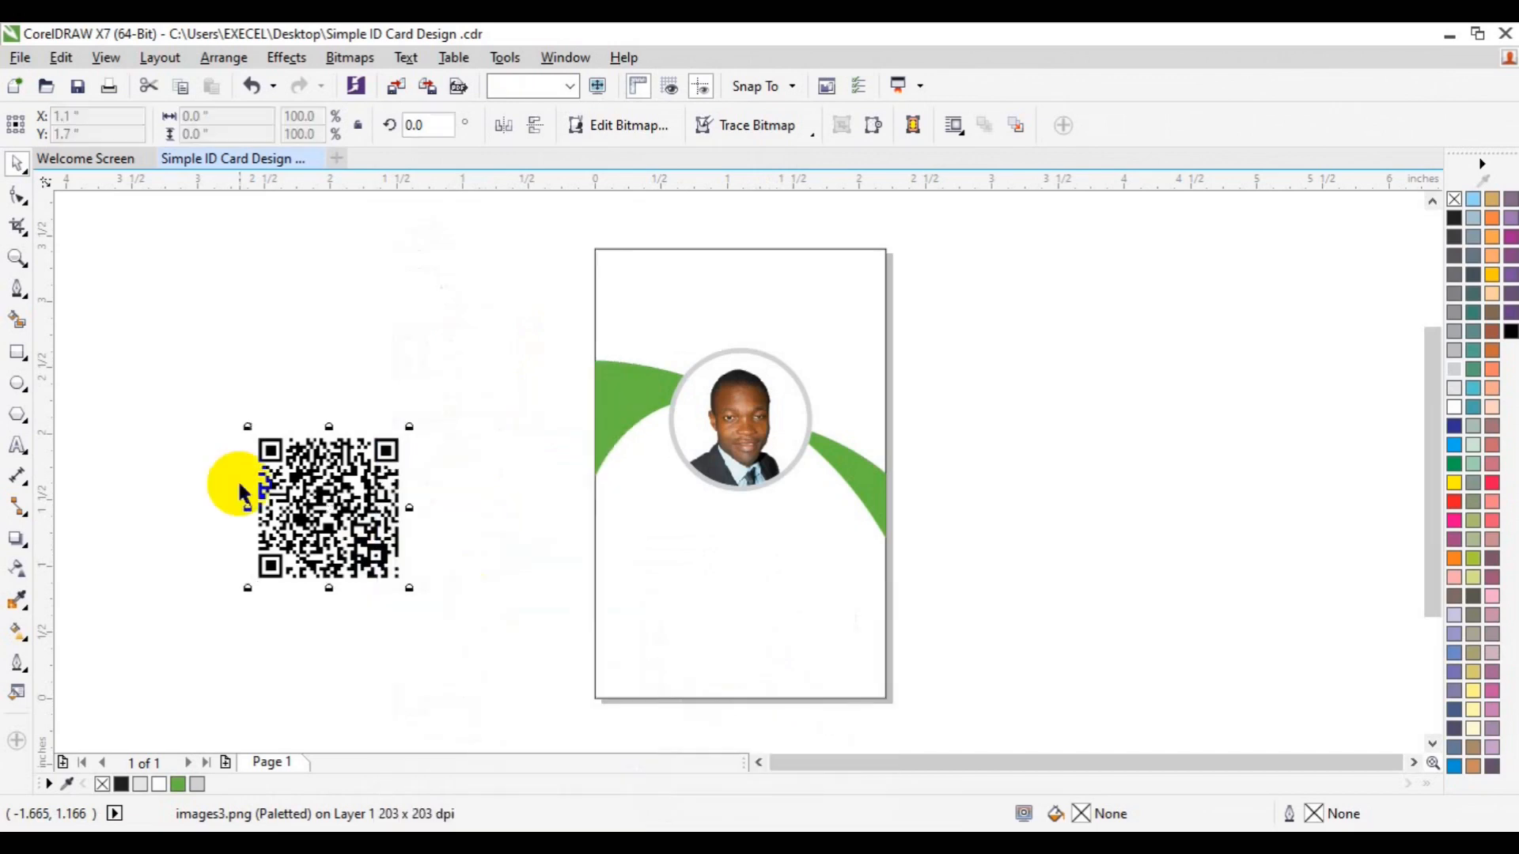
Draw a small green, outline-free square over the QR code's top-left corner
click(16, 352)
mouse_move(257, 433)
mouse_down()
mouse_move(287, 462)
mouse_move(264, 444)
mouse_up()
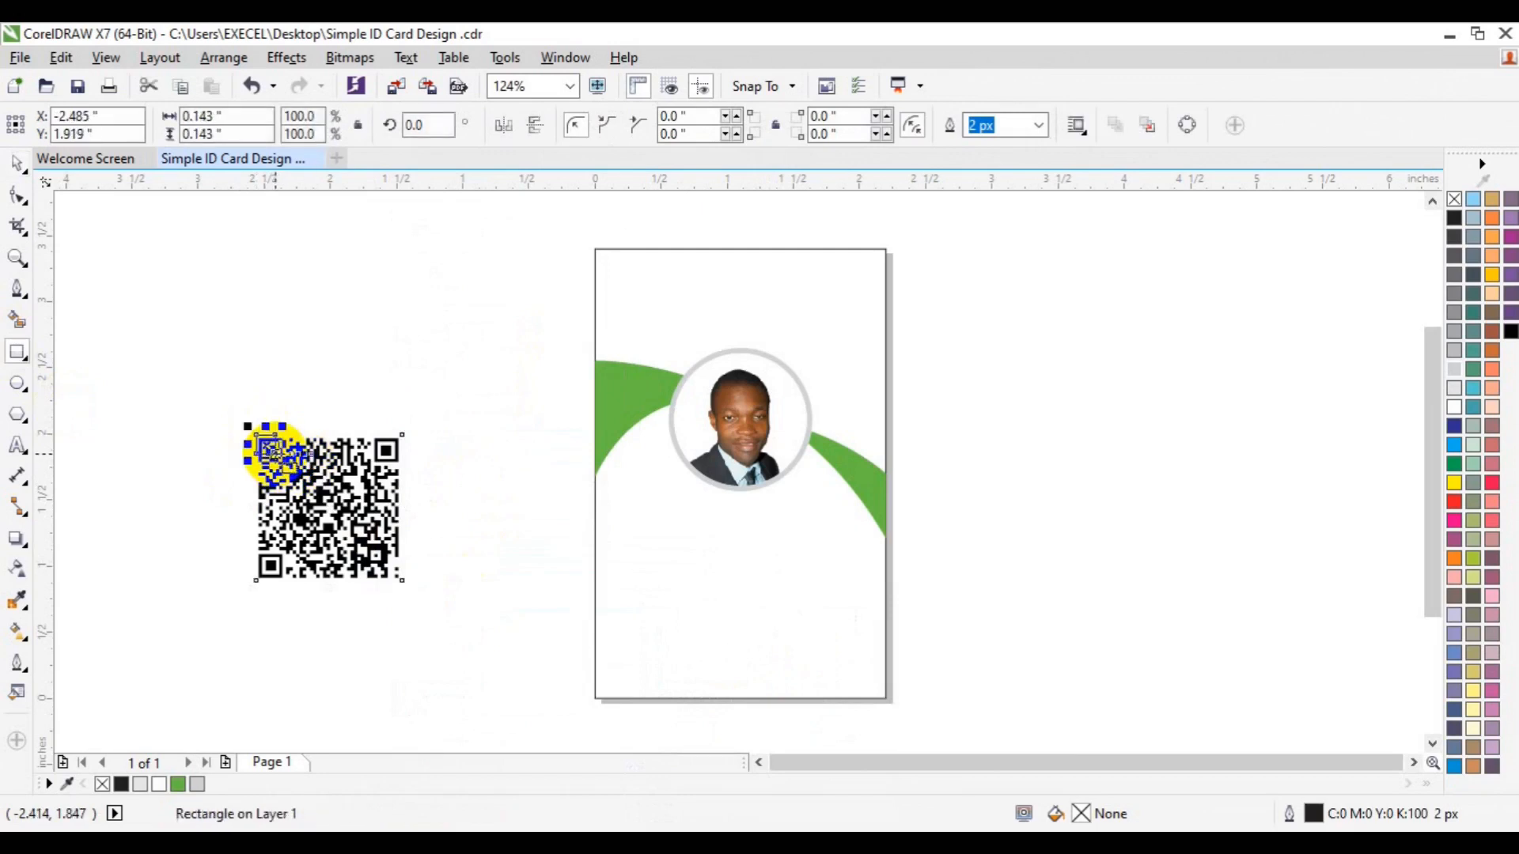
key(Escape)
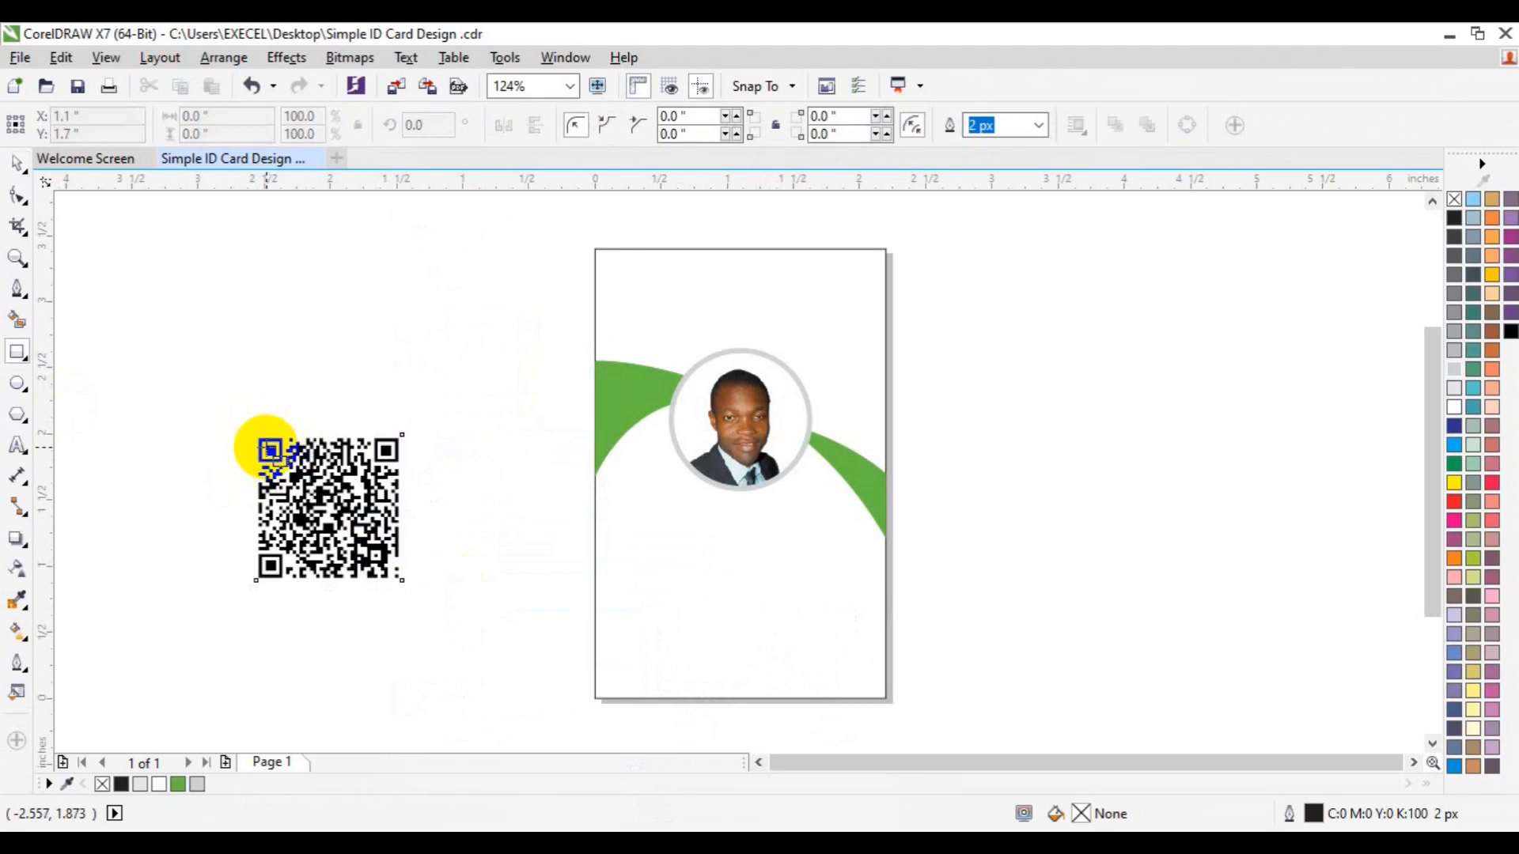
drag(263, 444, 277, 455)
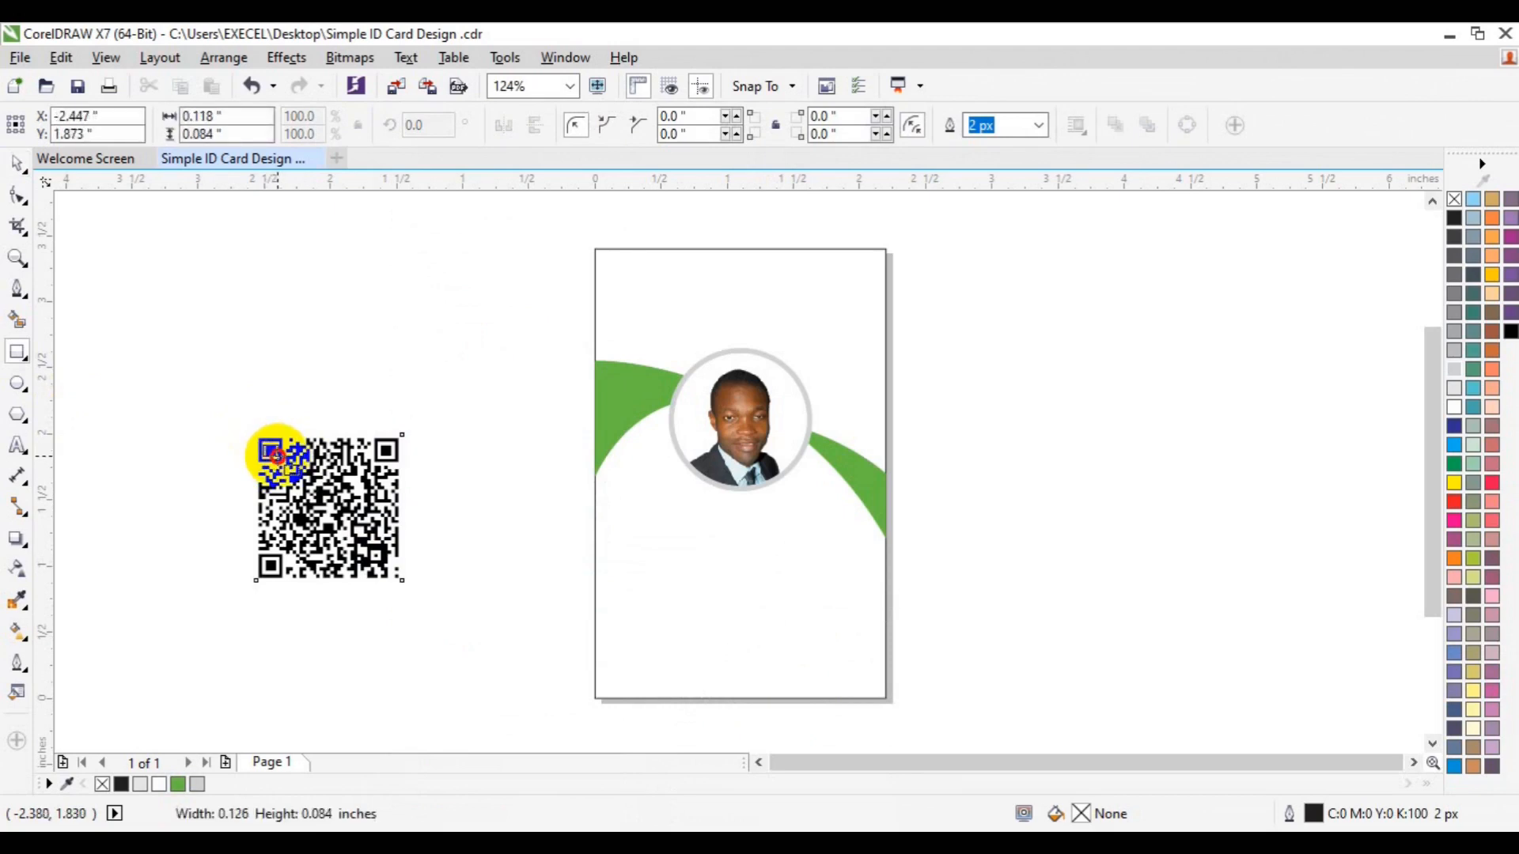
drag(276, 453, 277, 456)
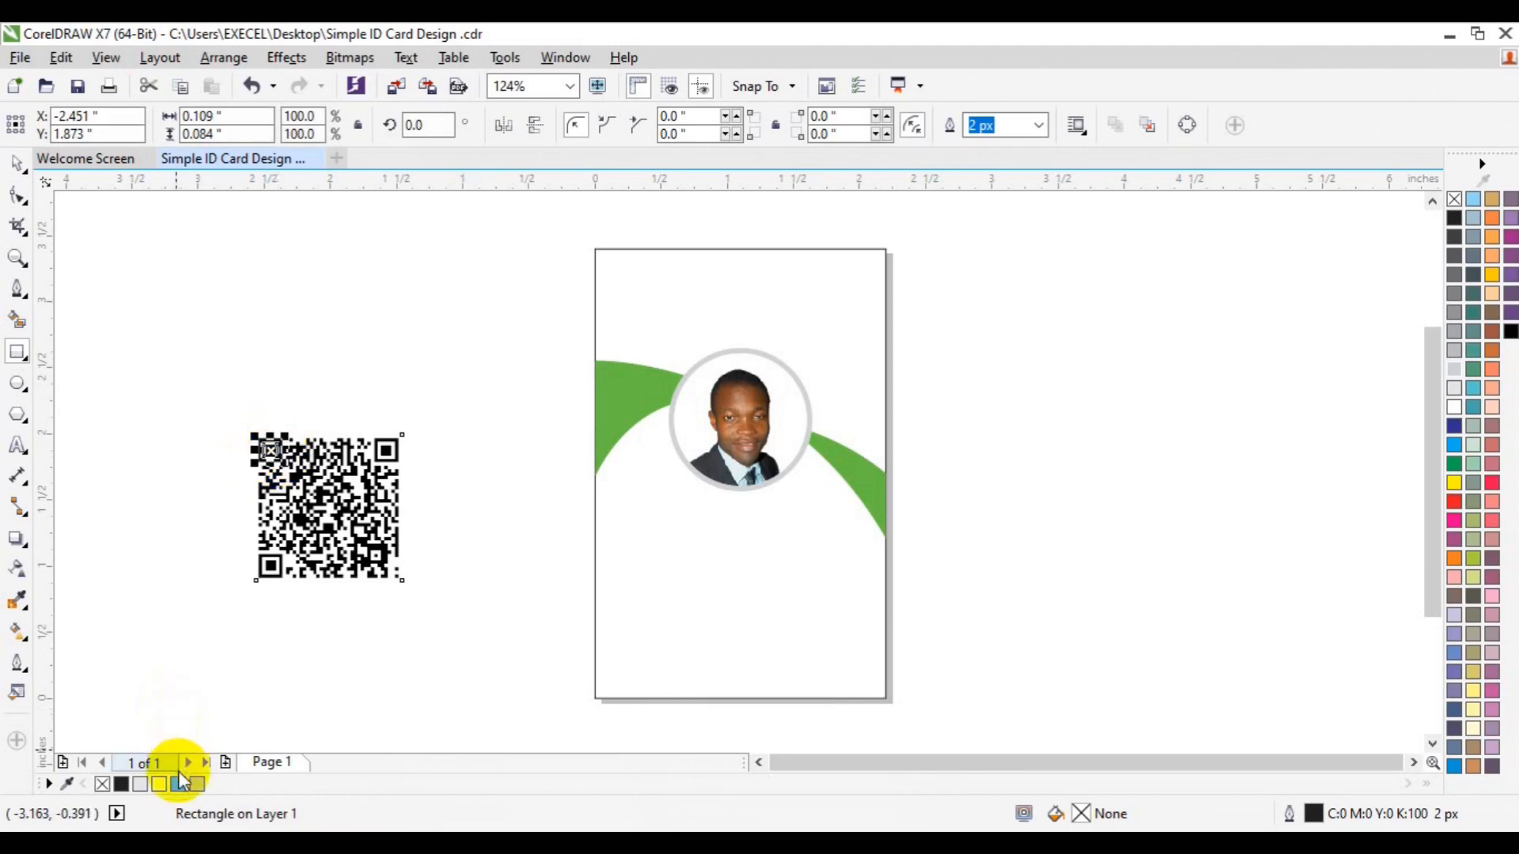
click(179, 783)
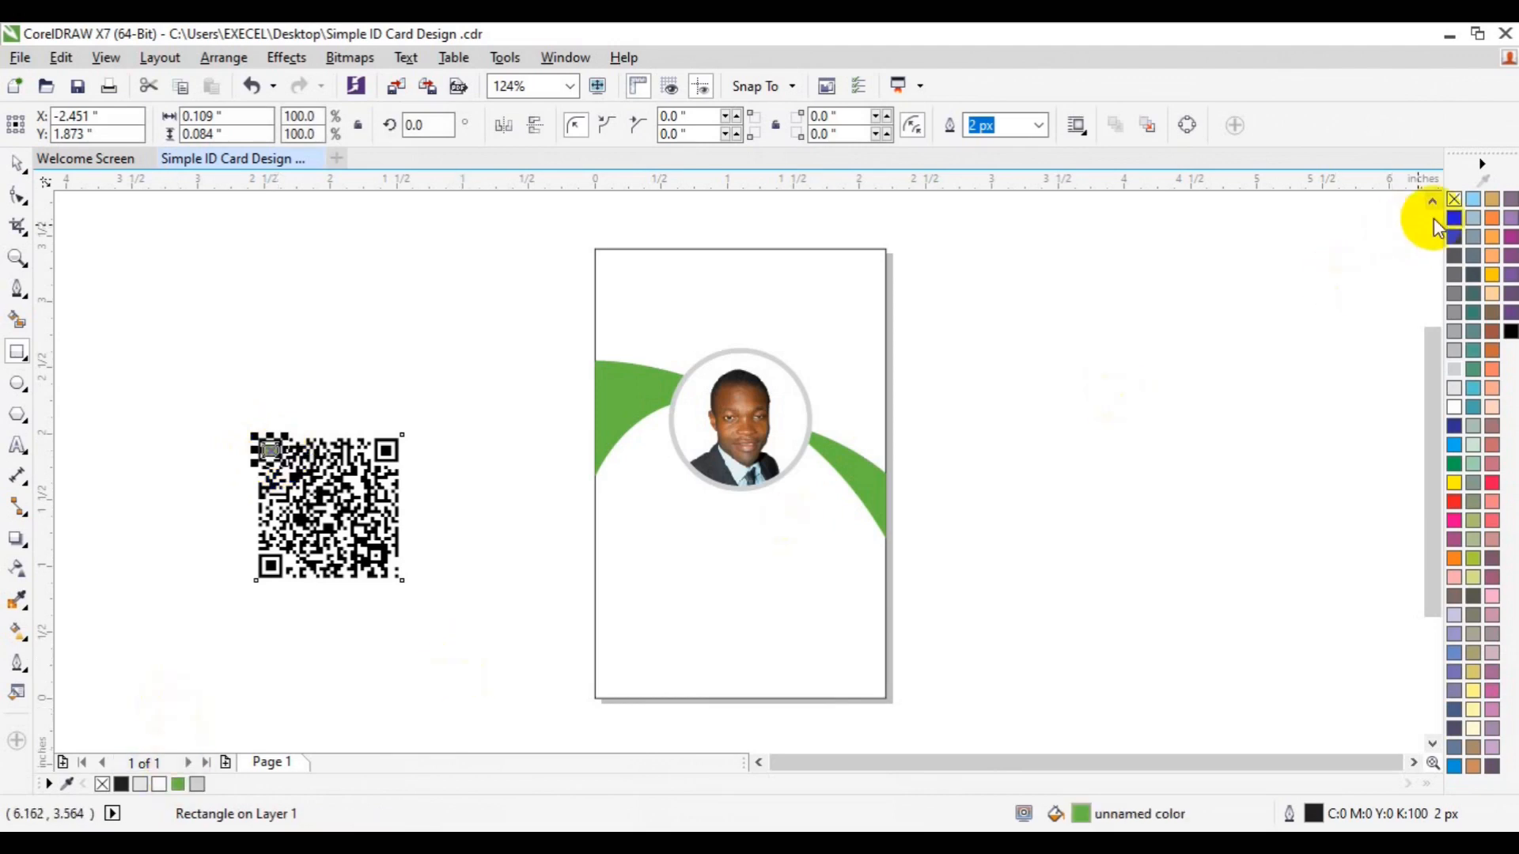
right_click(1452, 200)
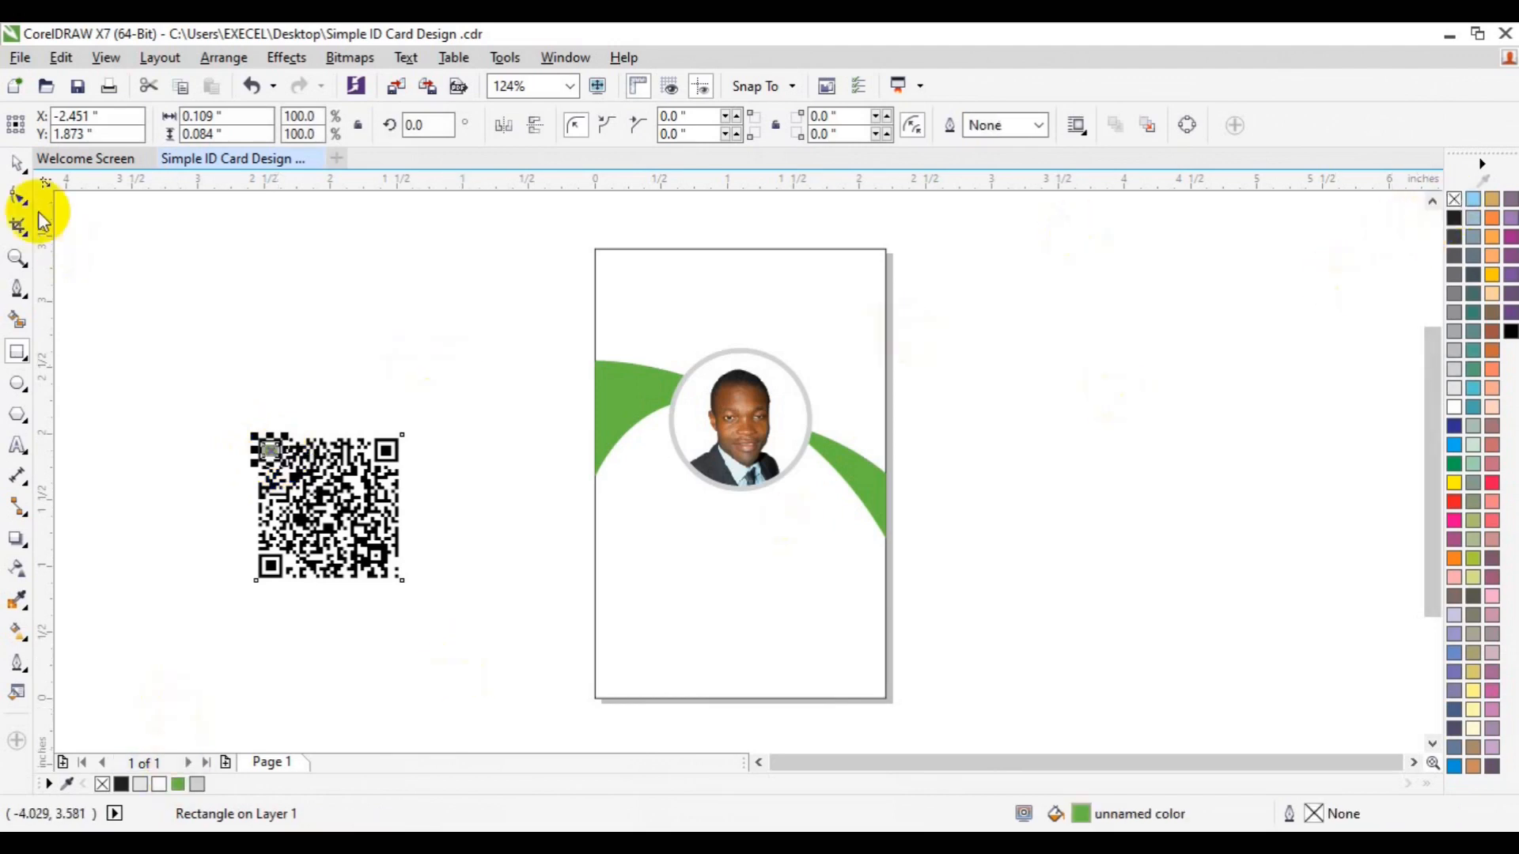
click(17, 258)
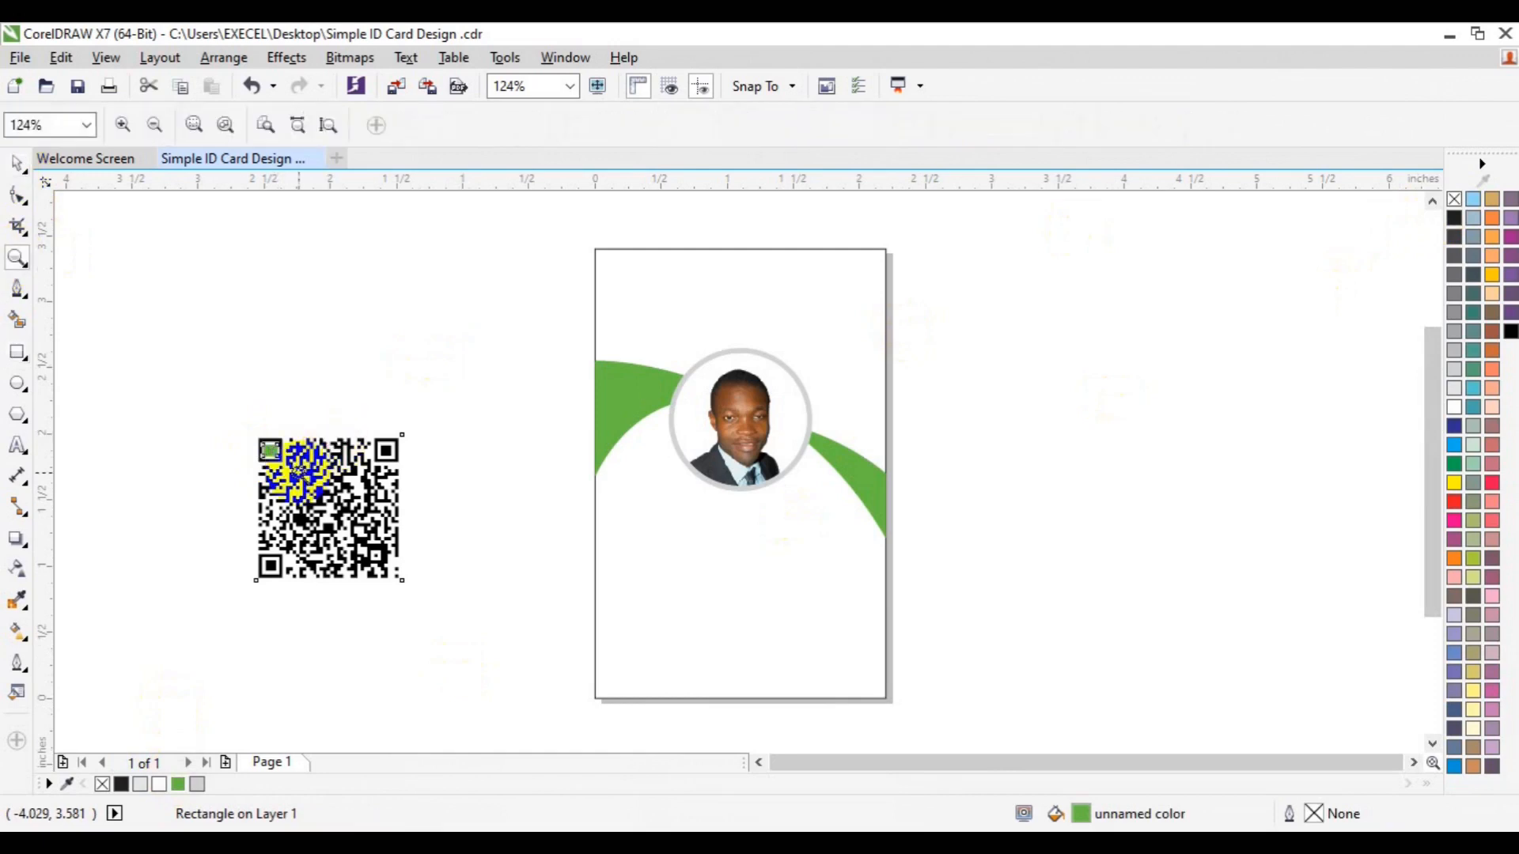
Zoom in on the QR code and remove the first small green square
click(299, 474)
key(space)
click(642, 422)
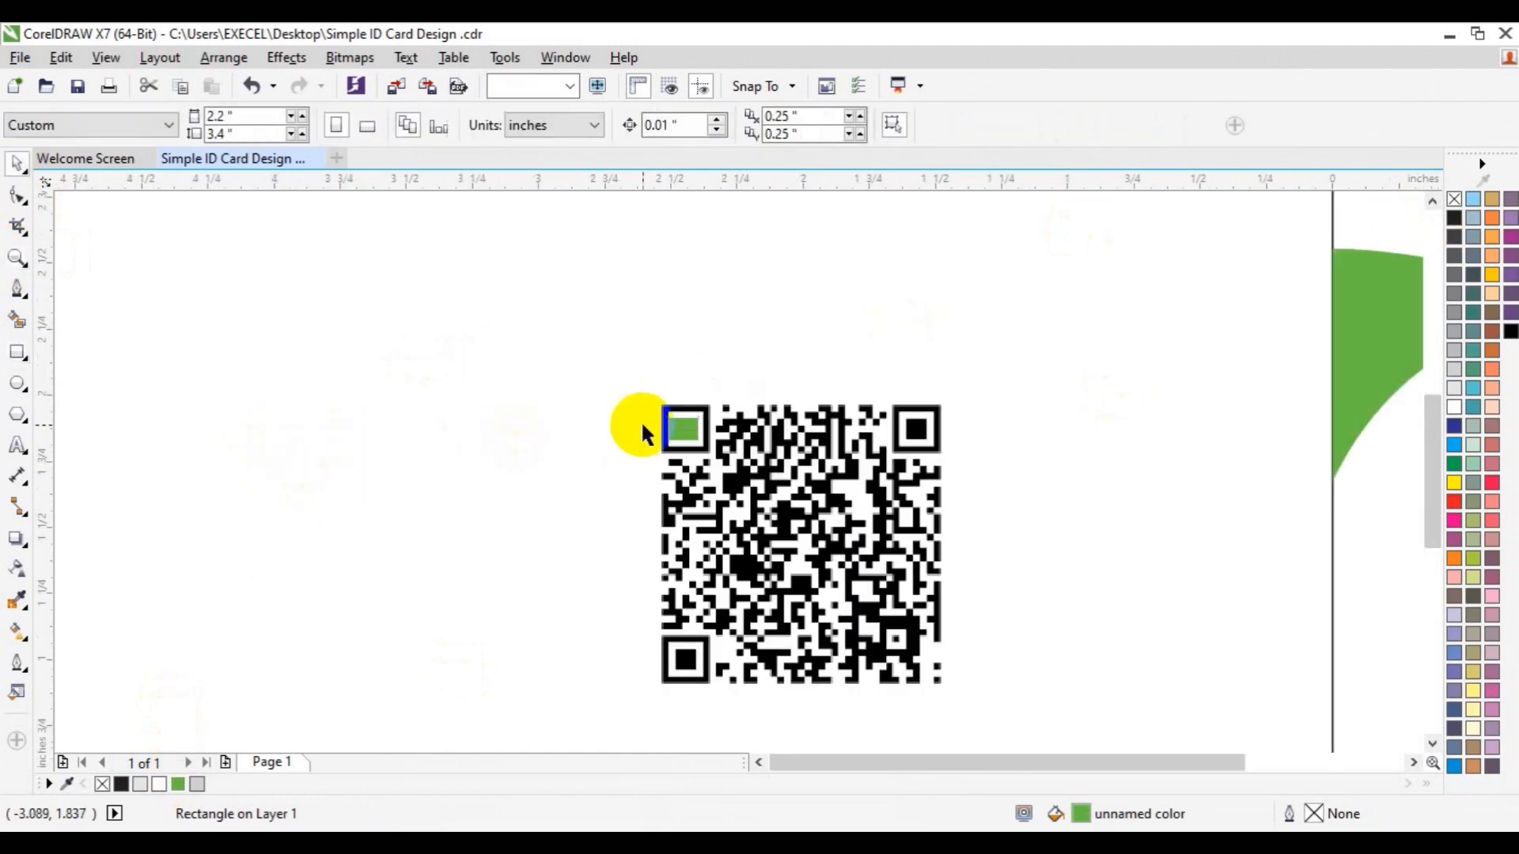
click(668, 428)
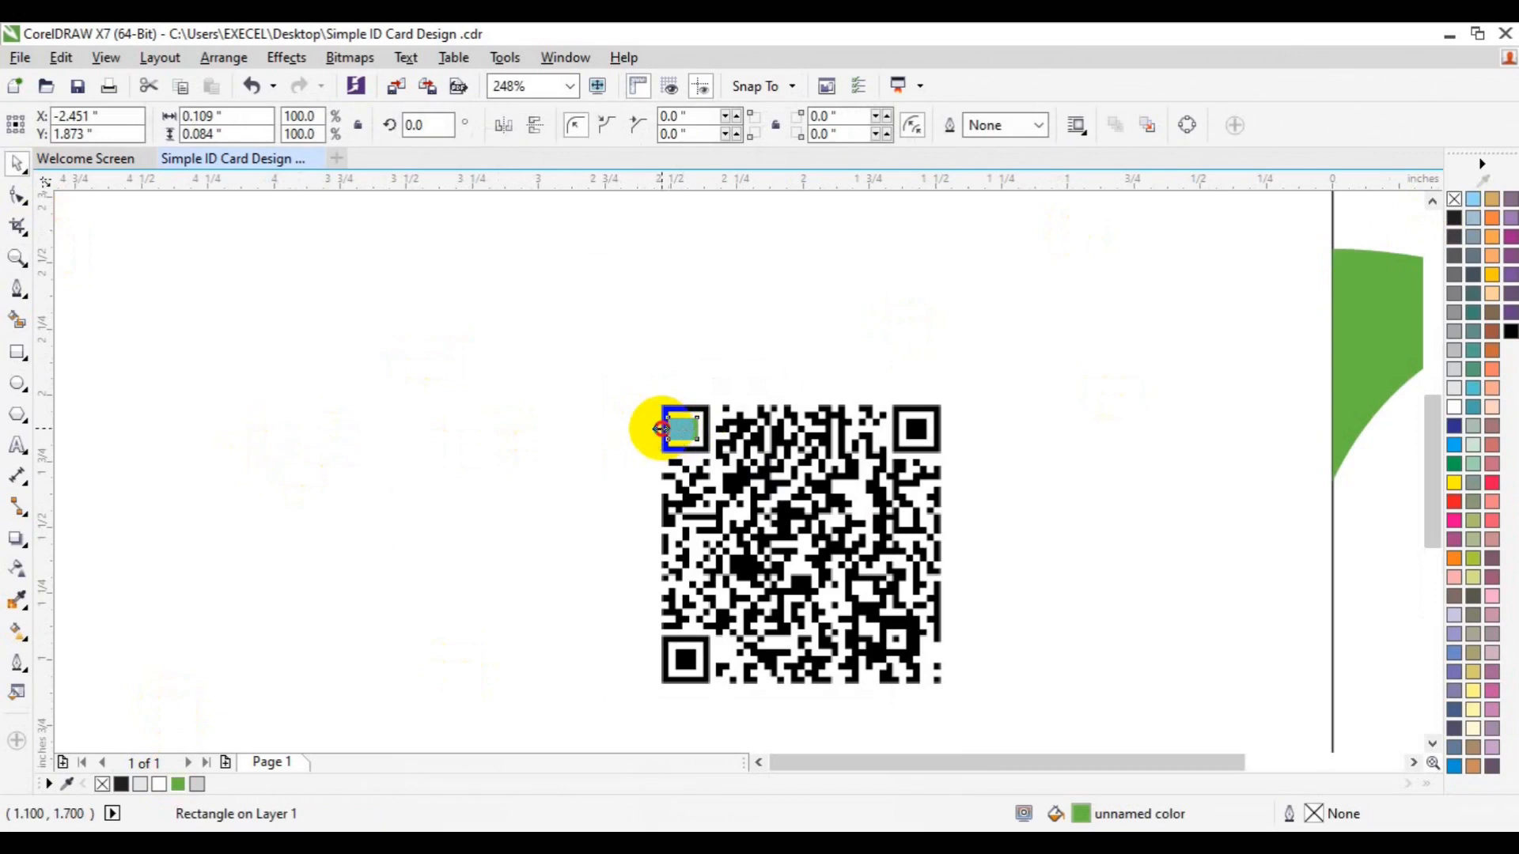
drag(663, 429, 671, 428)
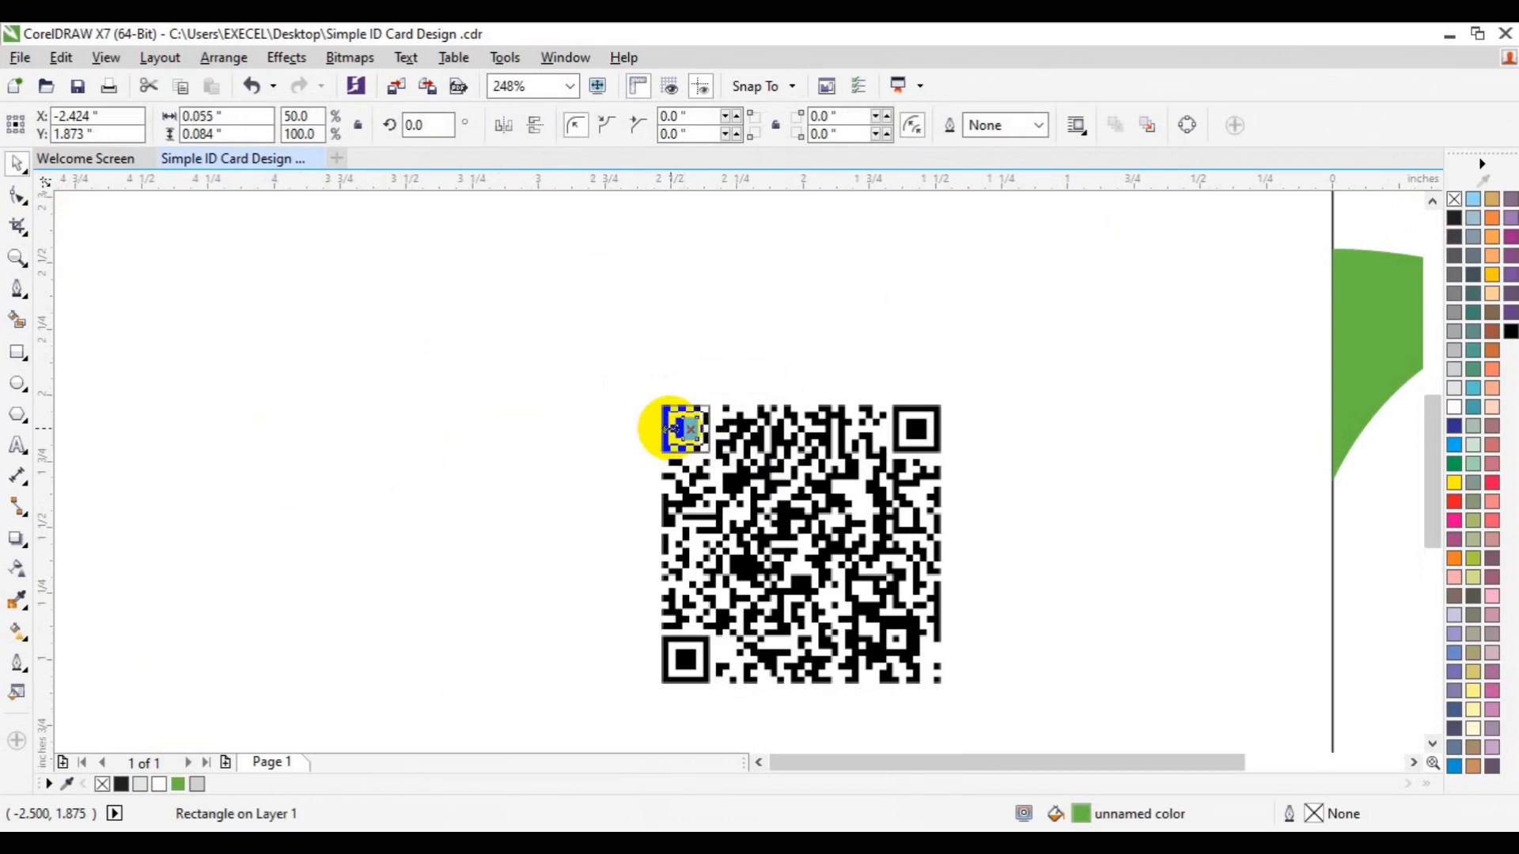
key(Escape)
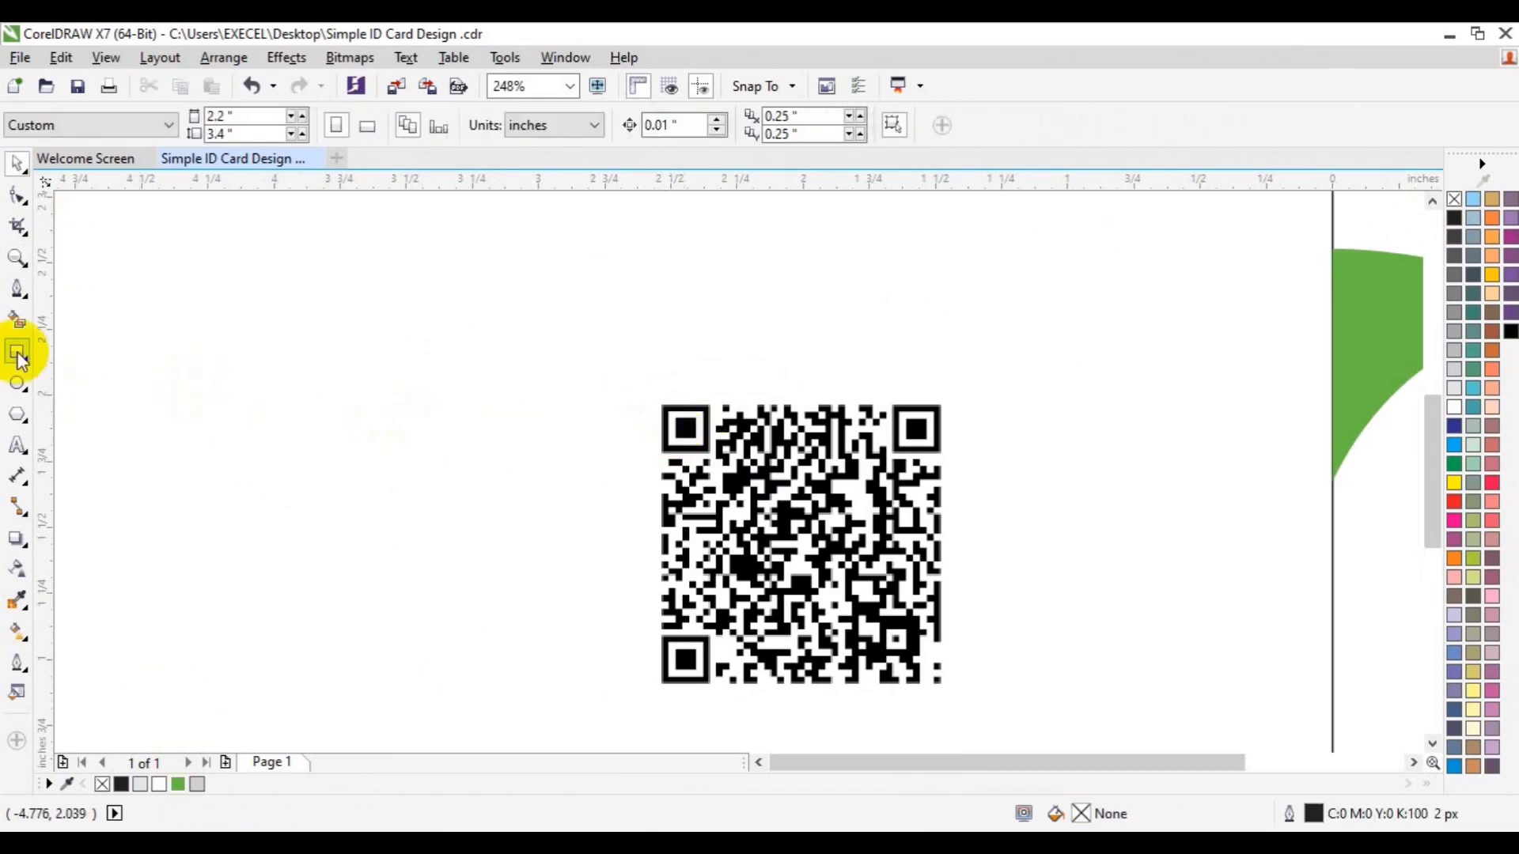
Draw an outline-free green square in the top-left finder and duplicate it onto the top-right finder
click(17, 354)
click(1023, 139)
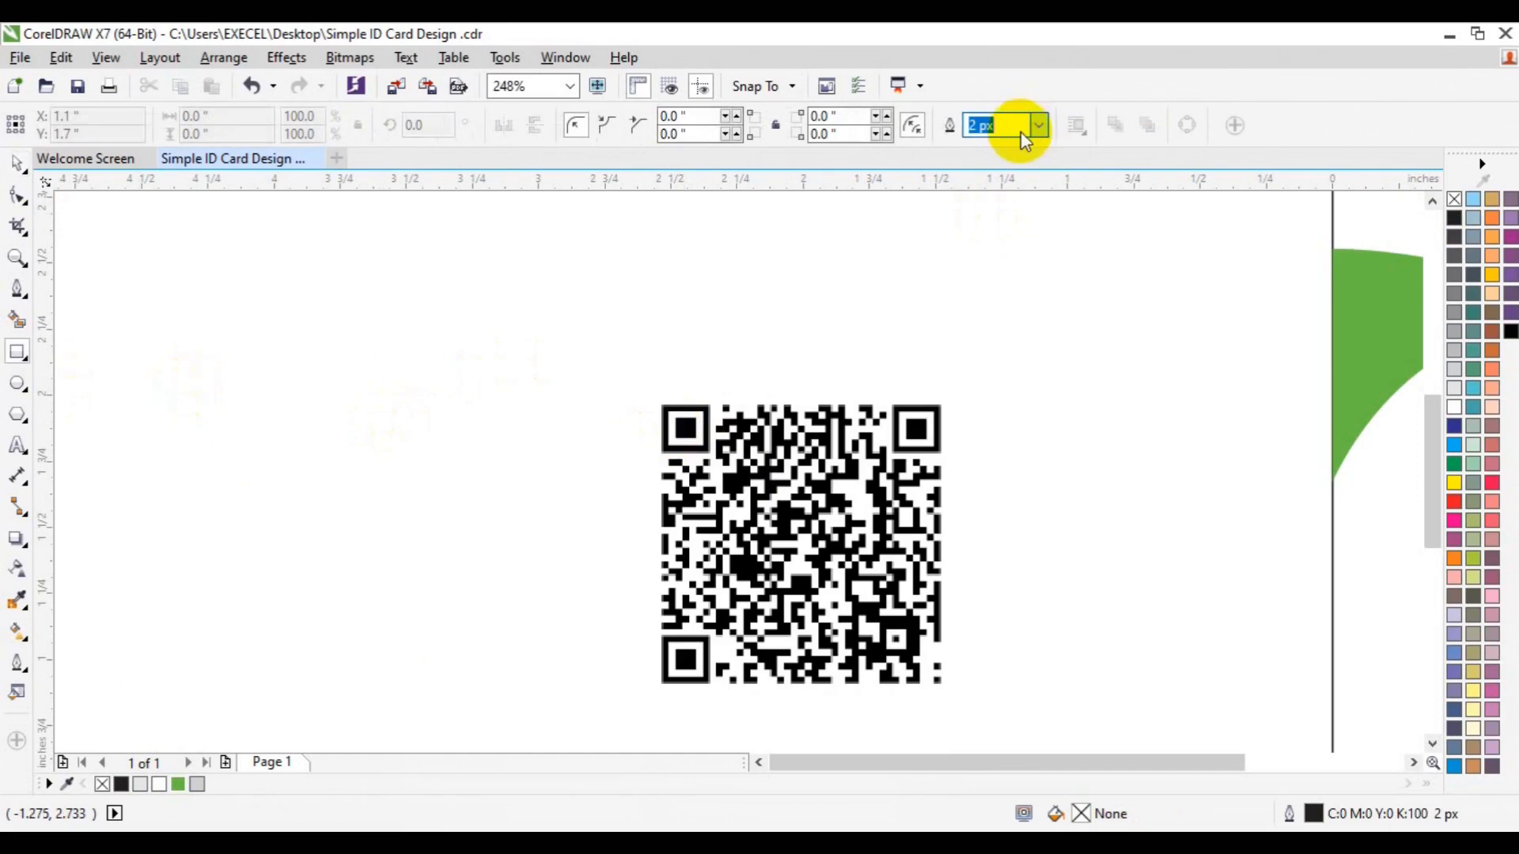
click(1038, 126)
click(978, 197)
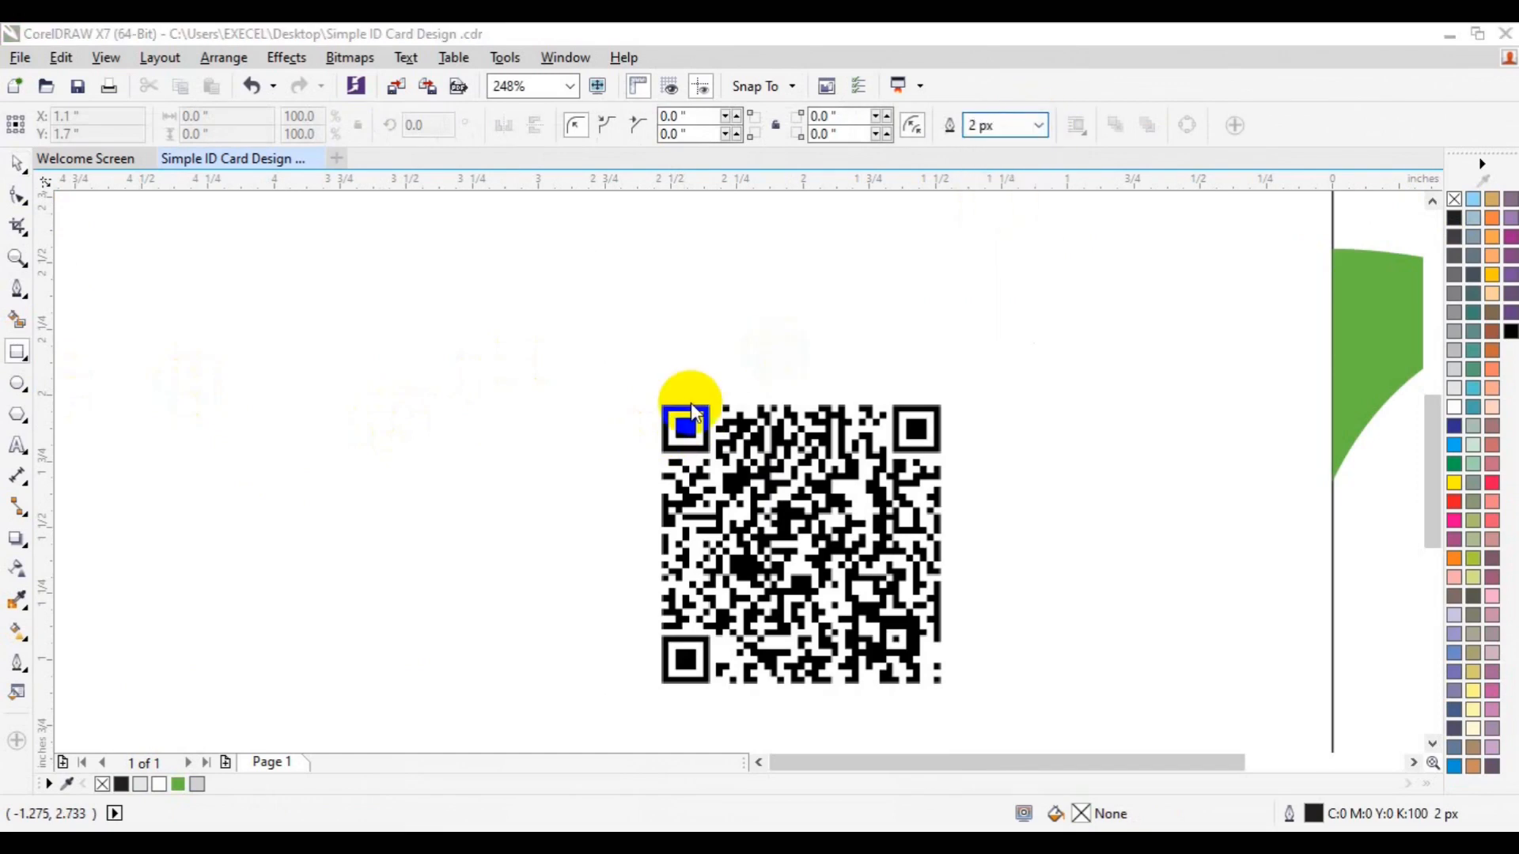
click(933, 276)
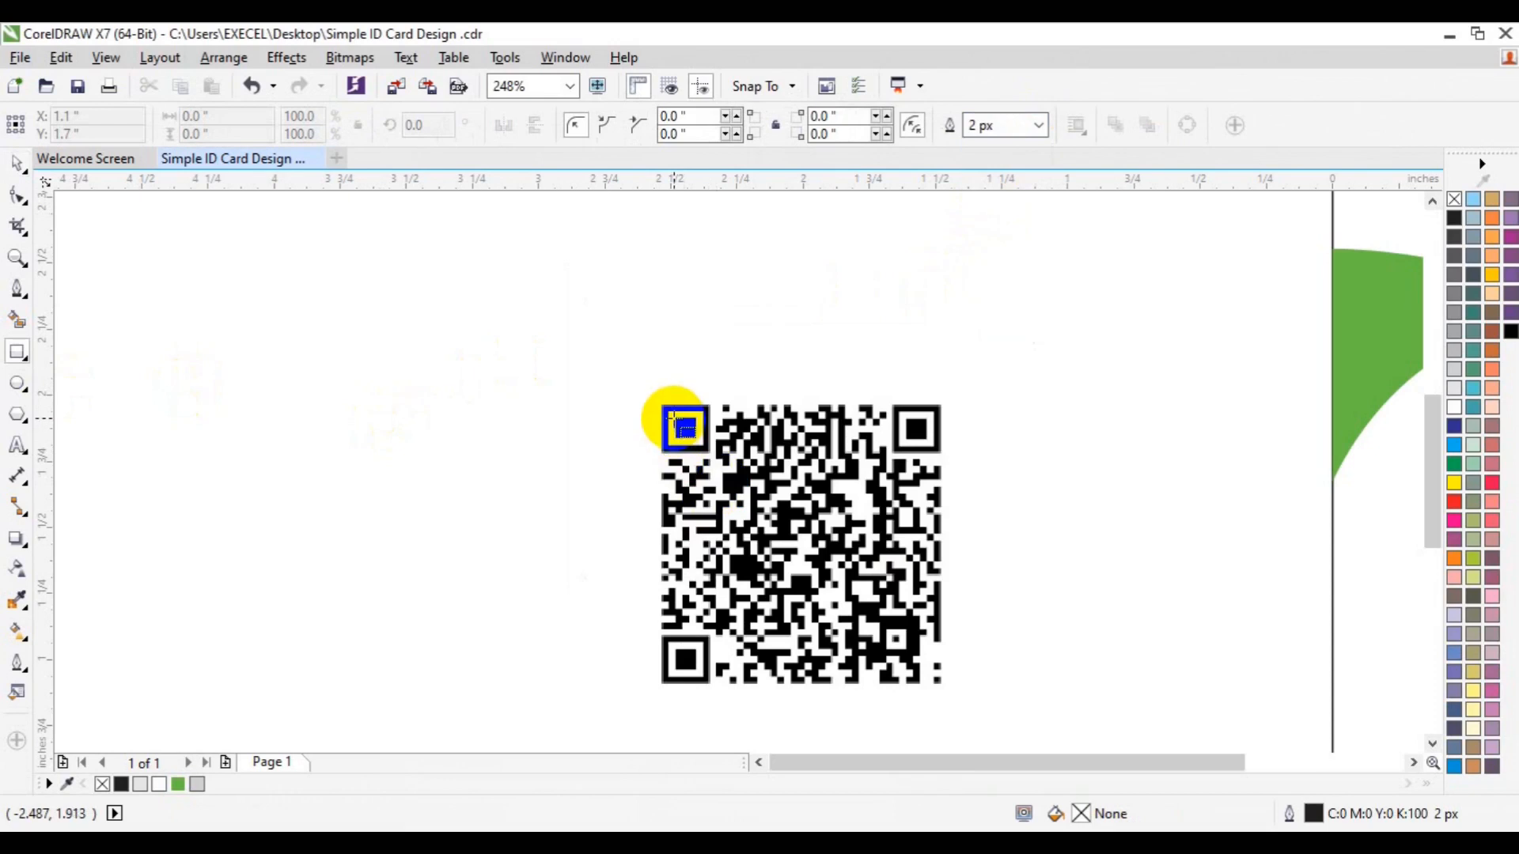
drag(670, 417, 696, 440)
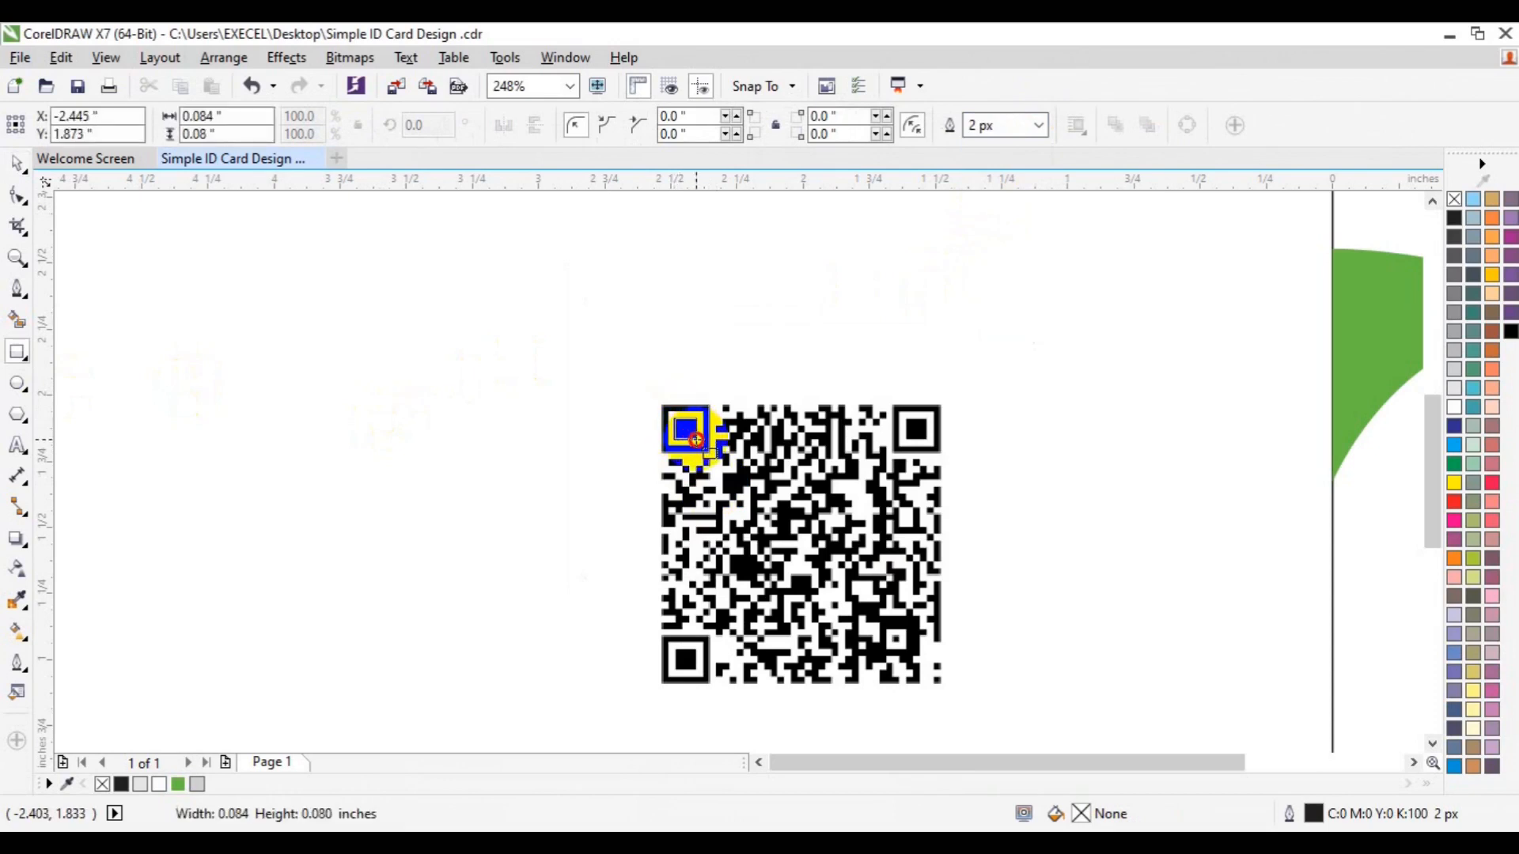
drag(697, 440, 697, 439)
click(1037, 127)
click(995, 148)
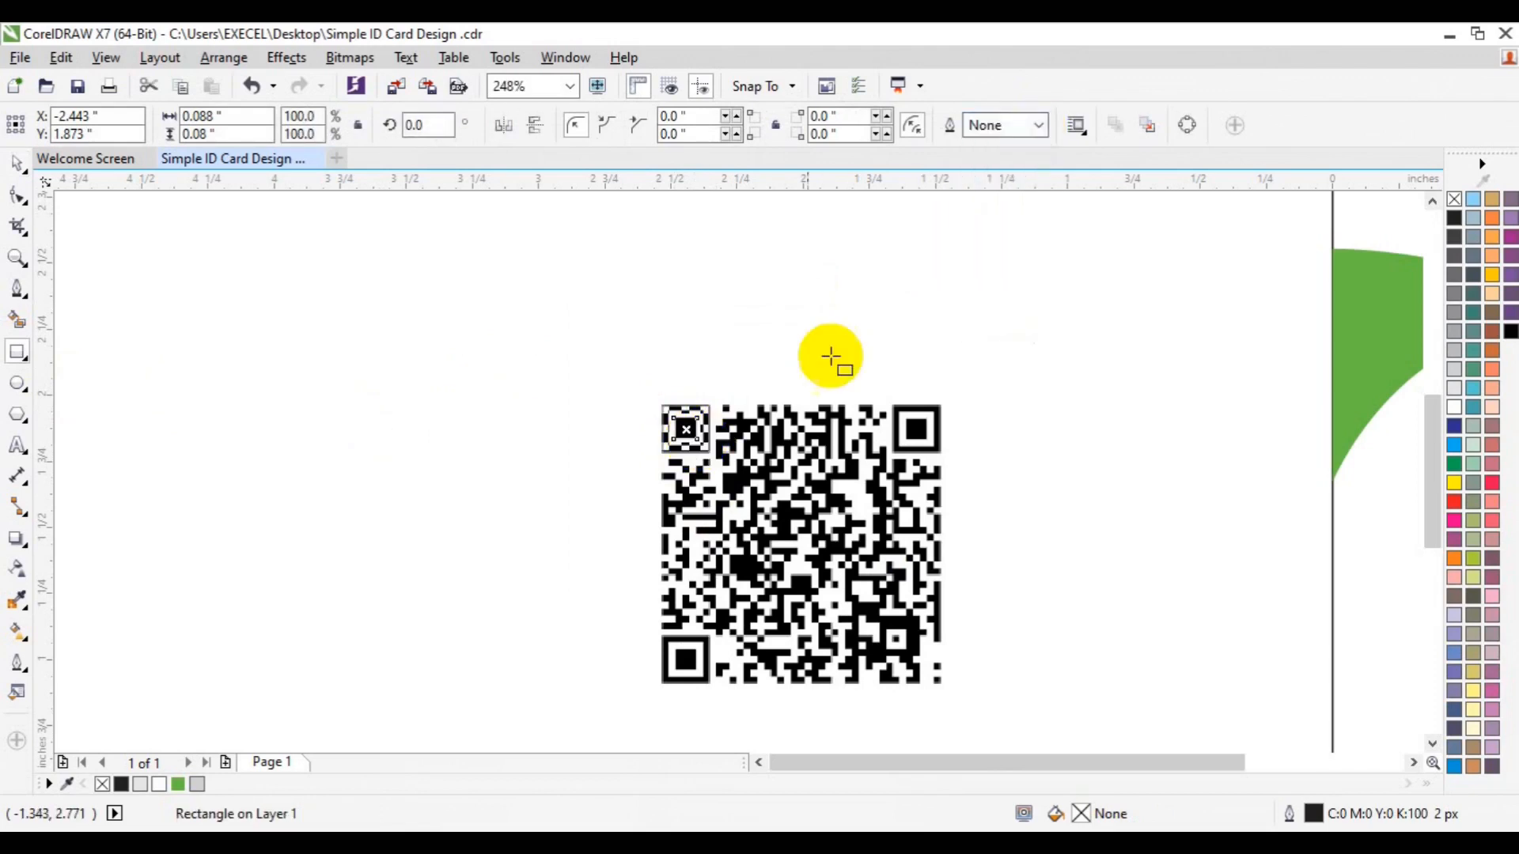
click(178, 785)
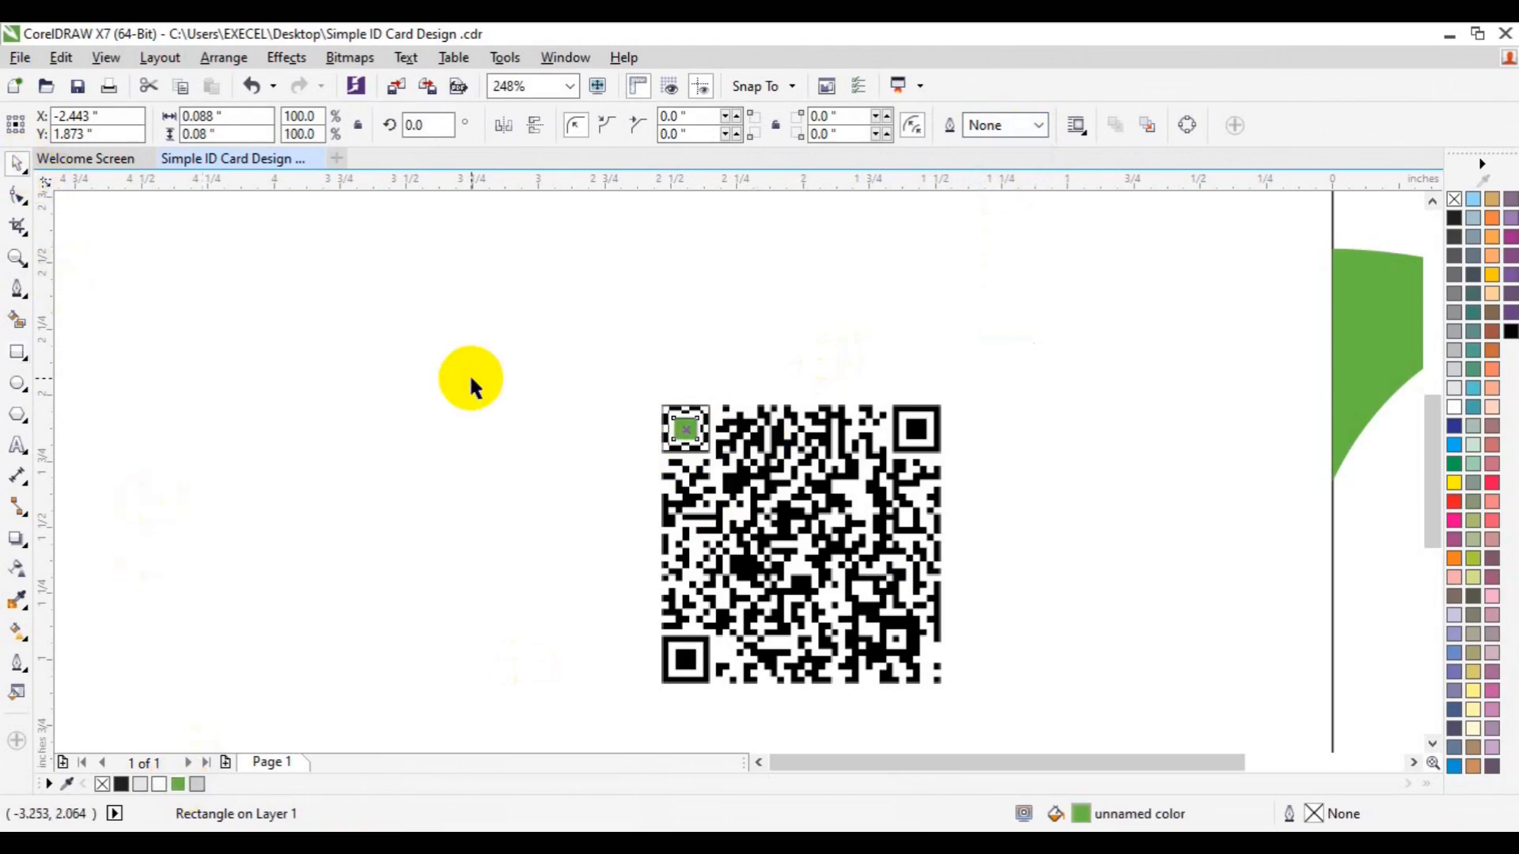
key(ctrl+d)
drag(747, 361, 688, 655)
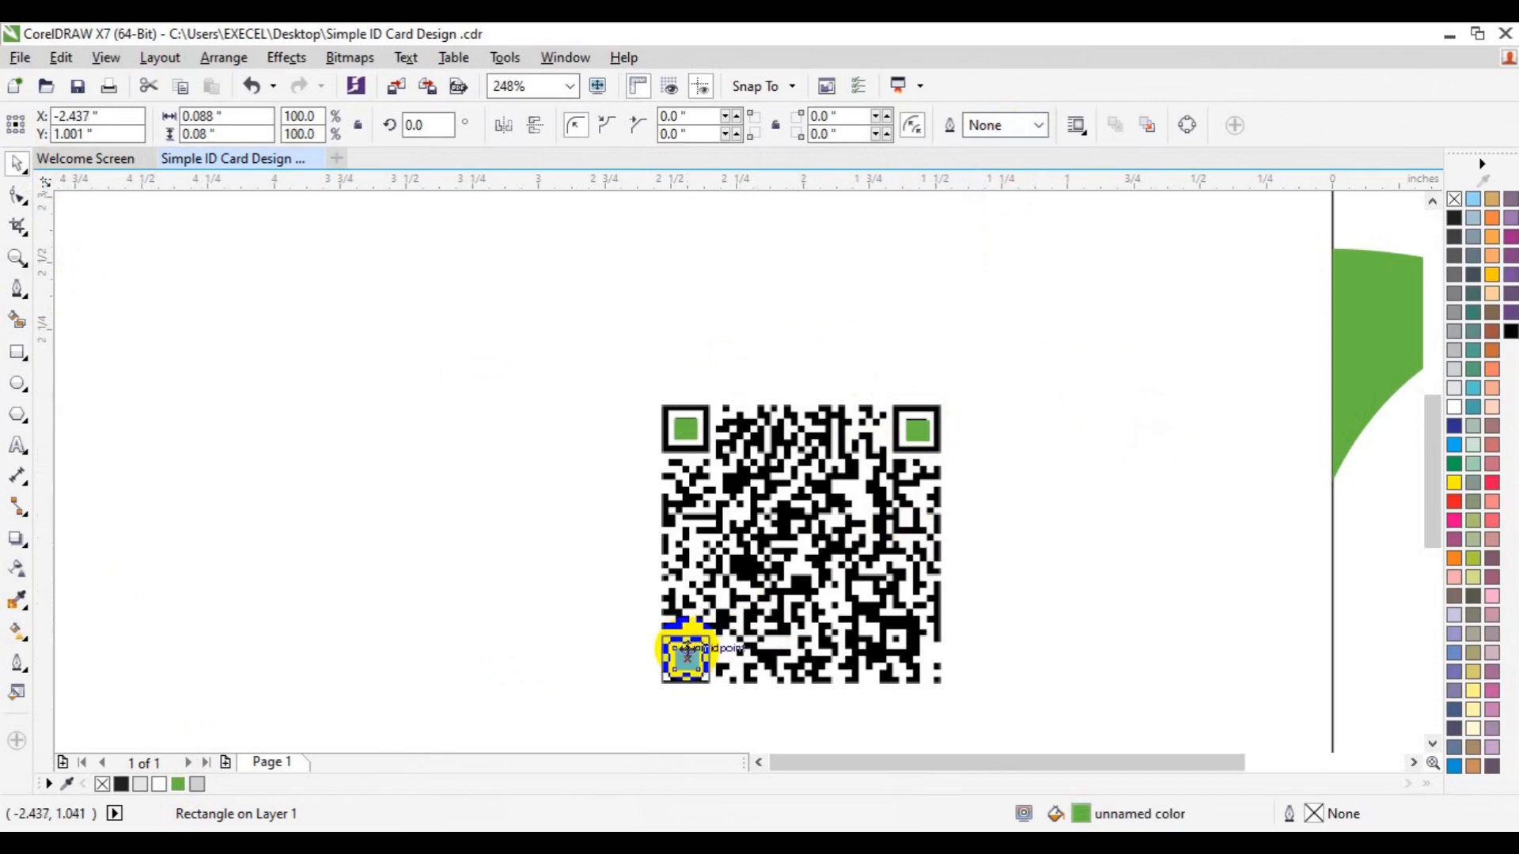
Unlock the QR code and group it with its three green finder squares
right_click(870, 602)
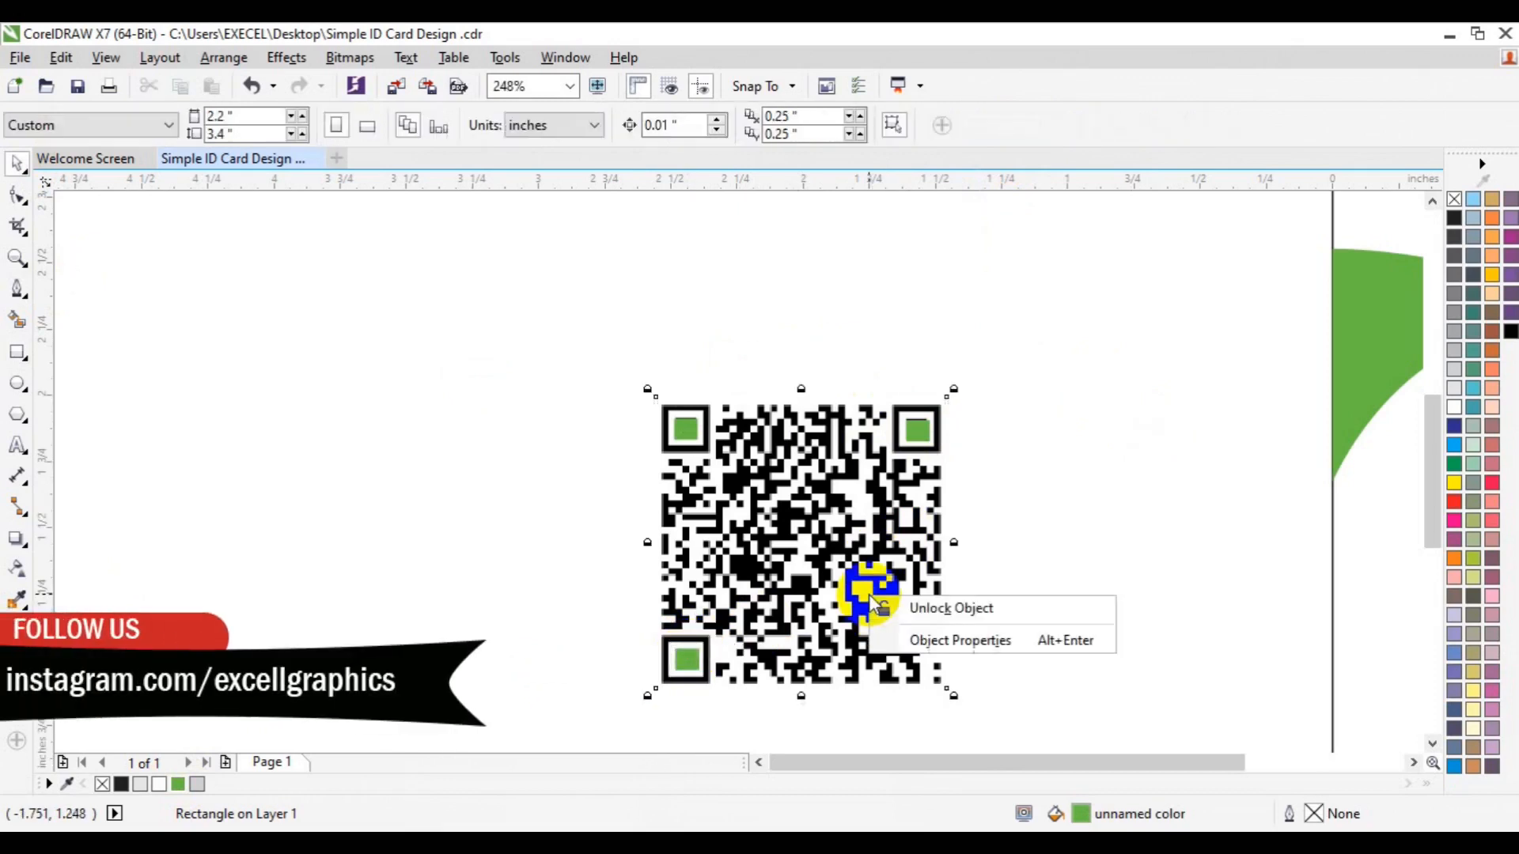
click(941, 608)
drag(511, 324, 1056, 720)
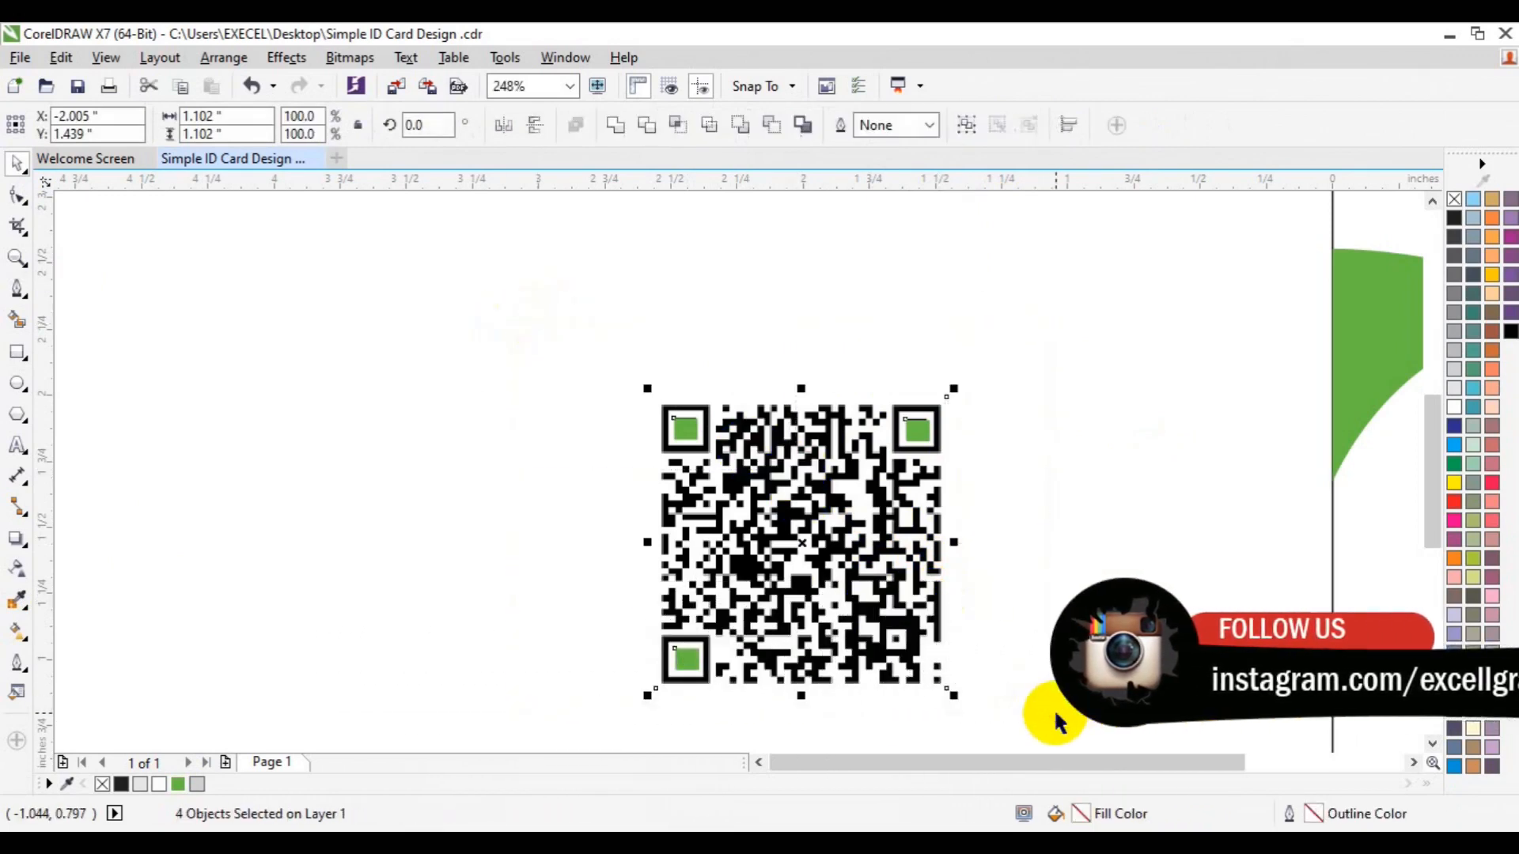
key(ctrl+g)
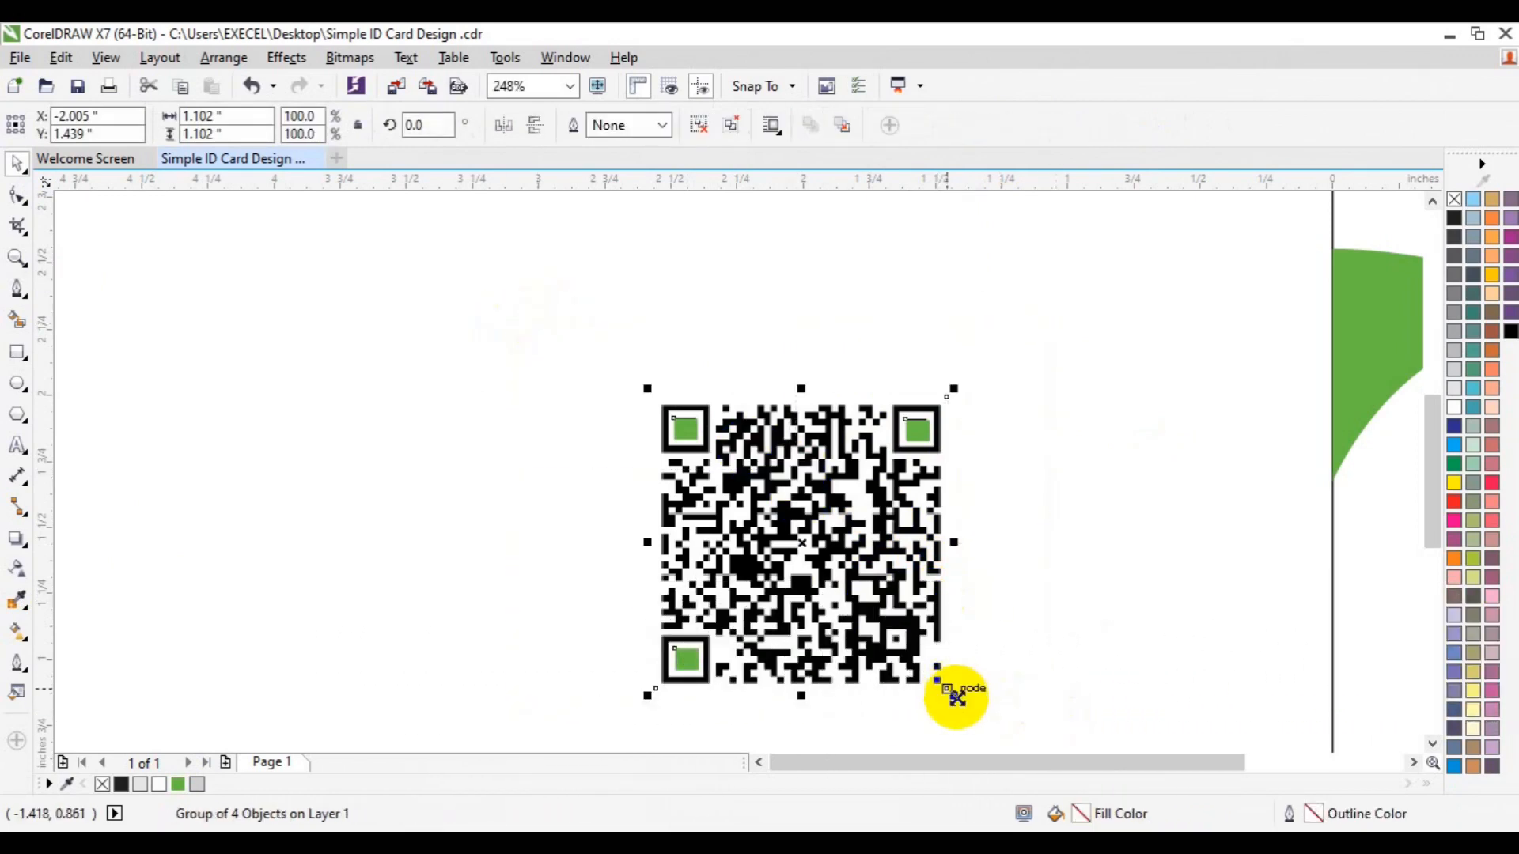
Shrink the QR group and place it on the card below the portrait
drag(956, 696, 855, 609)
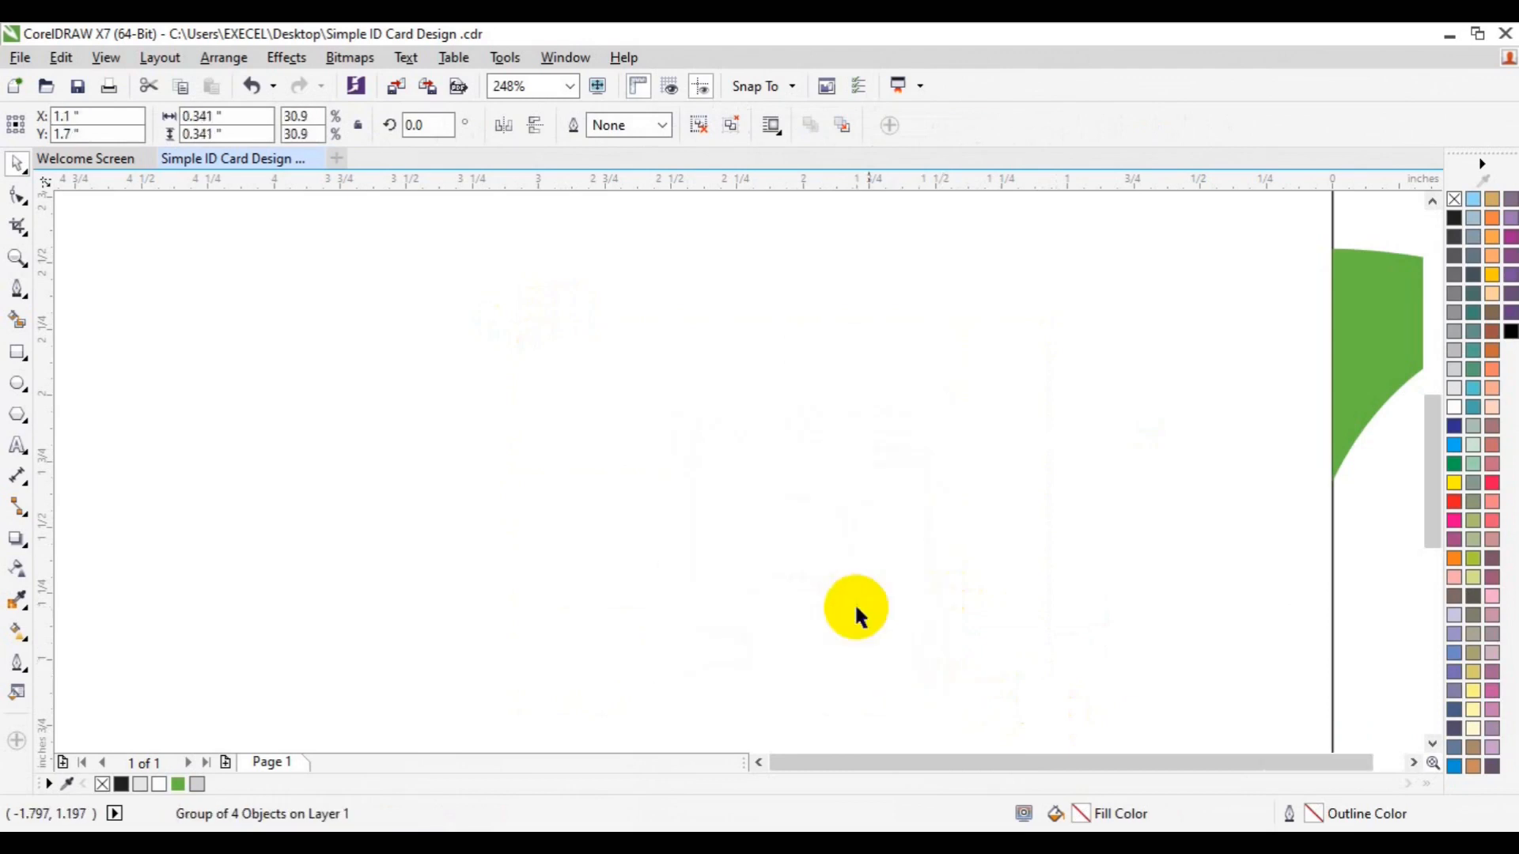
drag(1338, 762, 1413, 735)
click(1432, 744)
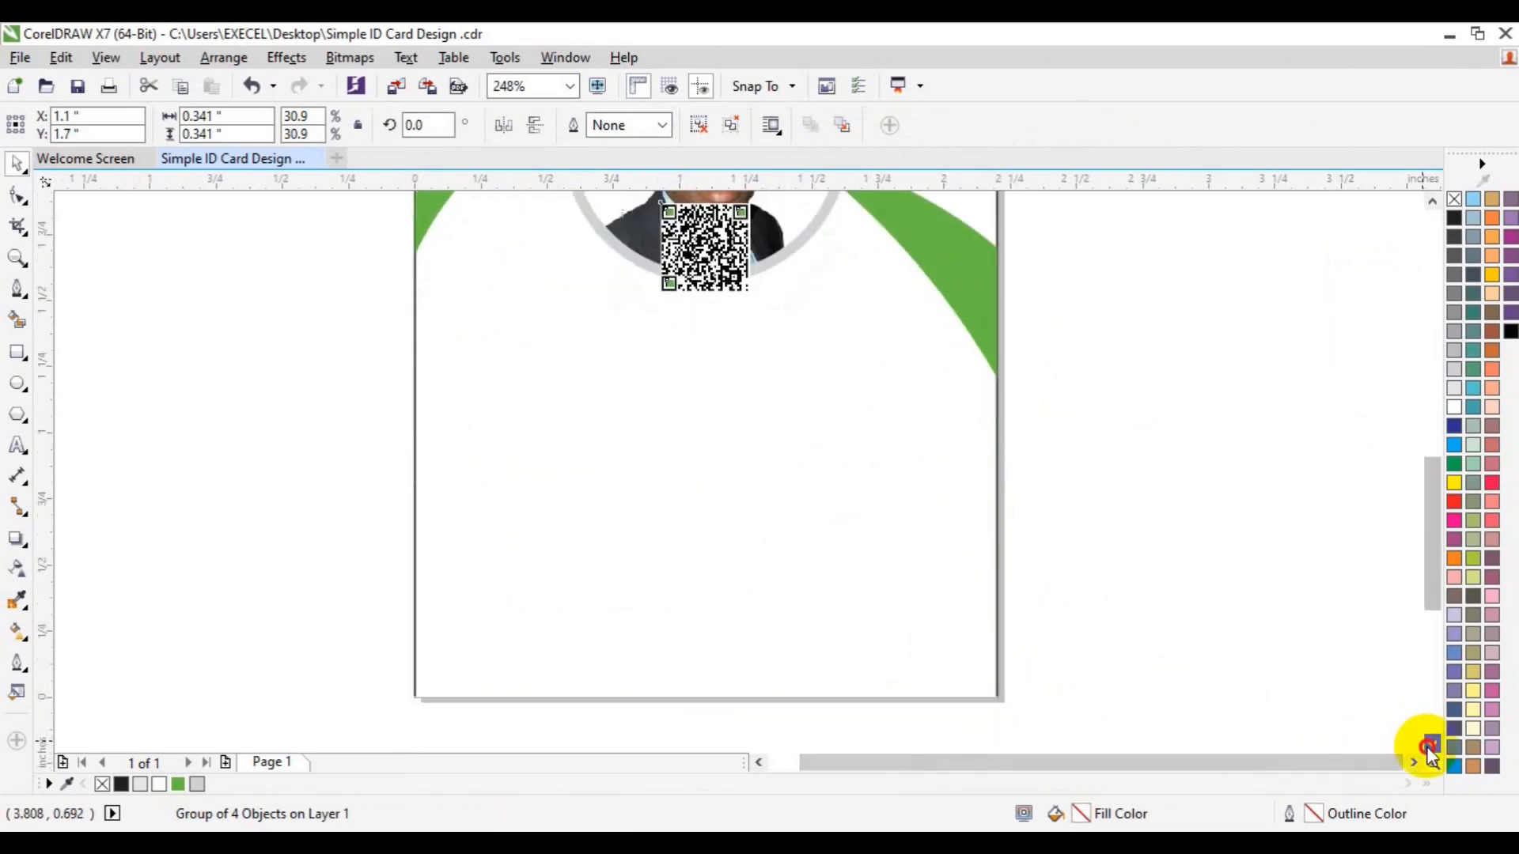
drag(712, 214, 779, 525)
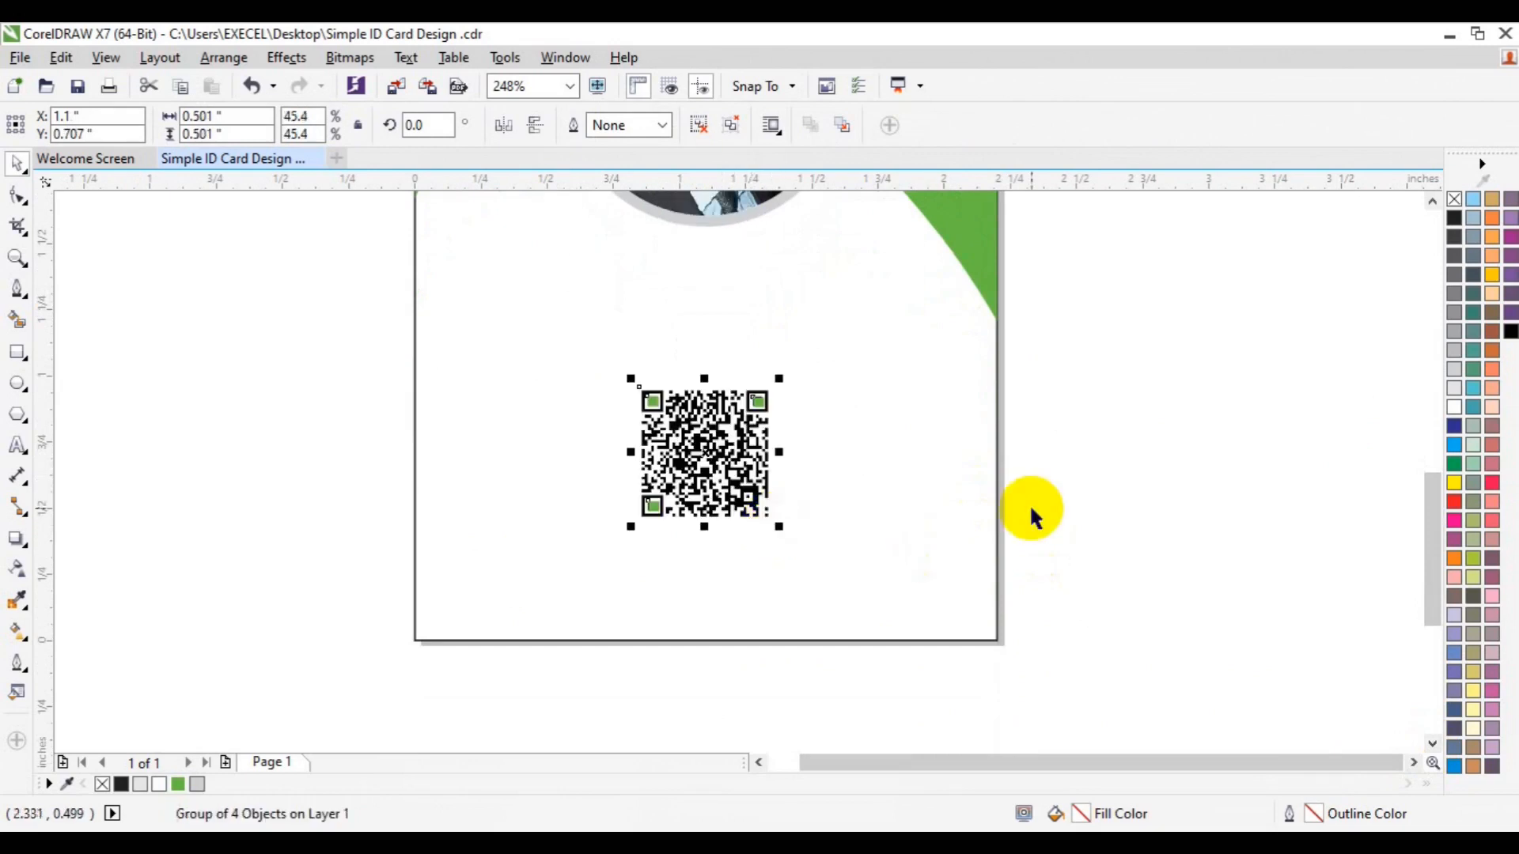
click(1158, 549)
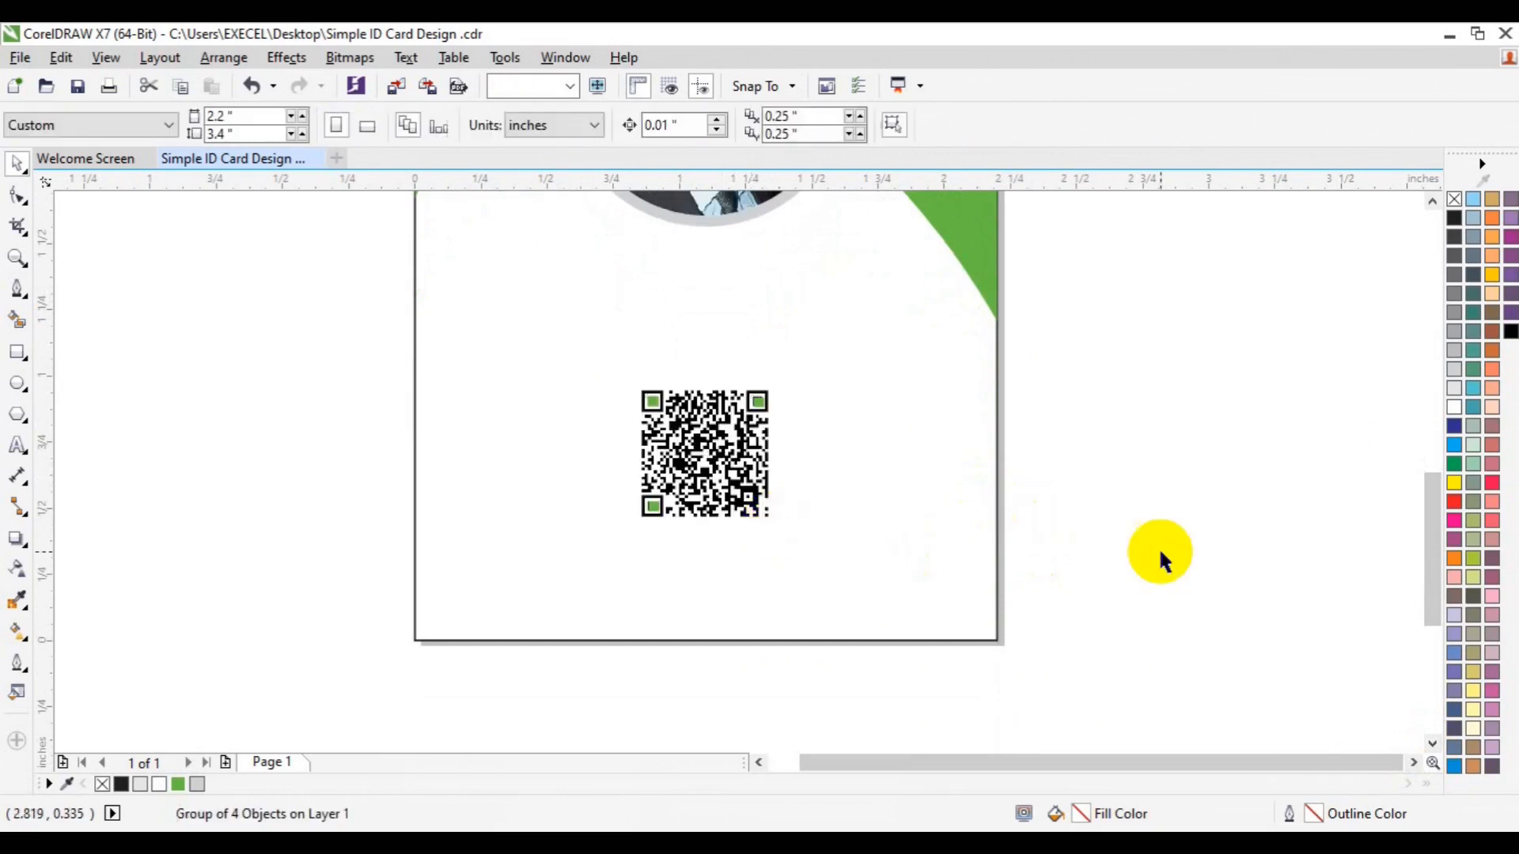
Draw a 2.2-inch band across the card's bottom, filled green with no outline
click(11, 356)
drag(415, 552, 994, 603)
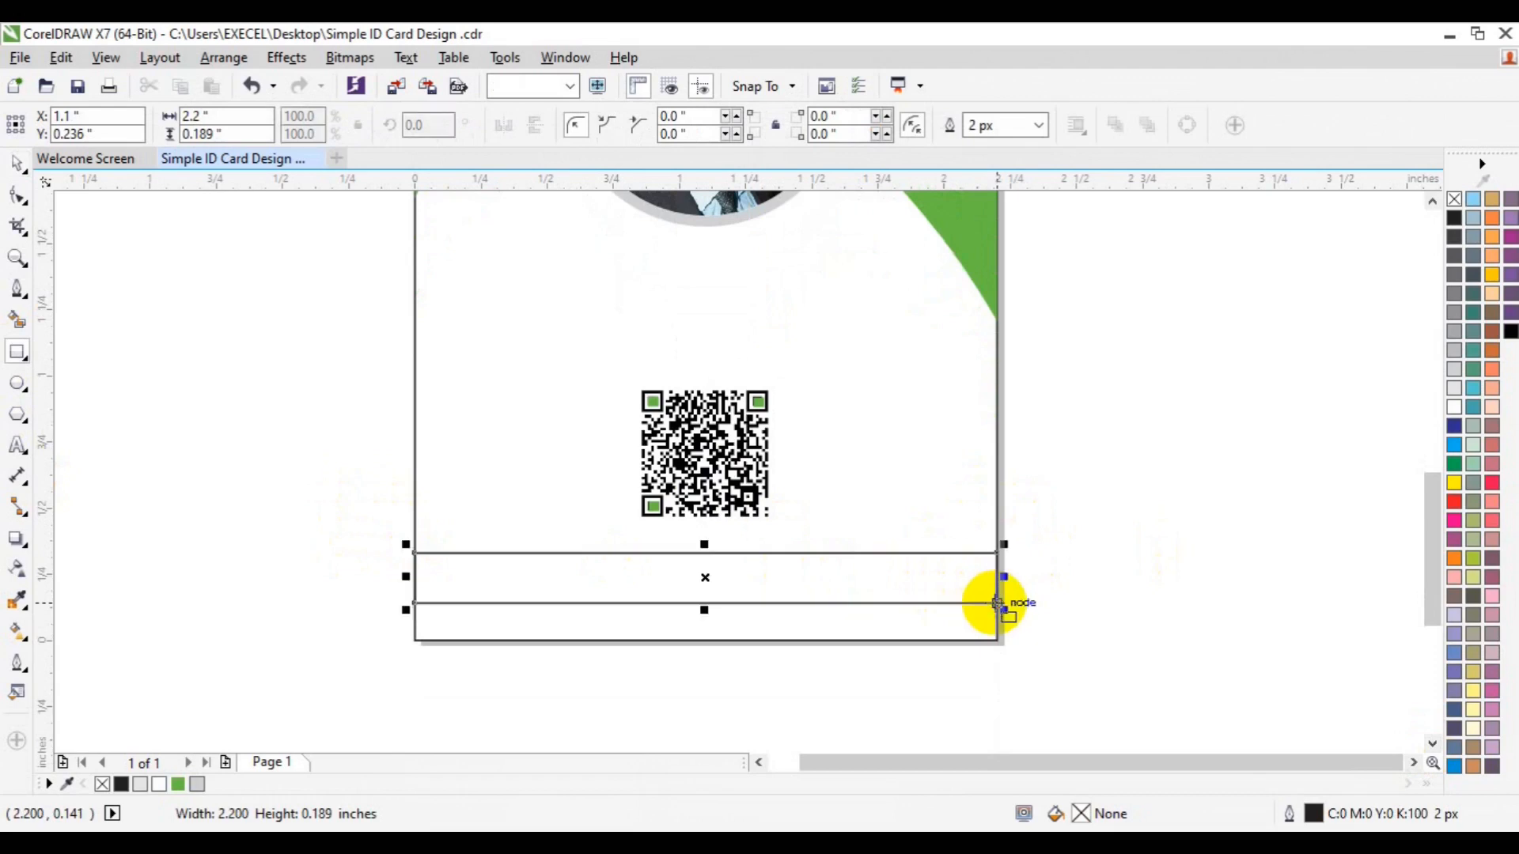
click(178, 783)
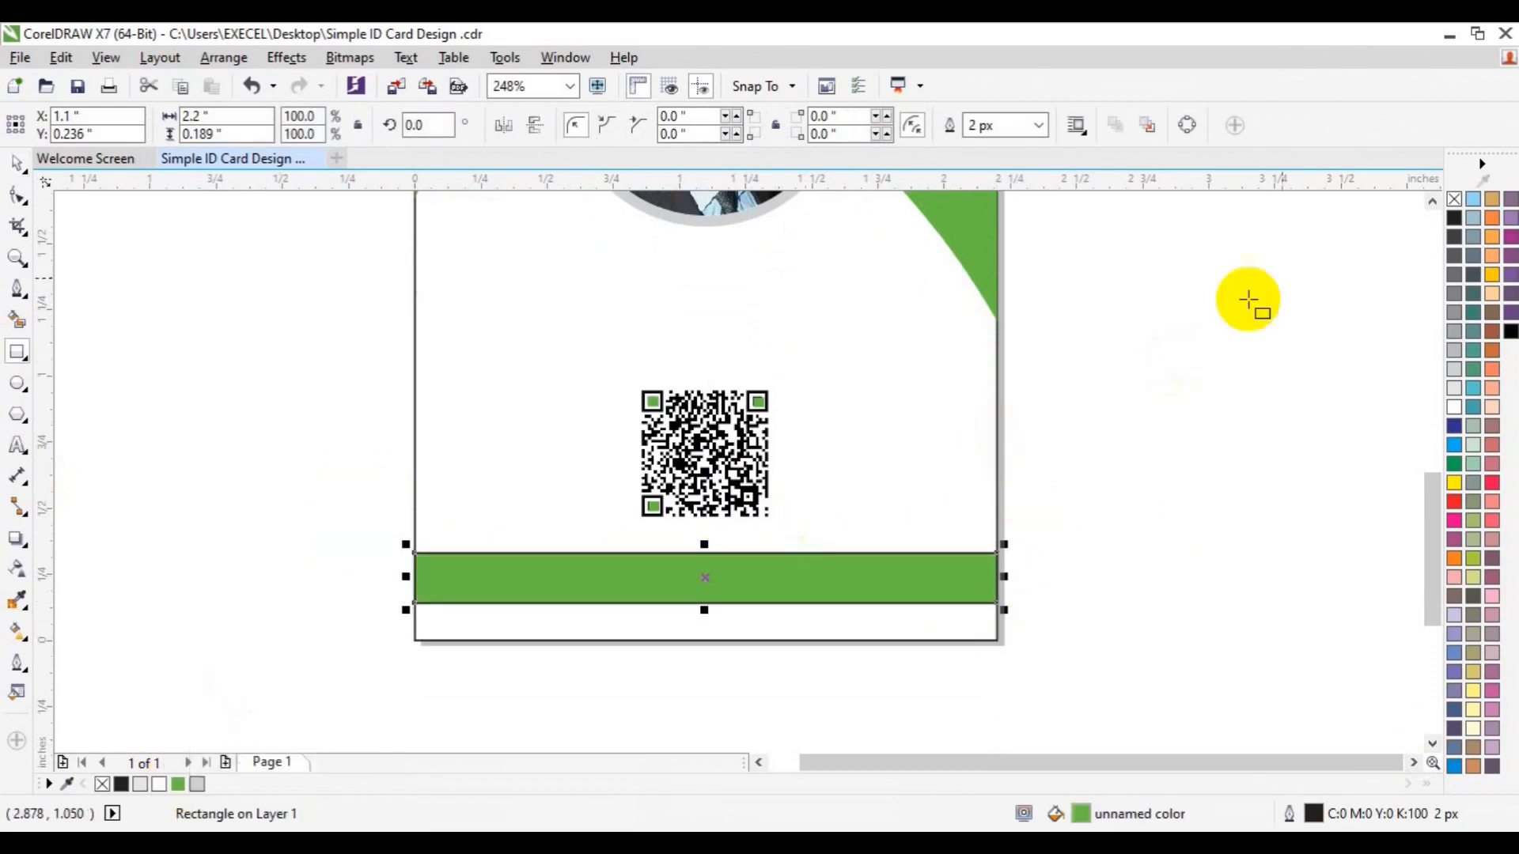
right_click(1454, 198)
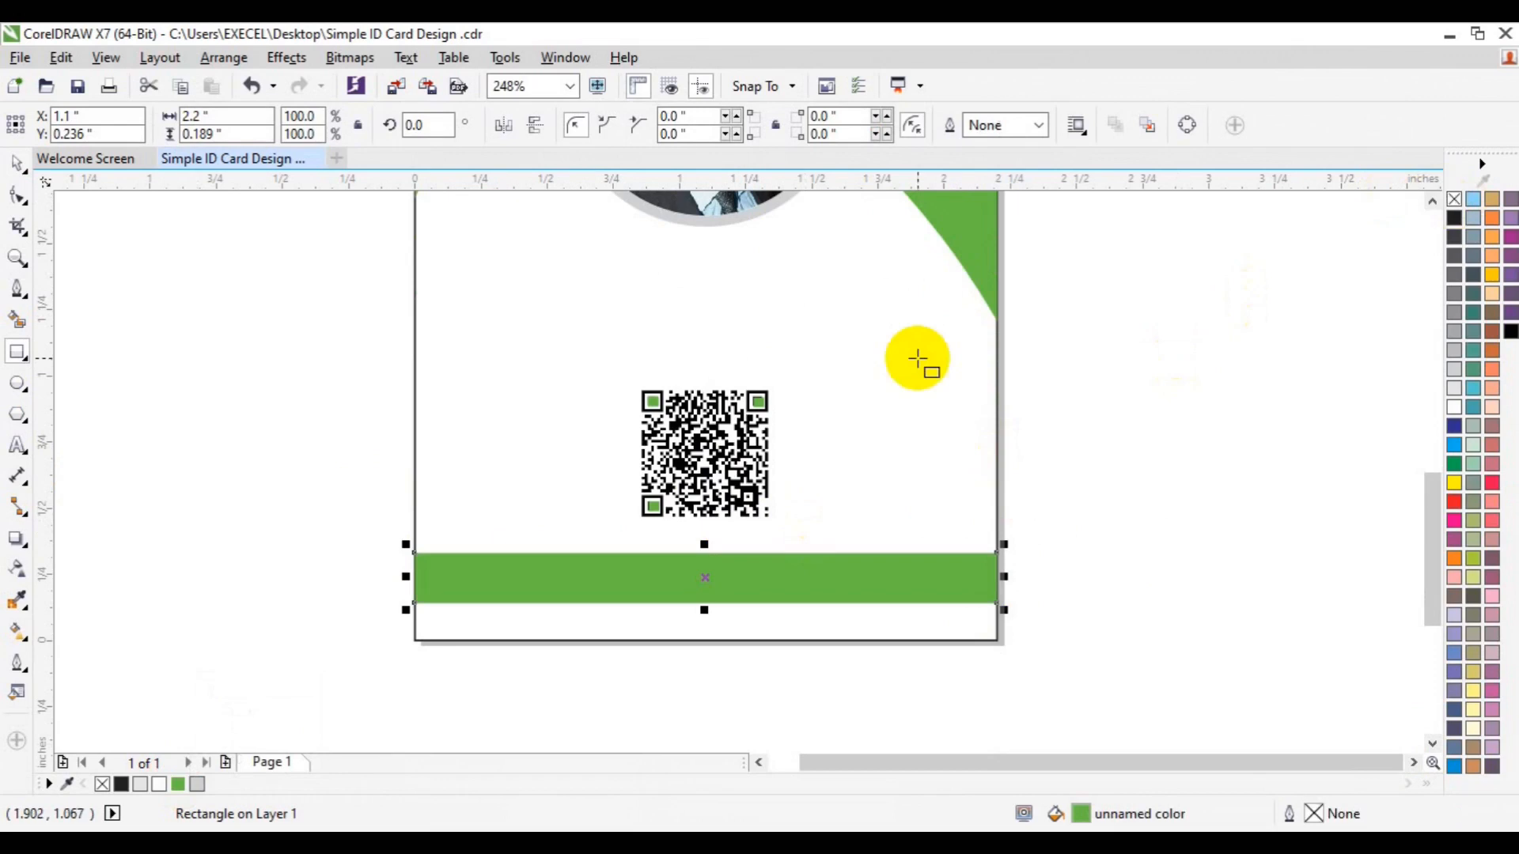
Add a no-fill copy of the band with a thin black outline, slightly above the original
key(ctrl+d)
drag(781, 509, 705, 561)
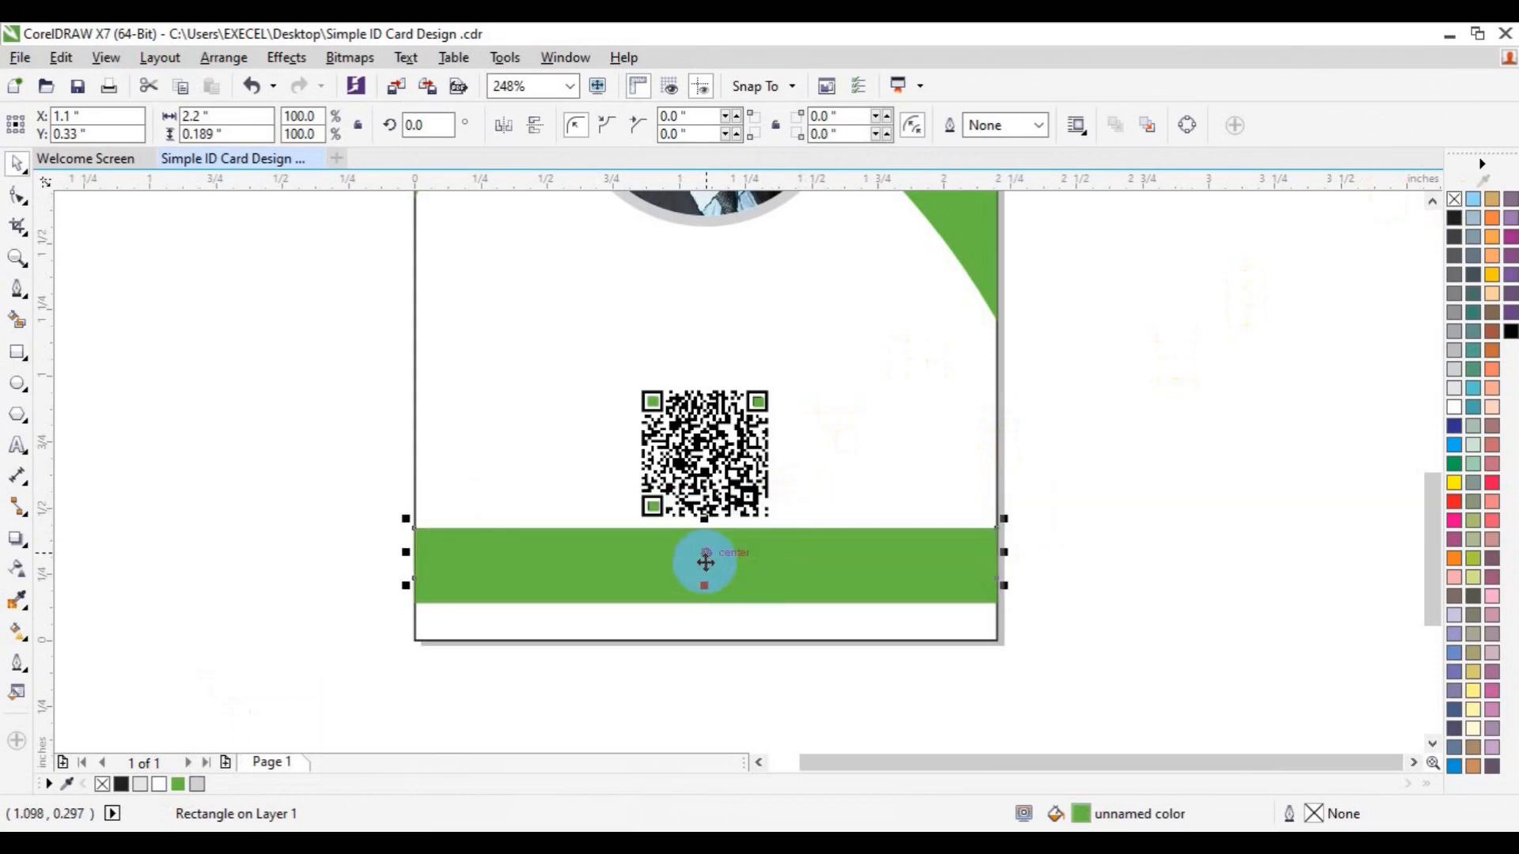
click(1454, 201)
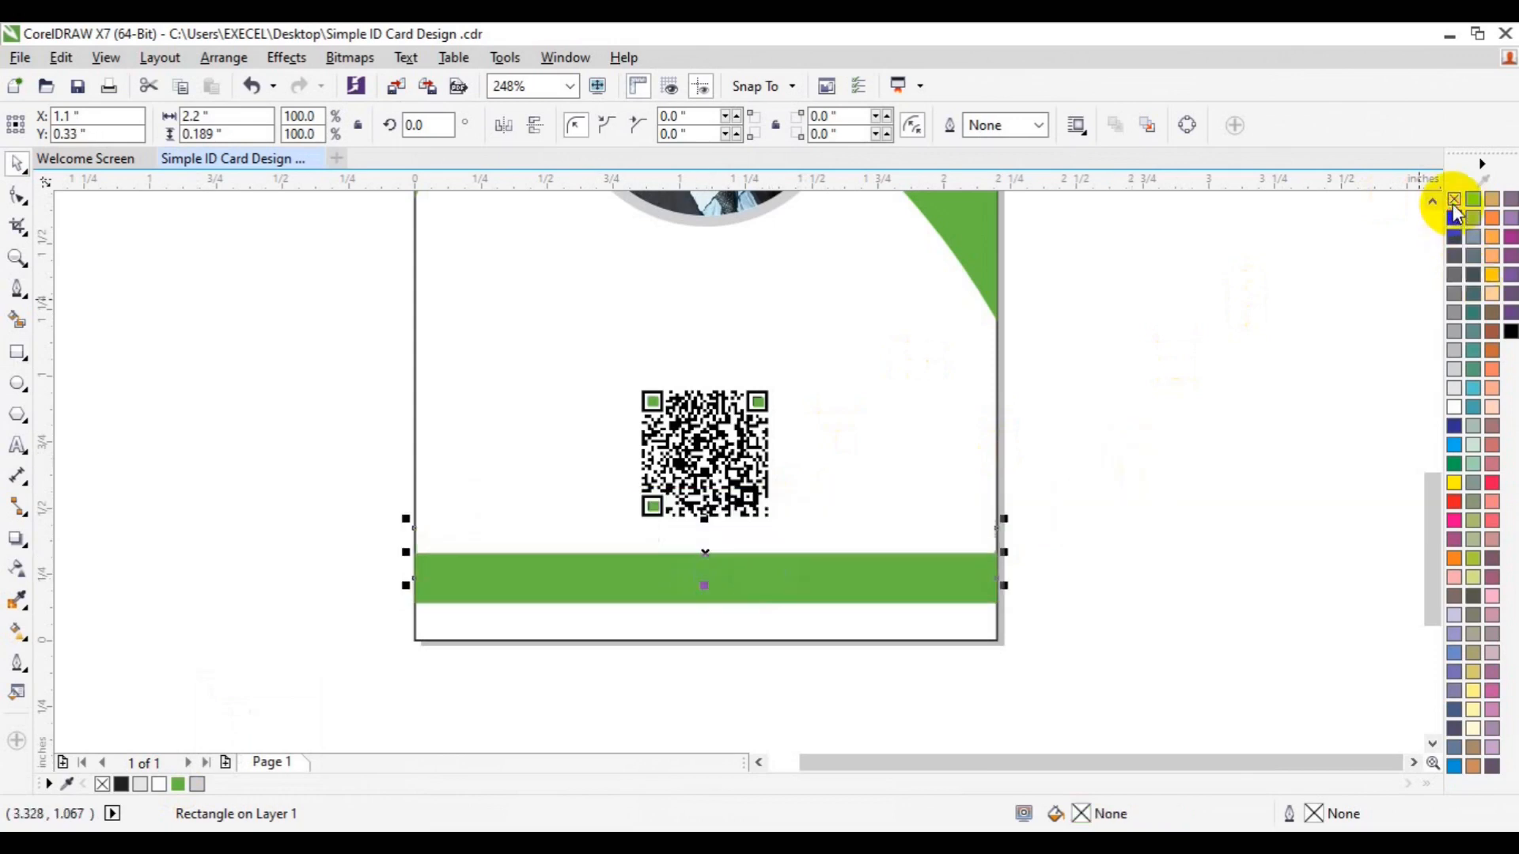
right_click(1454, 218)
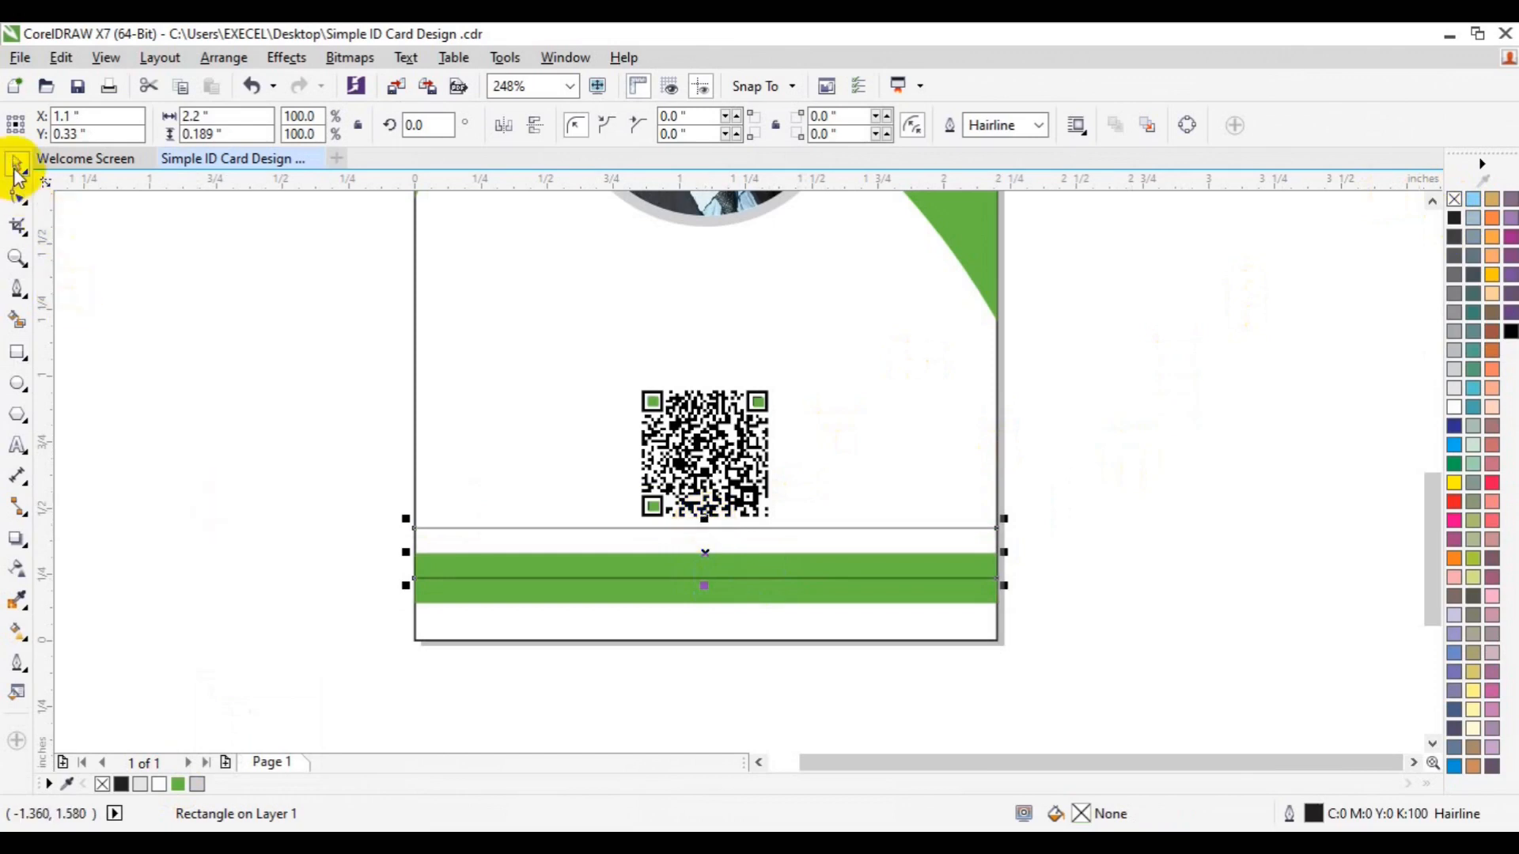
key(Down)
key(Down)
key(Down)
key(Down)
key(Down)
key(Down)
key(Down)
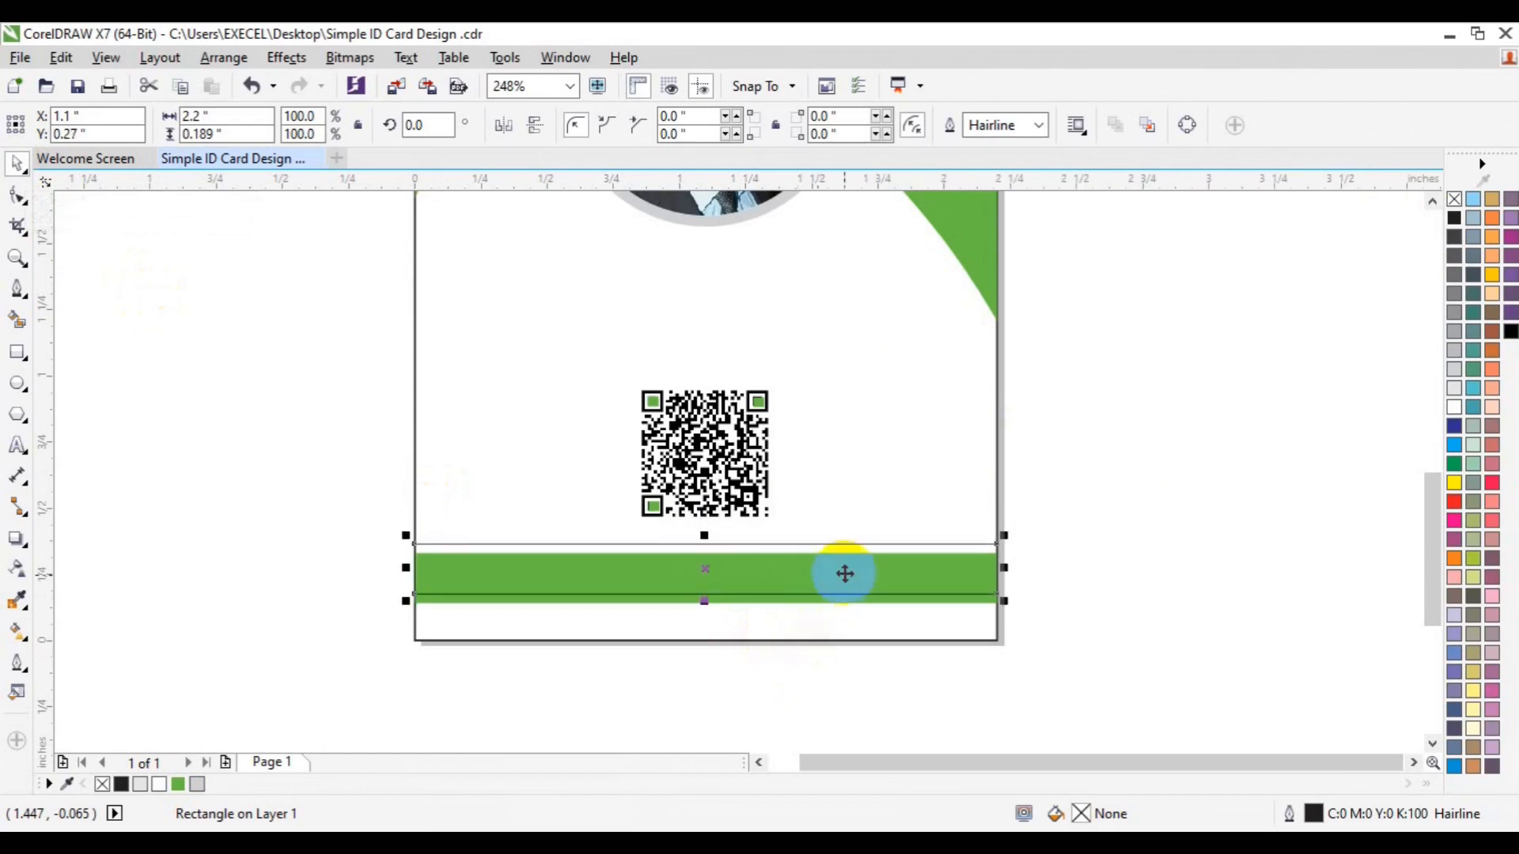
click(1239, 555)
Give the band a light grey outline instead of fill and Smart Fill its strips black
click(989, 603)
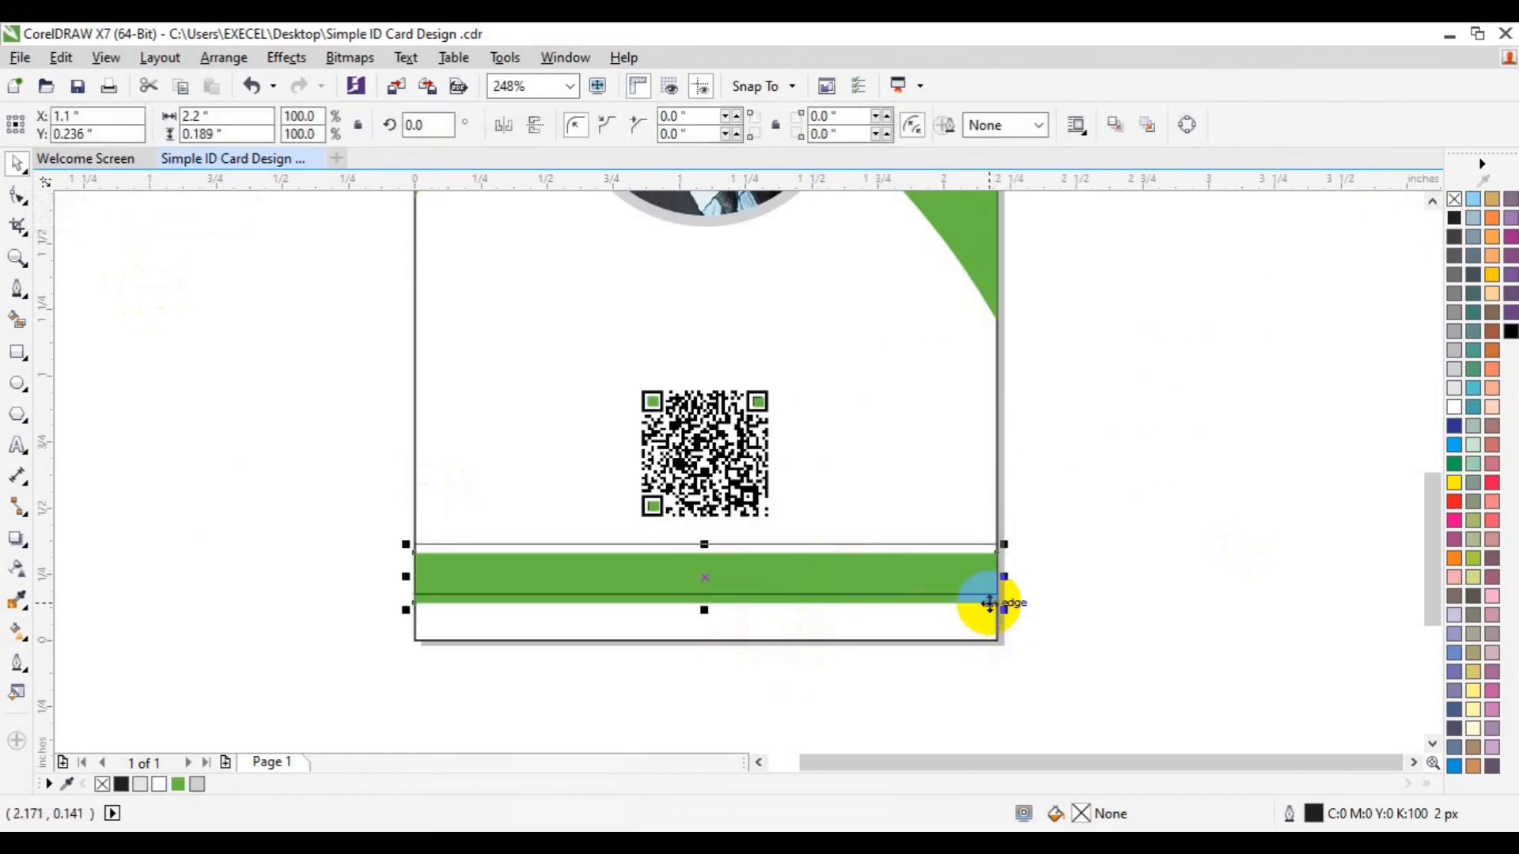
click(1455, 202)
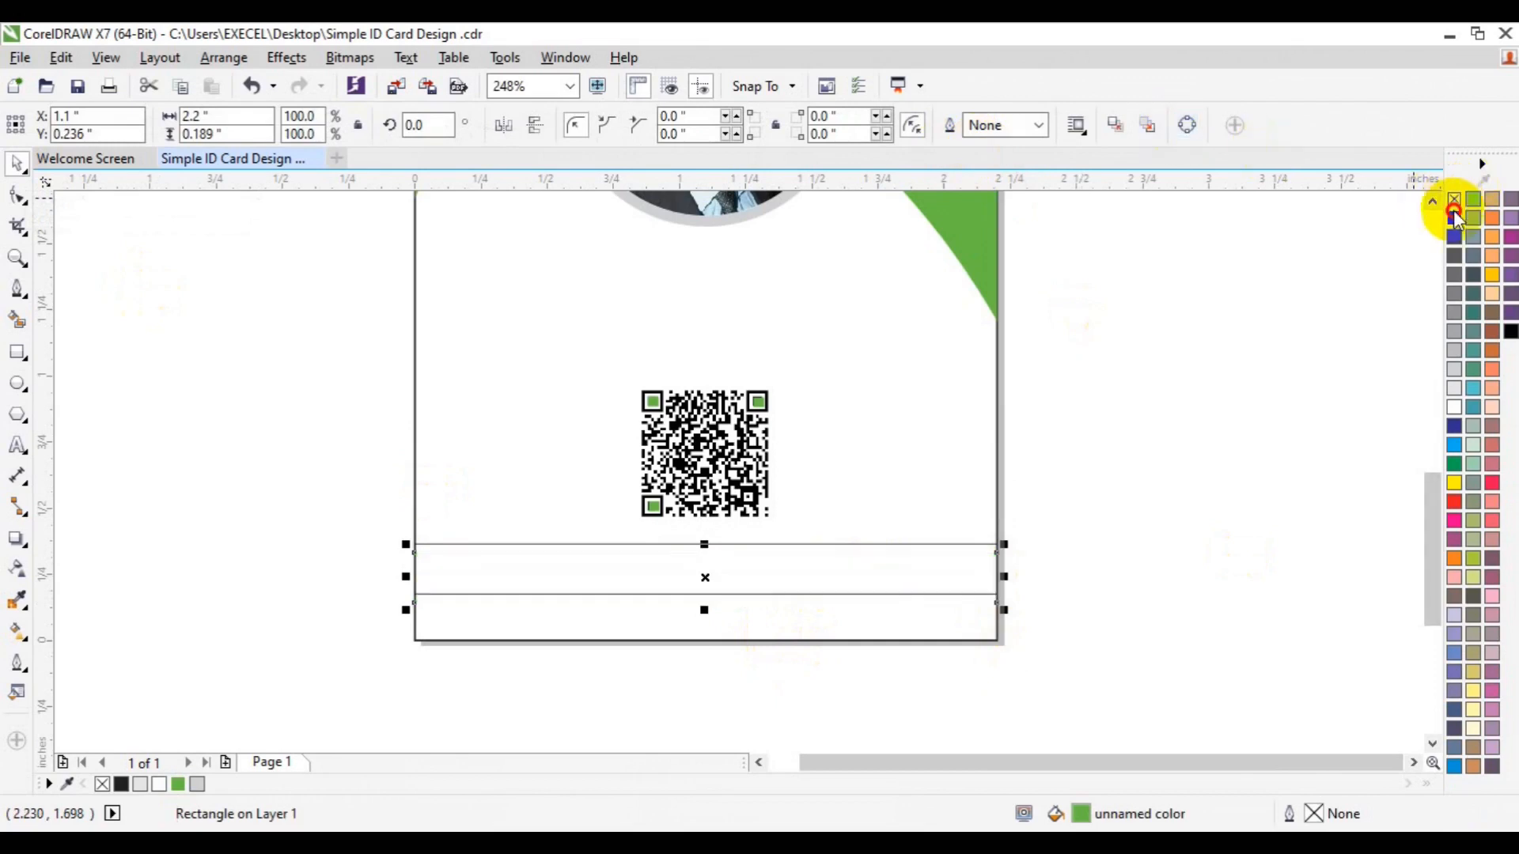
right_click(1453, 331)
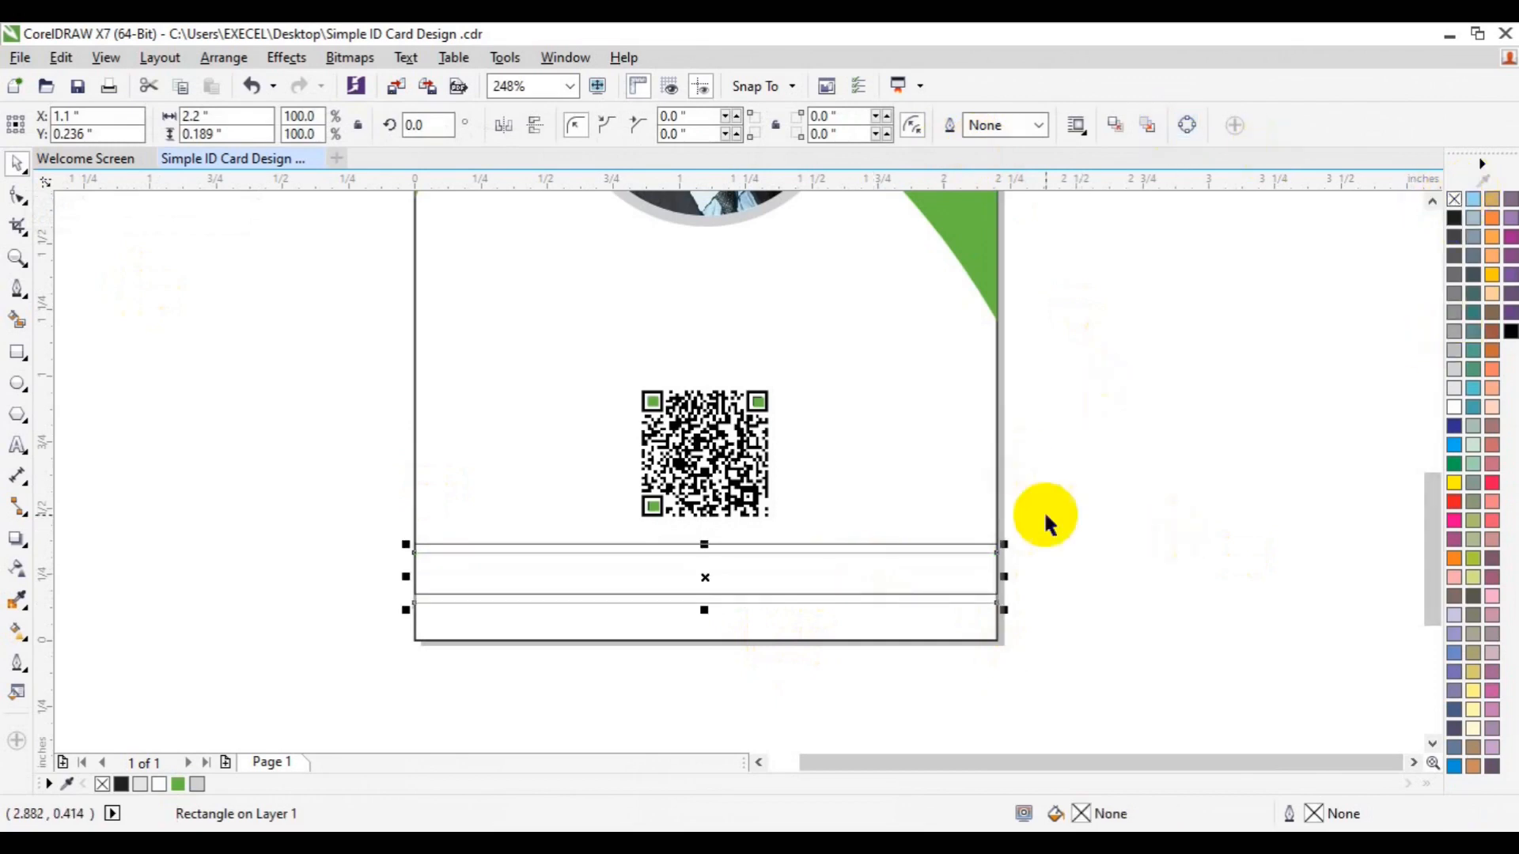
click(16, 319)
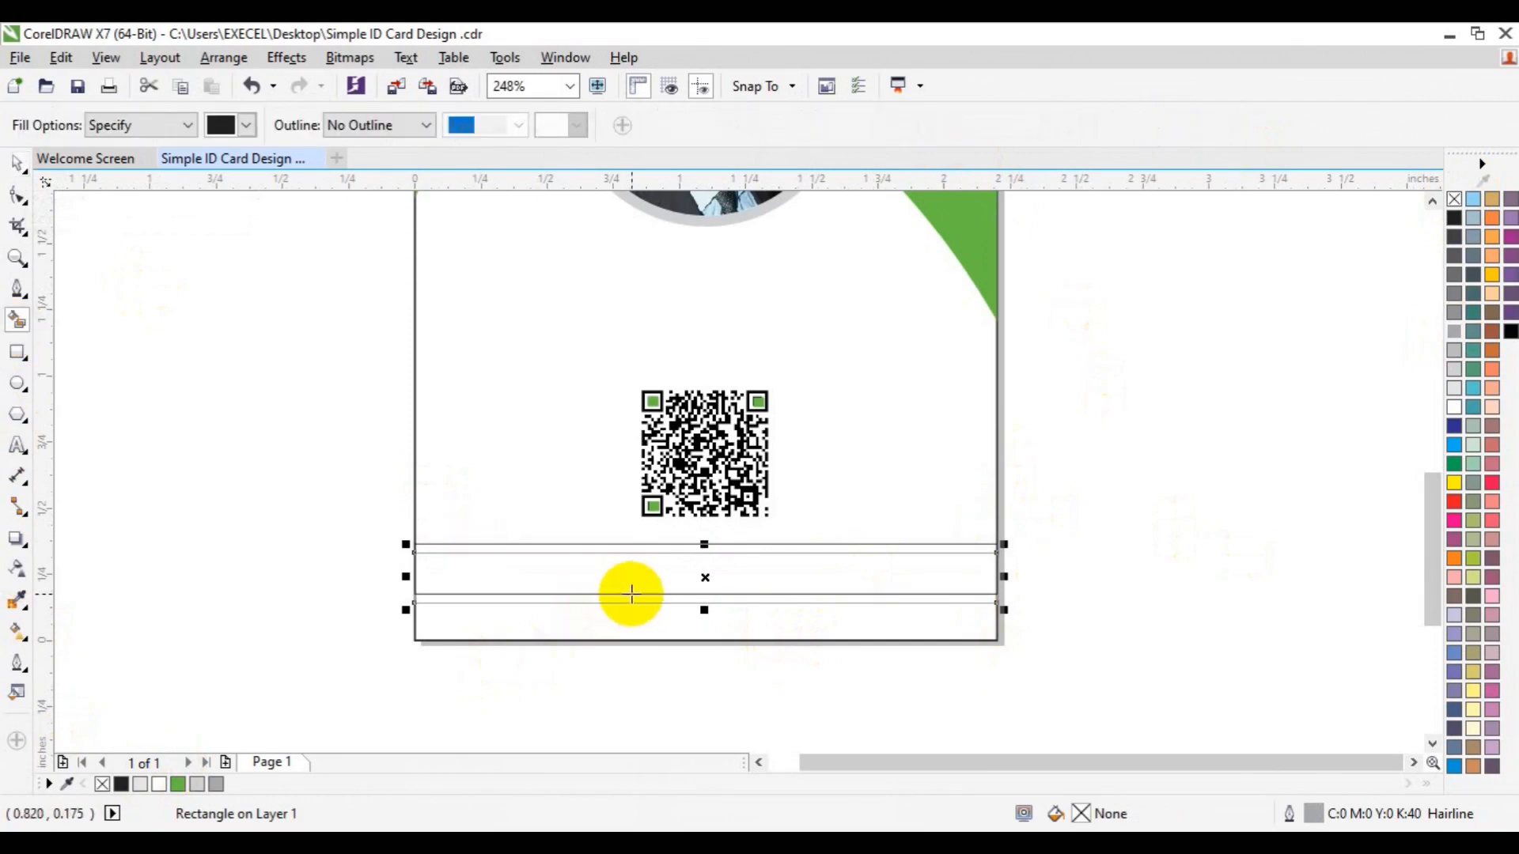
click(636, 599)
key(Up)
key(Up)
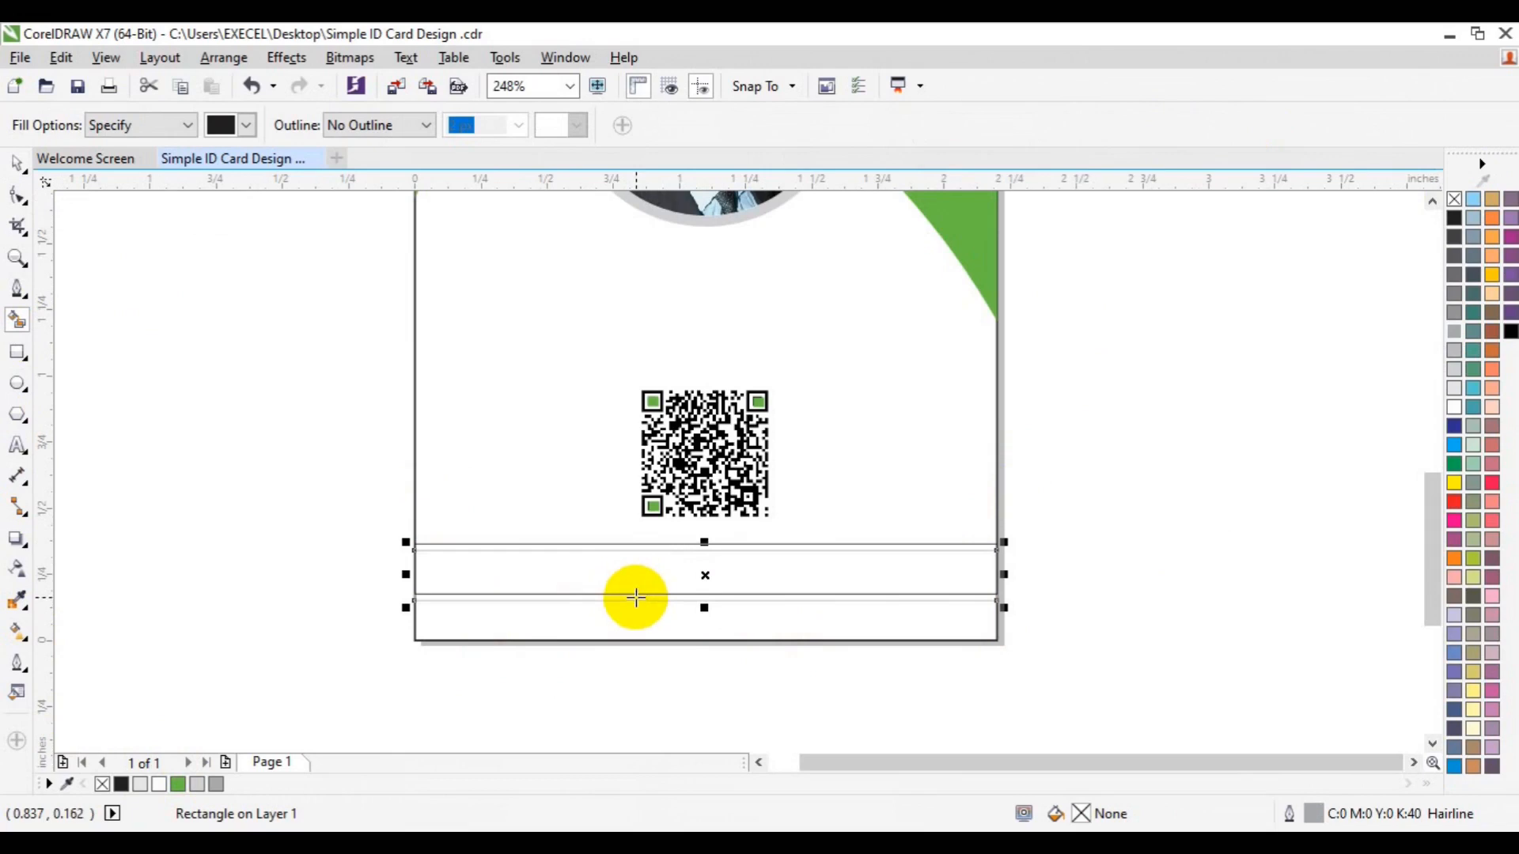
click(634, 598)
click(631, 552)
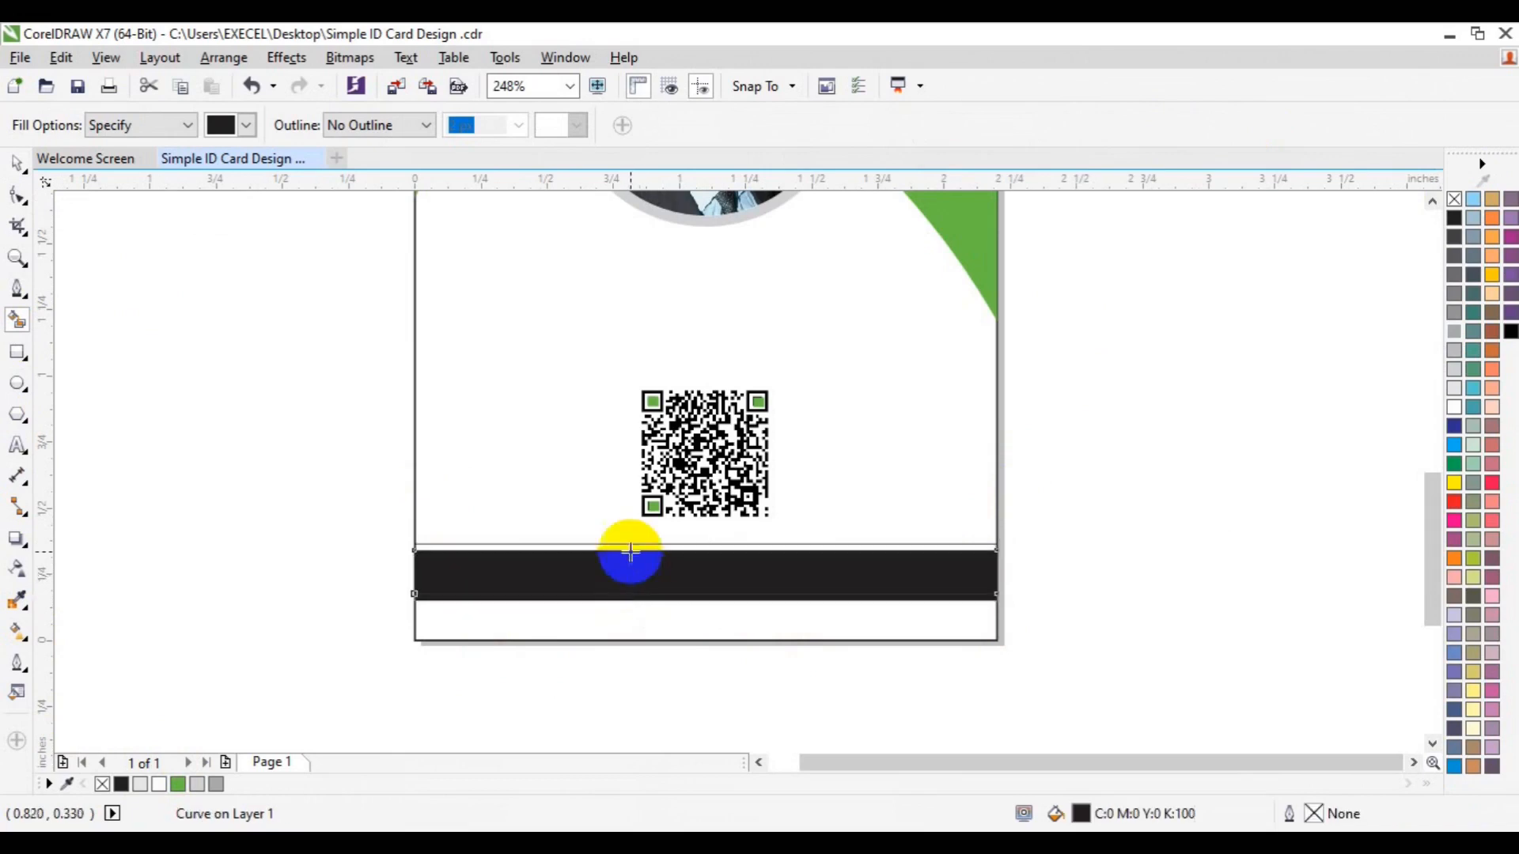
key(space)
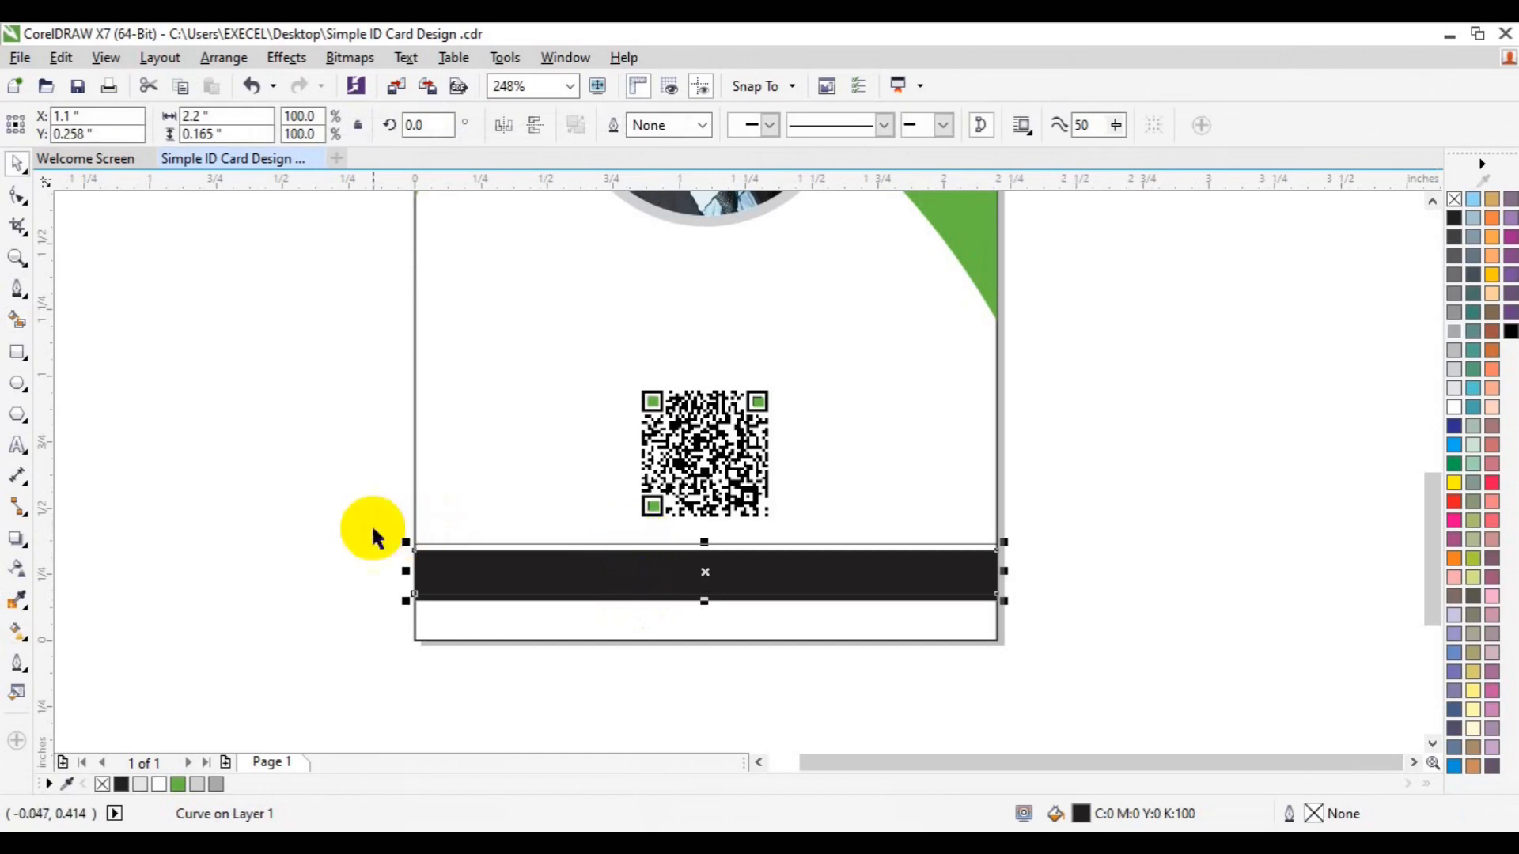
Move the thin line down to the band's bottom edge and colour it light grey
click(399, 536)
click(428, 550)
drag(427, 547, 443, 604)
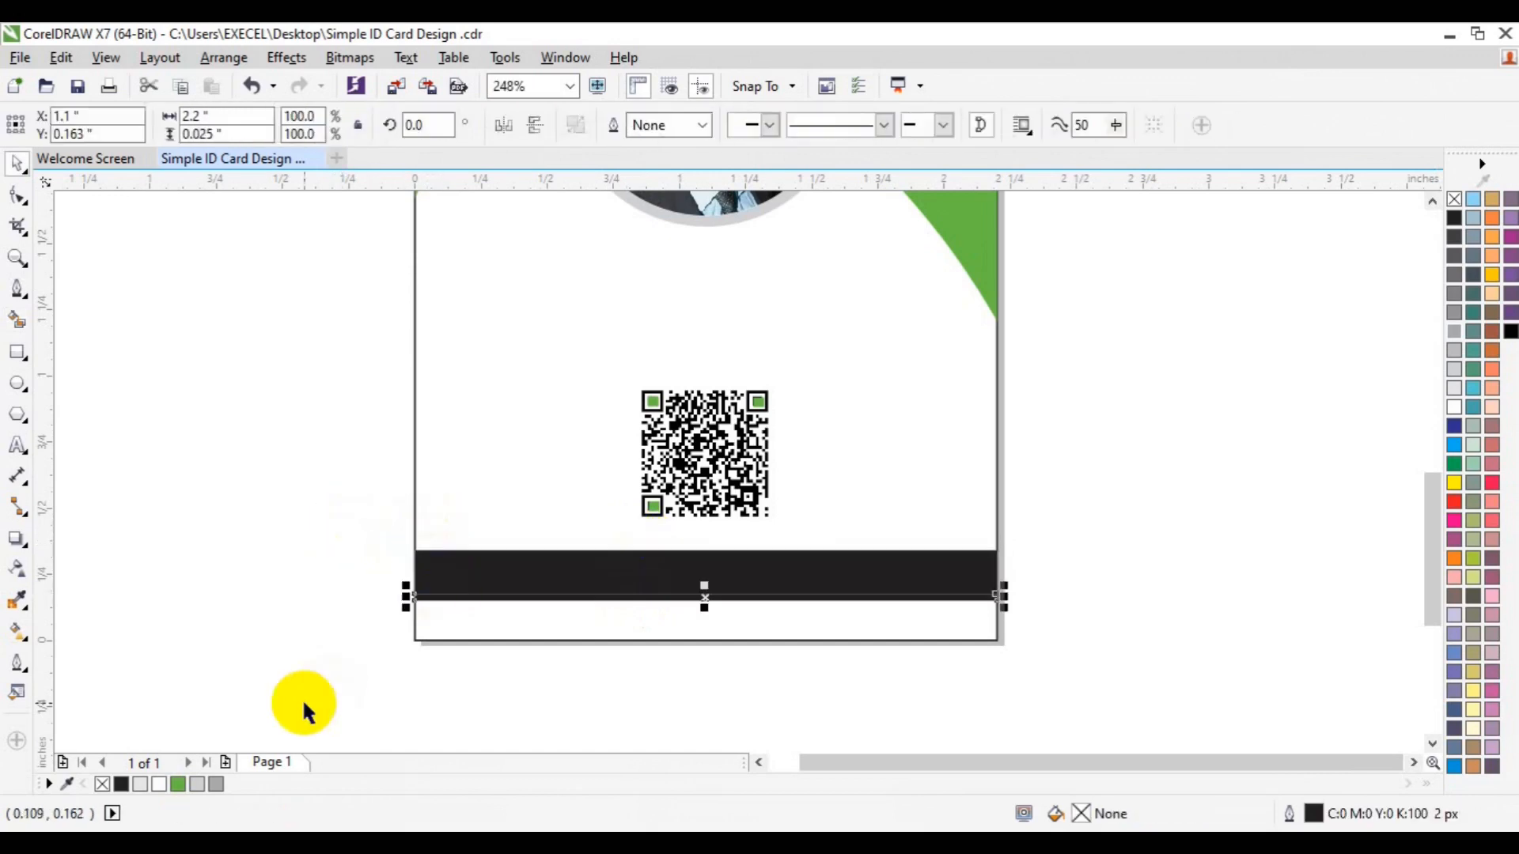
click(197, 784)
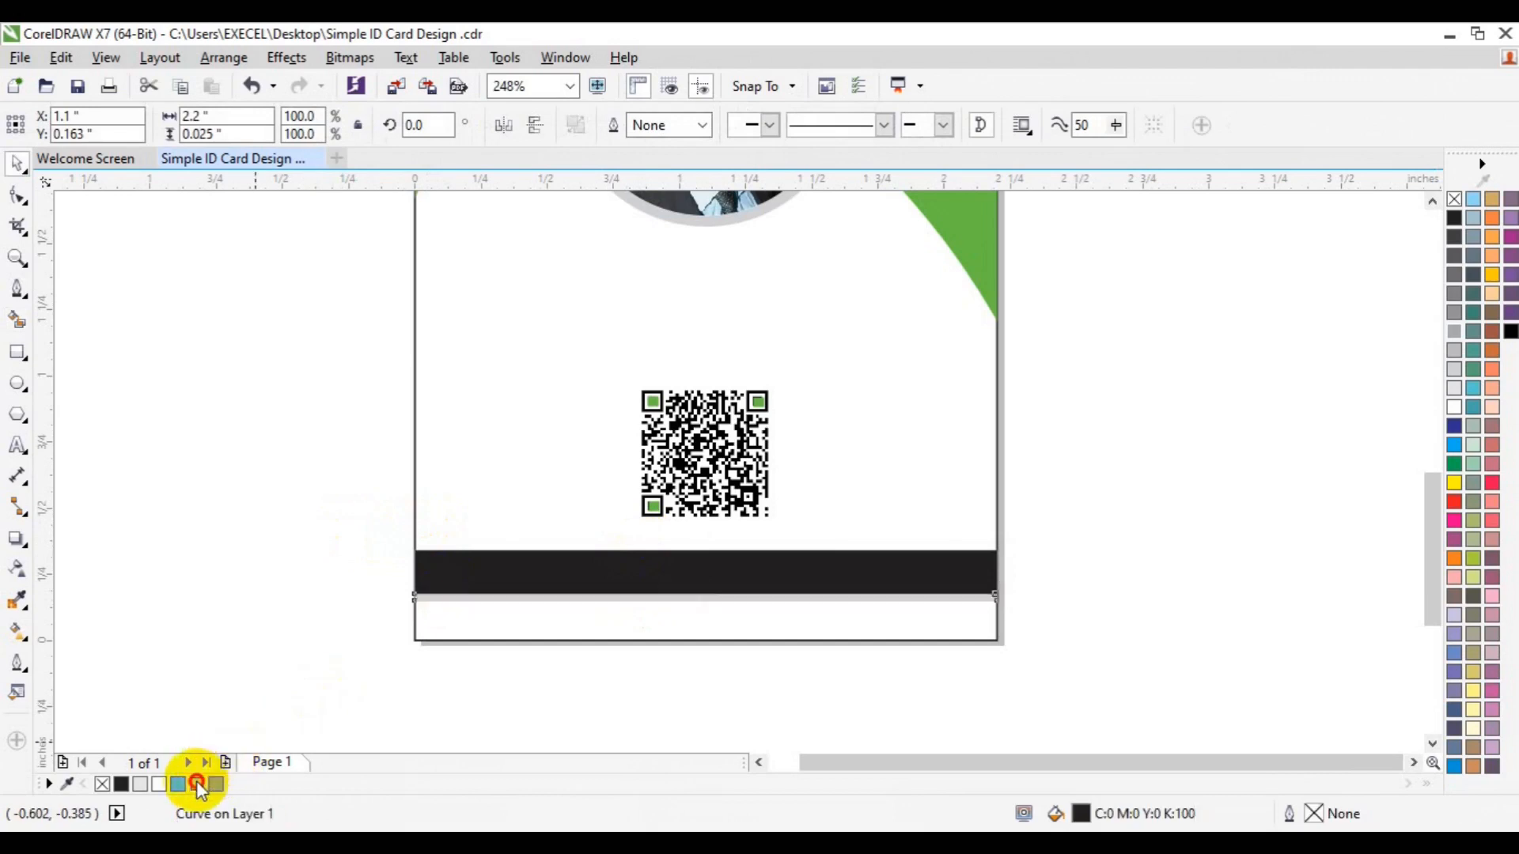
Stretch the band to about 127% height, fill it green, and group the pieces
click(451, 557)
drag(705, 540, 705, 537)
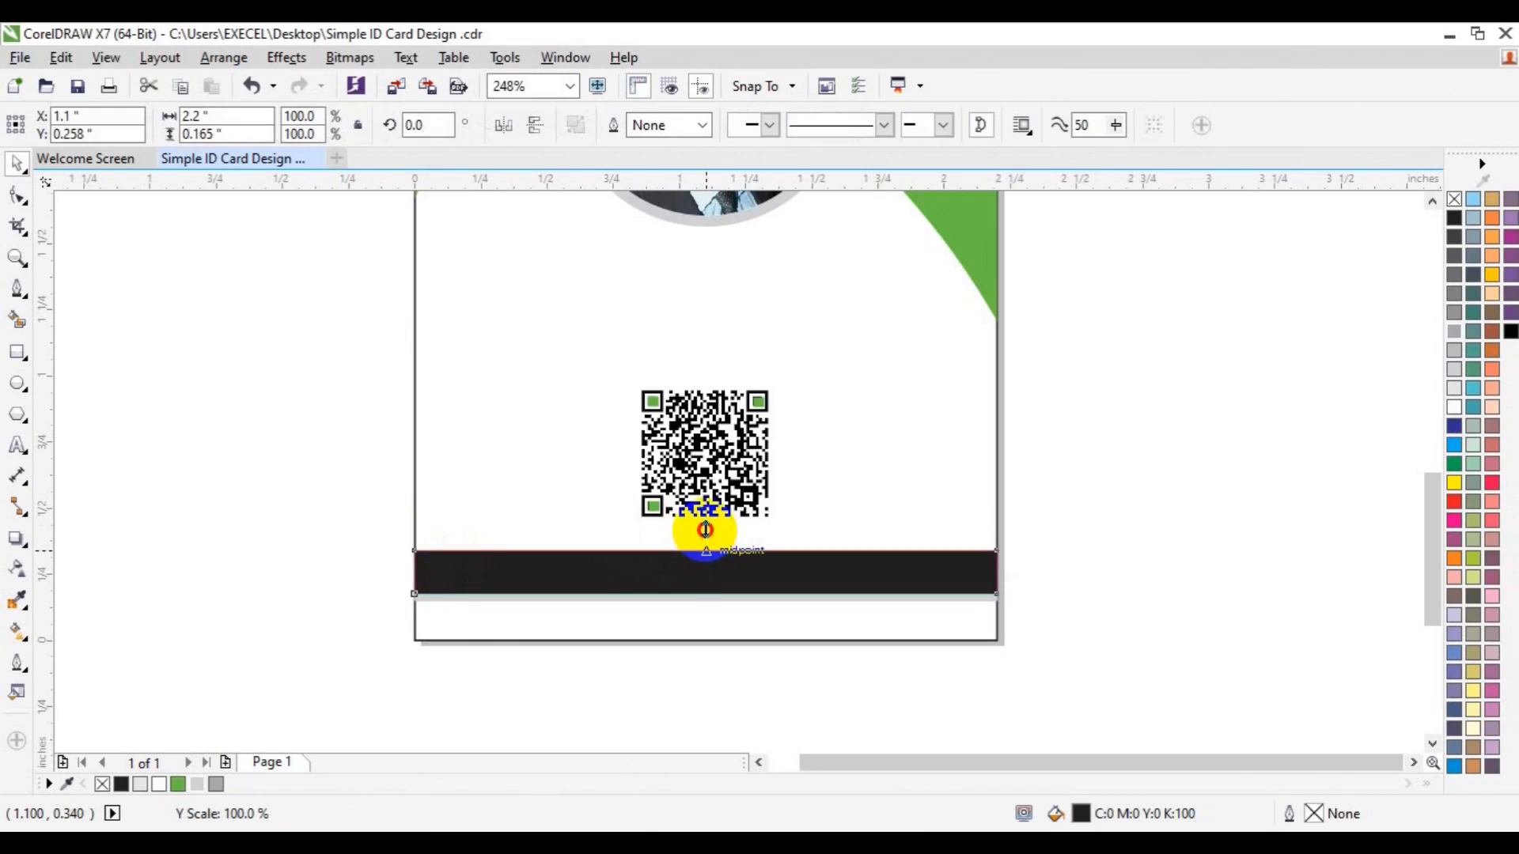
drag(704, 529, 703, 526)
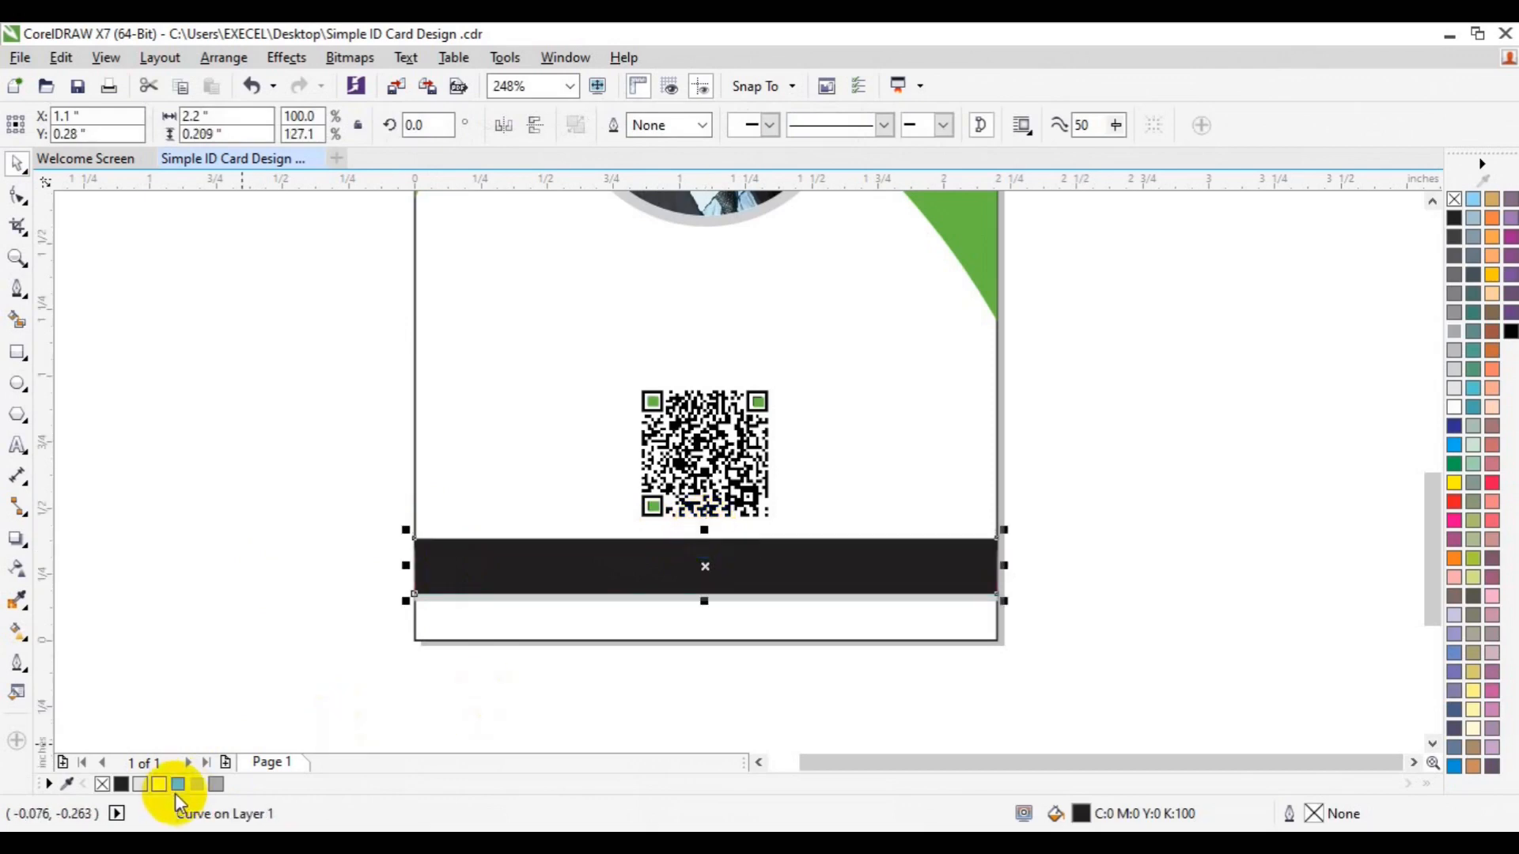
click(178, 784)
drag(254, 479, 1017, 655)
key(ctrl+g)
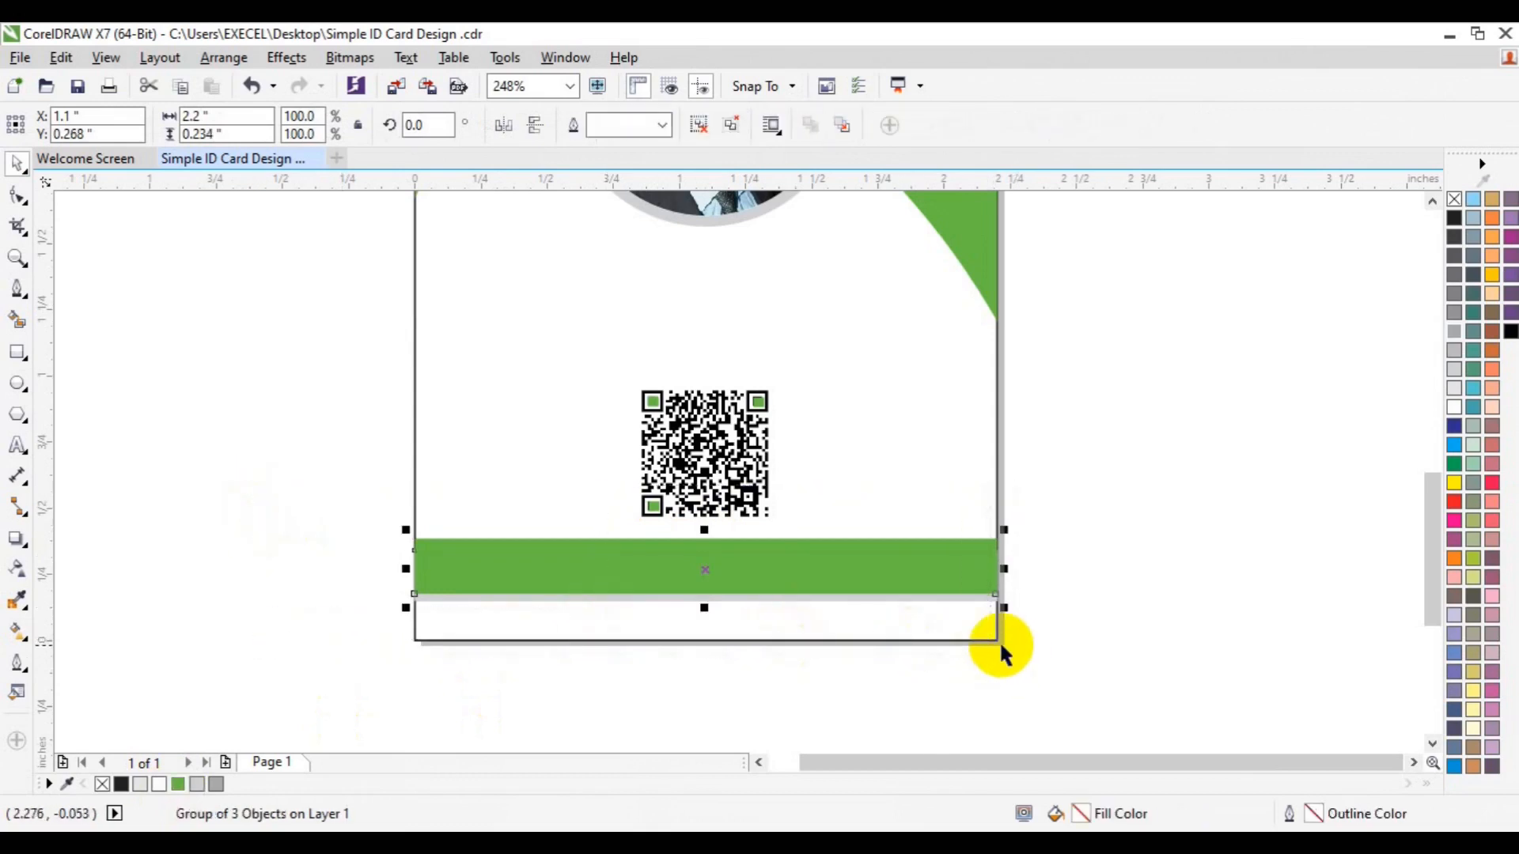
shift+click(972, 636)
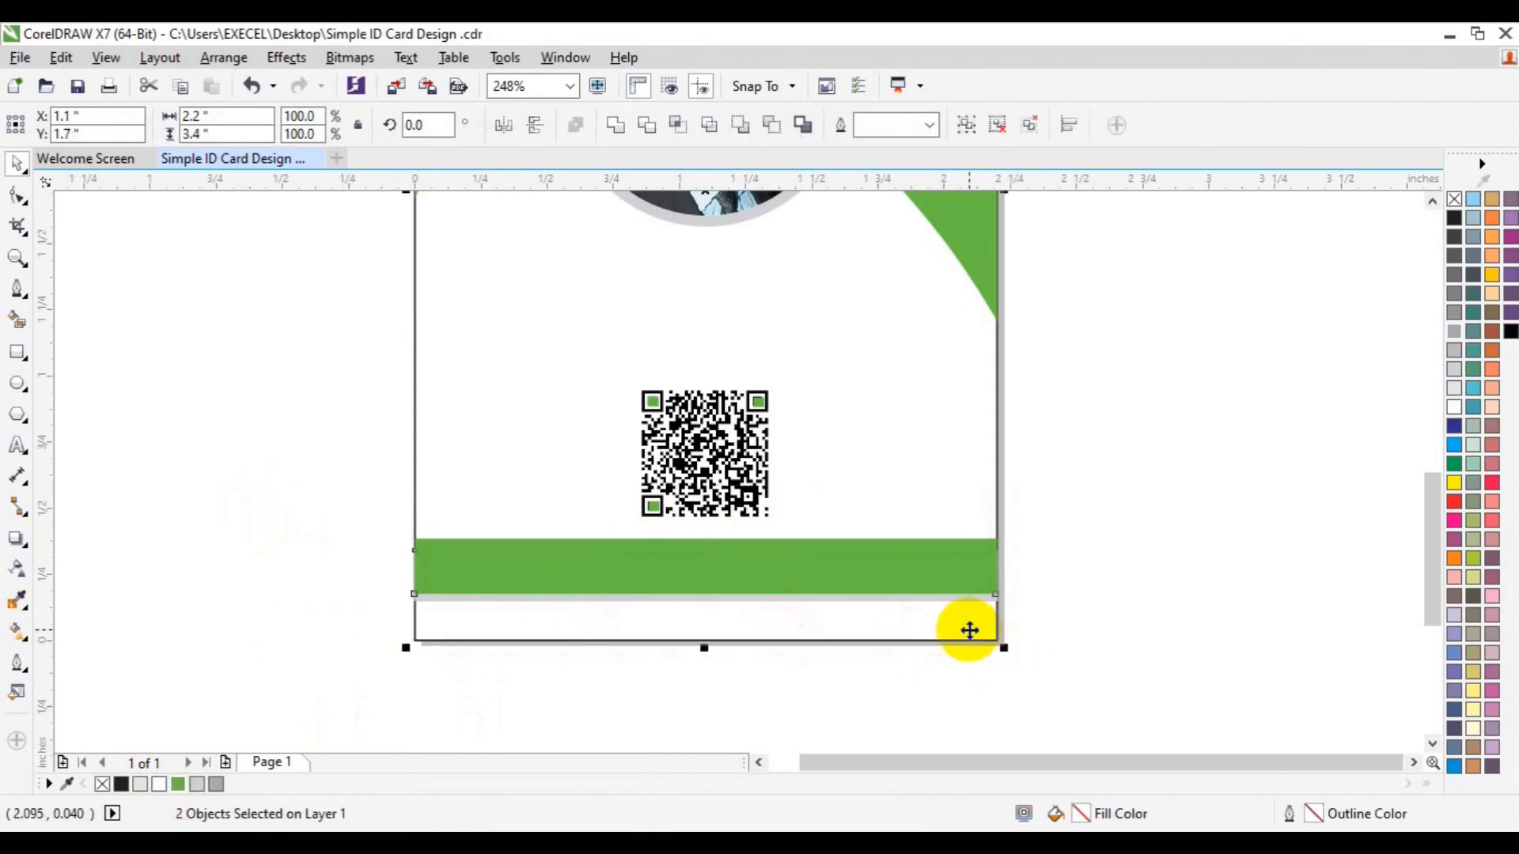
click(1149, 554)
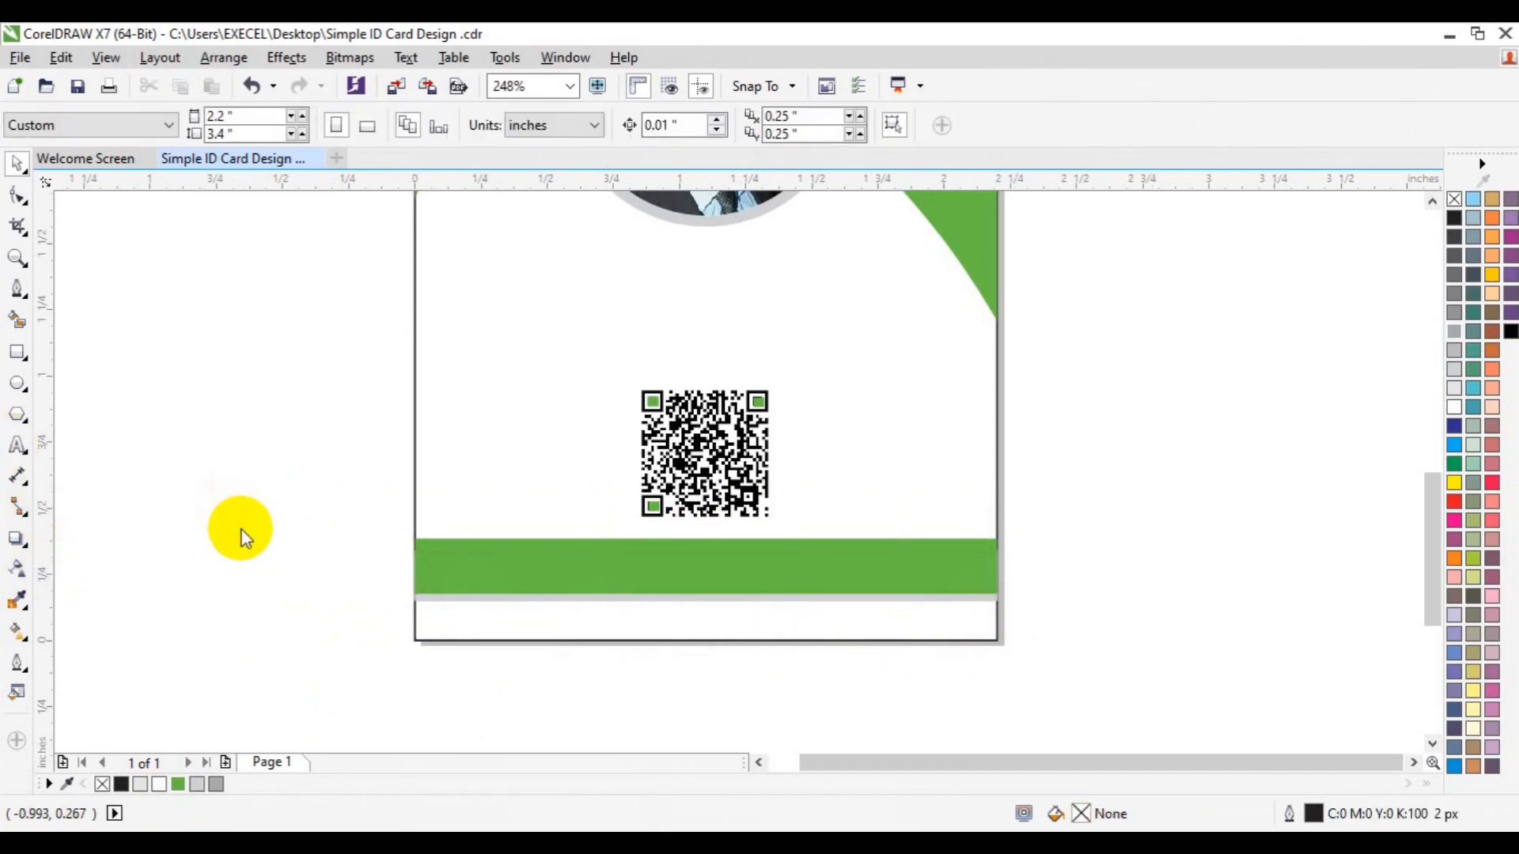
key(F8)
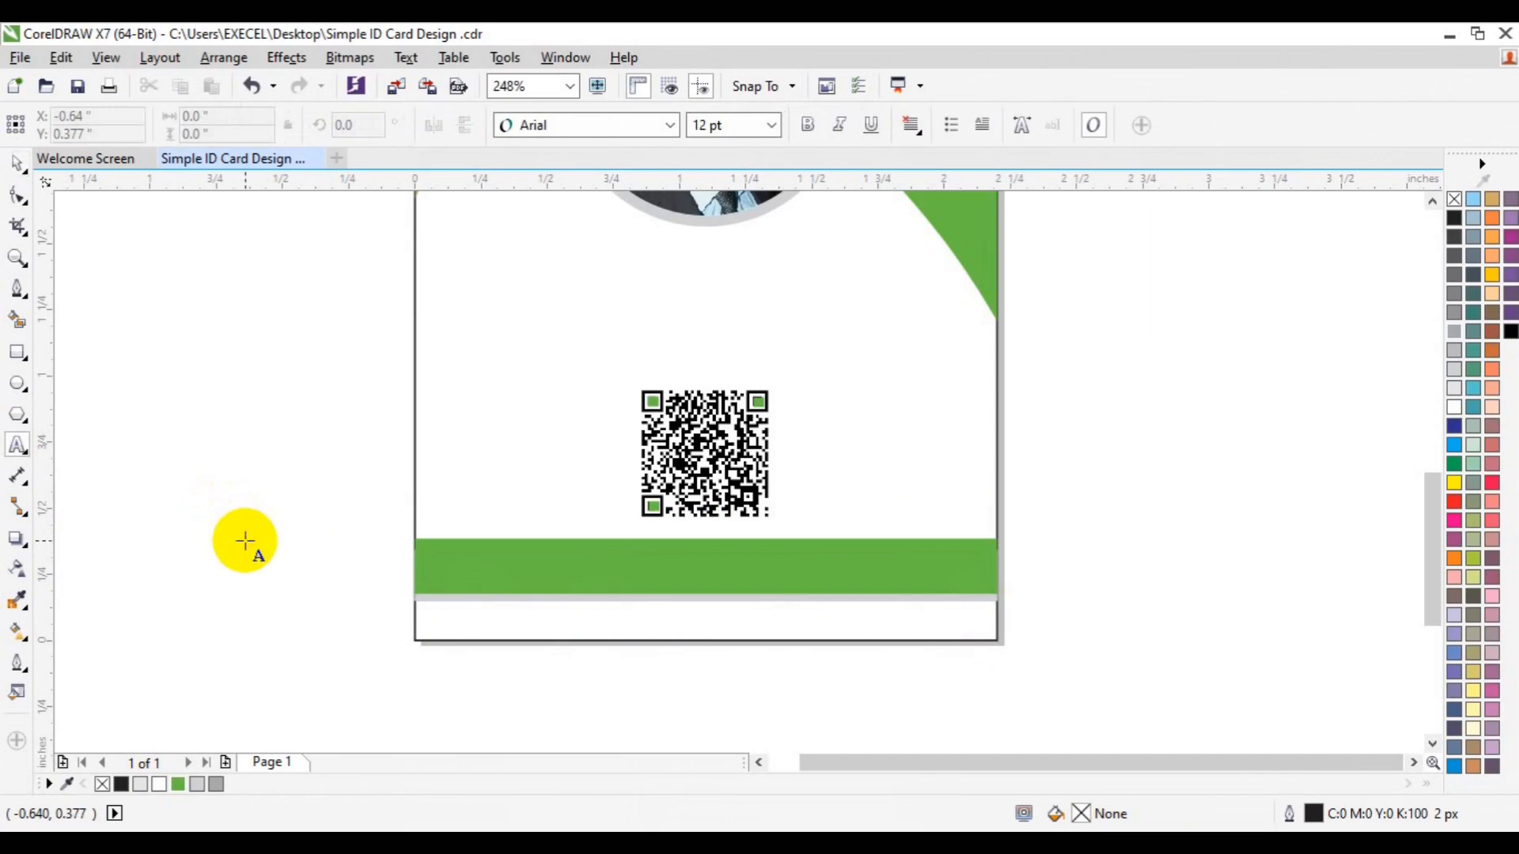
click(246, 541)
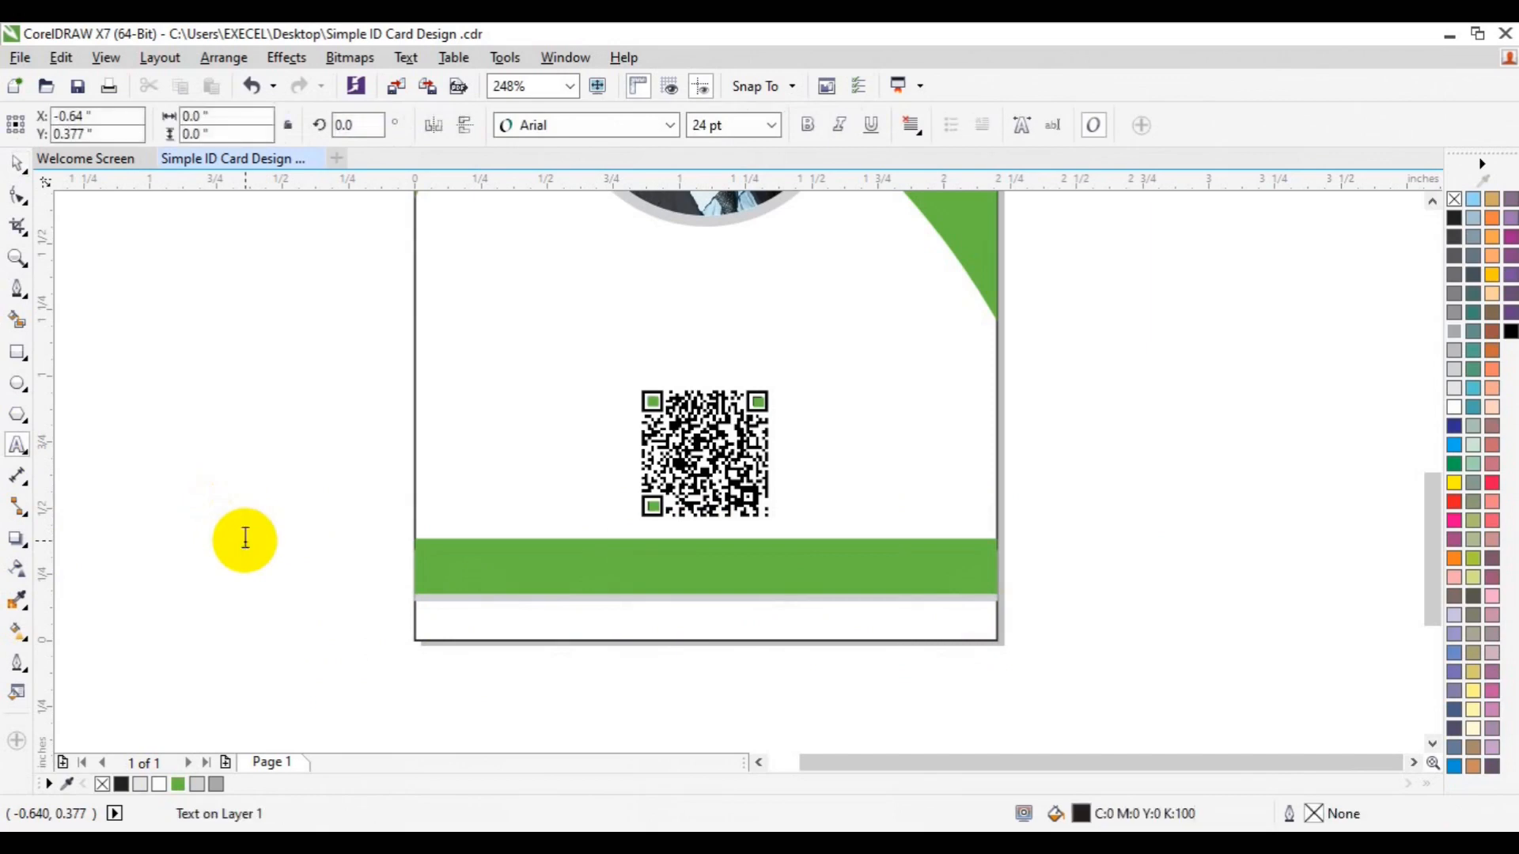
text(www.xl)
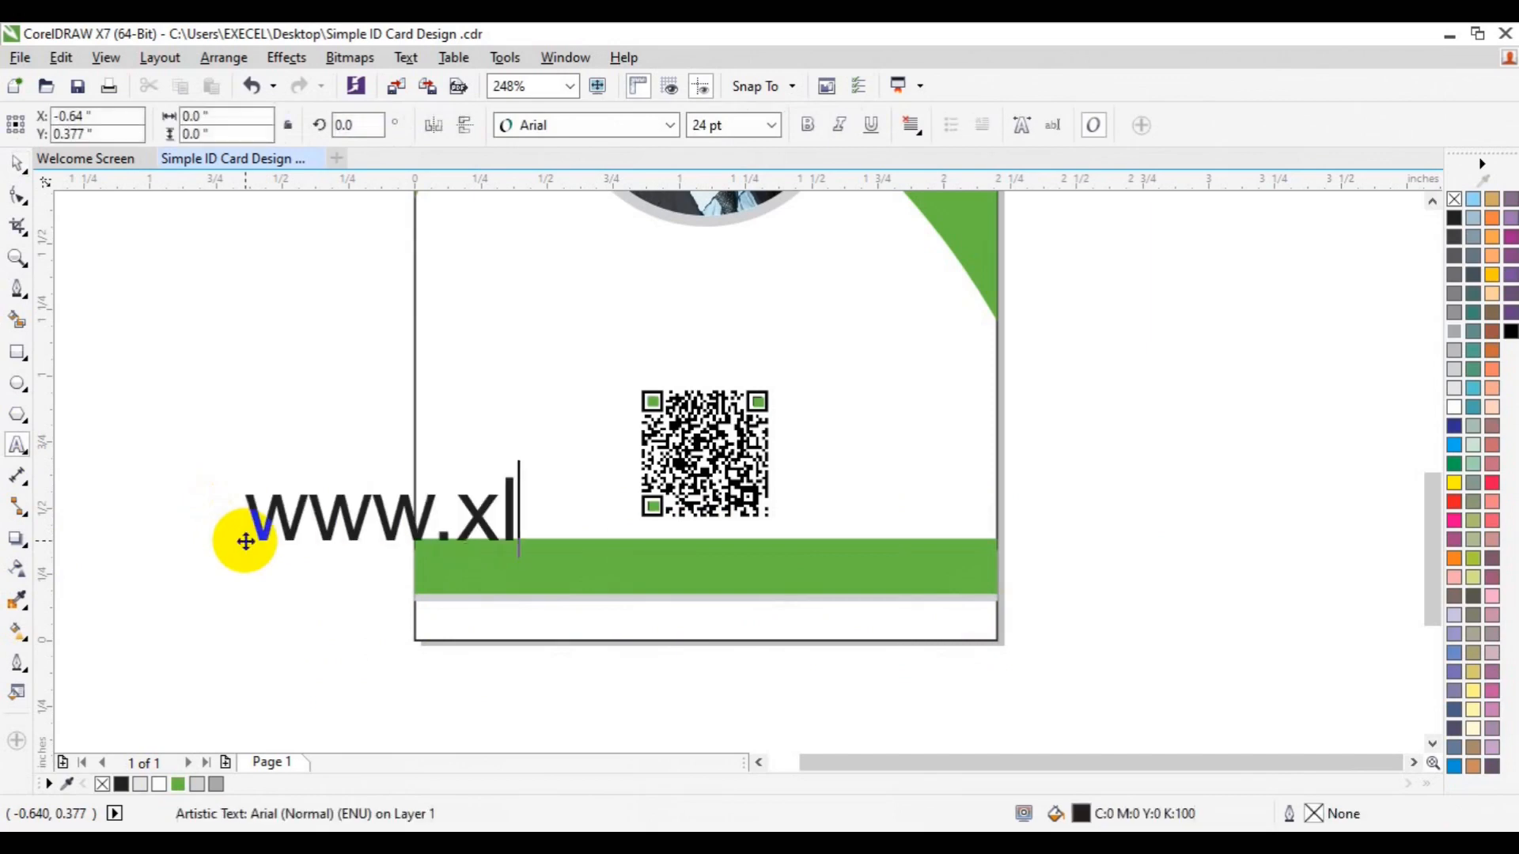
text(graphica.com)
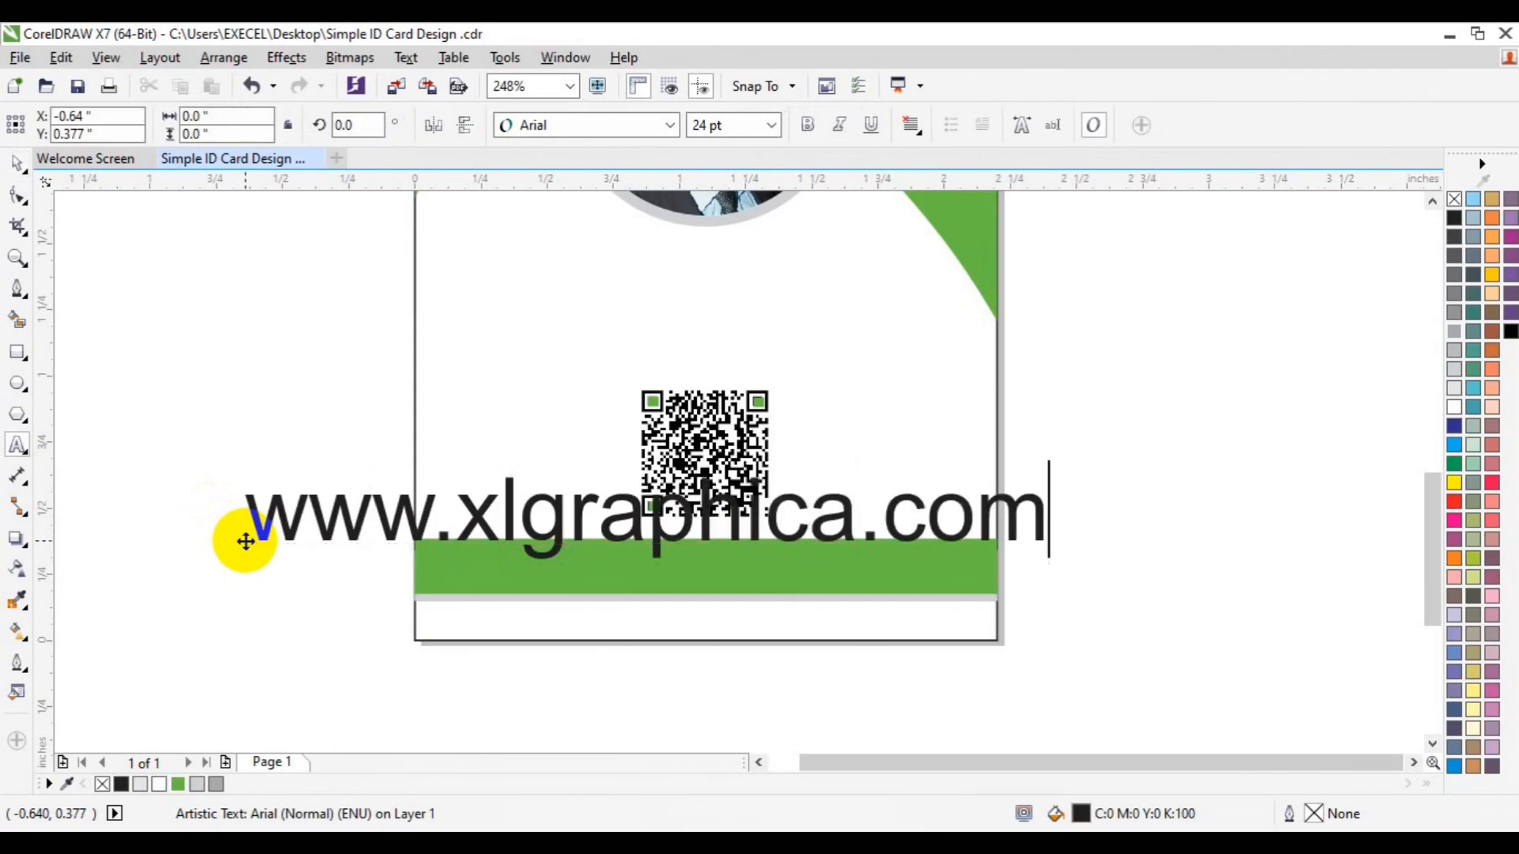
key(ctrl+a)
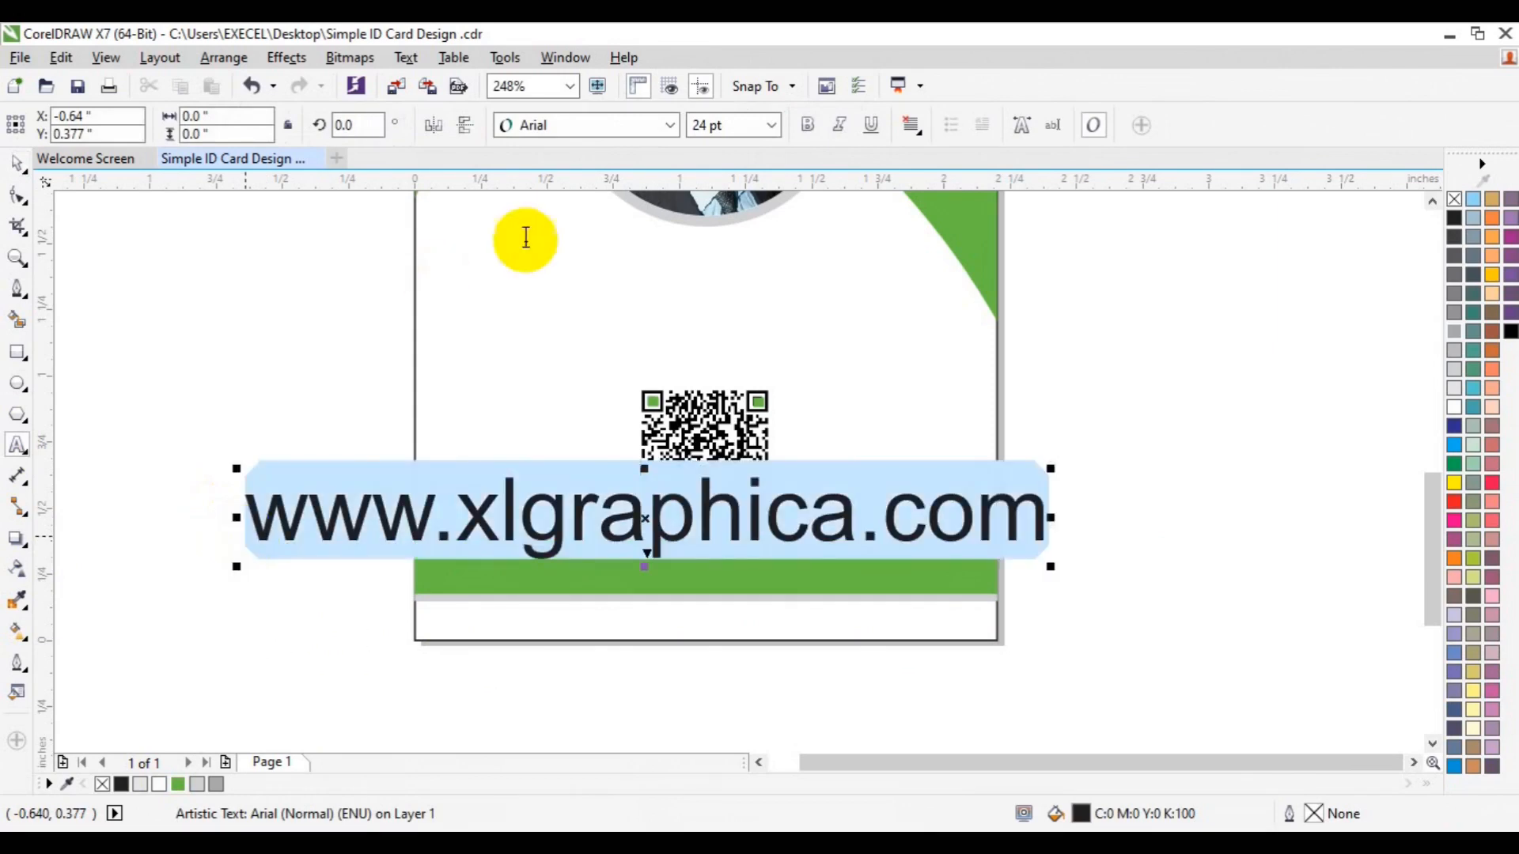
click(672, 126)
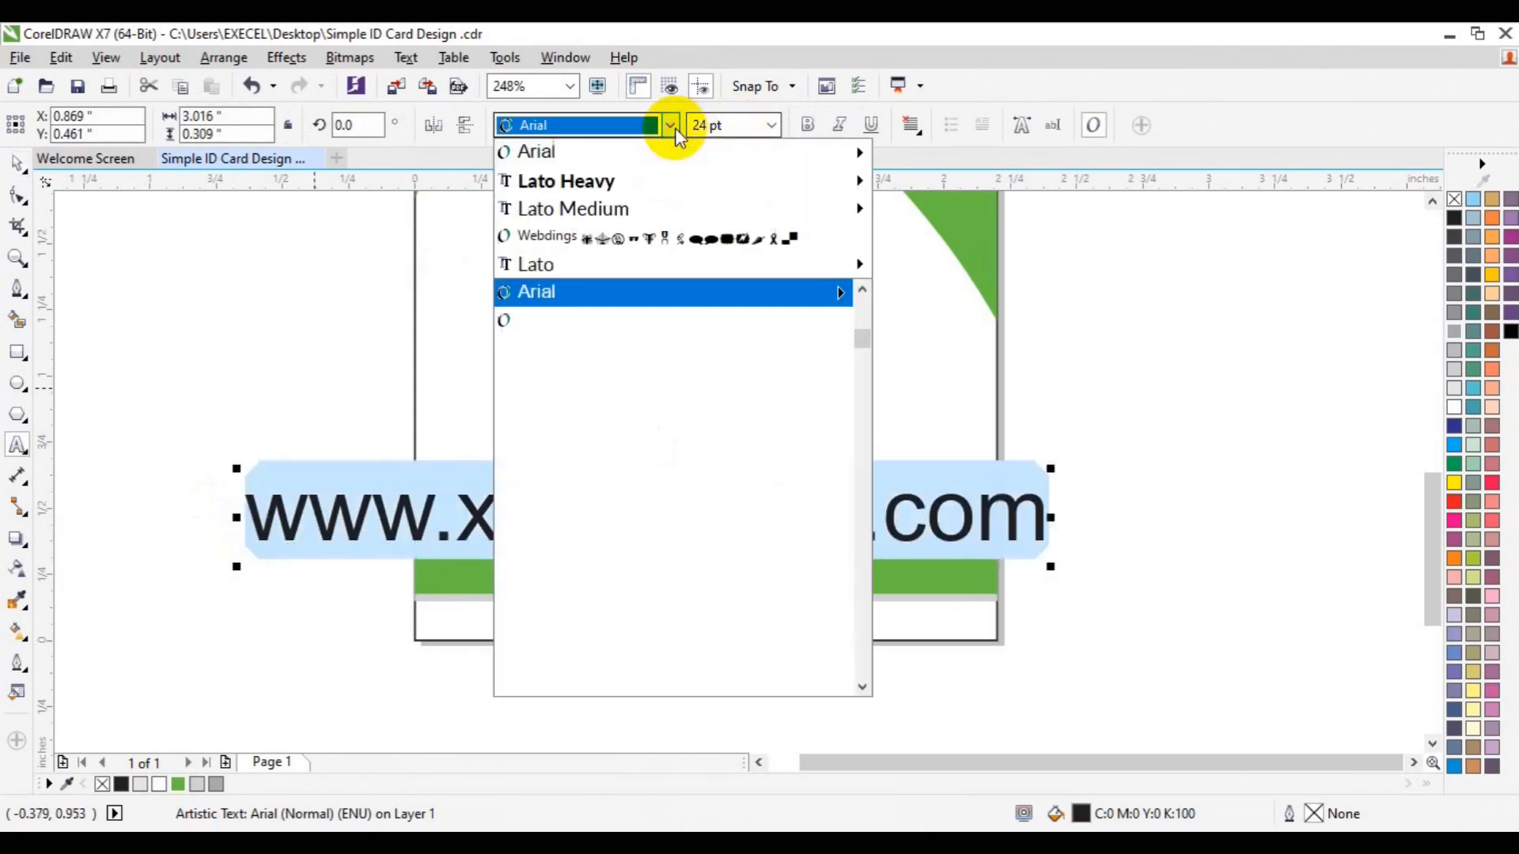
mouse_move(620, 184)
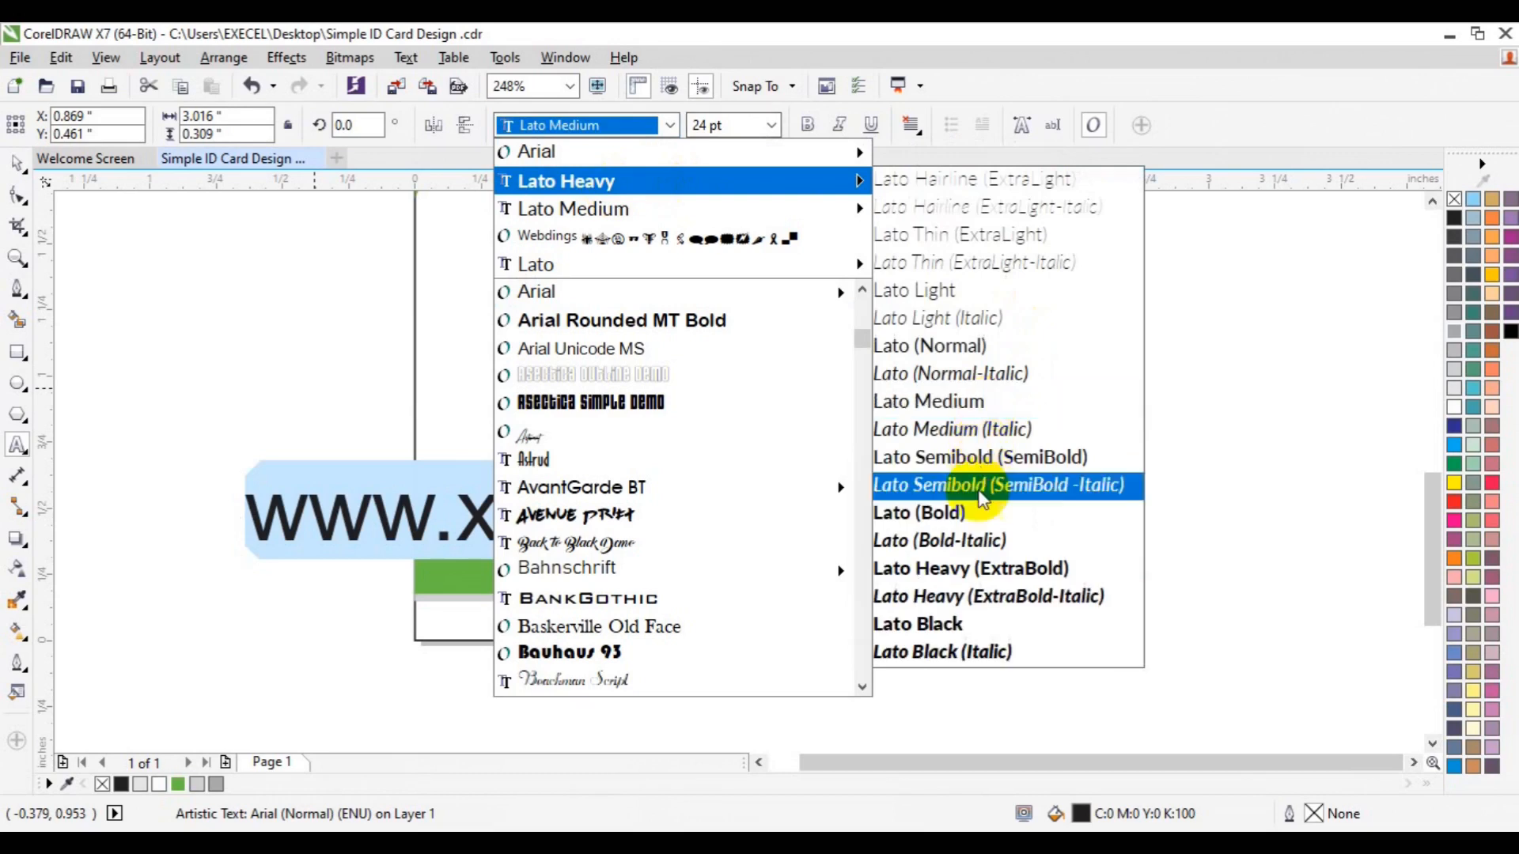
click(981, 516)
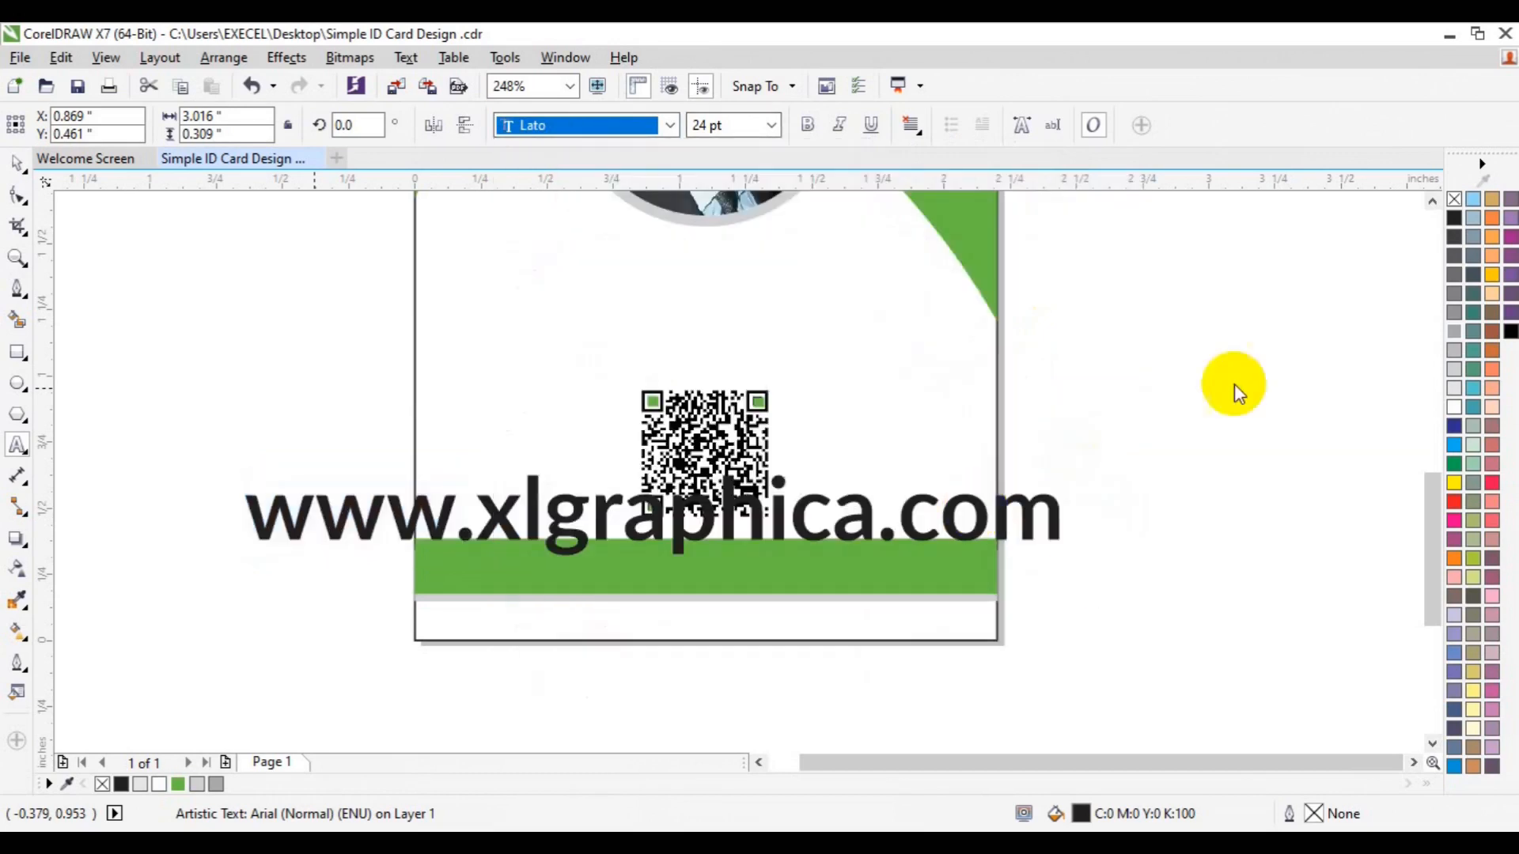
click(1455, 402)
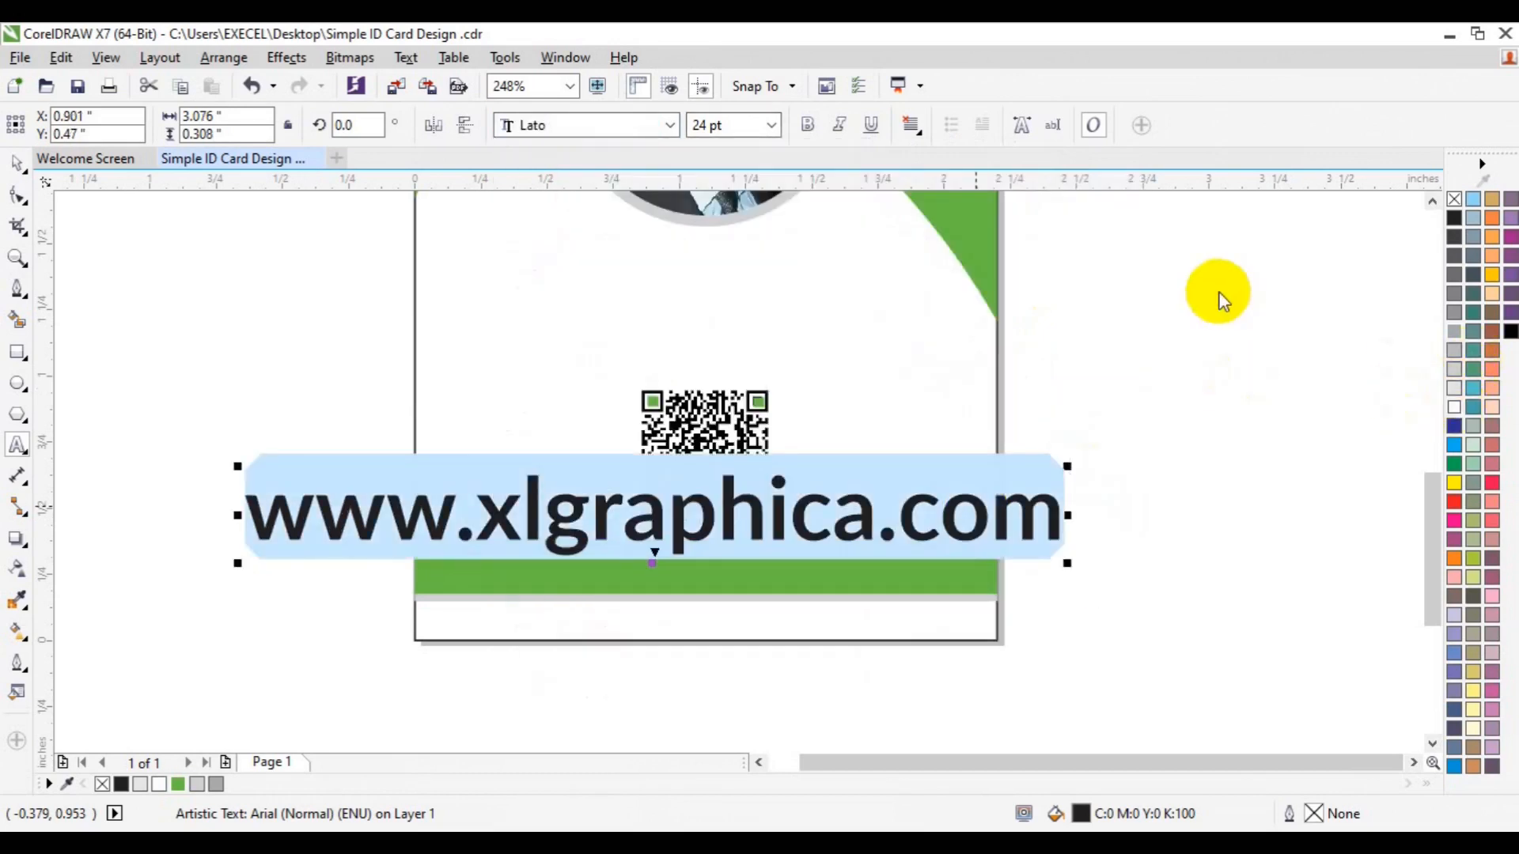
click(773, 125)
click(772, 125)
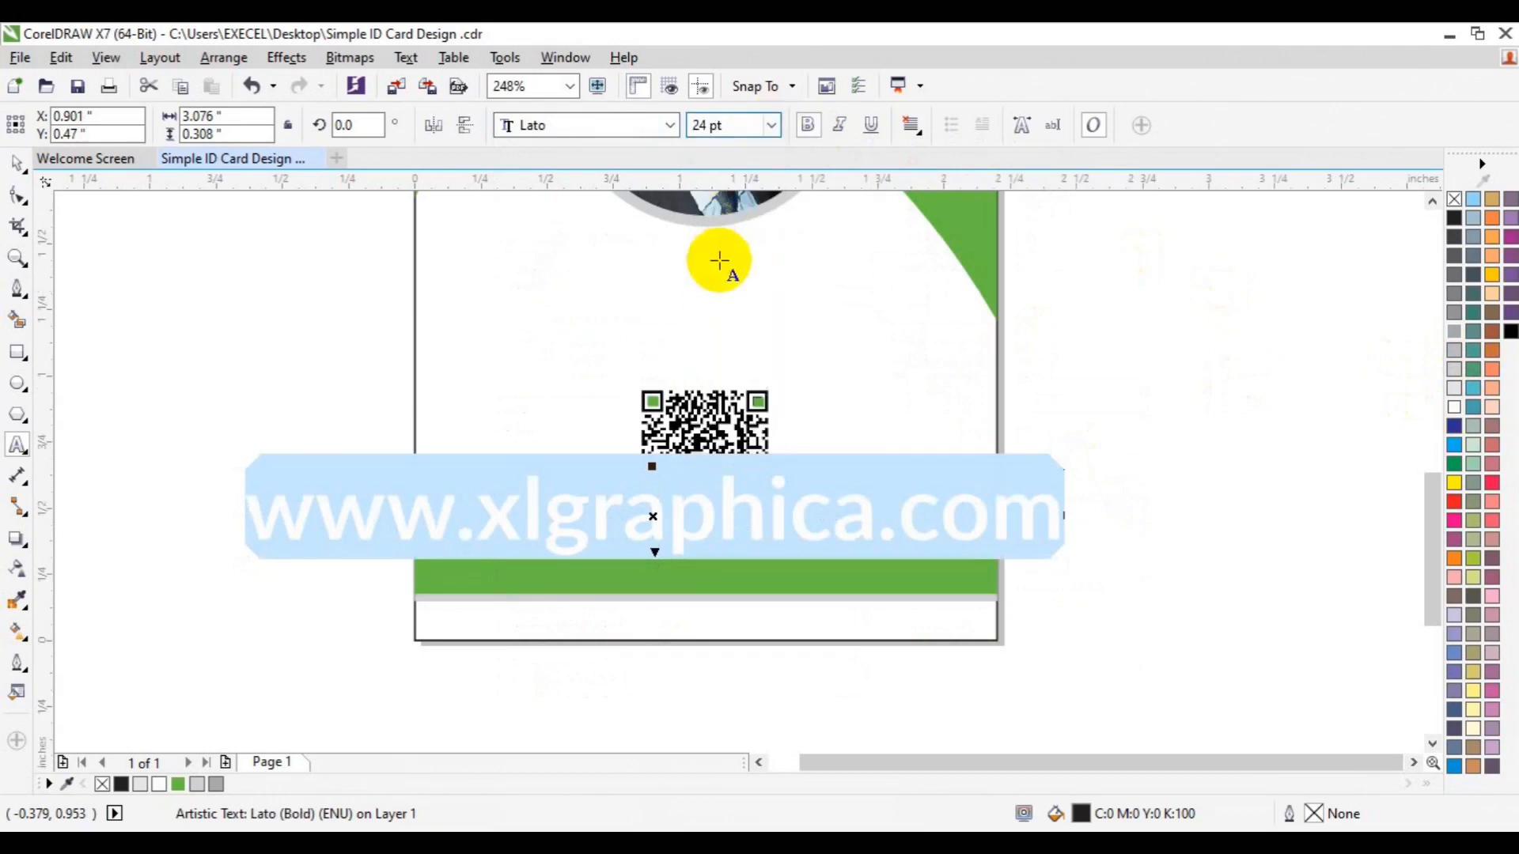
click(772, 124)
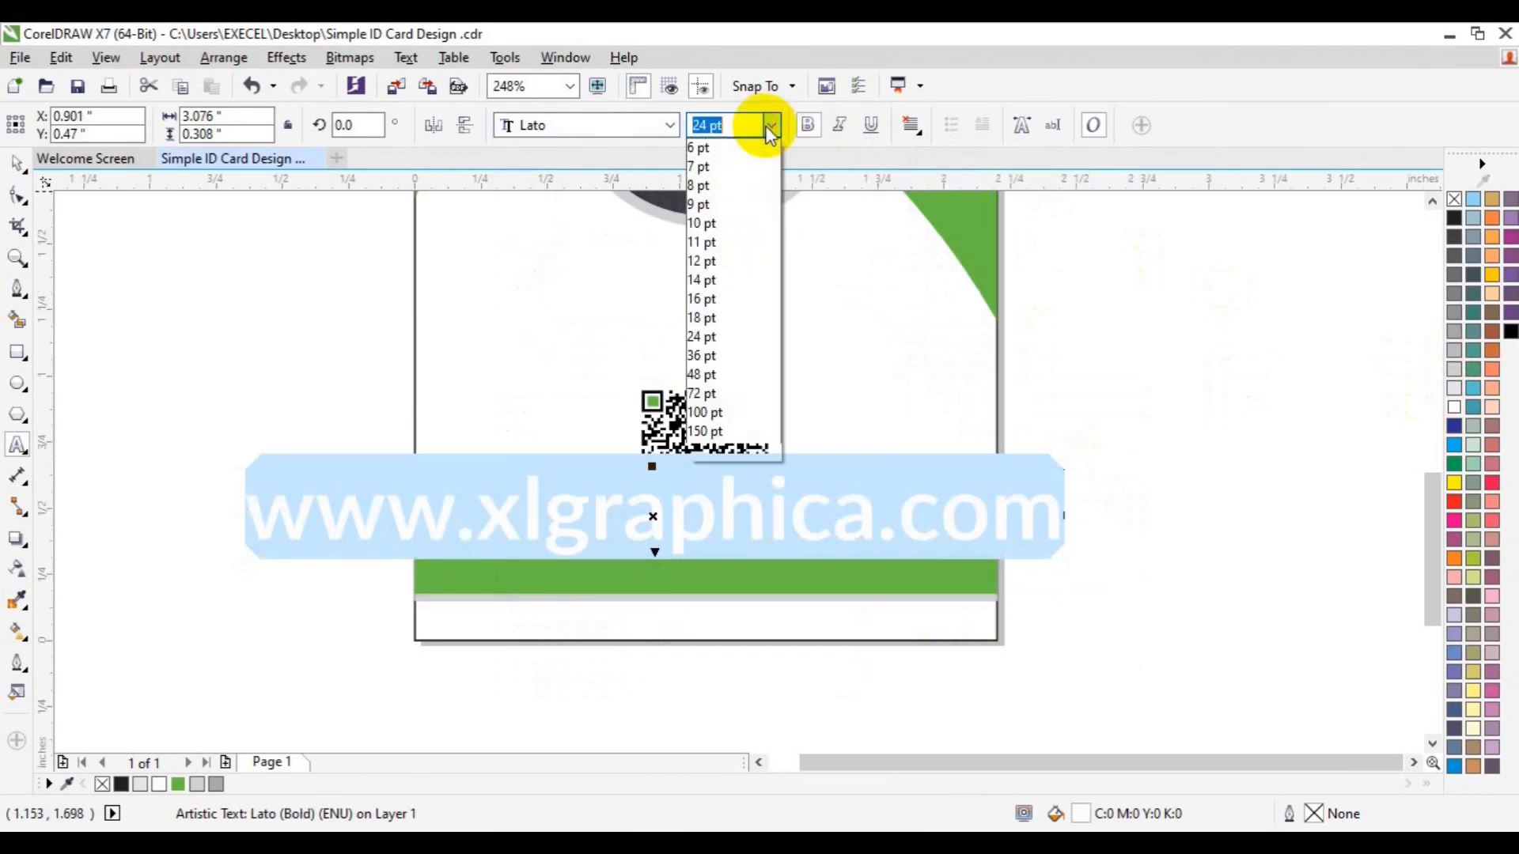
click(701, 262)
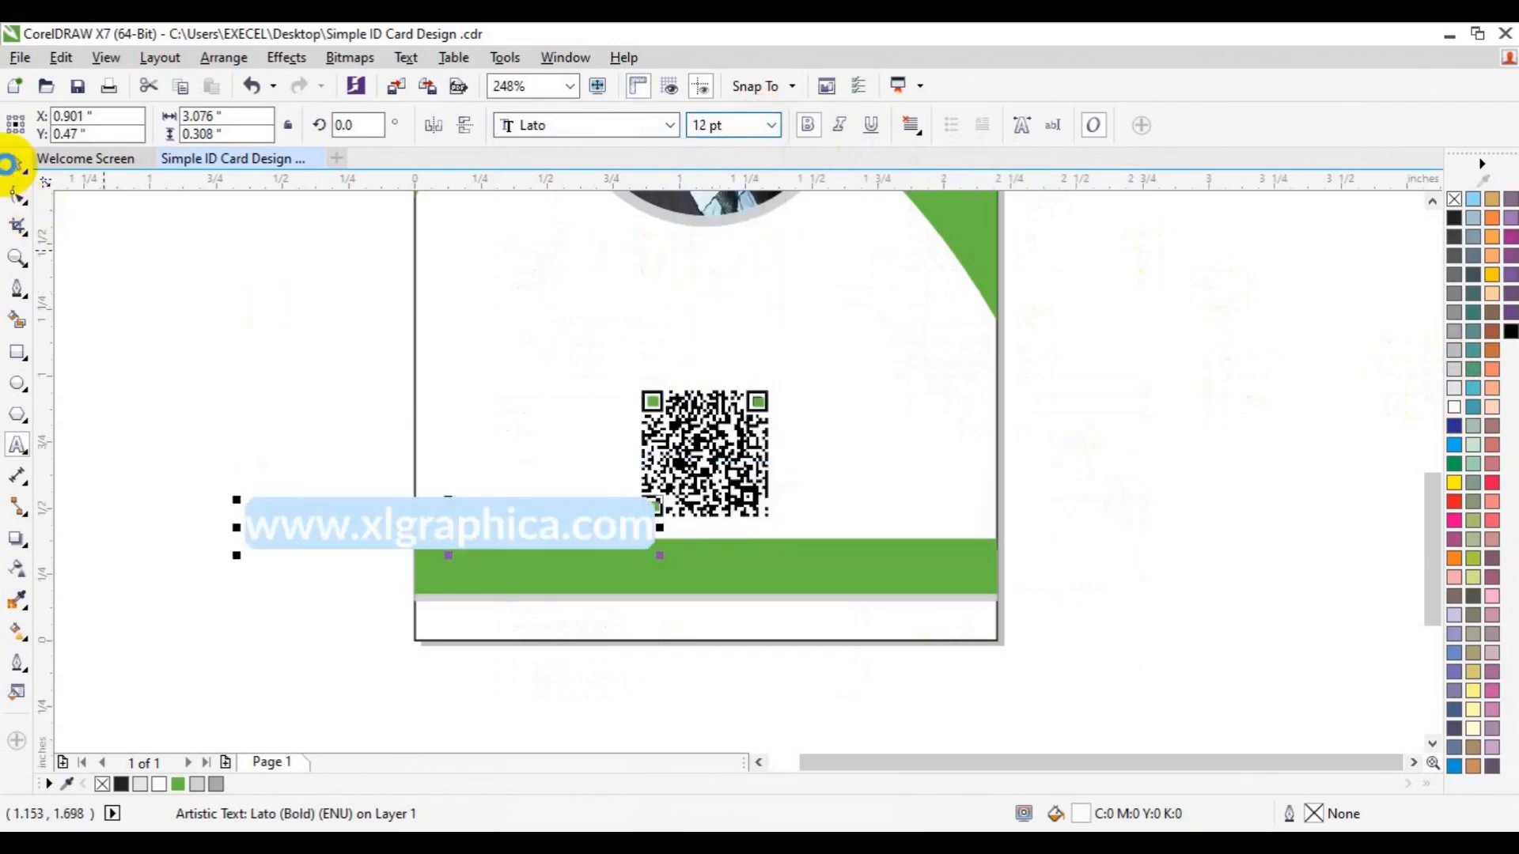
click(17, 163)
Move the website text onto the green band and centre it on the band
drag(449, 523, 721, 571)
shift+click(950, 571)
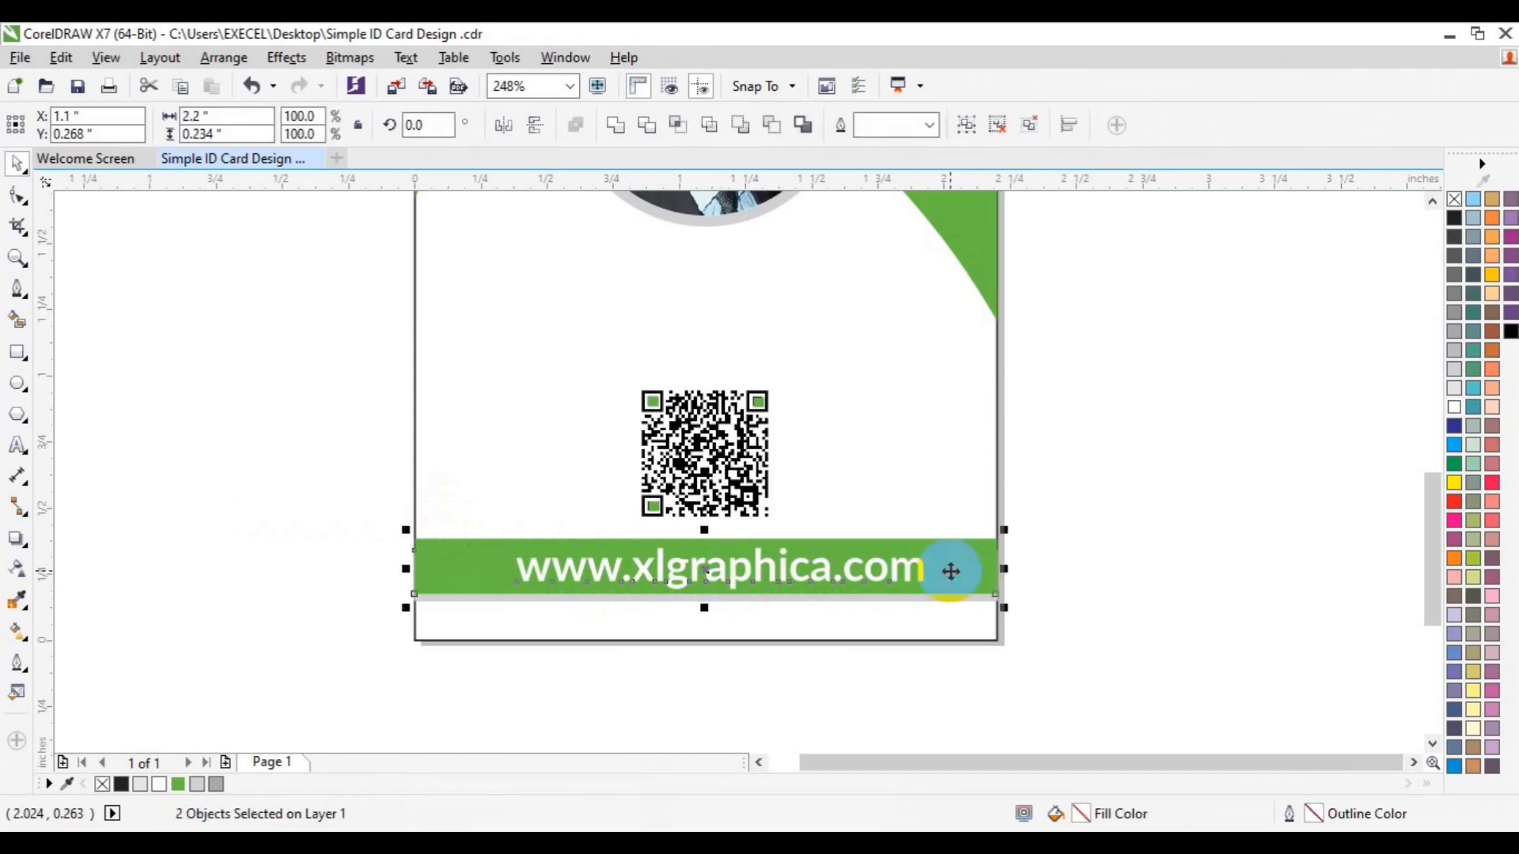
key(c)
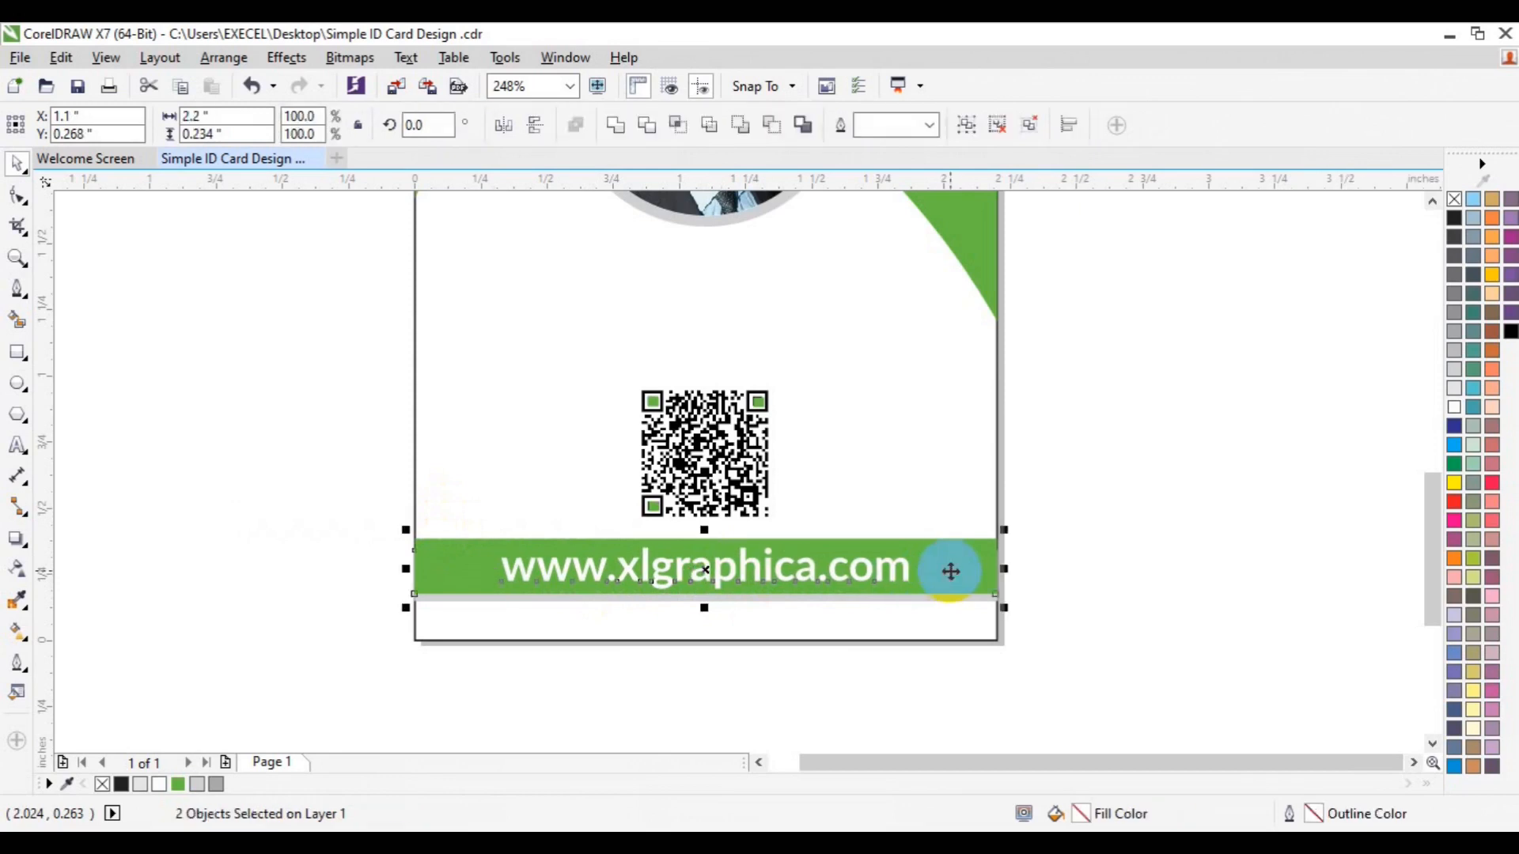
click(1169, 589)
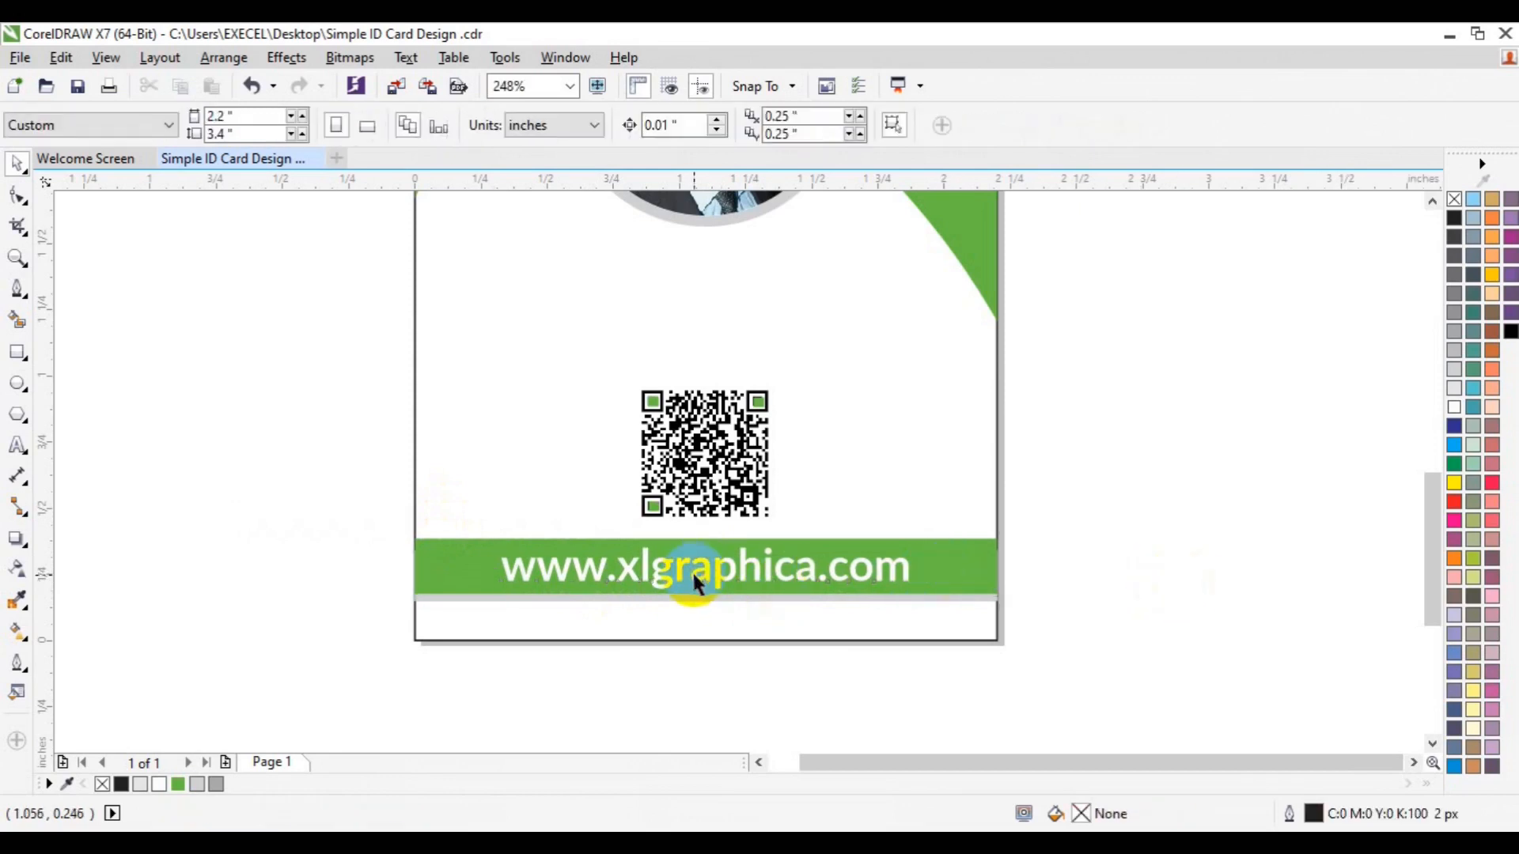
click(691, 571)
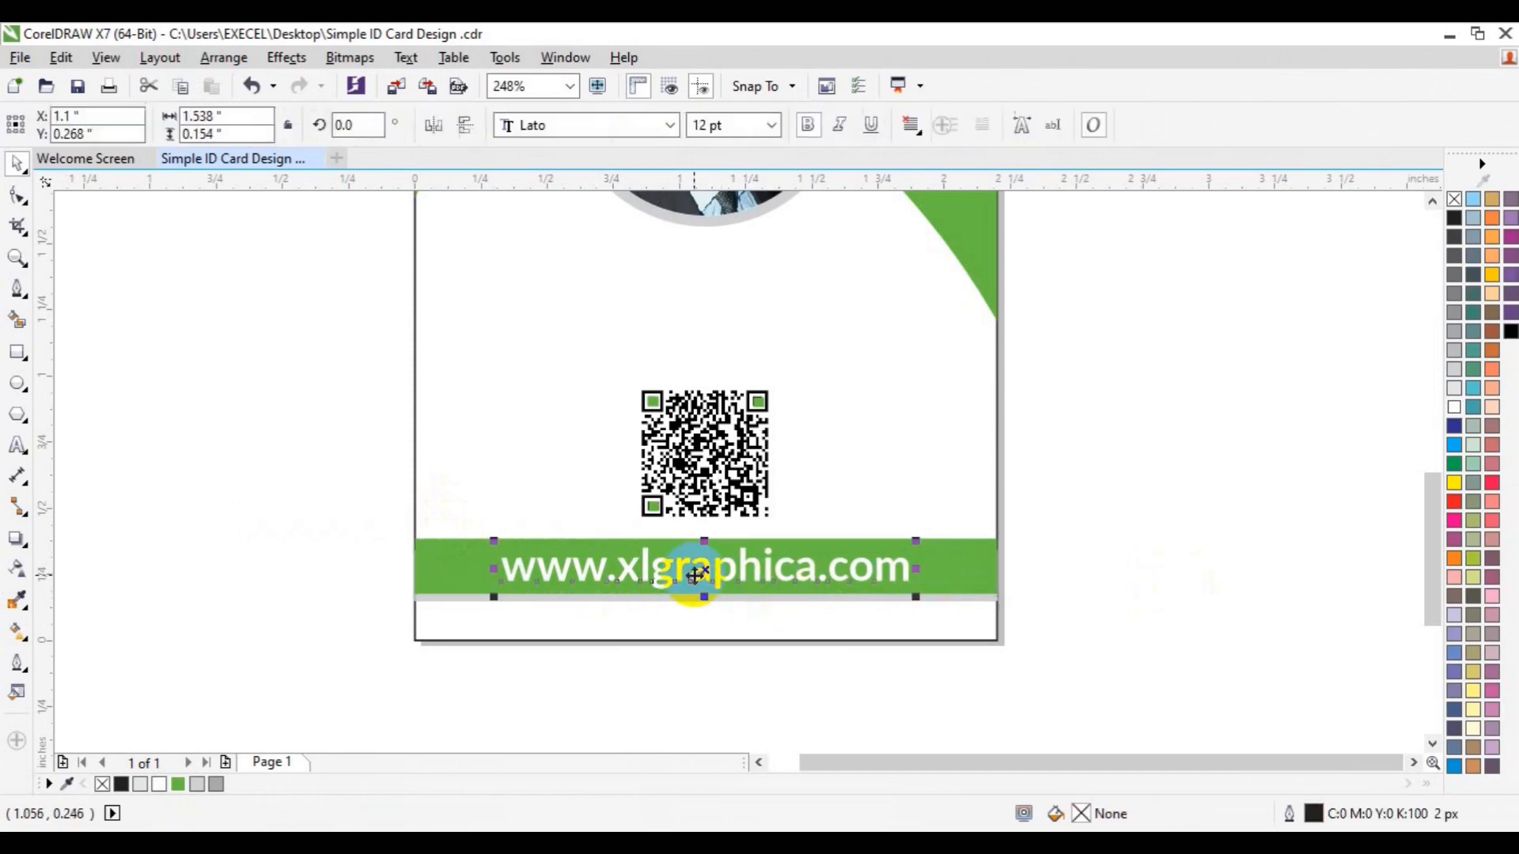
Make the website text 10 pt regular, re-centre it on the band, and duplicate it
click(770, 125)
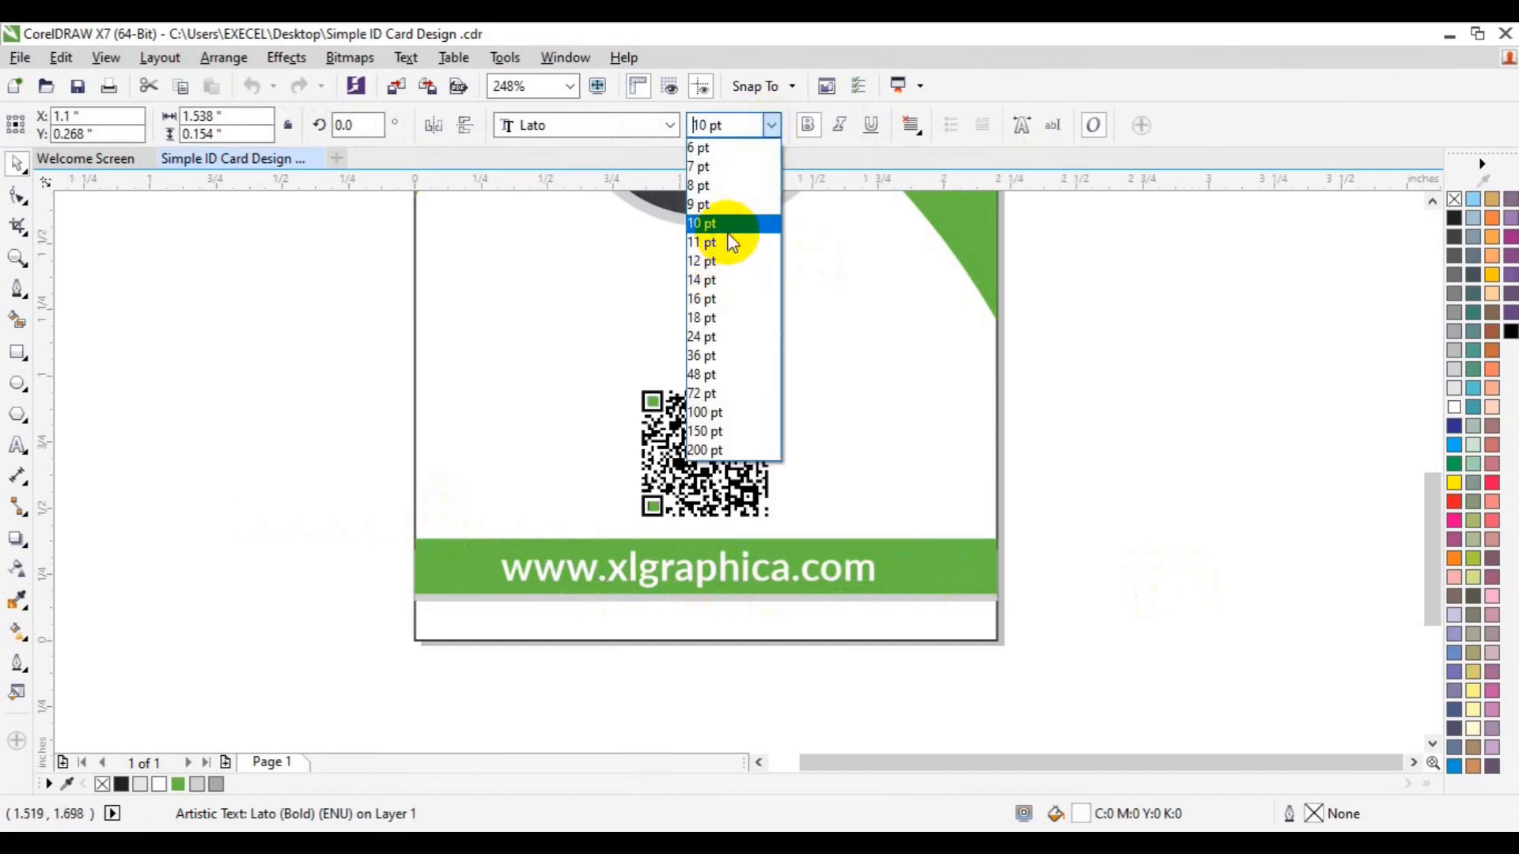
click(724, 225)
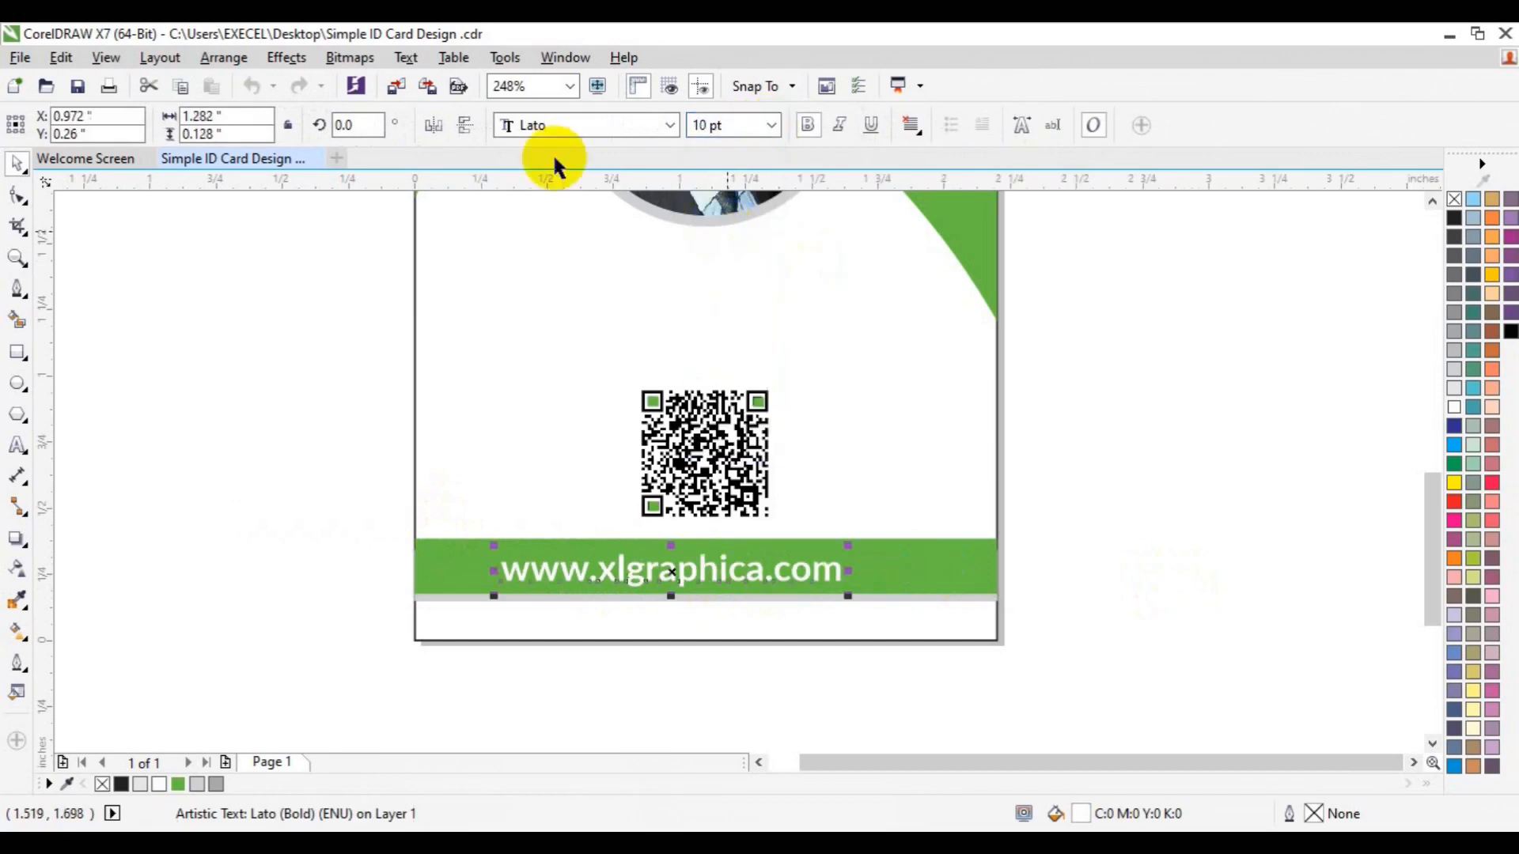
click(810, 128)
click(947, 563)
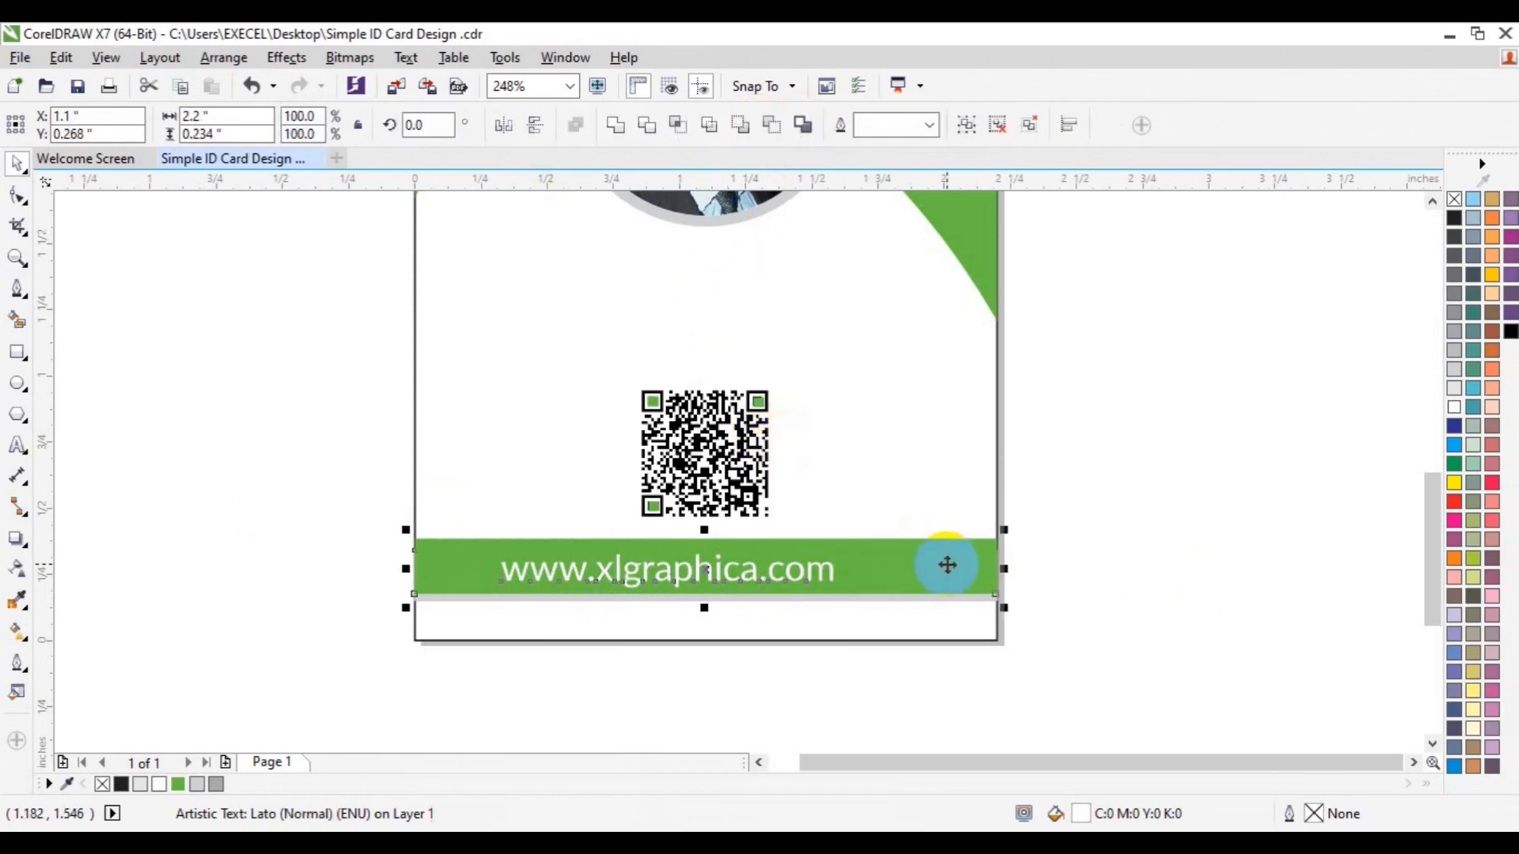
key(c)
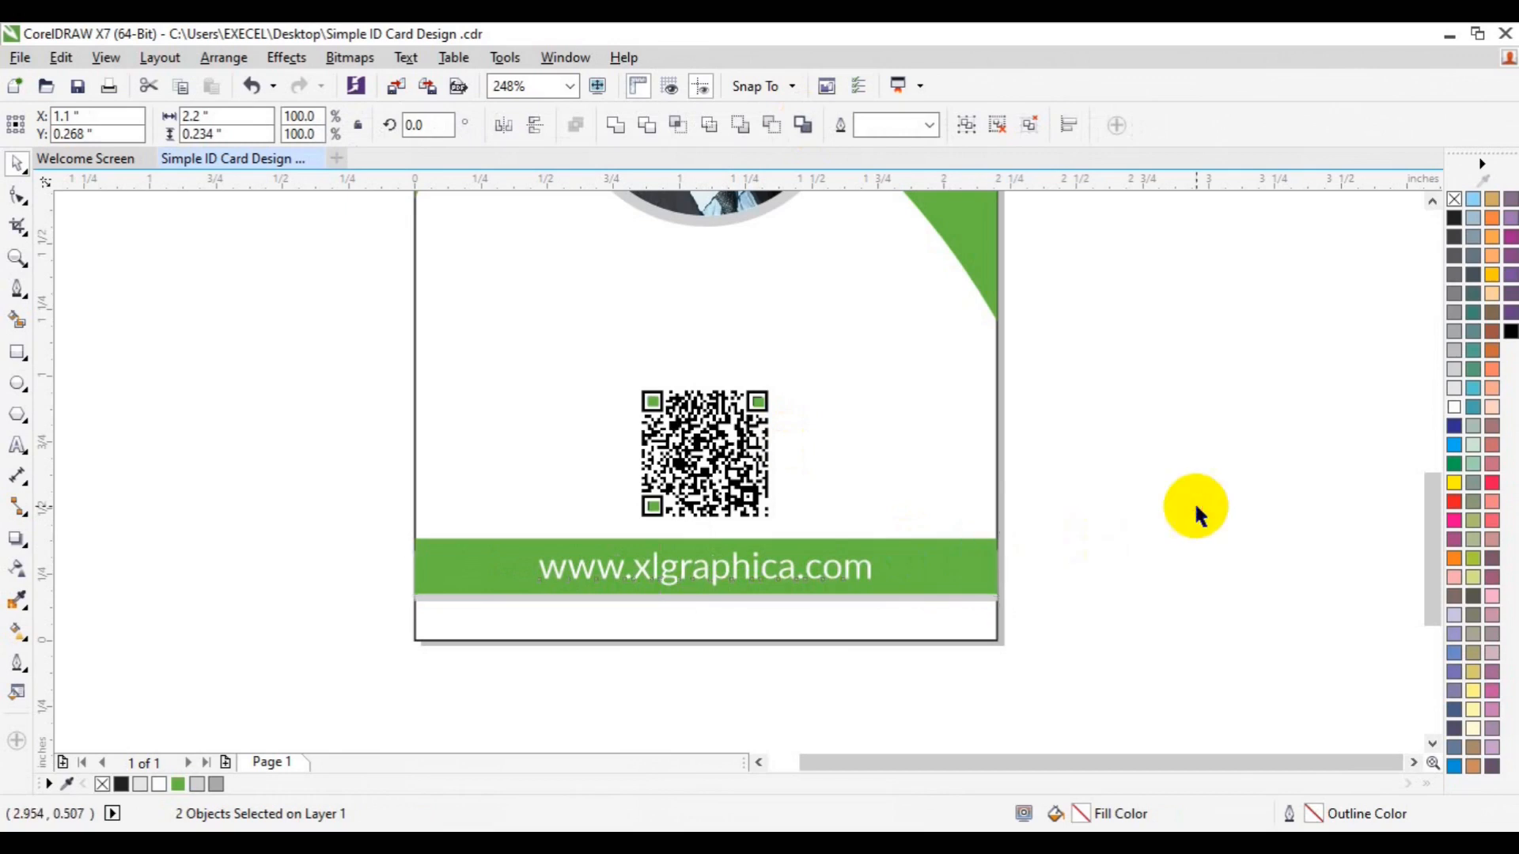
click(1196, 508)
click(787, 567)
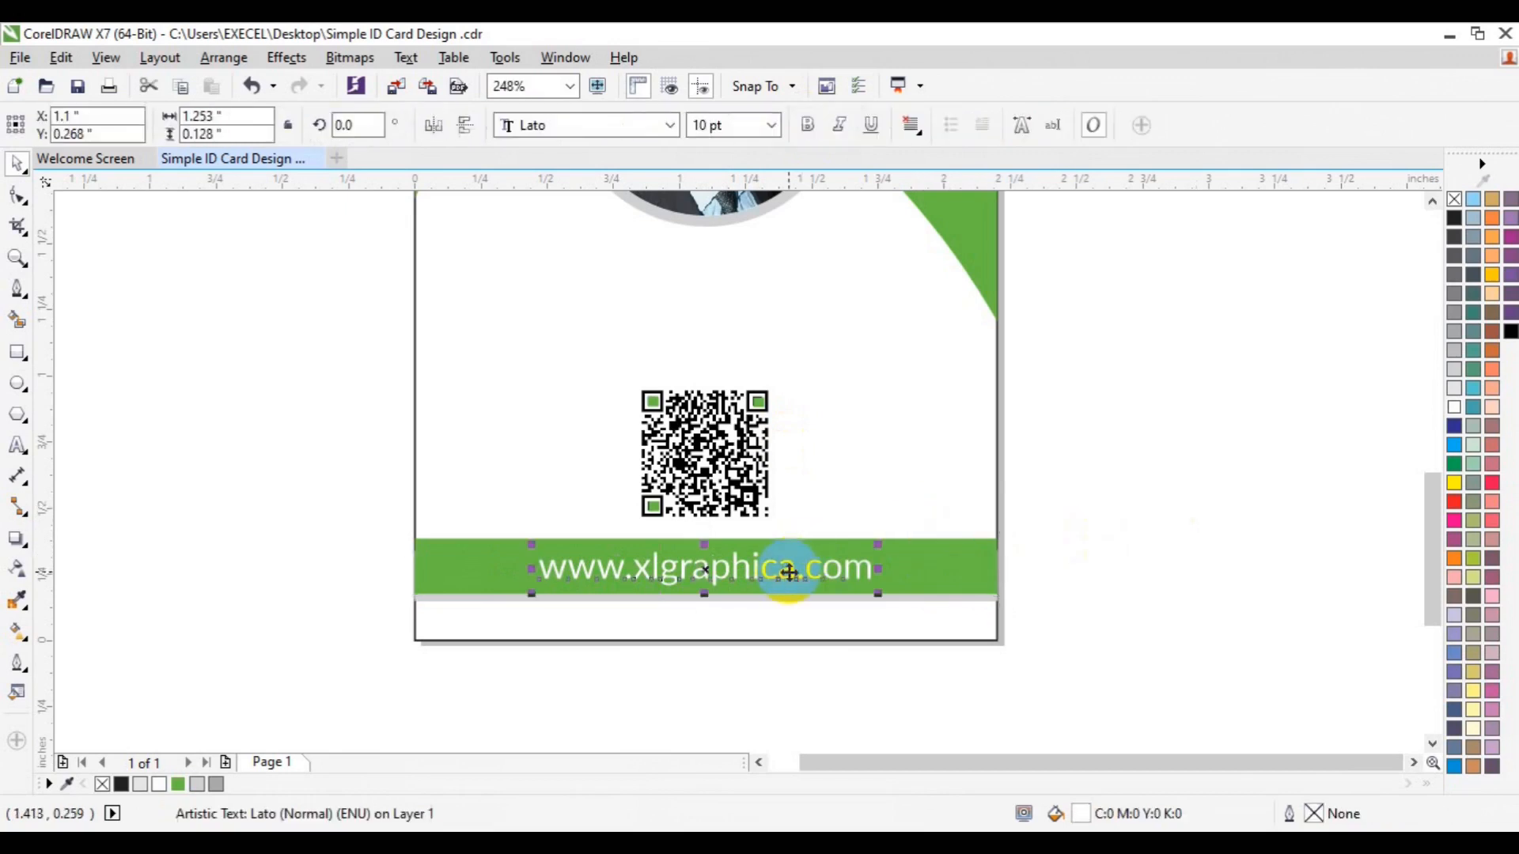
key(Tab)
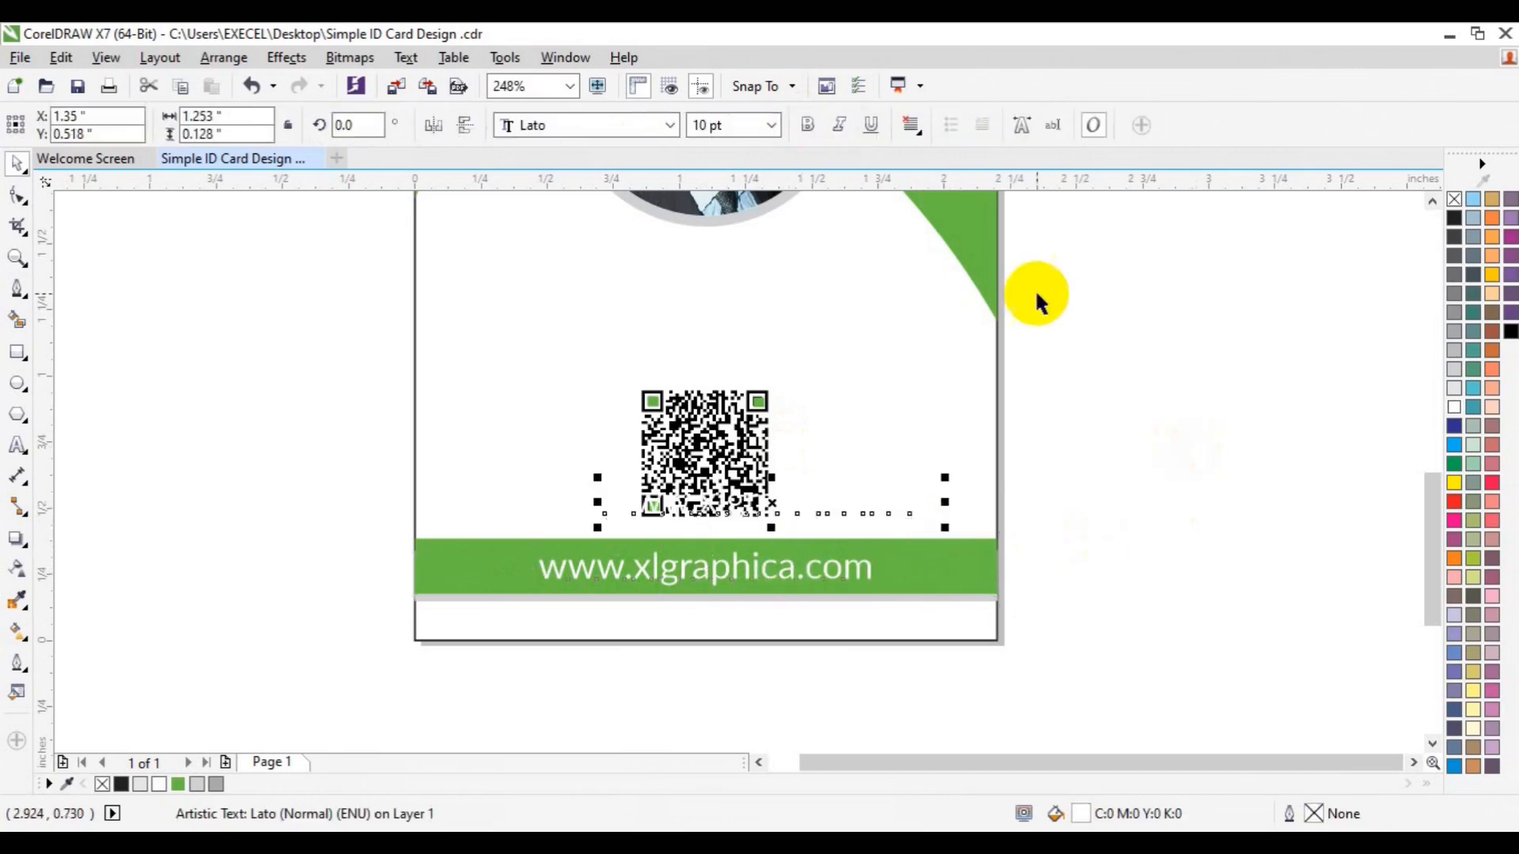
Make the copy green and bold, and retype it as the cardholder's name in 12 pt
click(178, 784)
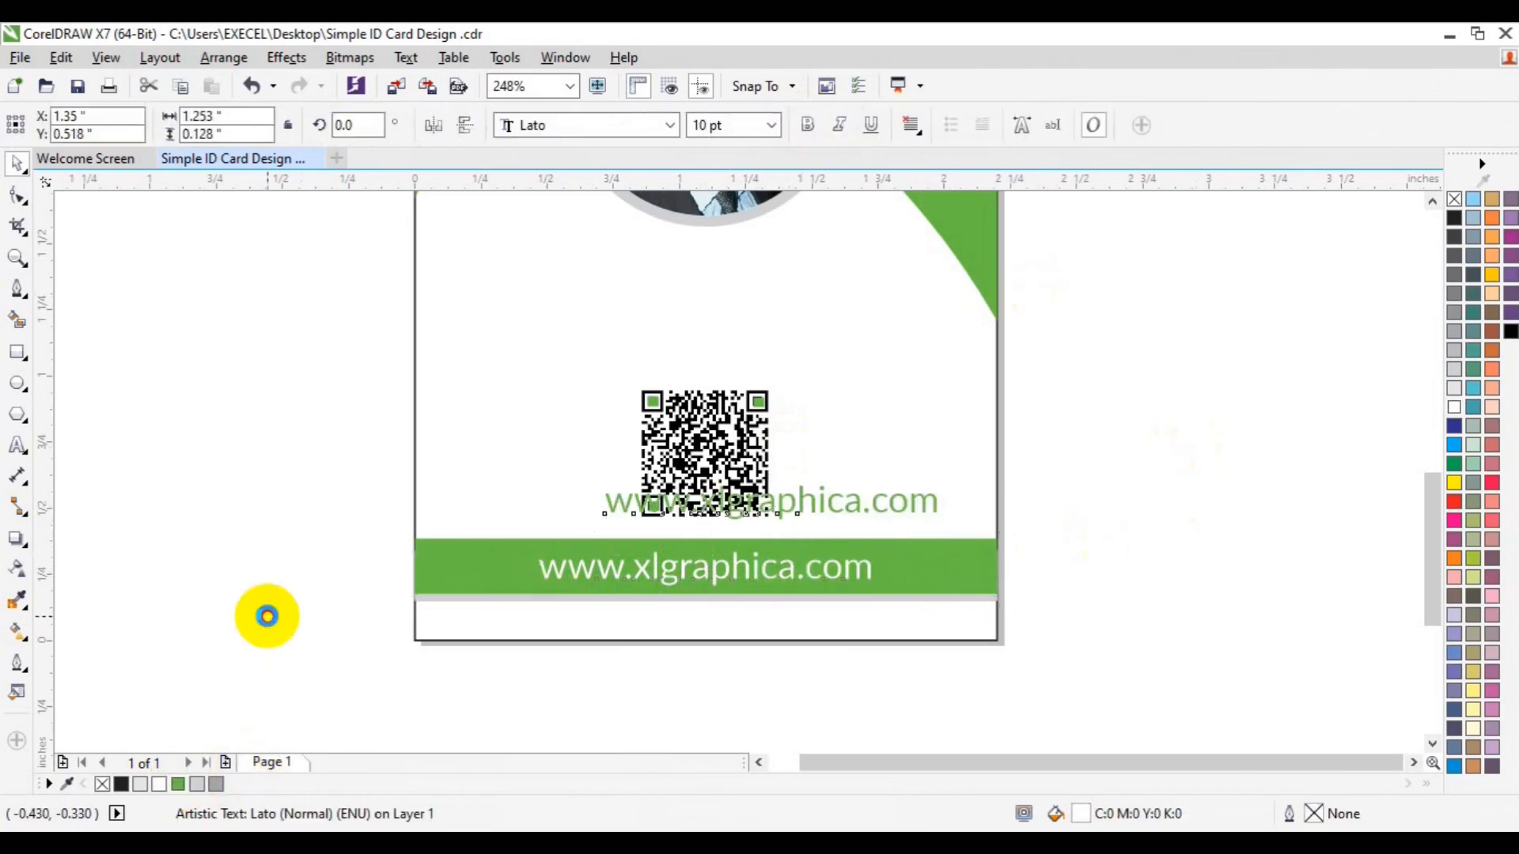
click(810, 123)
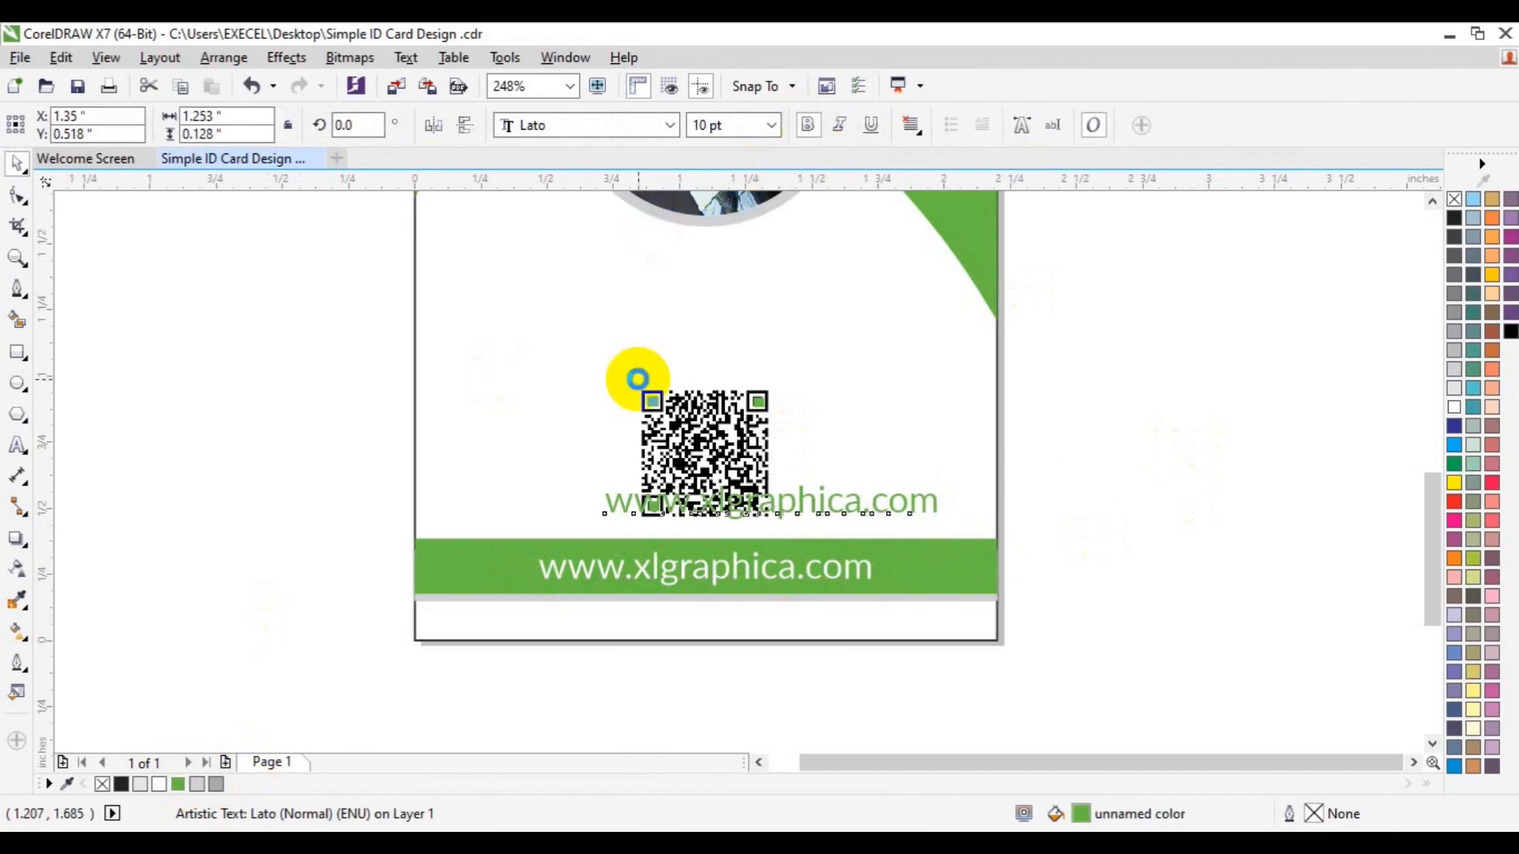
click(18, 445)
key(ctrl+a)
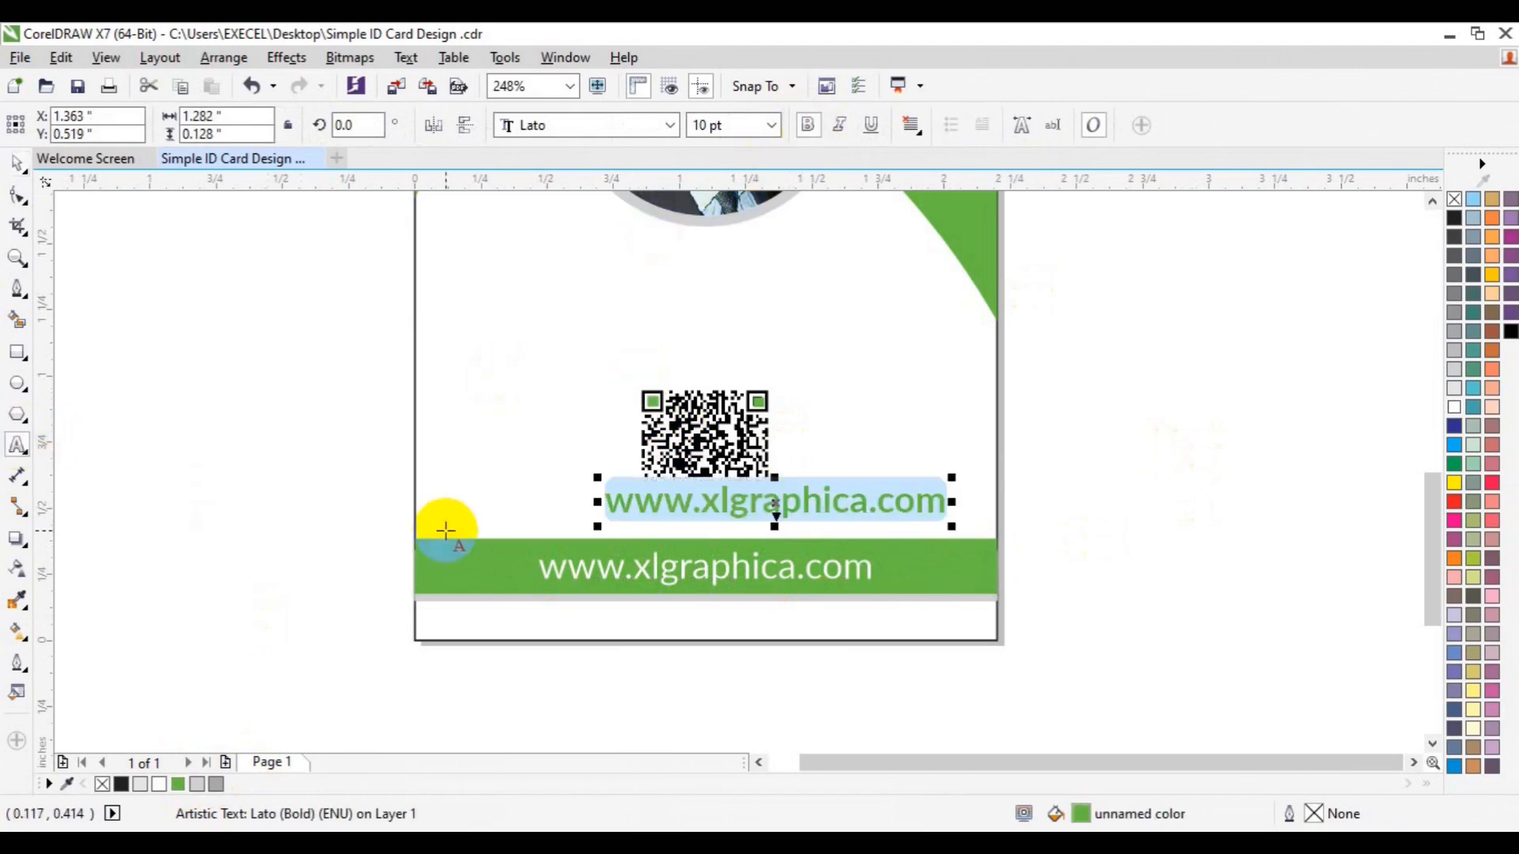
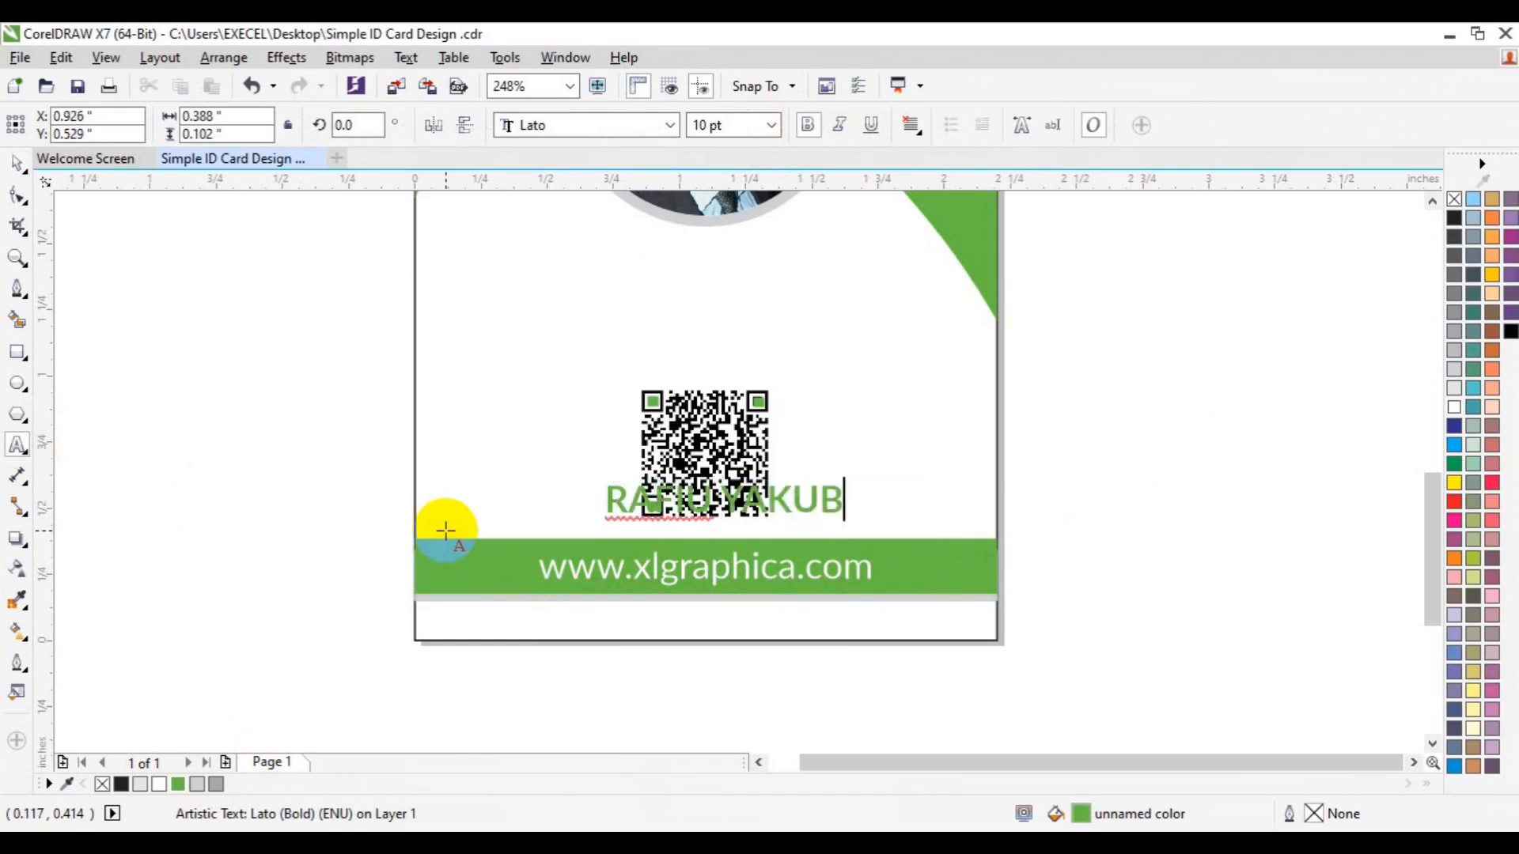
key(ctrl+a)
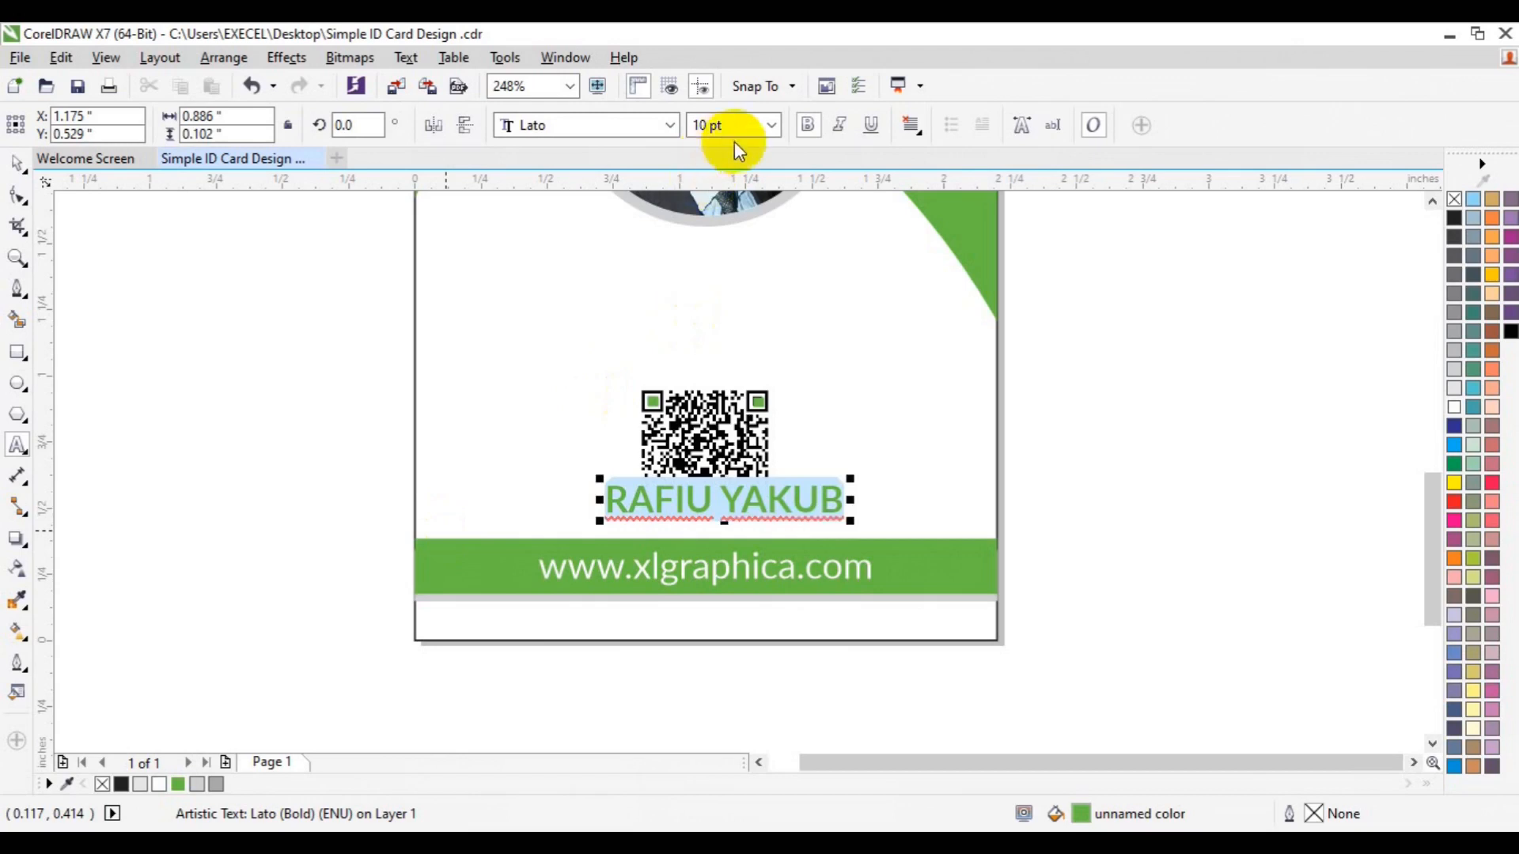
click(772, 125)
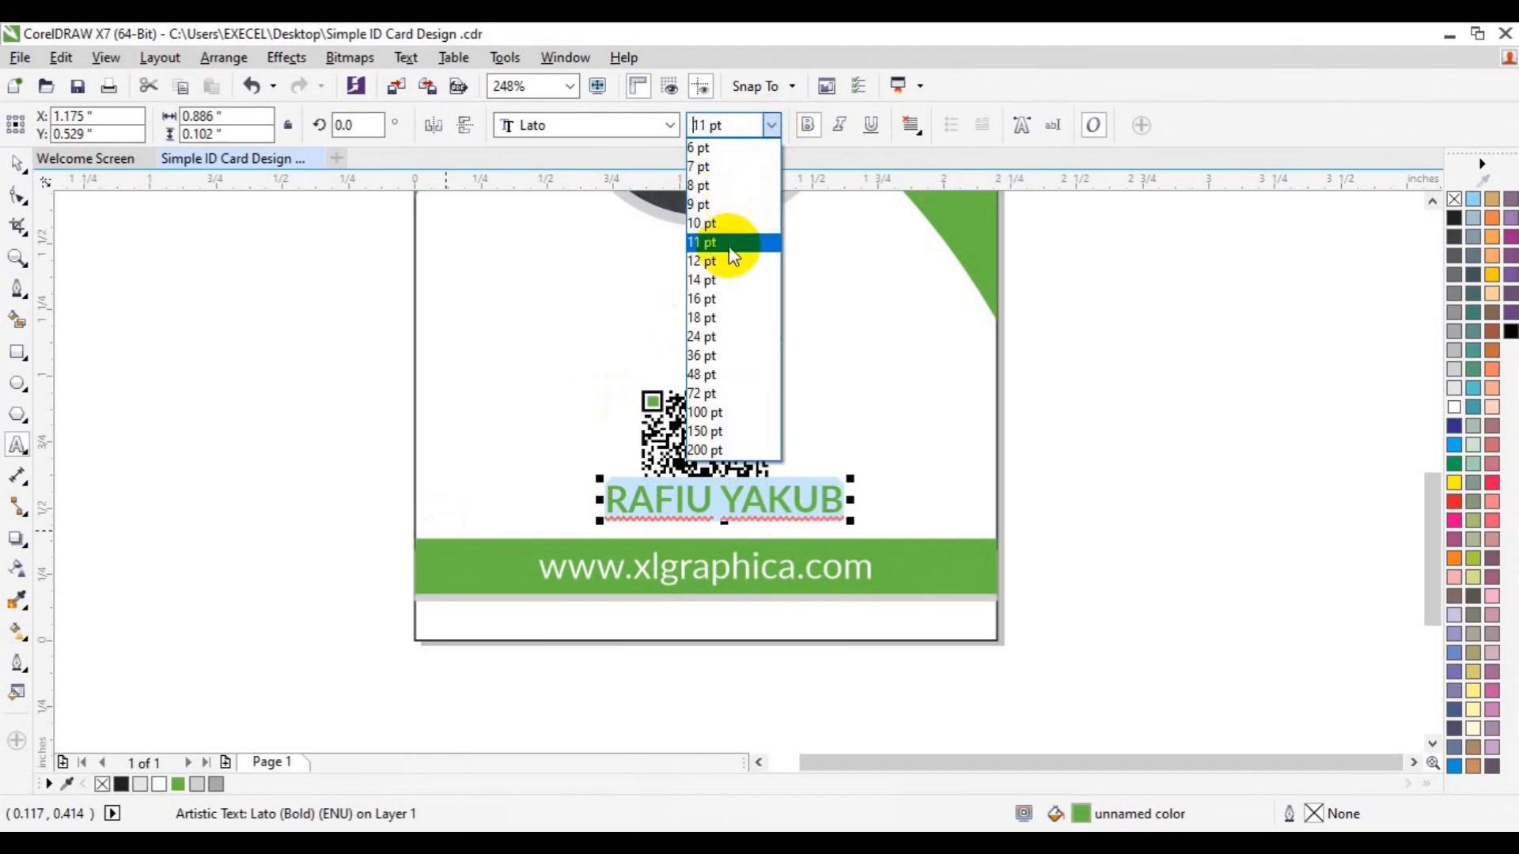
click(731, 261)
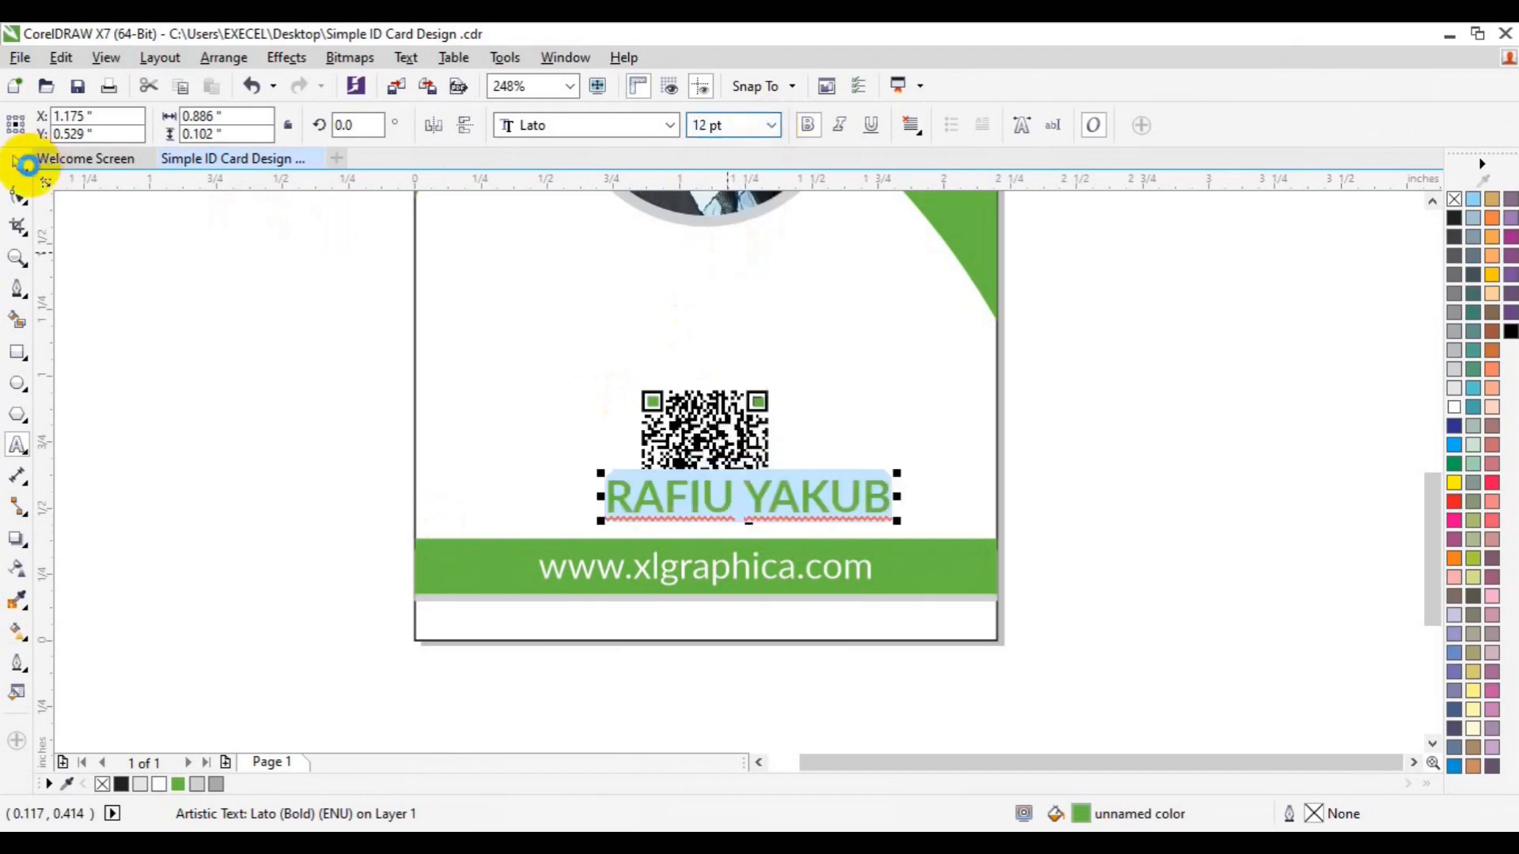
click(17, 163)
Move the name up to the card's top and nudge it down under the portrait
drag(712, 519, 775, 500)
key(Escape)
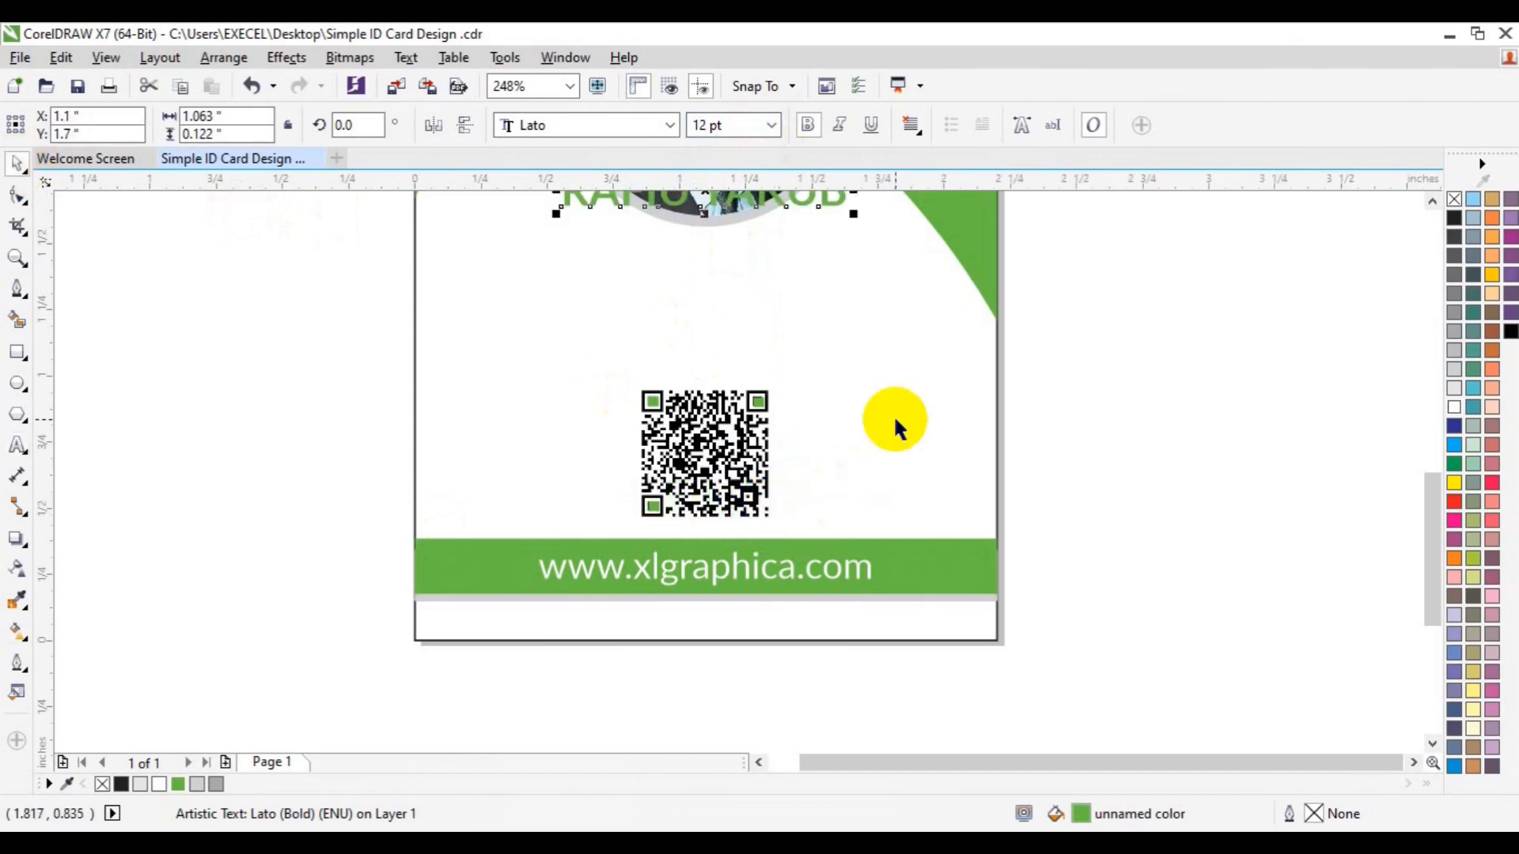
key(Down)
key(Down)
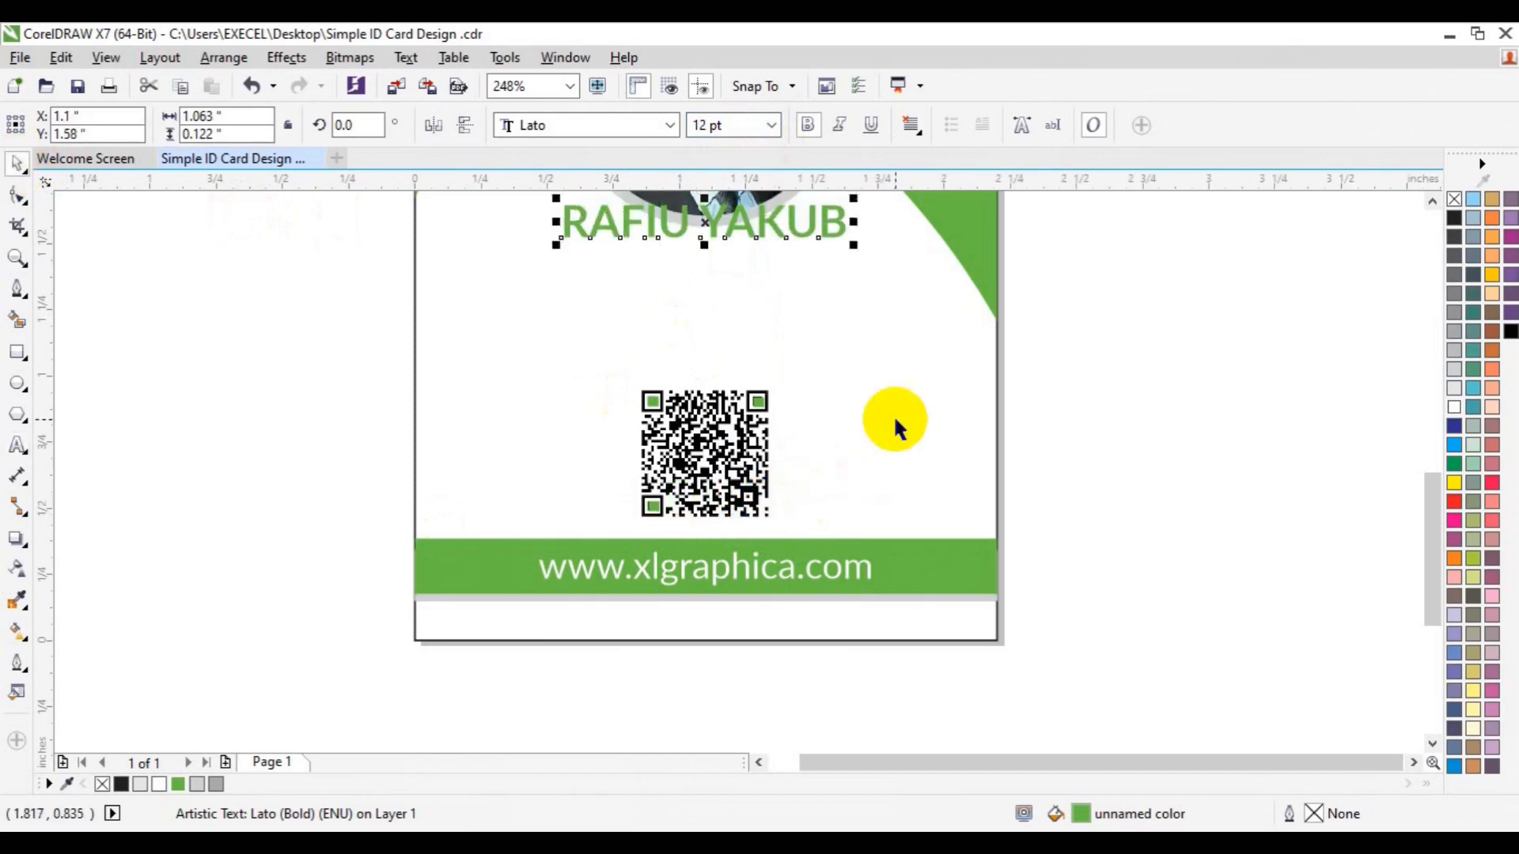
Nudge the name below the portrait and place a duplicate just beneath it
key(Down)
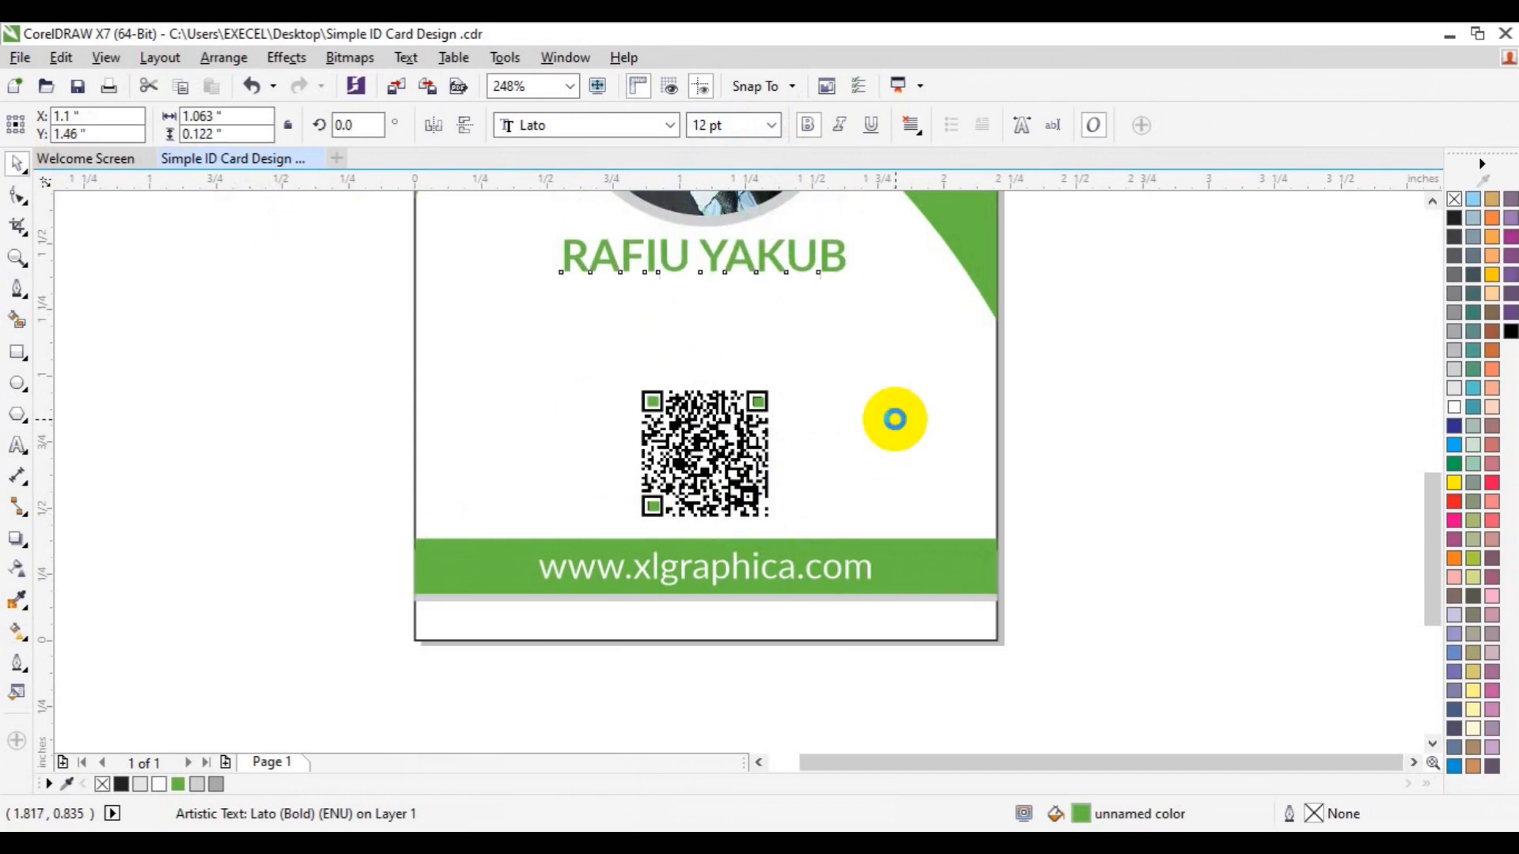
key(Down)
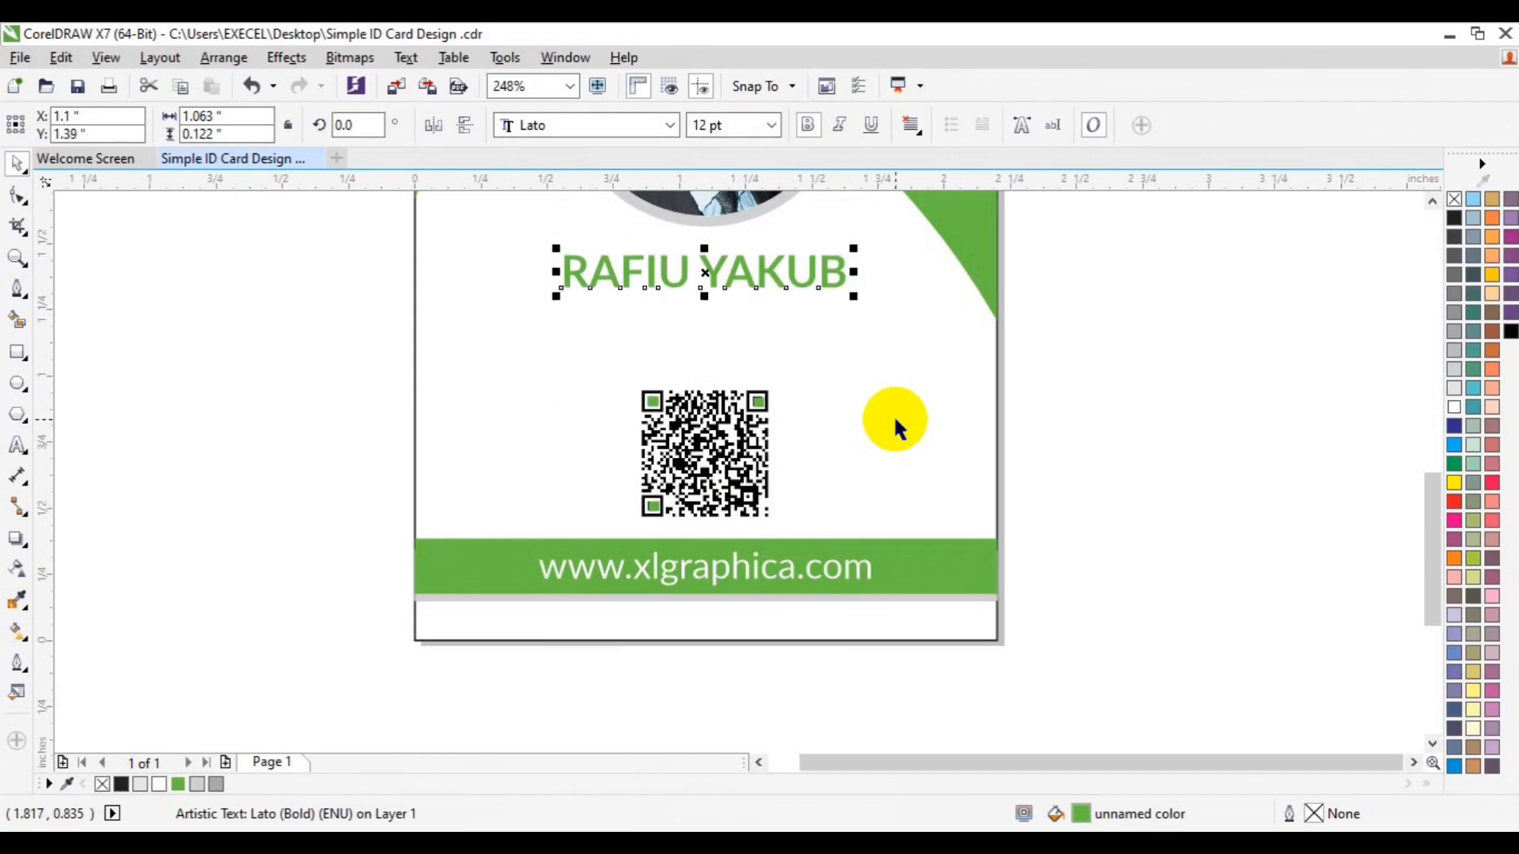
key(ctrl+d)
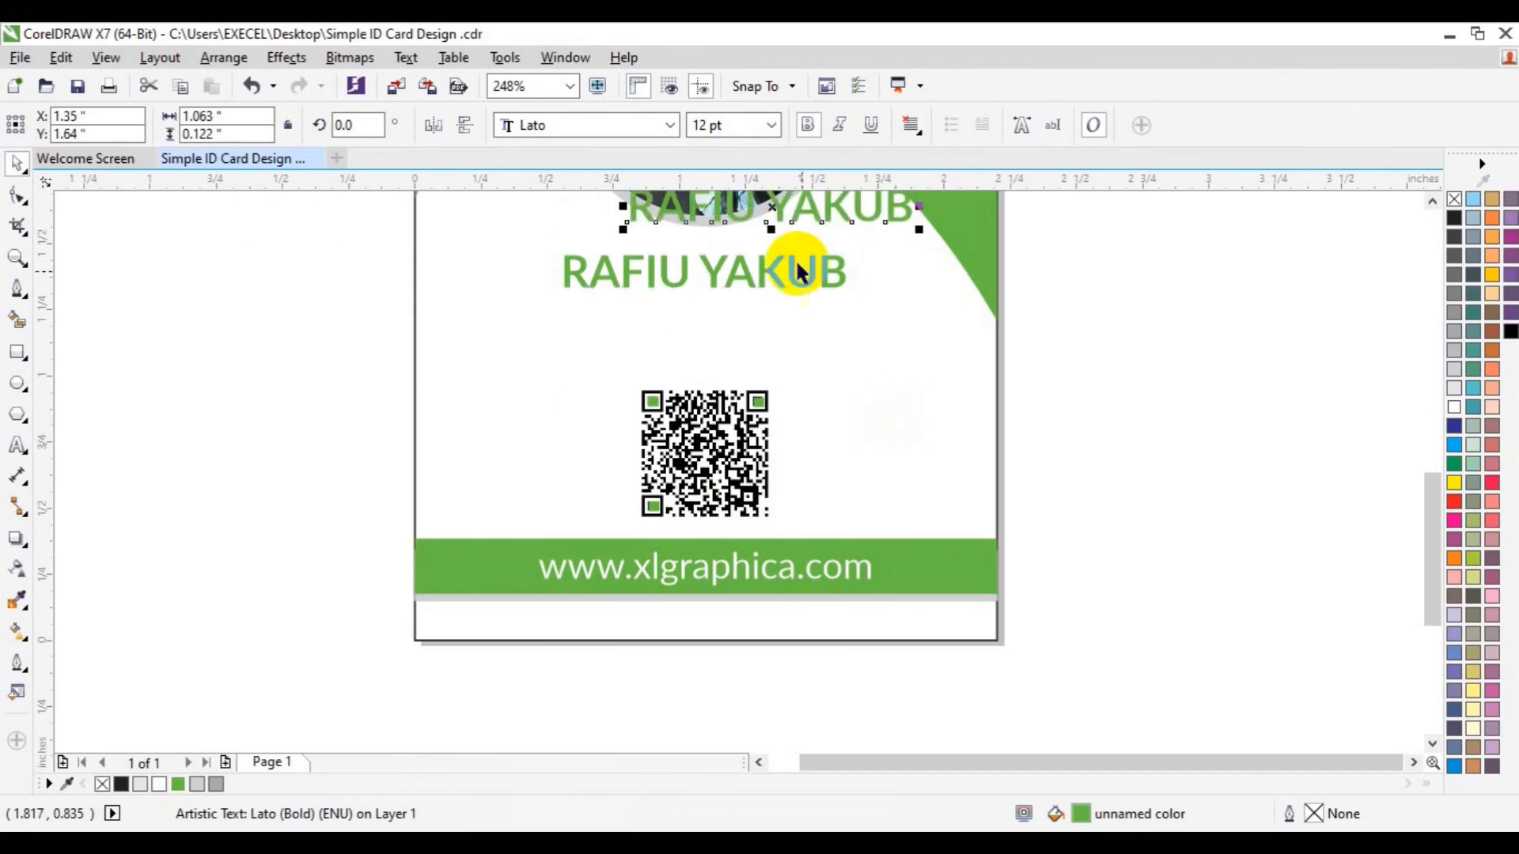
drag(777, 207, 707, 314)
Retype the duplicate as 'CREATIVE DIRECTOR' in black 6 pt, non-bold
click(17, 445)
key(ctrl+a)
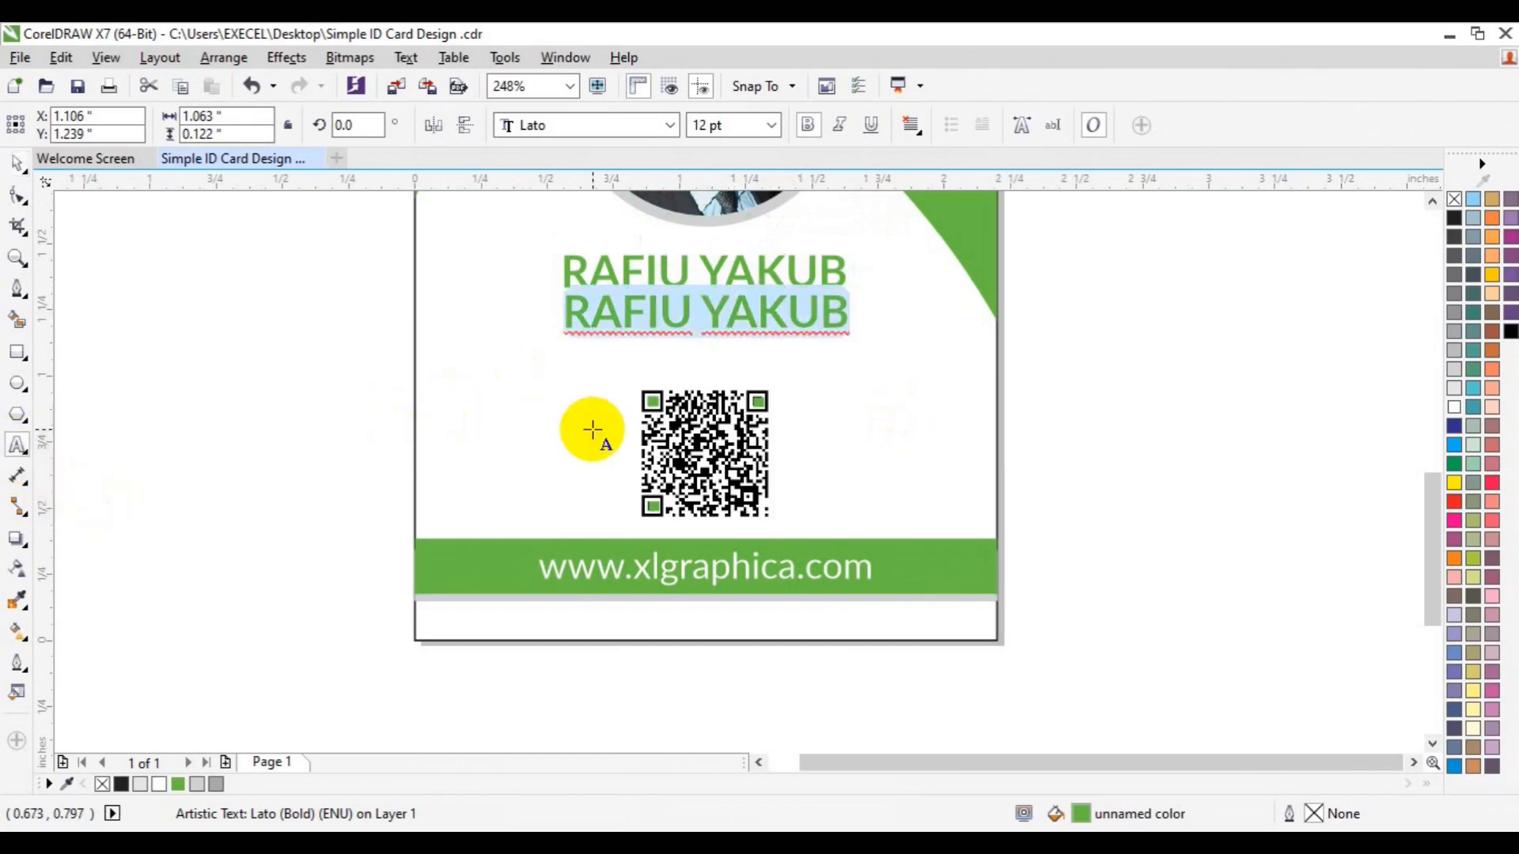
text(CREATIVE)
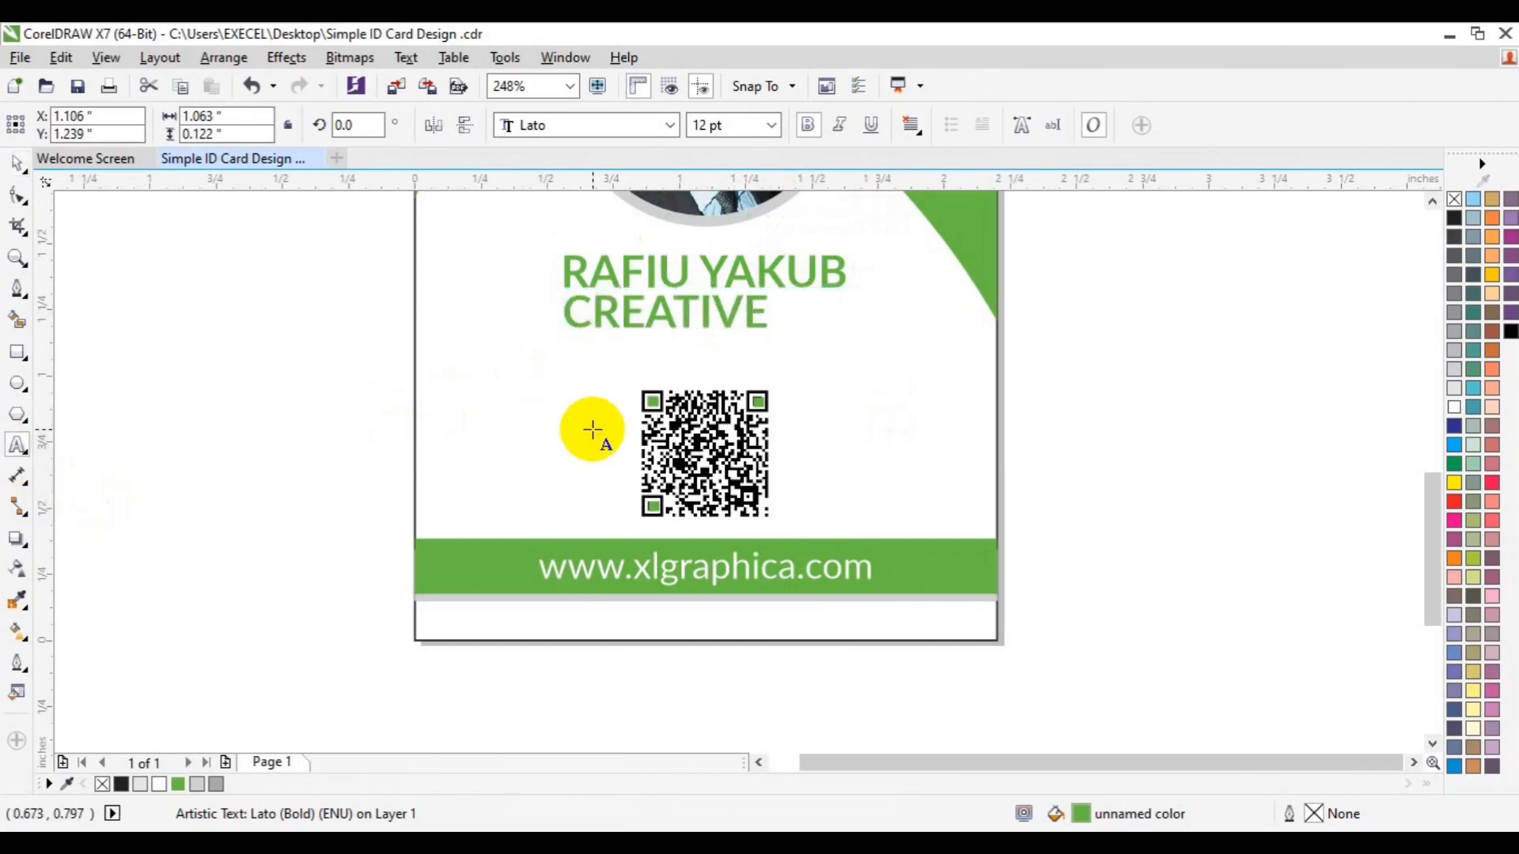
text( DIRECTOR)
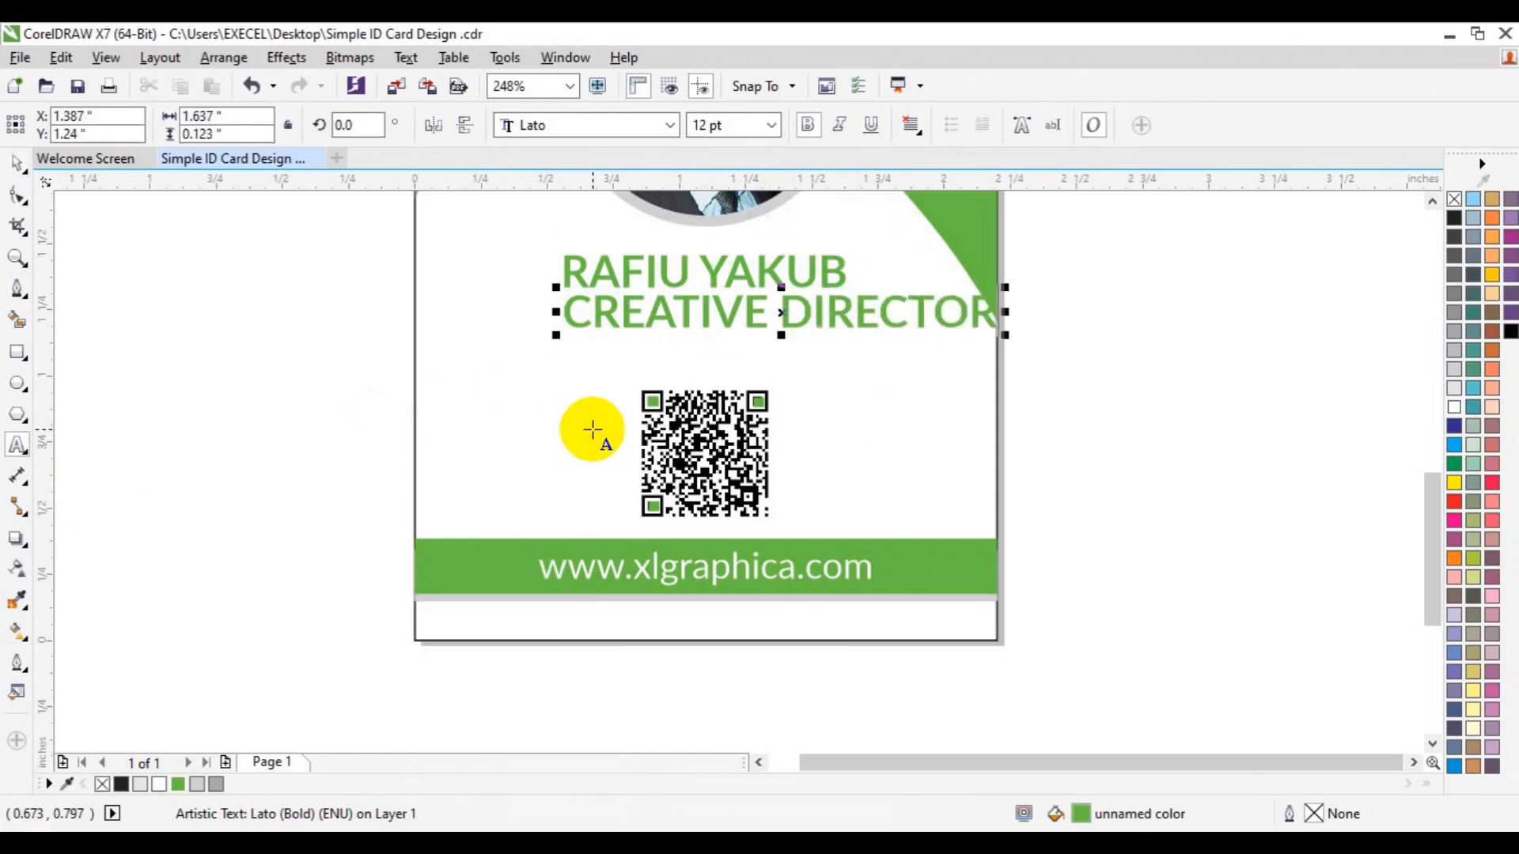
key(ctrl+a)
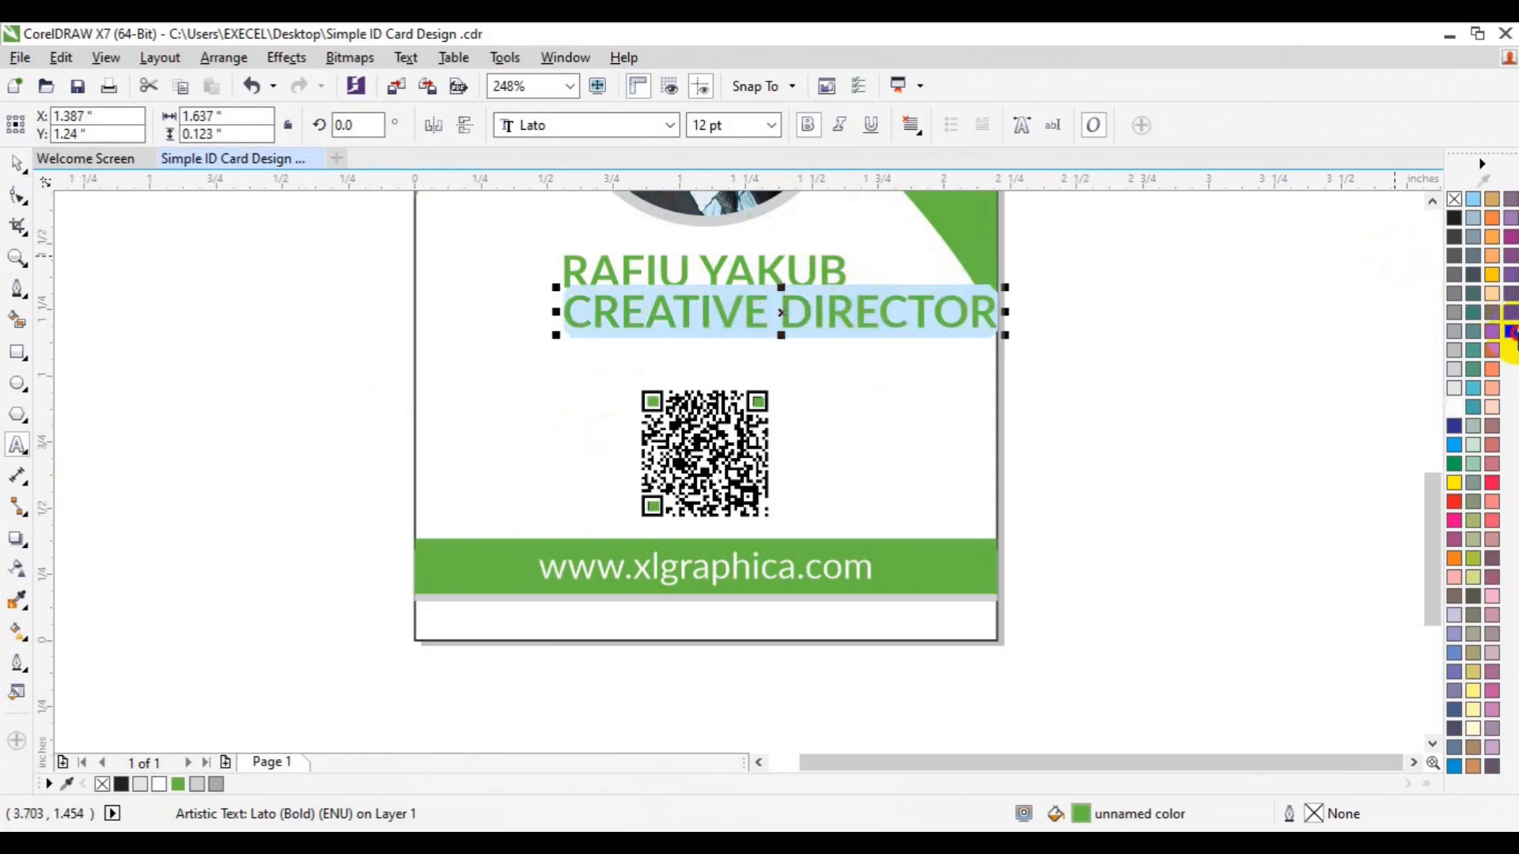
click(1511, 332)
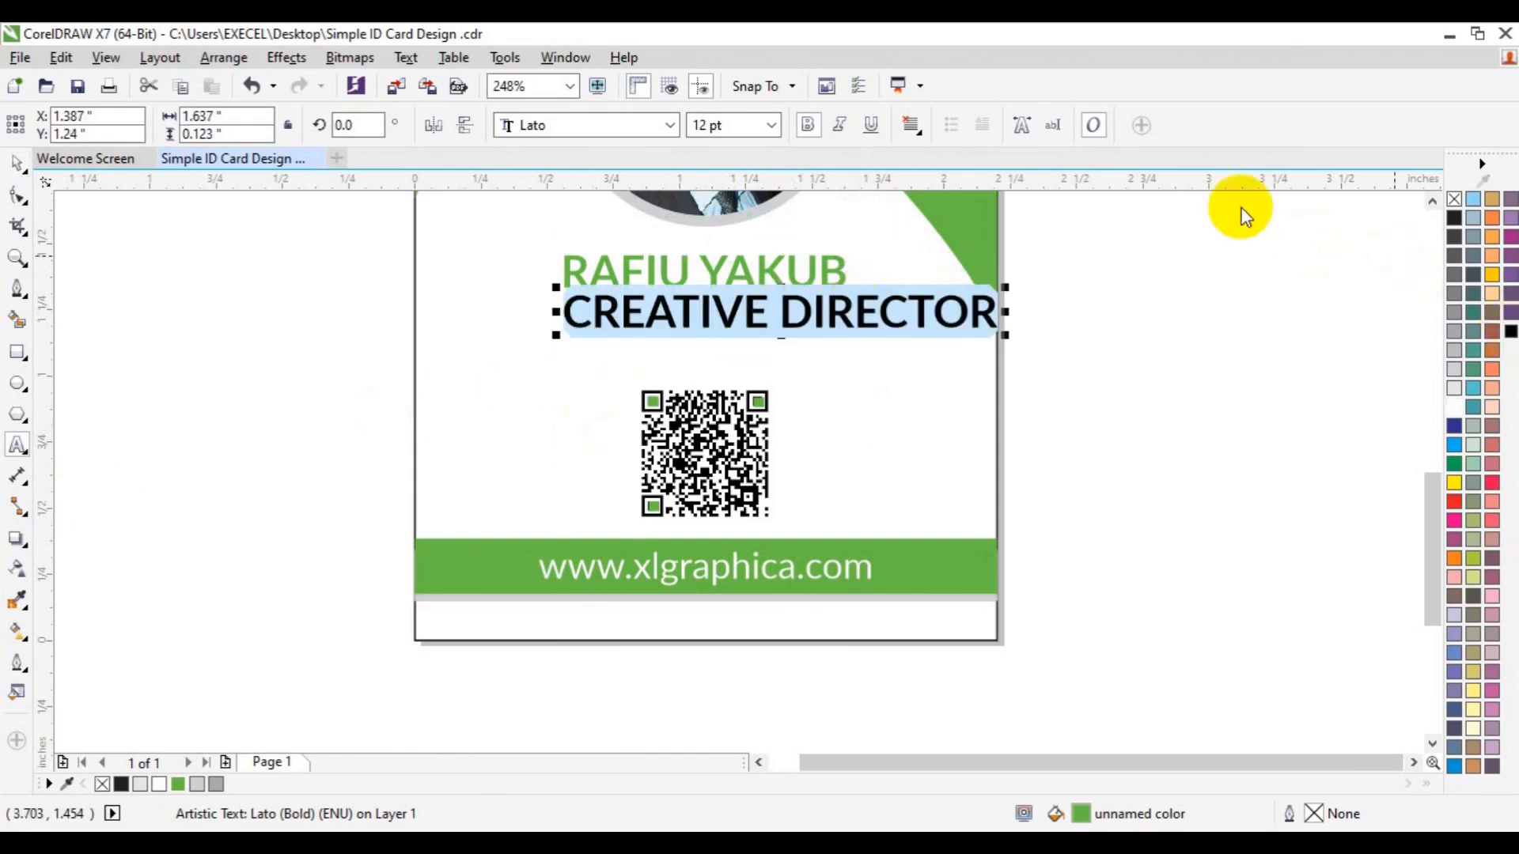
click(772, 125)
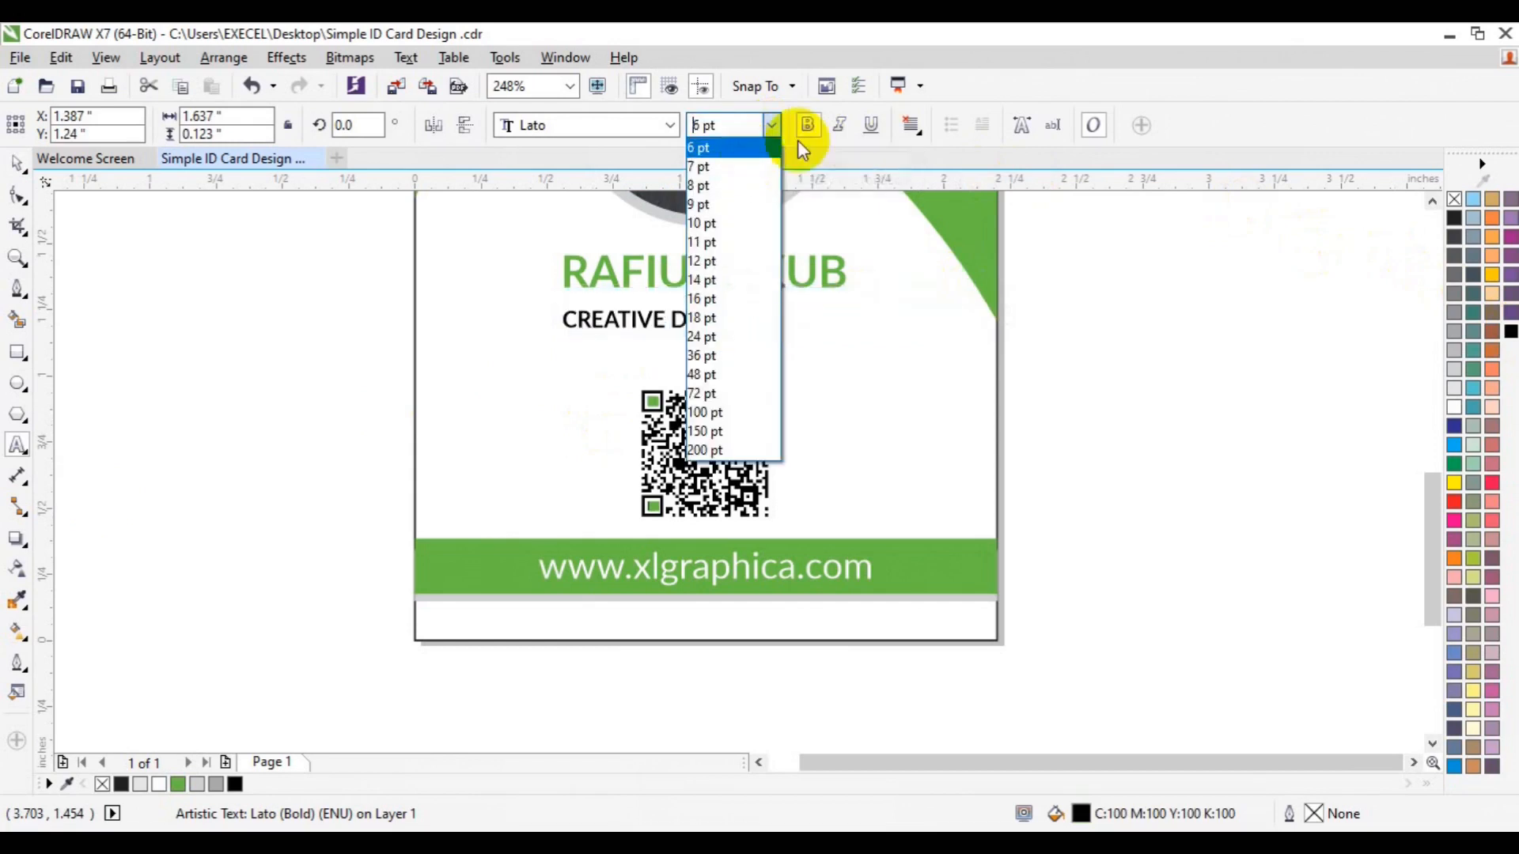
click(797, 140)
click(813, 129)
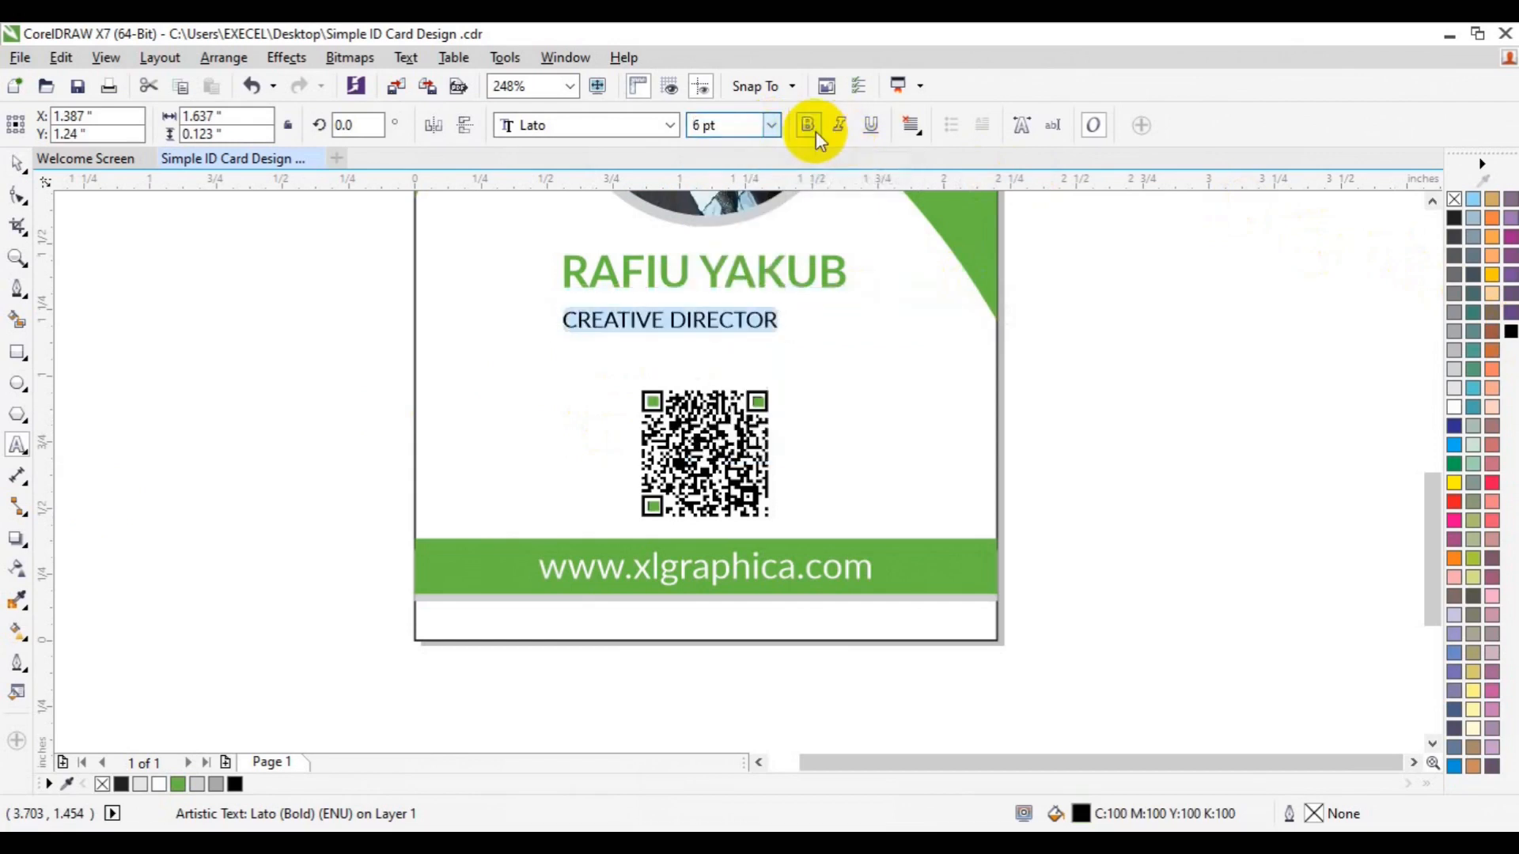
click(18, 166)
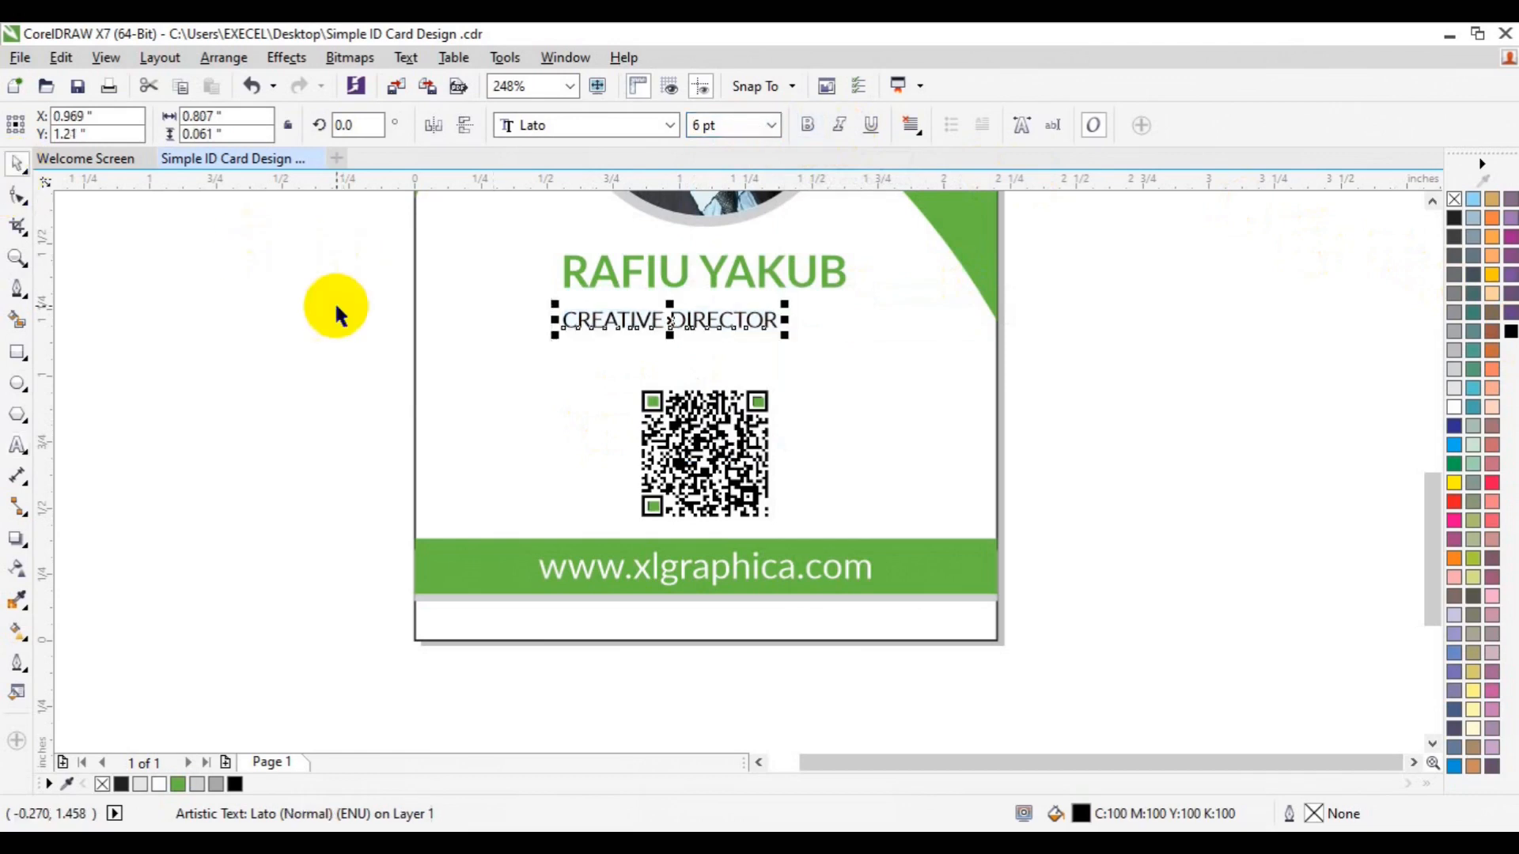
Centre the job title under the name, group the two, and deselect
drag(665, 326, 701, 313)
shift+click(742, 285)
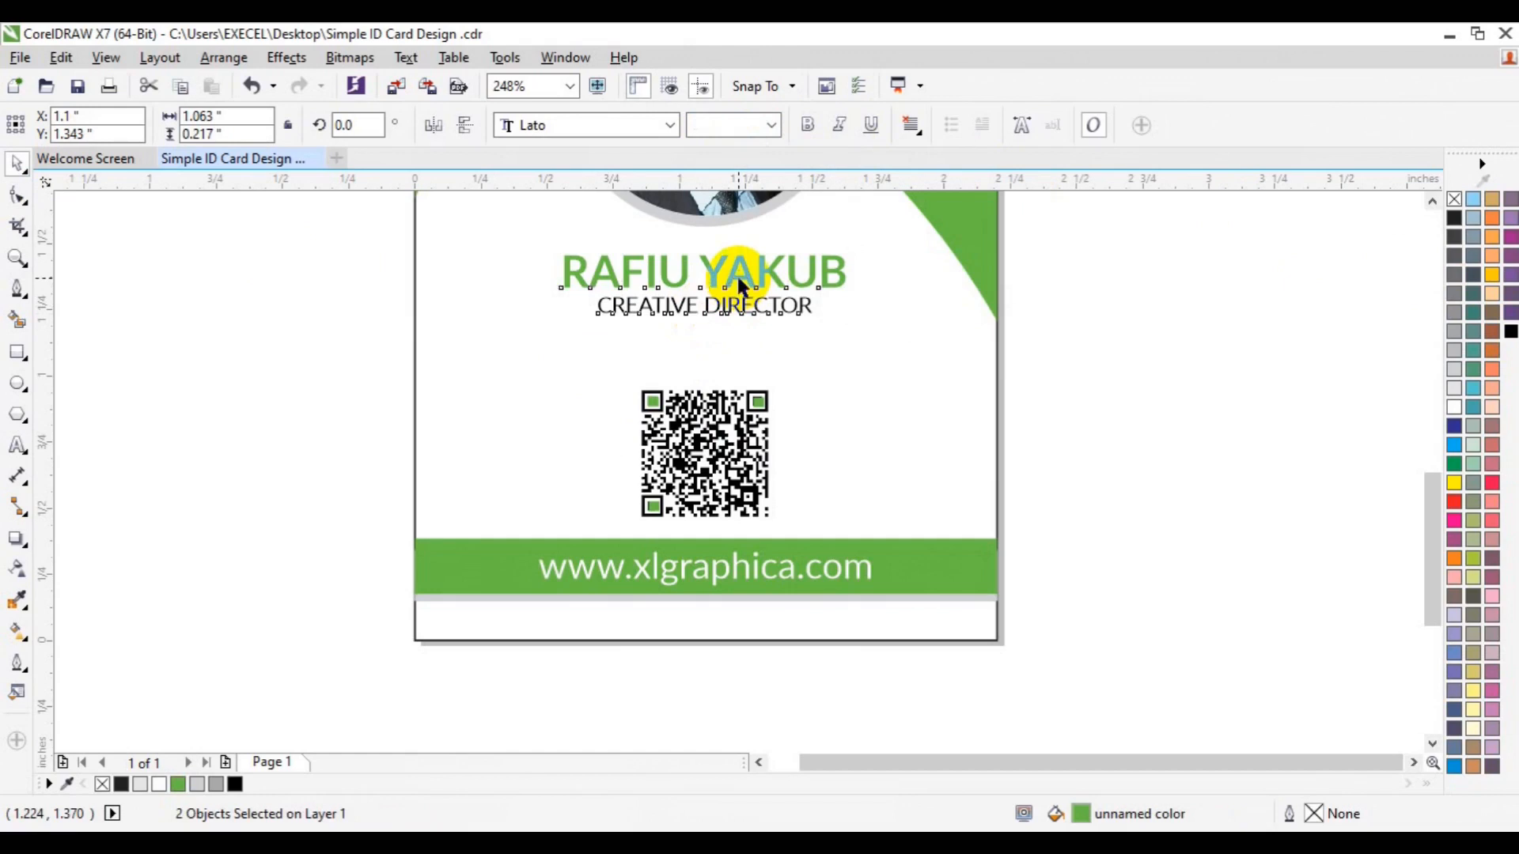
key(ctrl+g)
shift+click(923, 420)
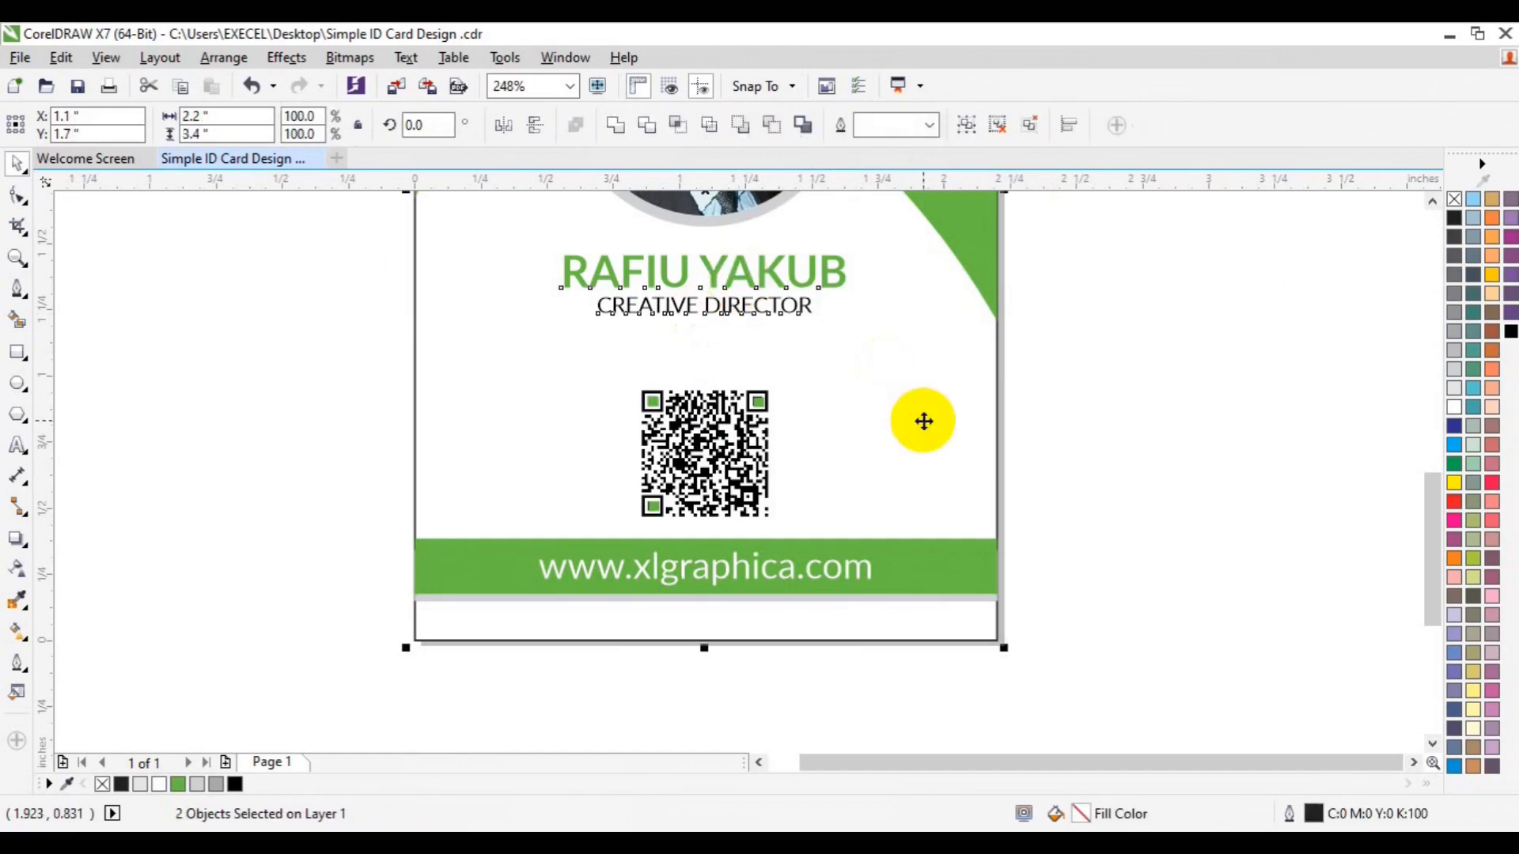
click(1174, 495)
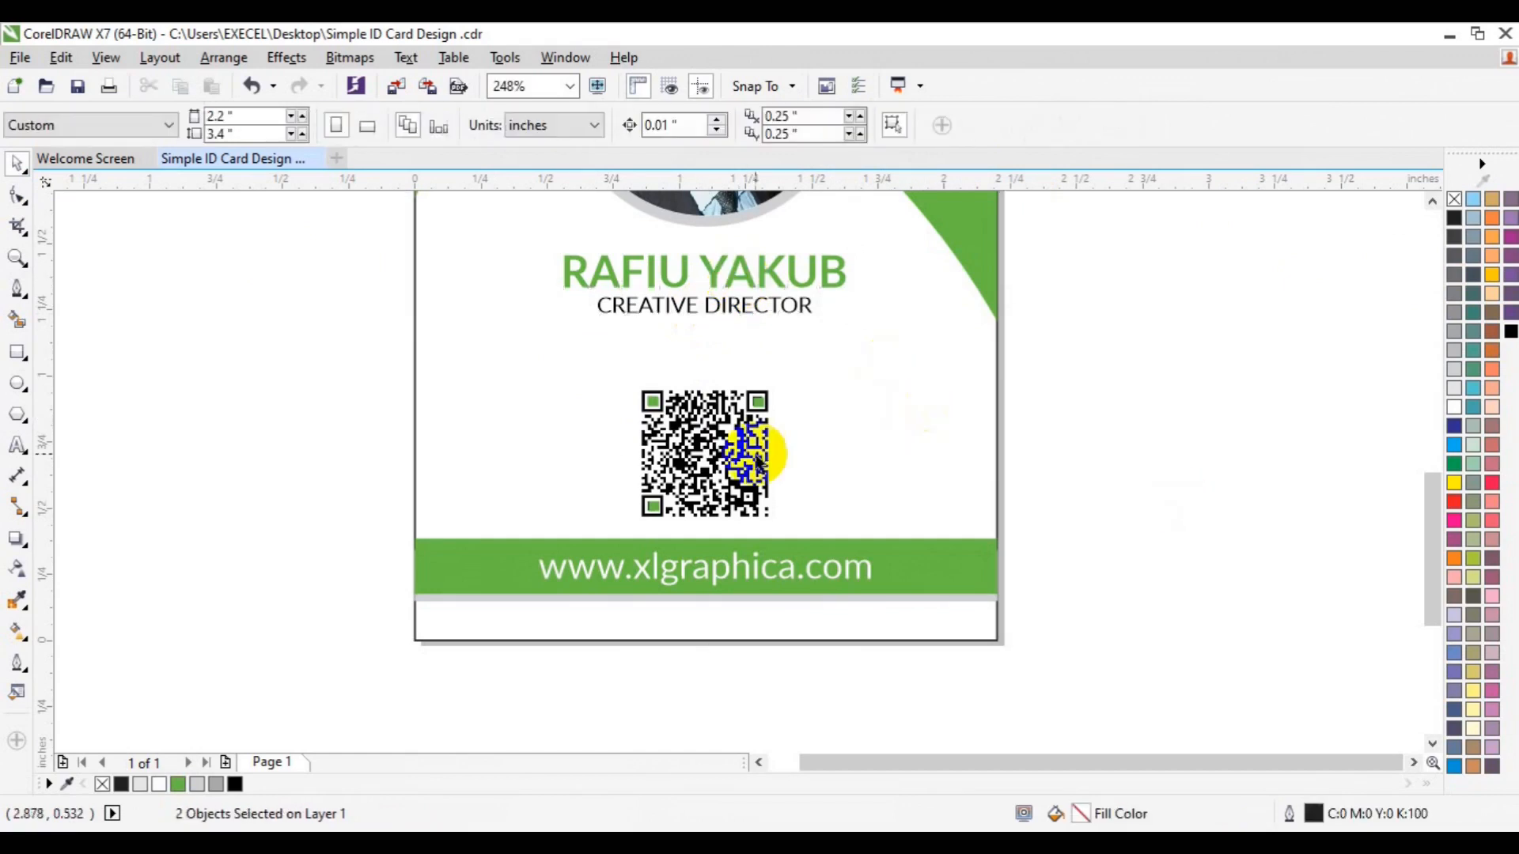
Zoom out to 124% so the whole ID card fits in view
click(17, 259)
click(154, 126)
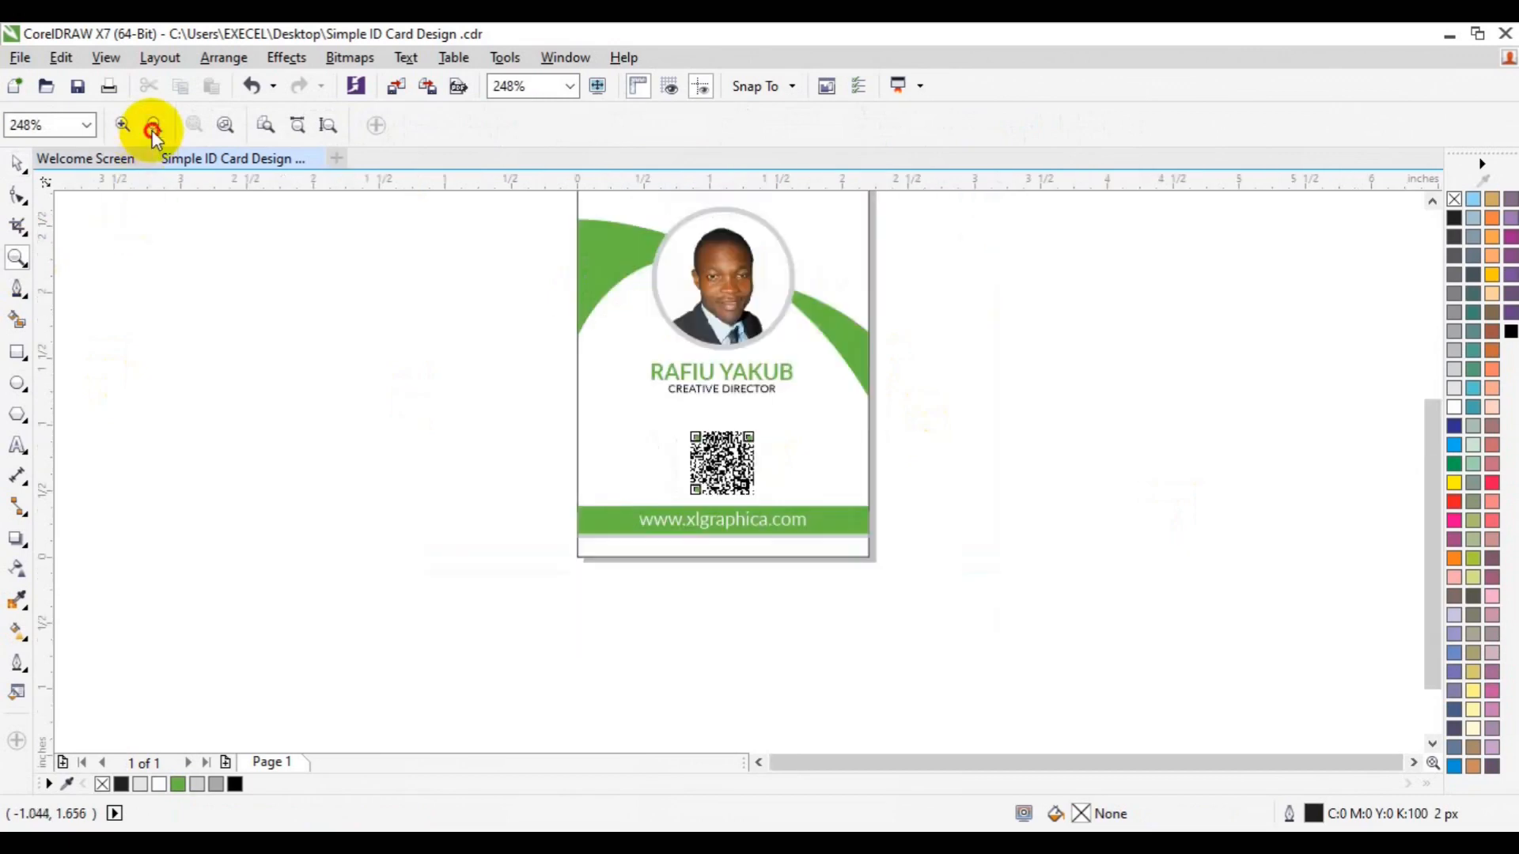
key(space)
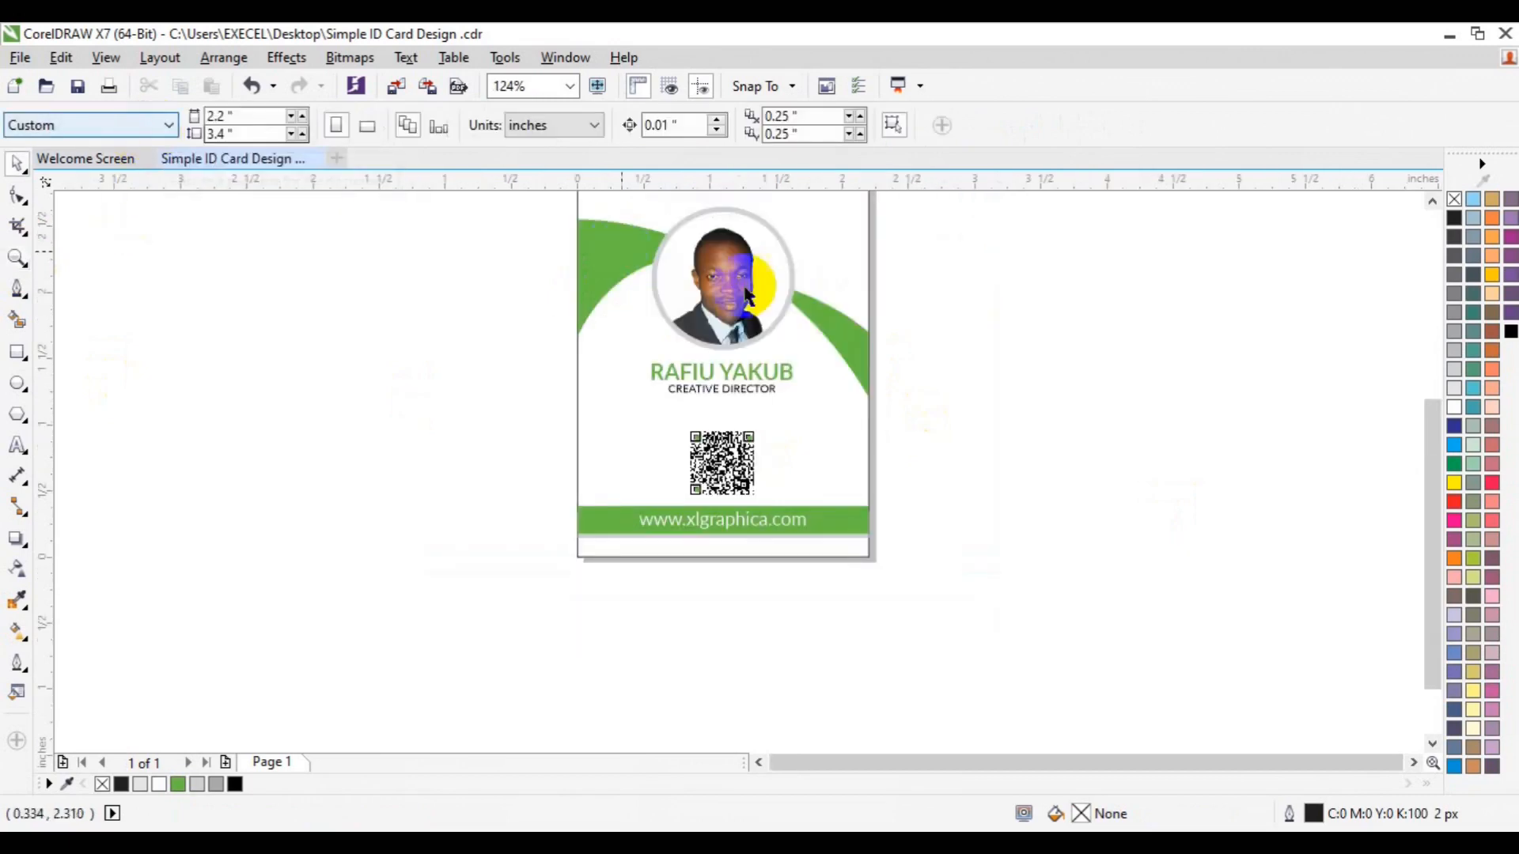
click(1432, 200)
click(1432, 201)
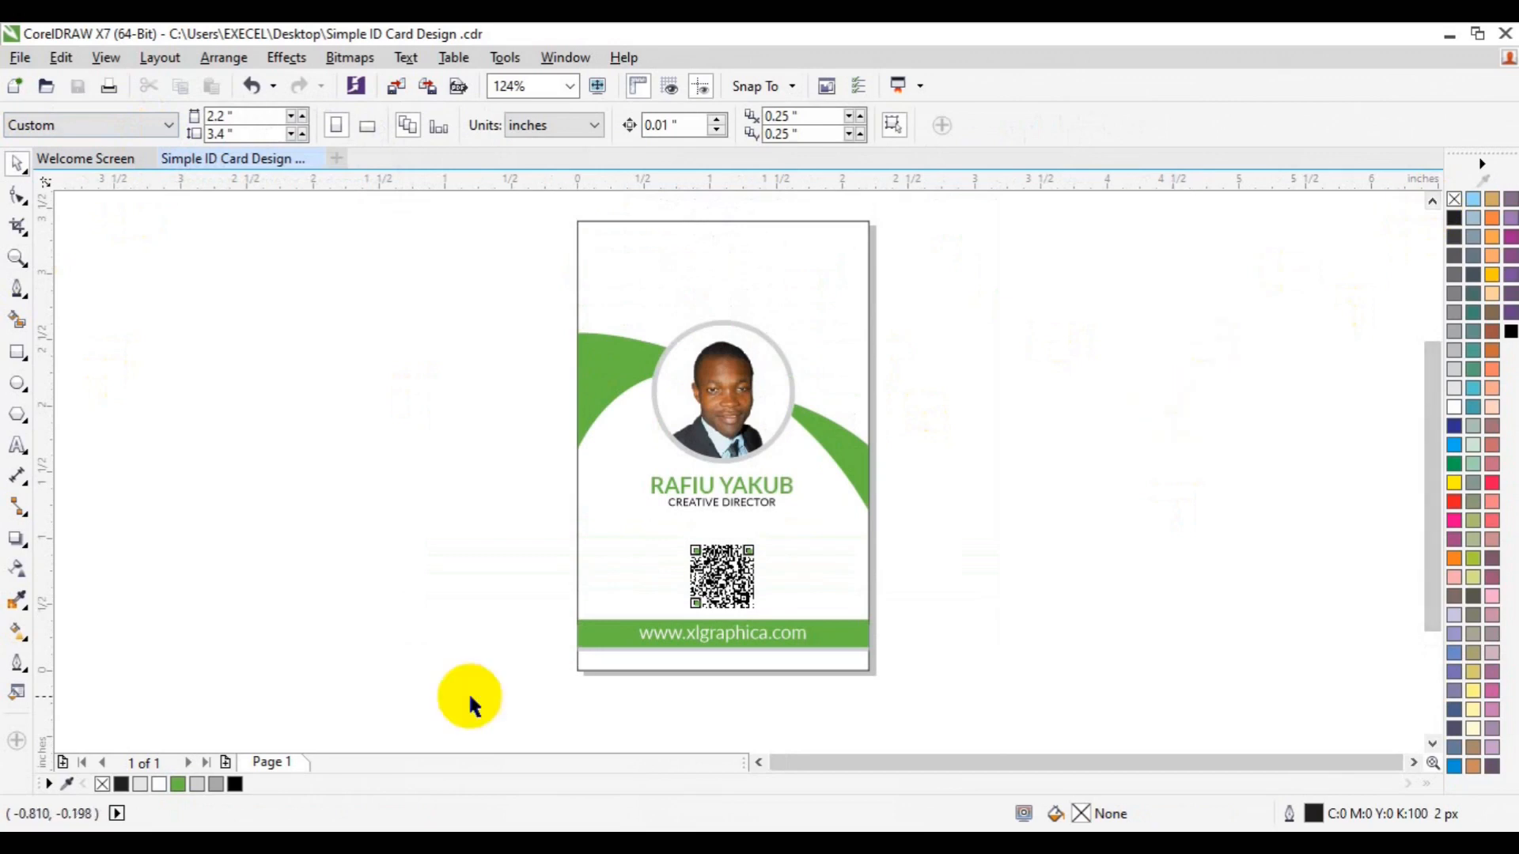
click(11, 447)
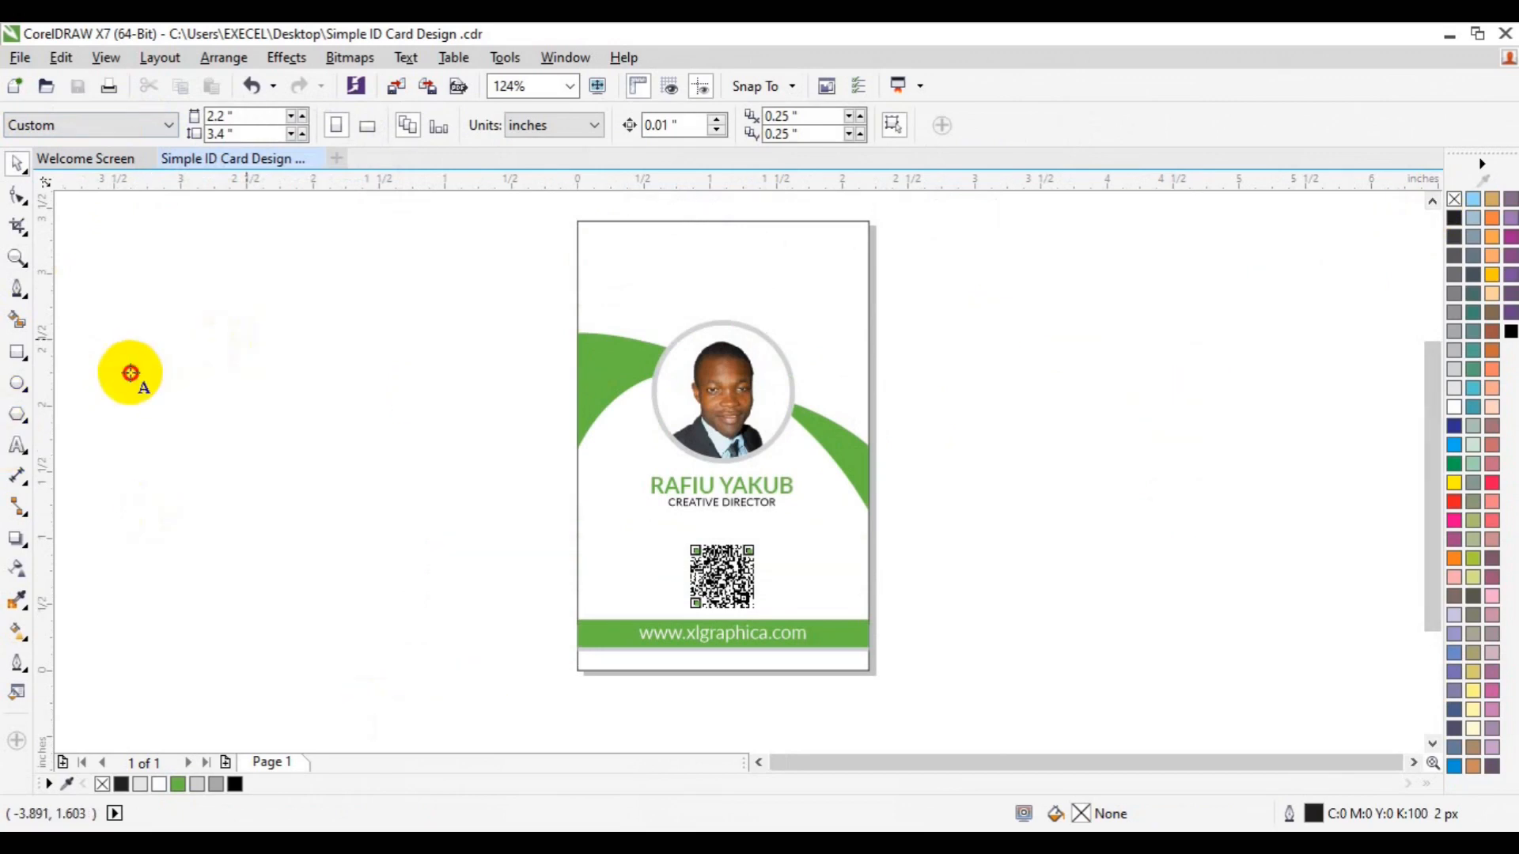
click(131, 372)
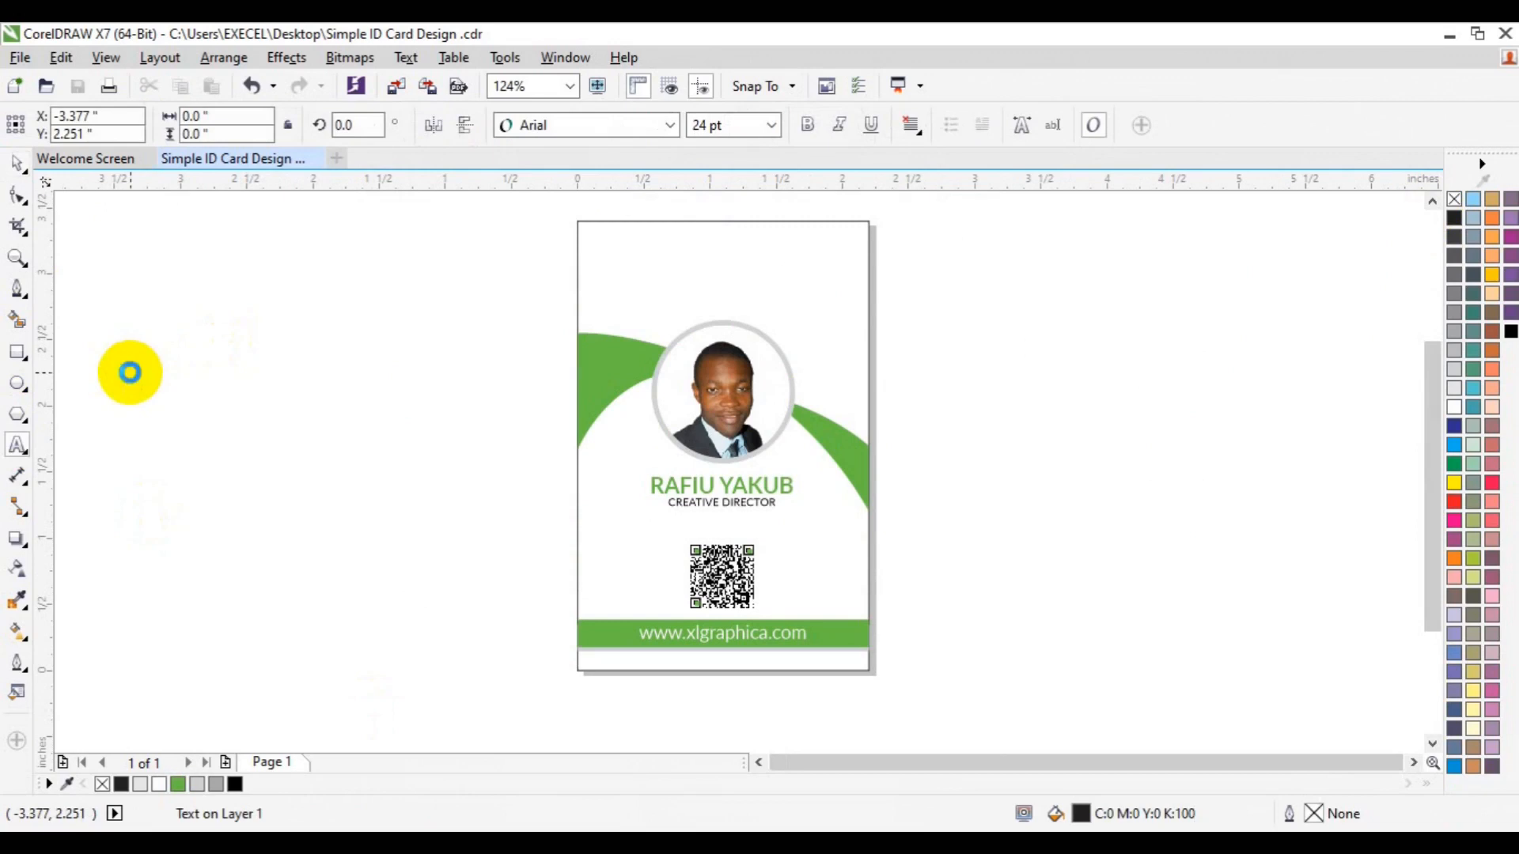
text(DOWNLOAD DESIGN FILES )
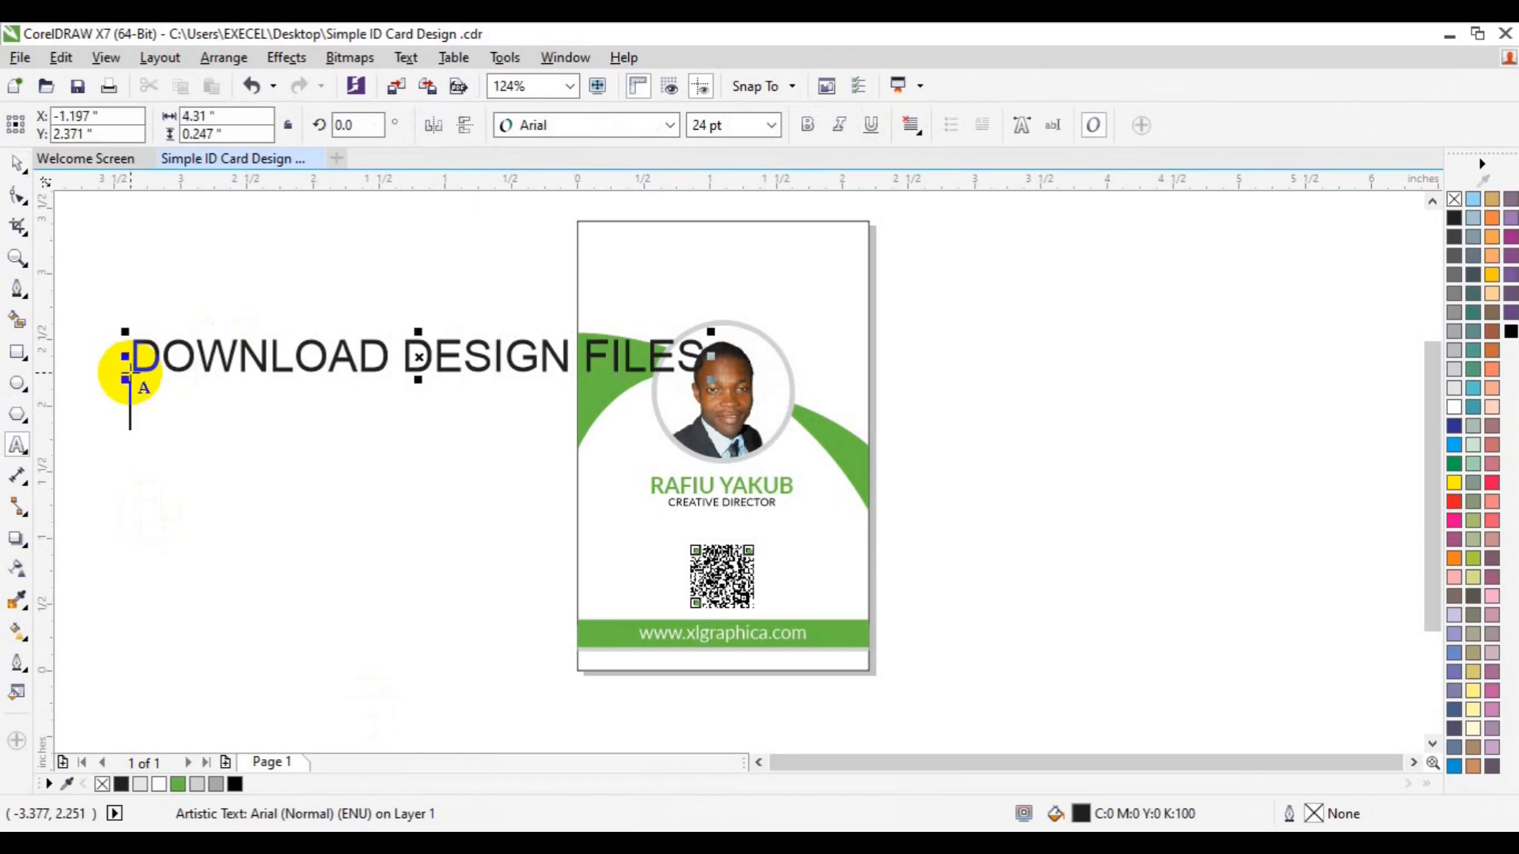
text(@)
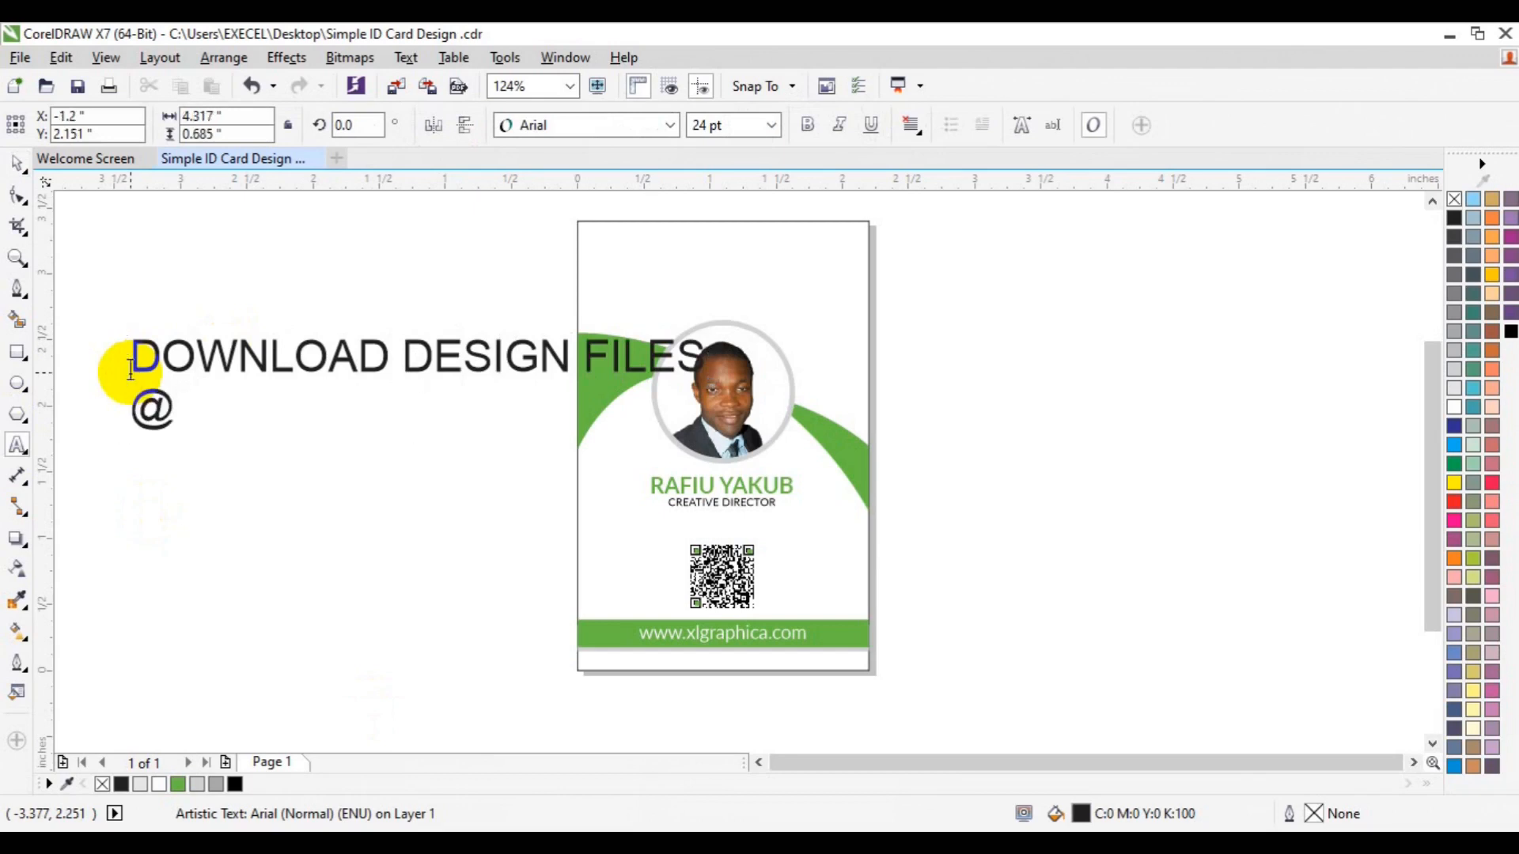
text( www.)
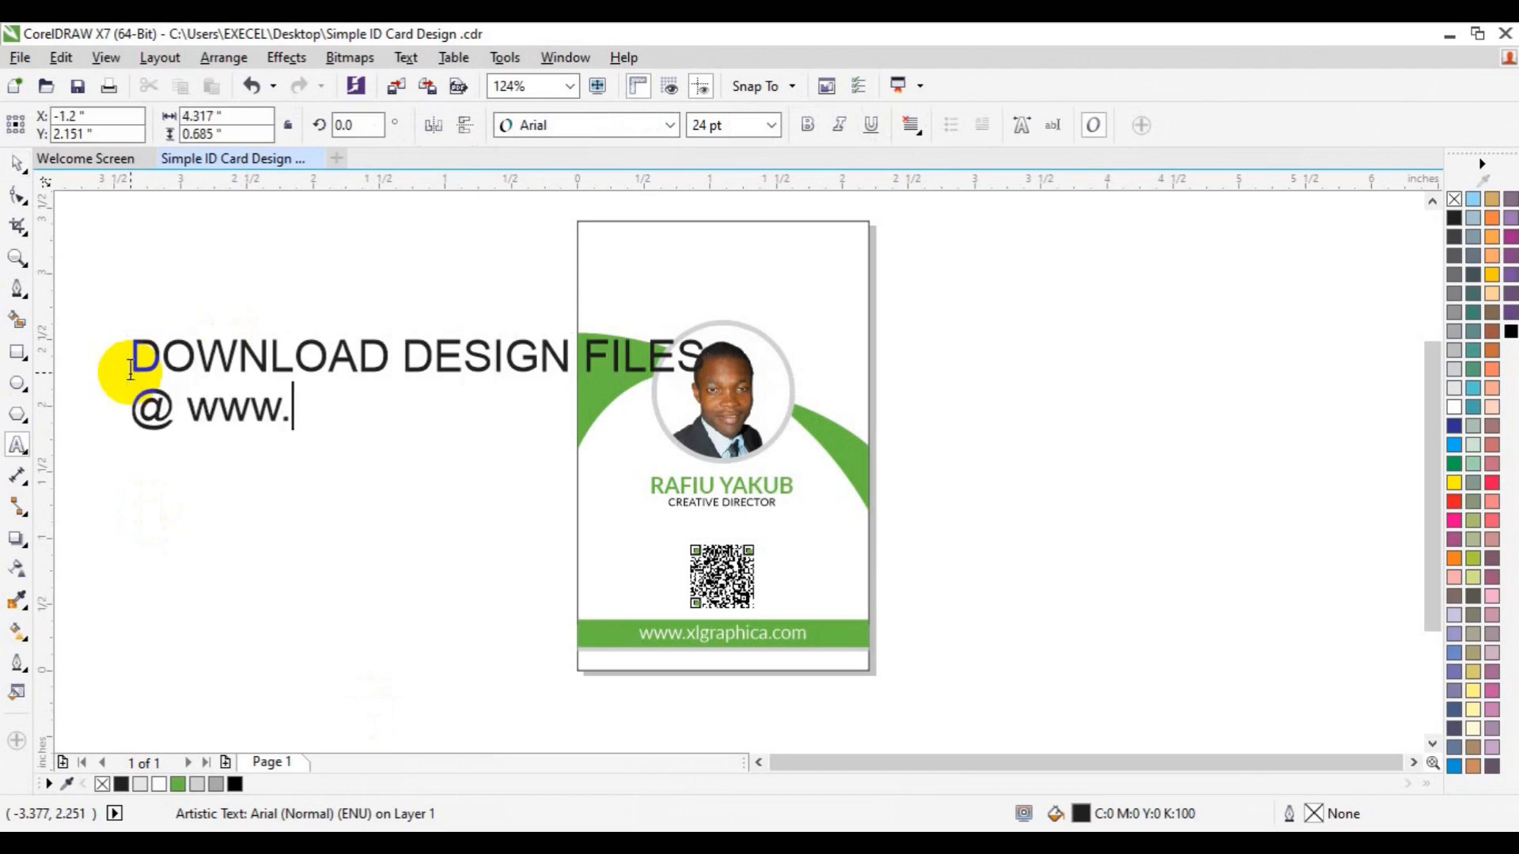
text(xlgraphica.com)
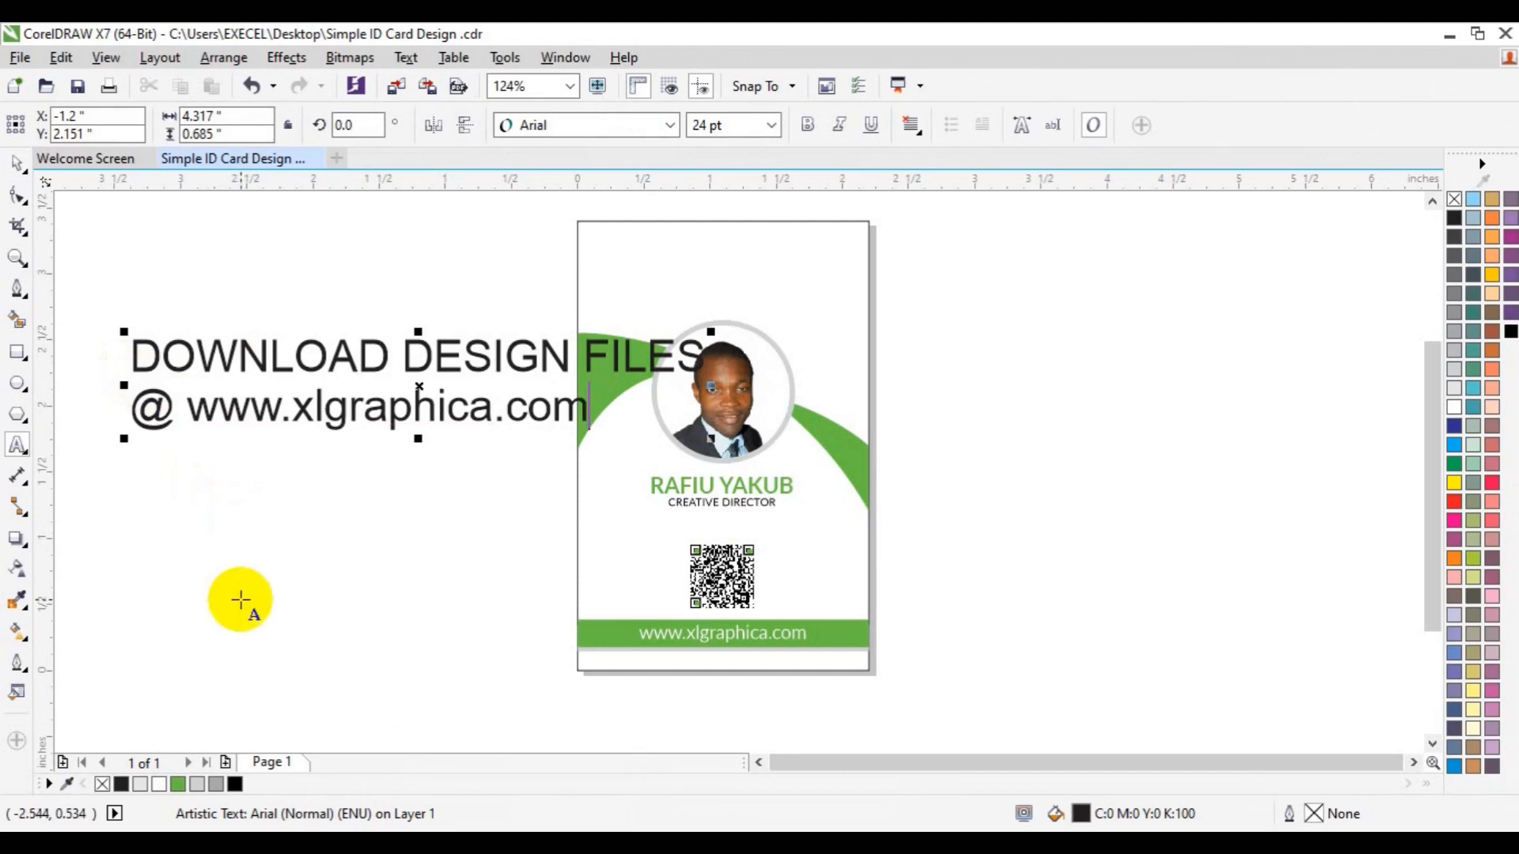
click(16, 192)
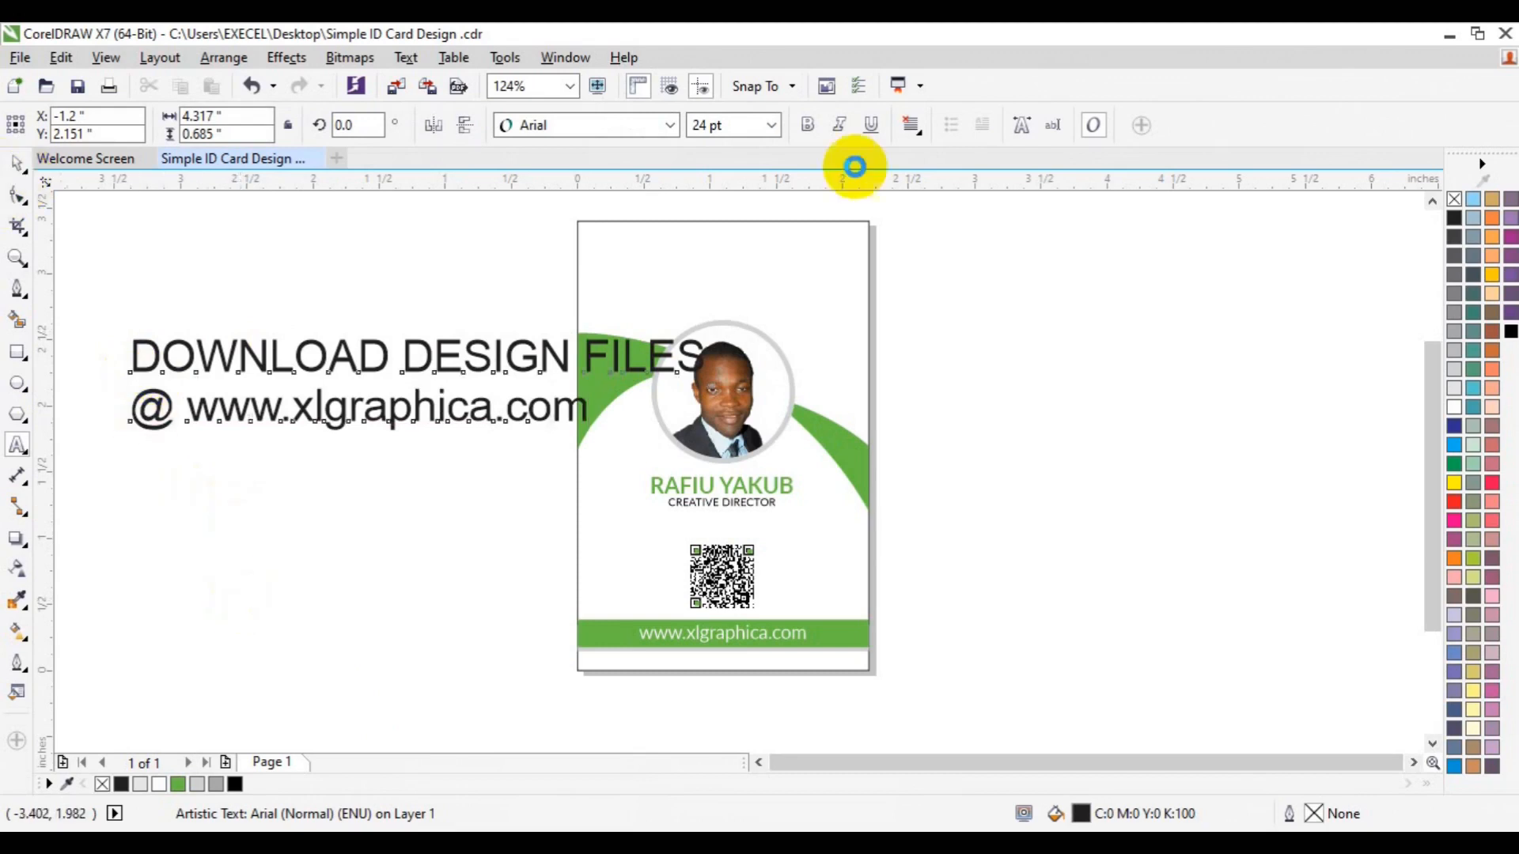
click(920, 136)
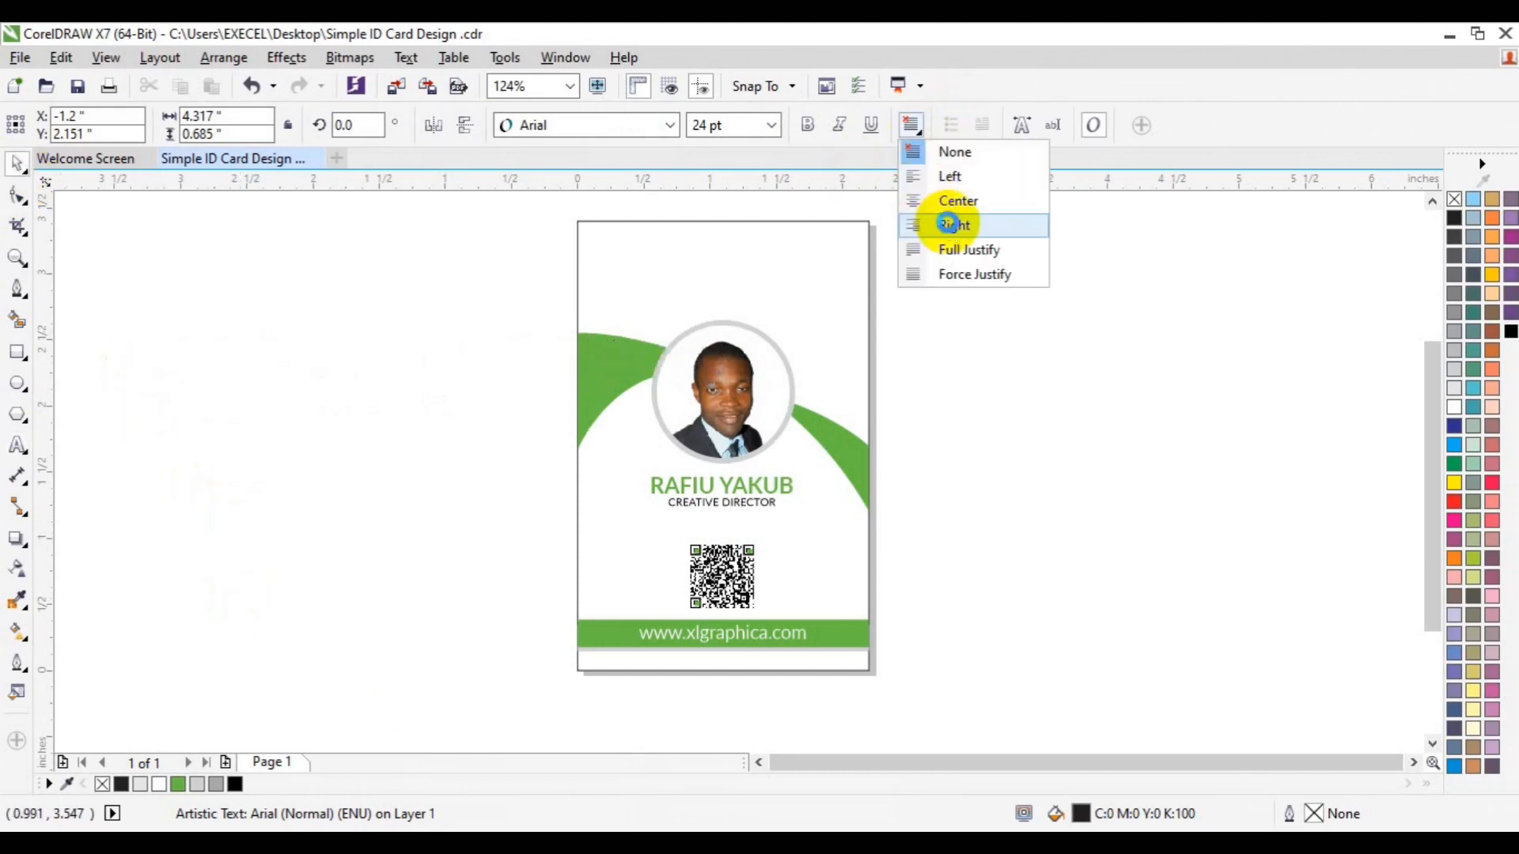
click(928, 197)
Move the text right of the card, break it apart, and copy the web-address line below
key(space)
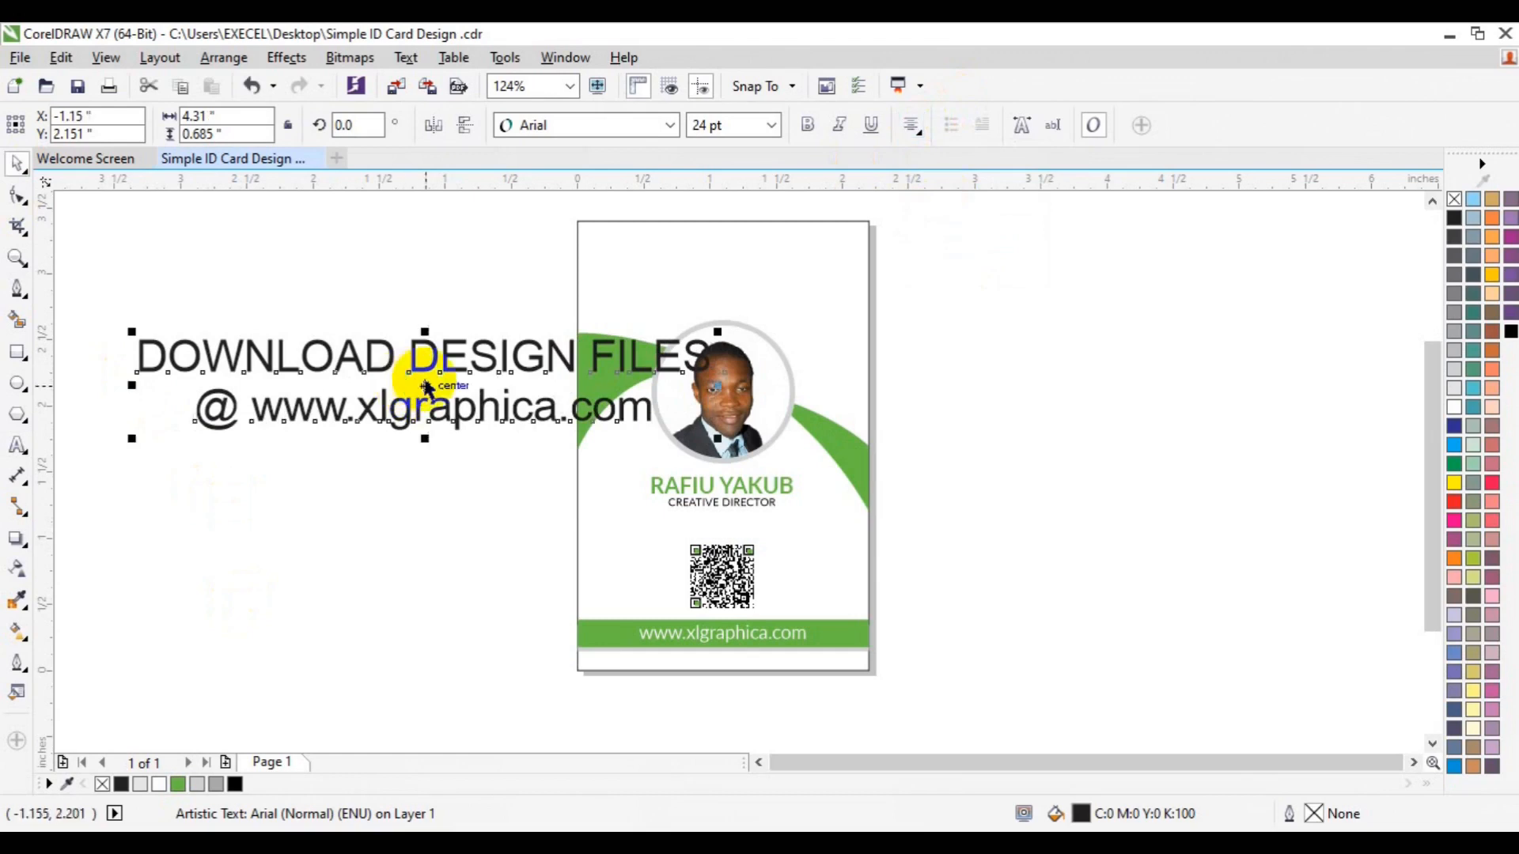
drag(426, 384, 1165, 370)
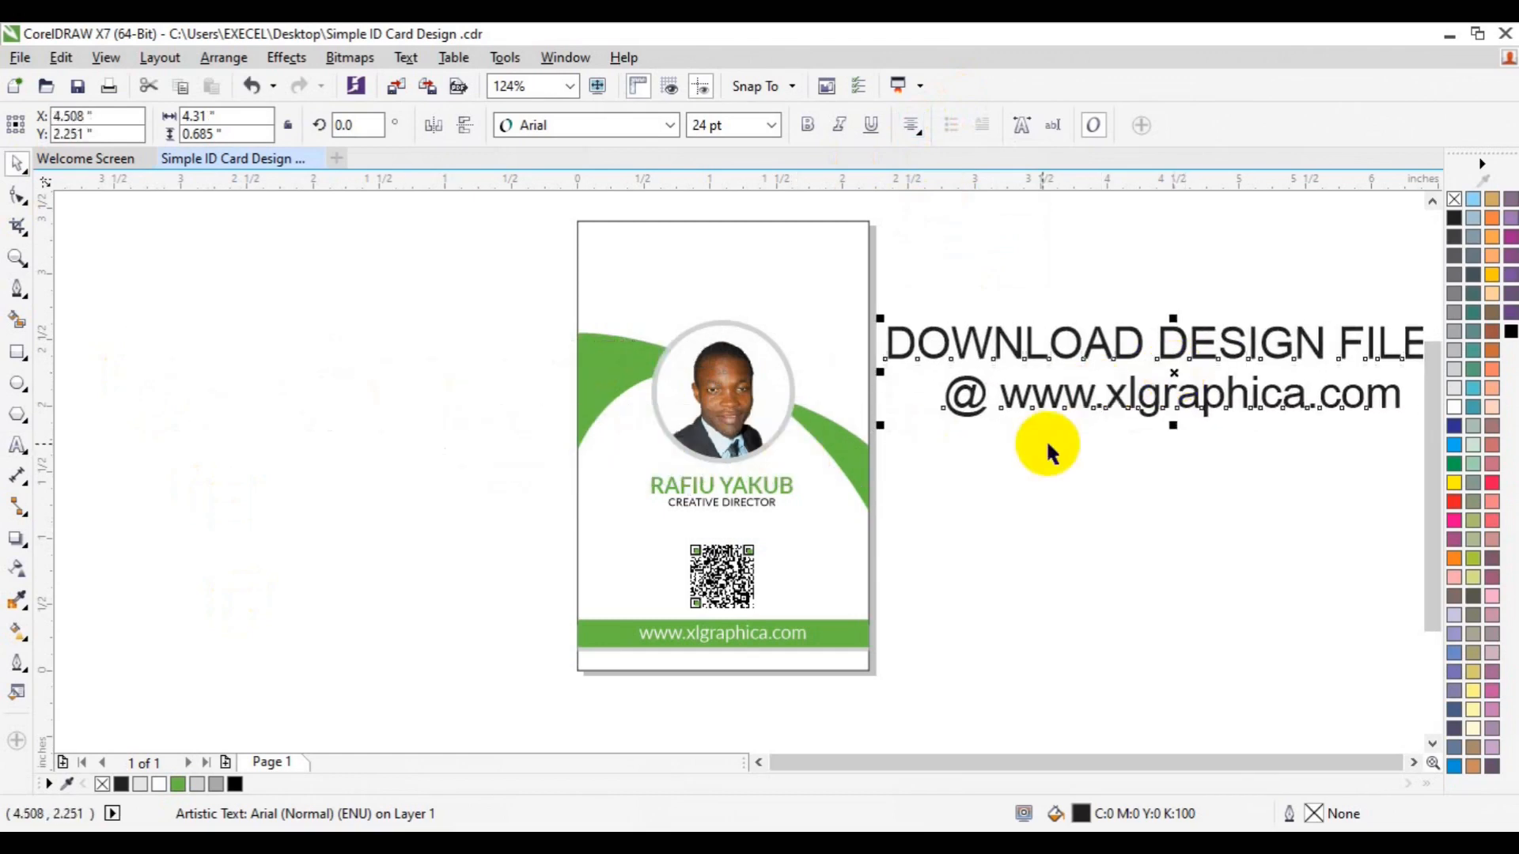
key(ctrl+k)
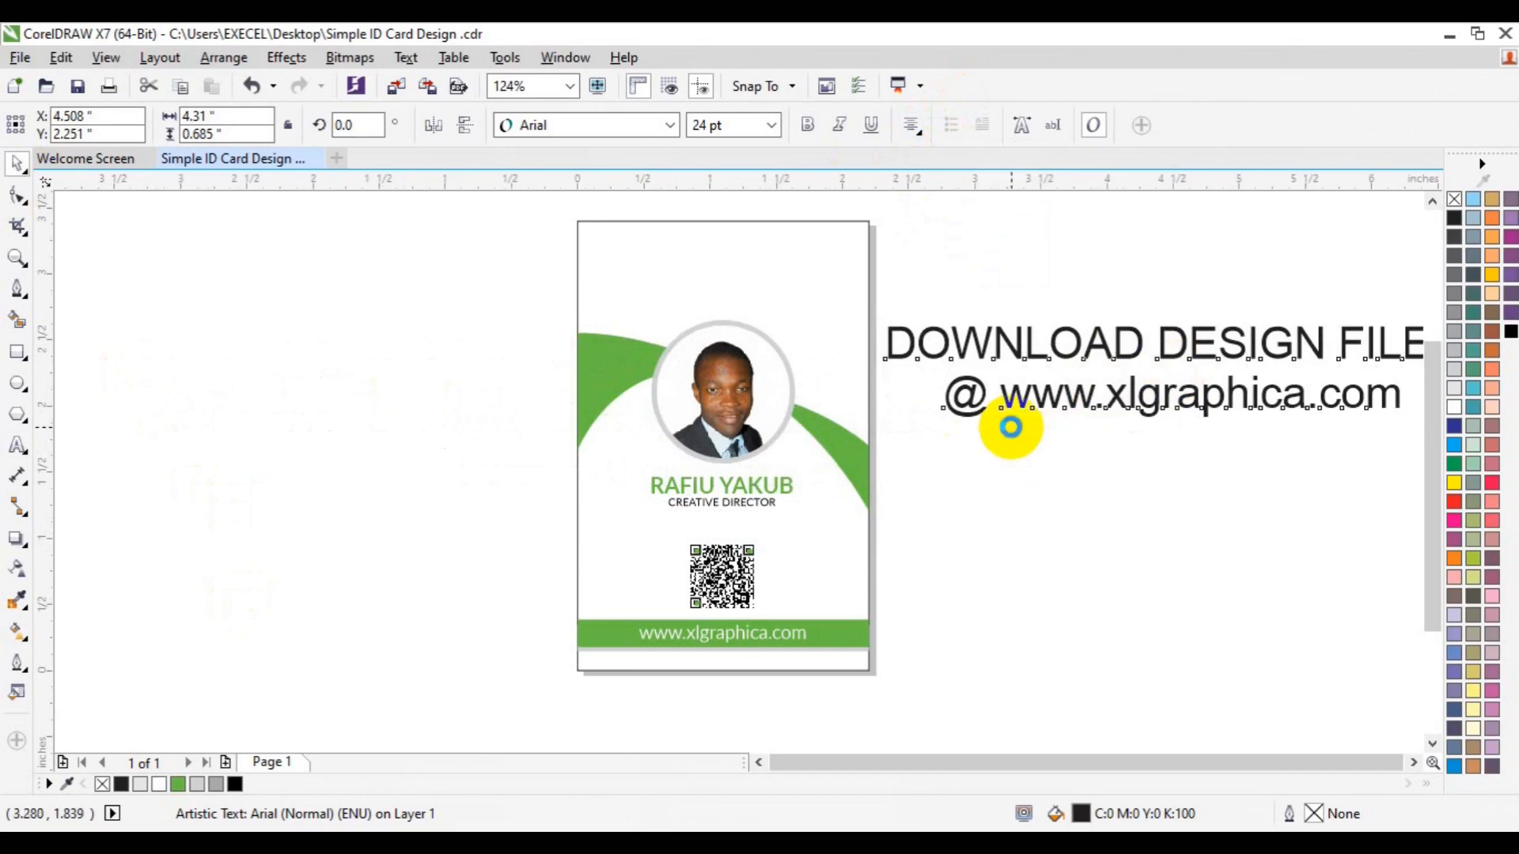
click(1048, 394)
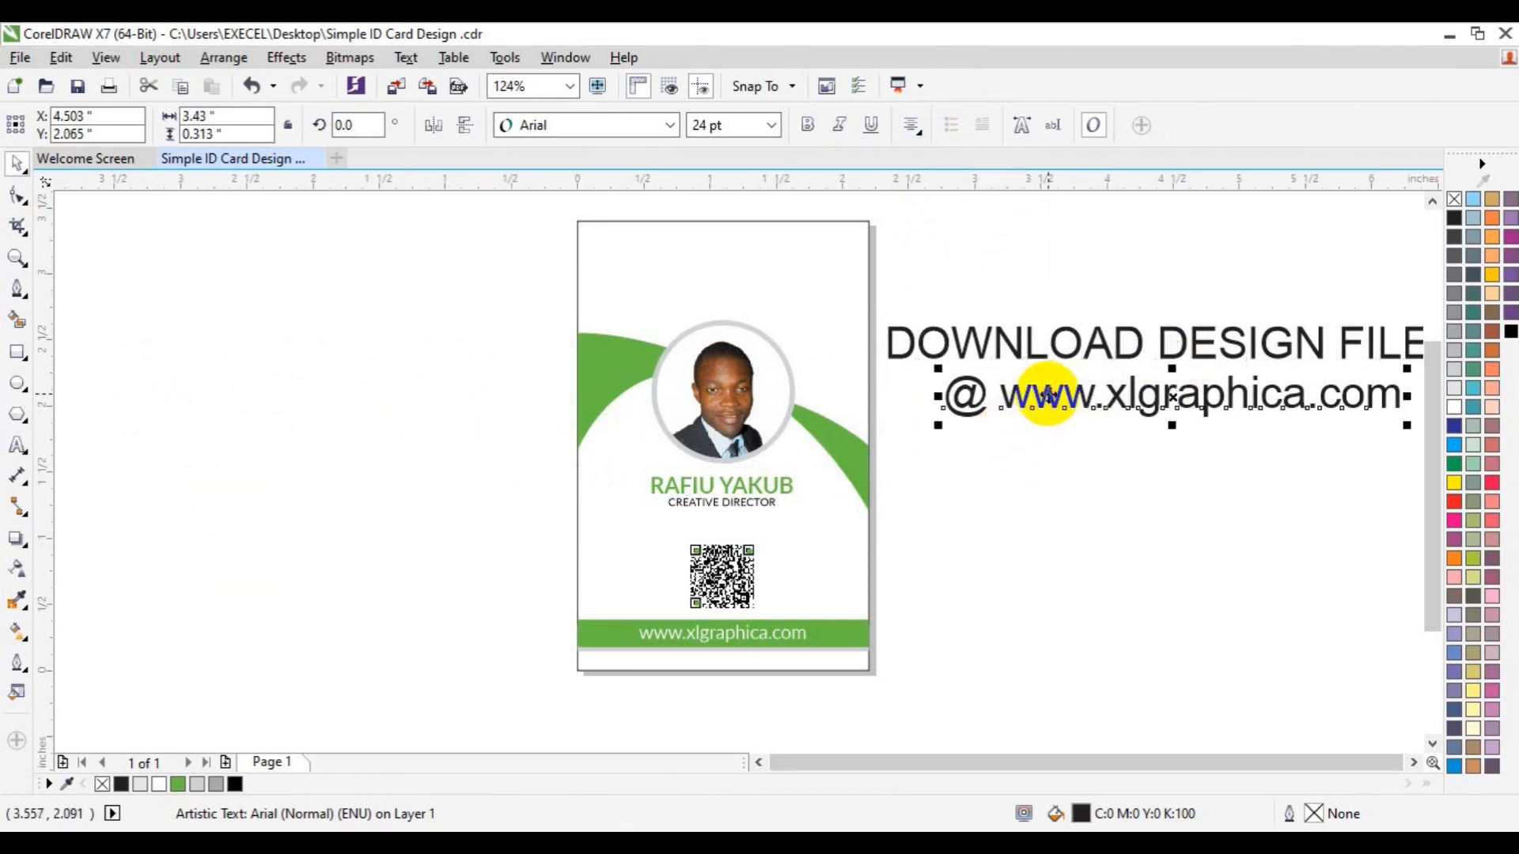
drag(1049, 394, 1089, 536)
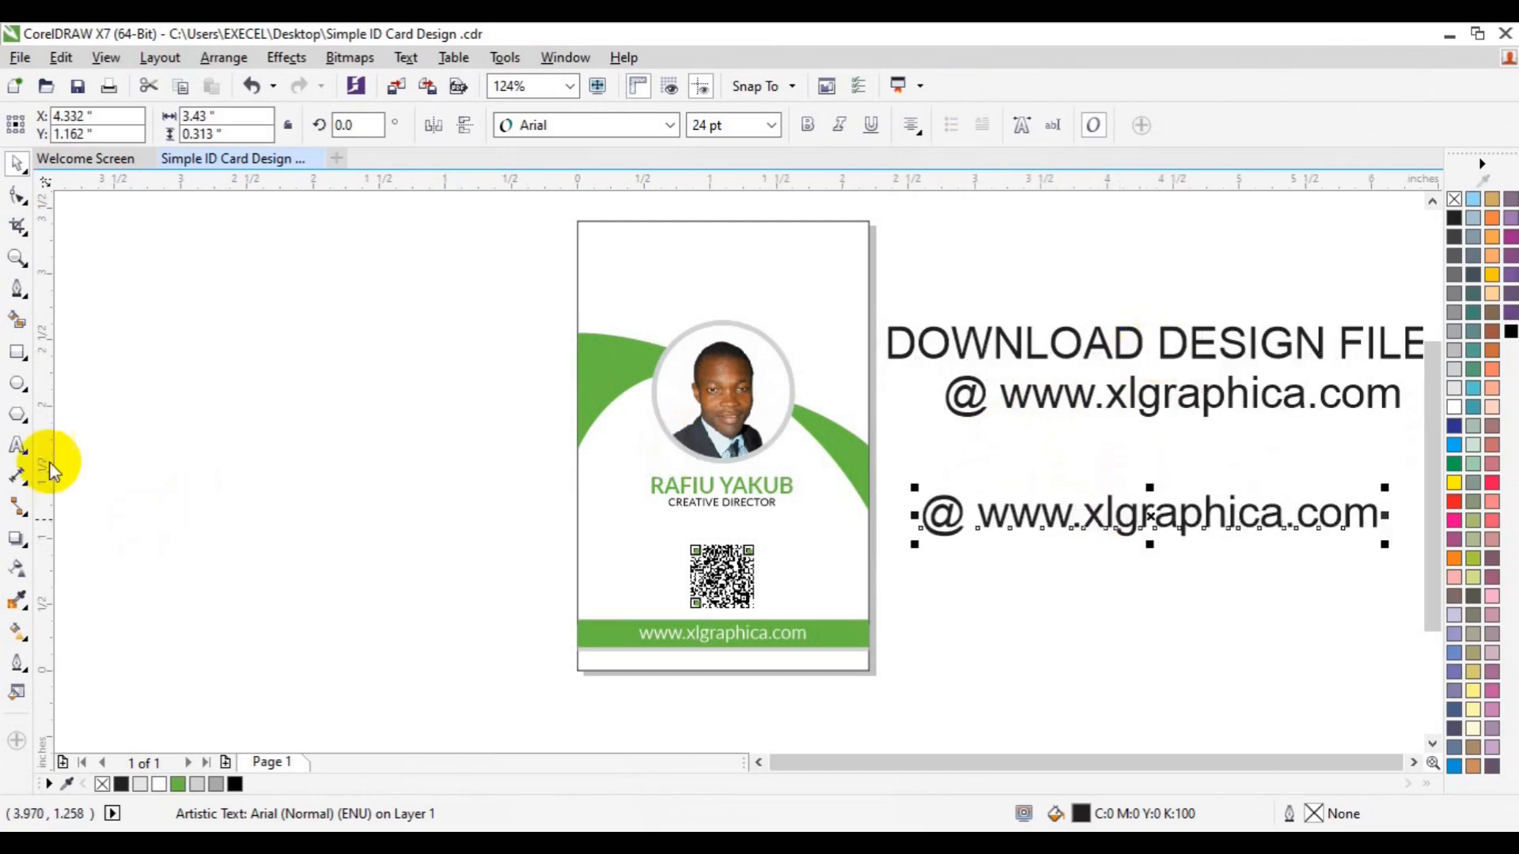
Replace the copied line with 'Thank you for watching and don't forget to subscribe' at 12 pt beside the QR code
click(17, 446)
key(ctrl+a)
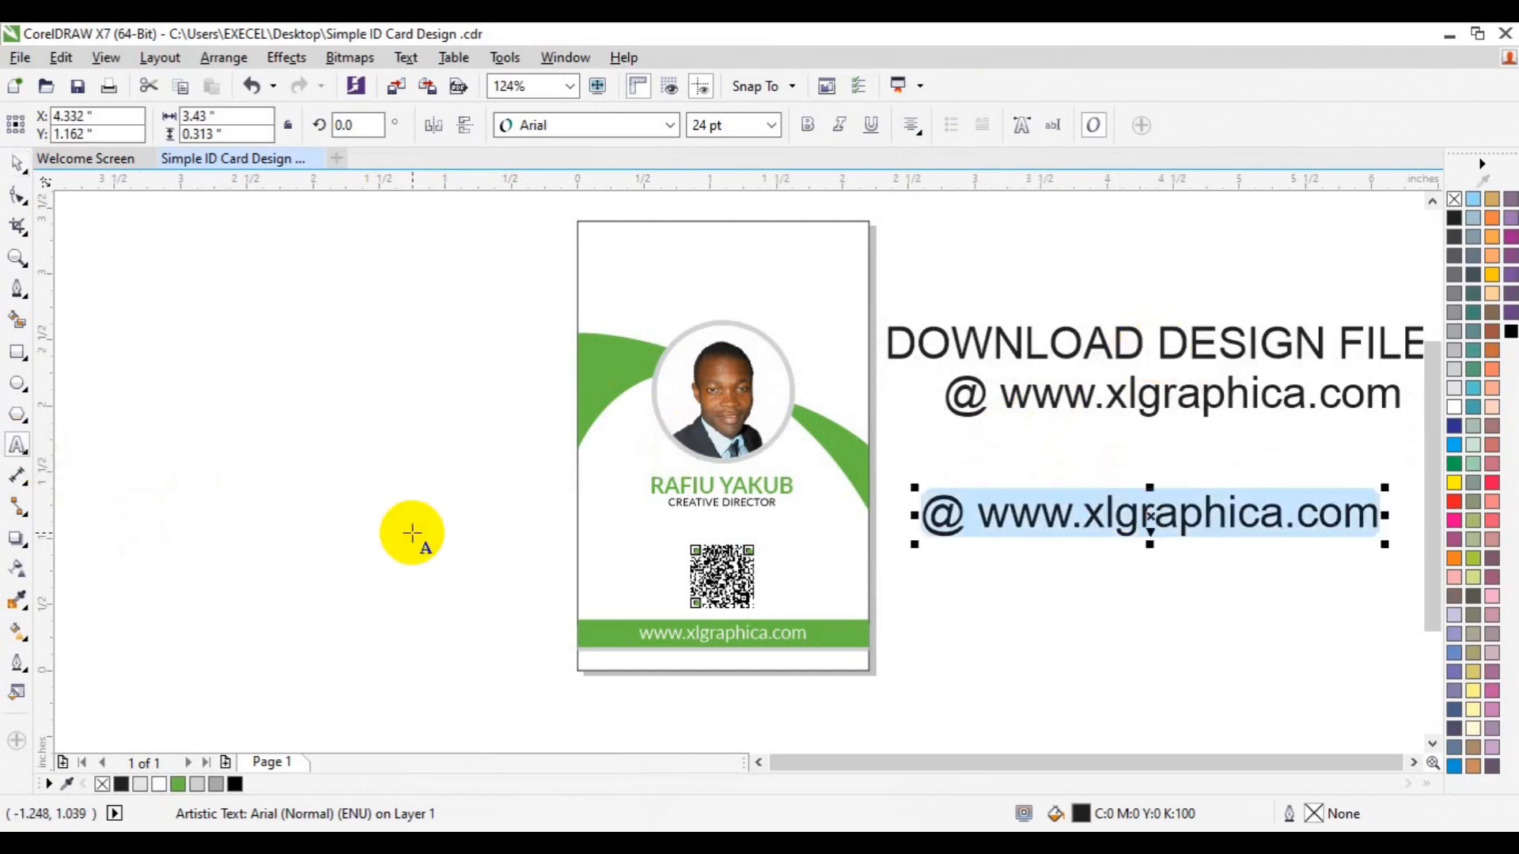
text(Thank )
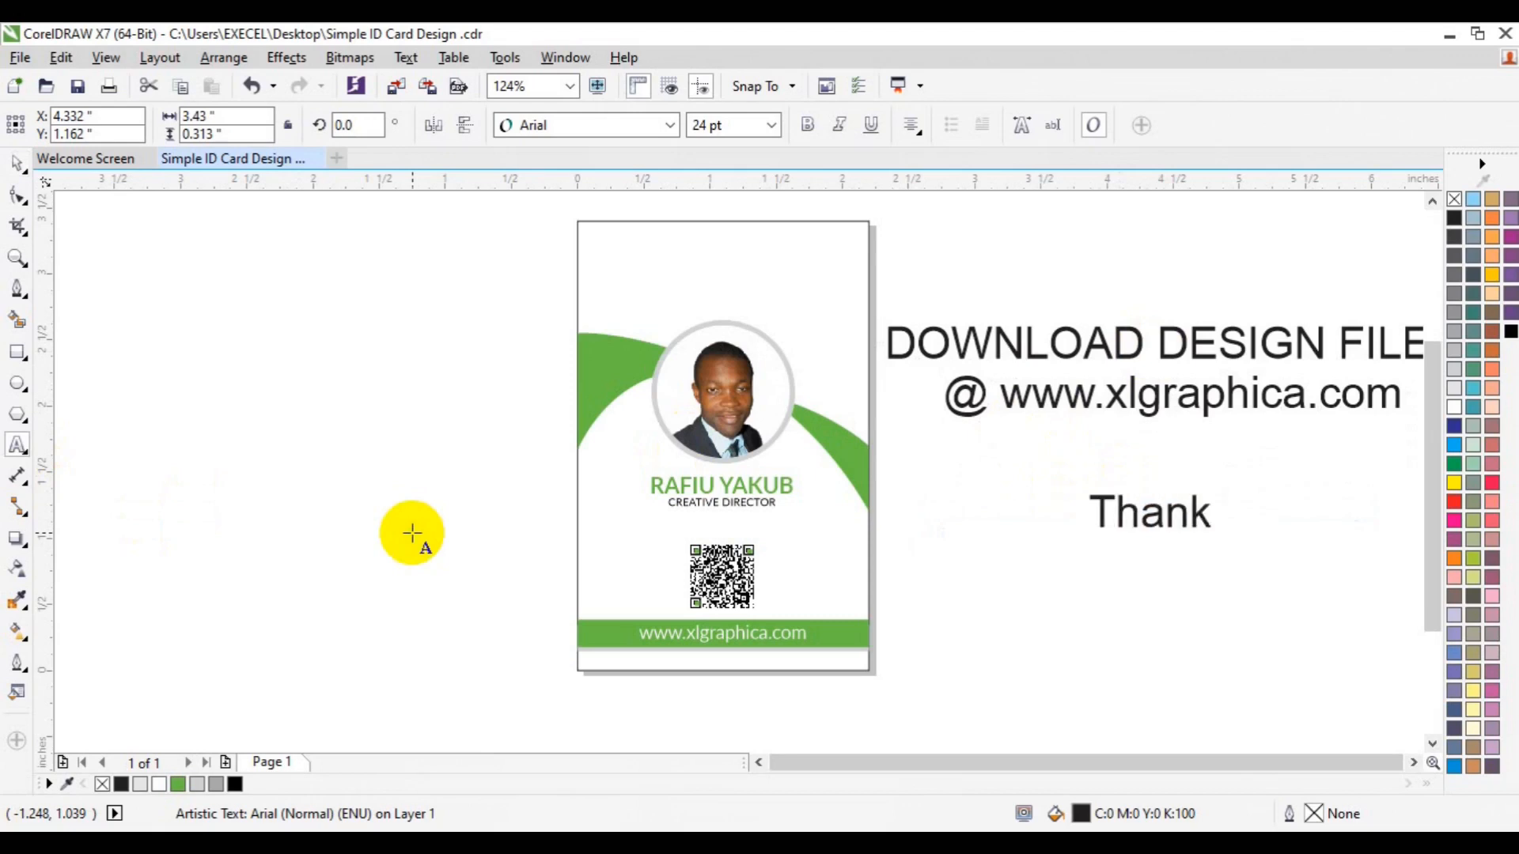
text(you for)
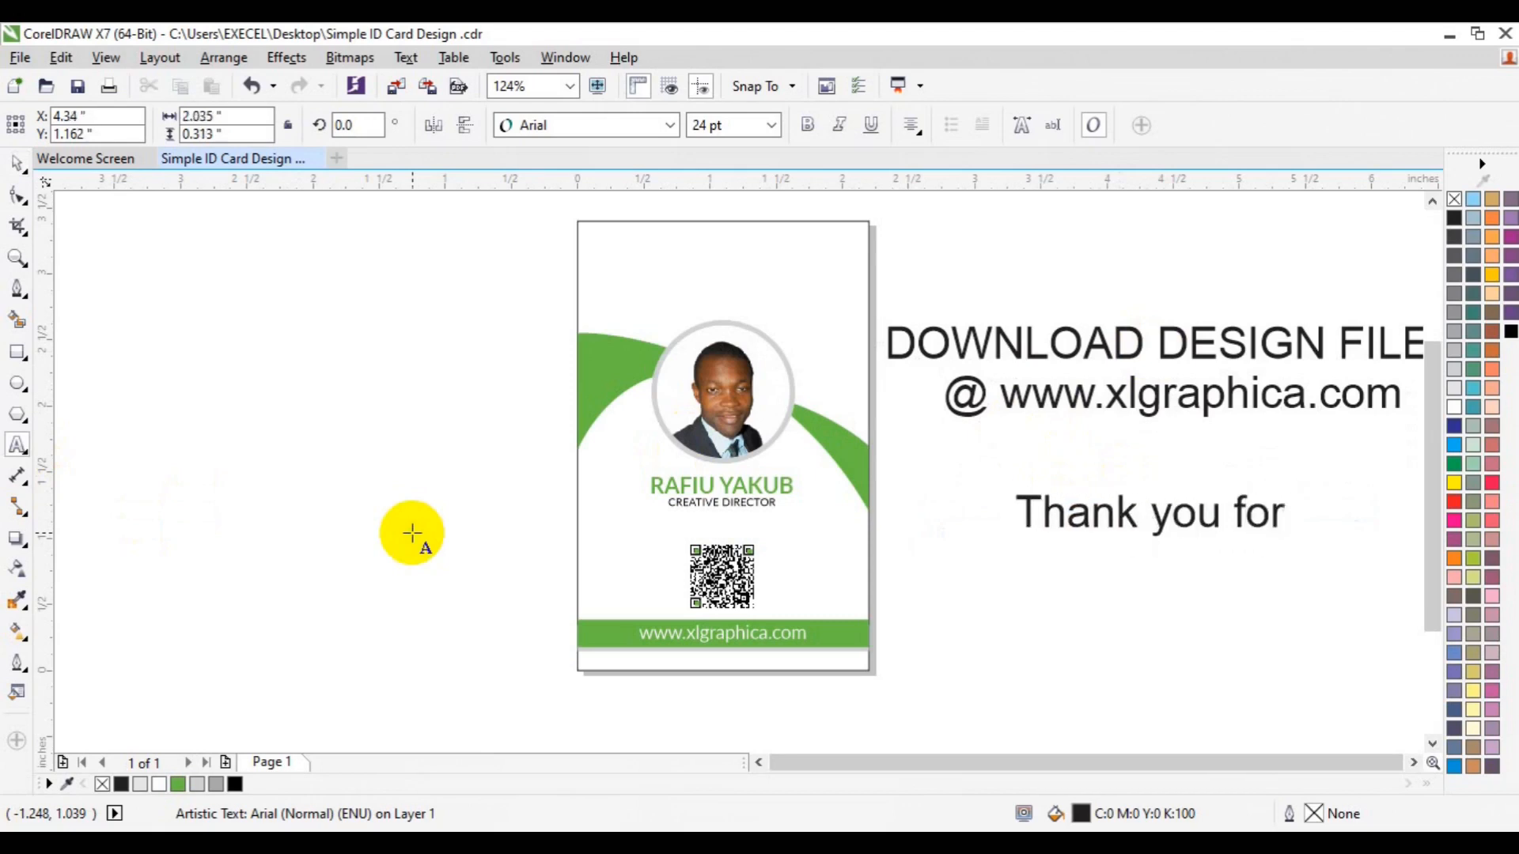
text( watching)
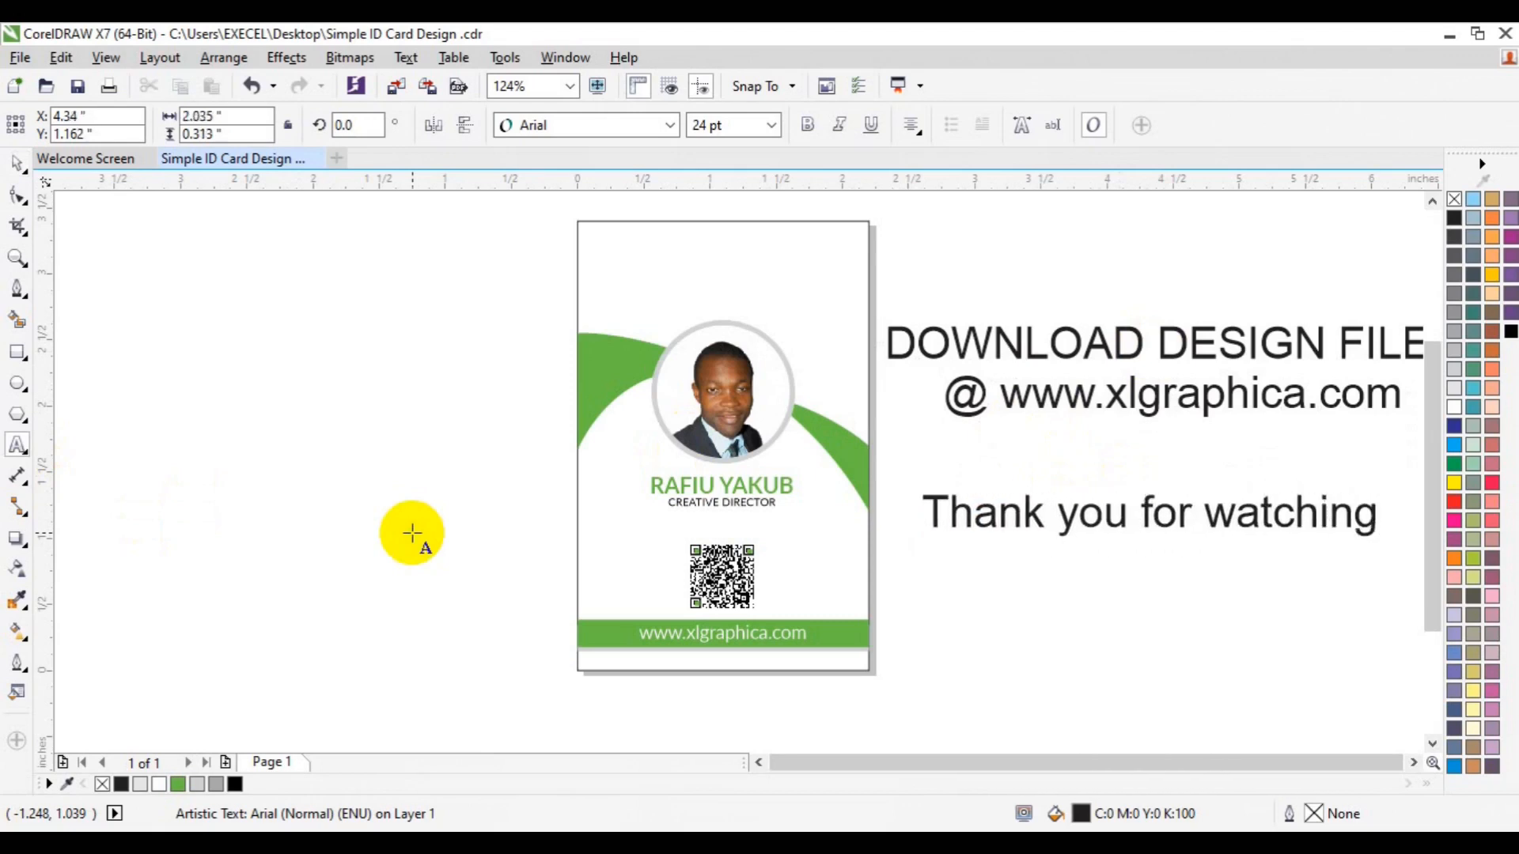
text( and )
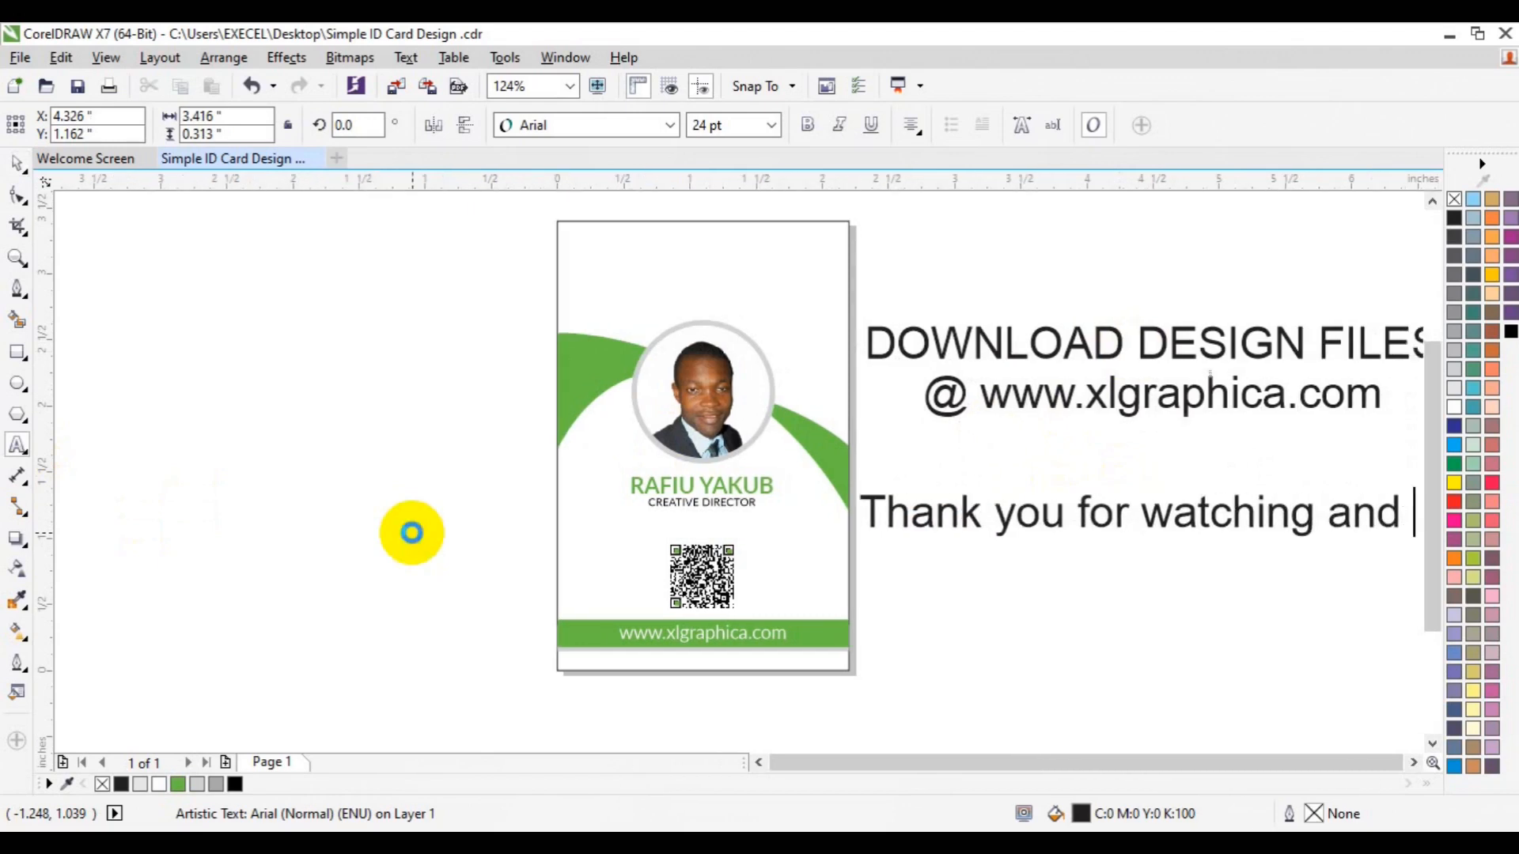
text(don)
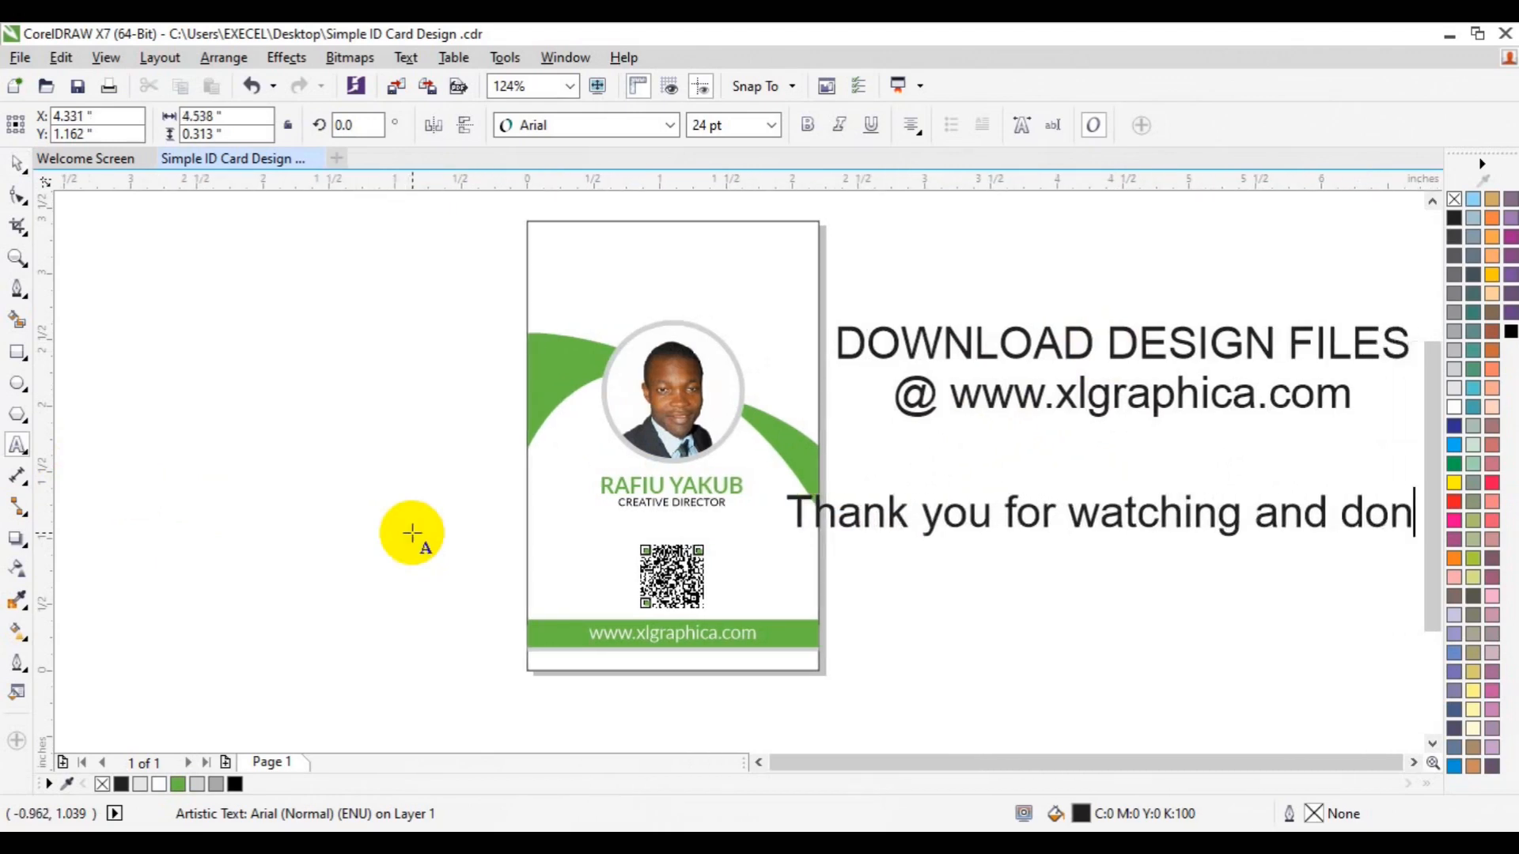
text('t forge)
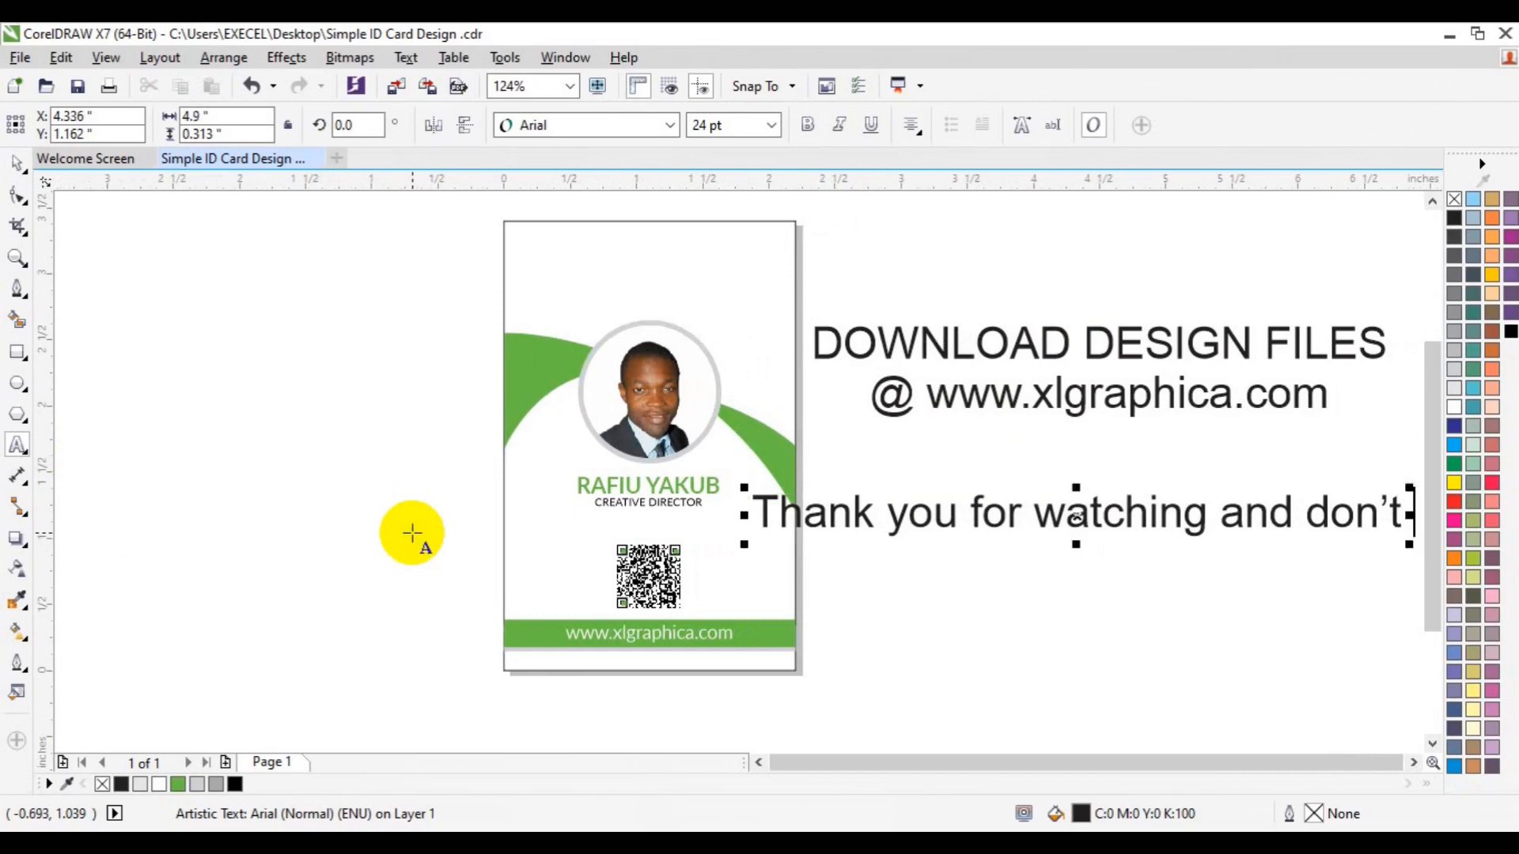
text(t t)
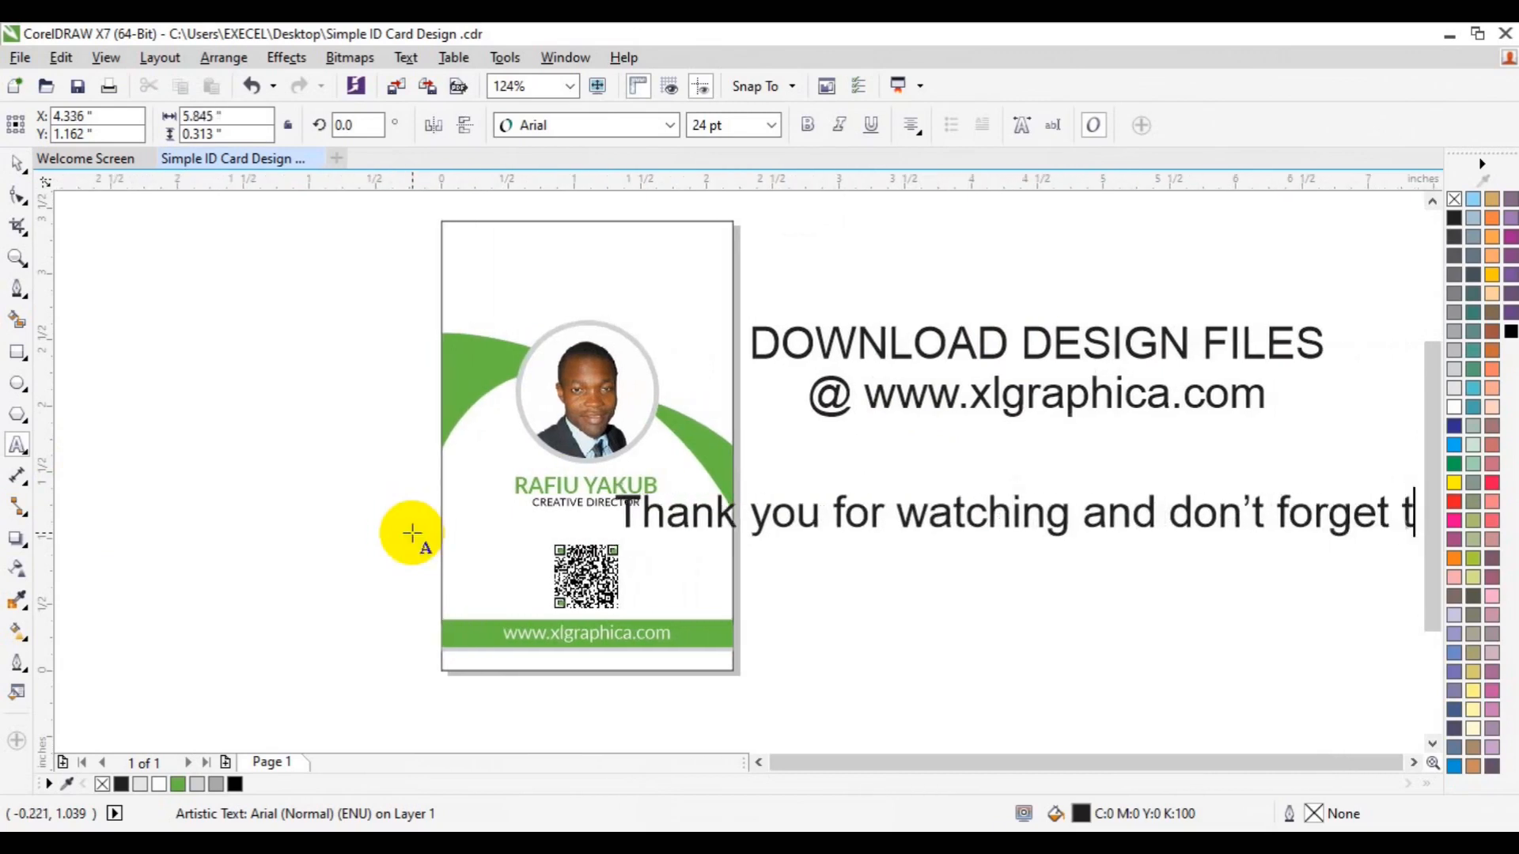
text(o sub)
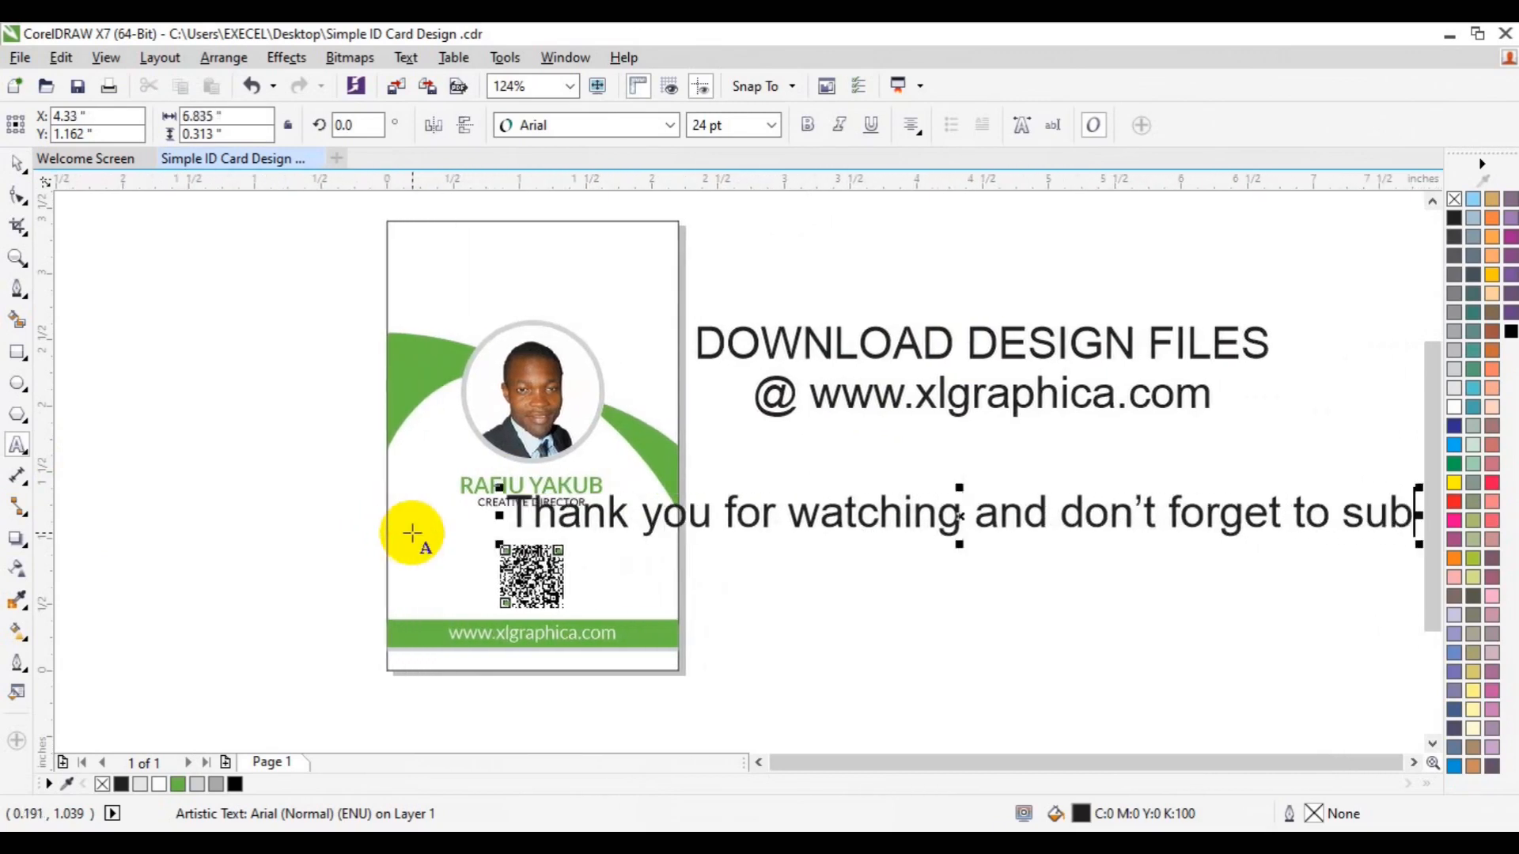
text(scribe)
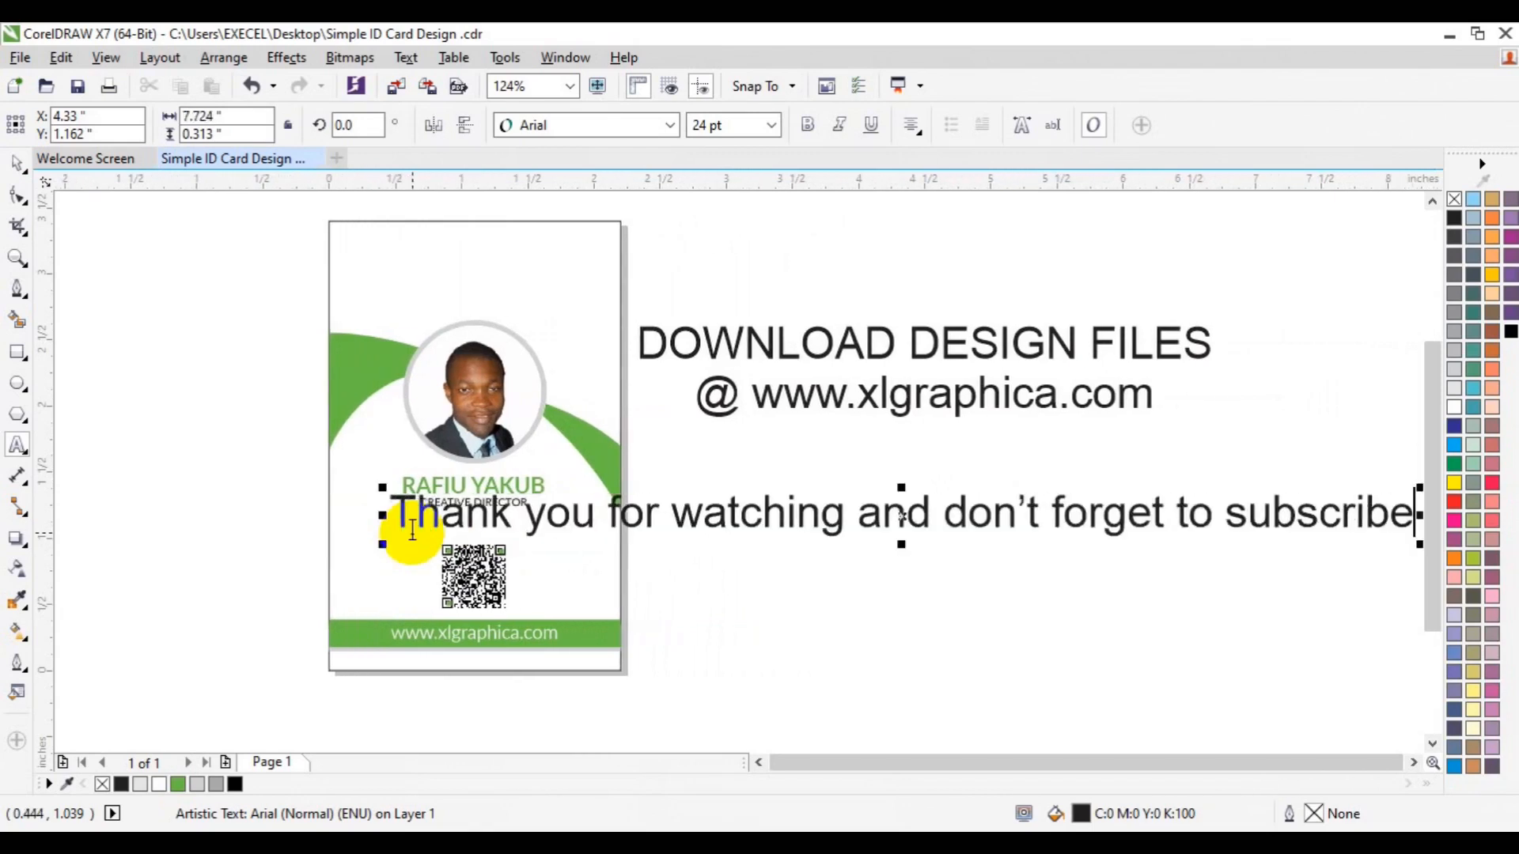
click(16, 162)
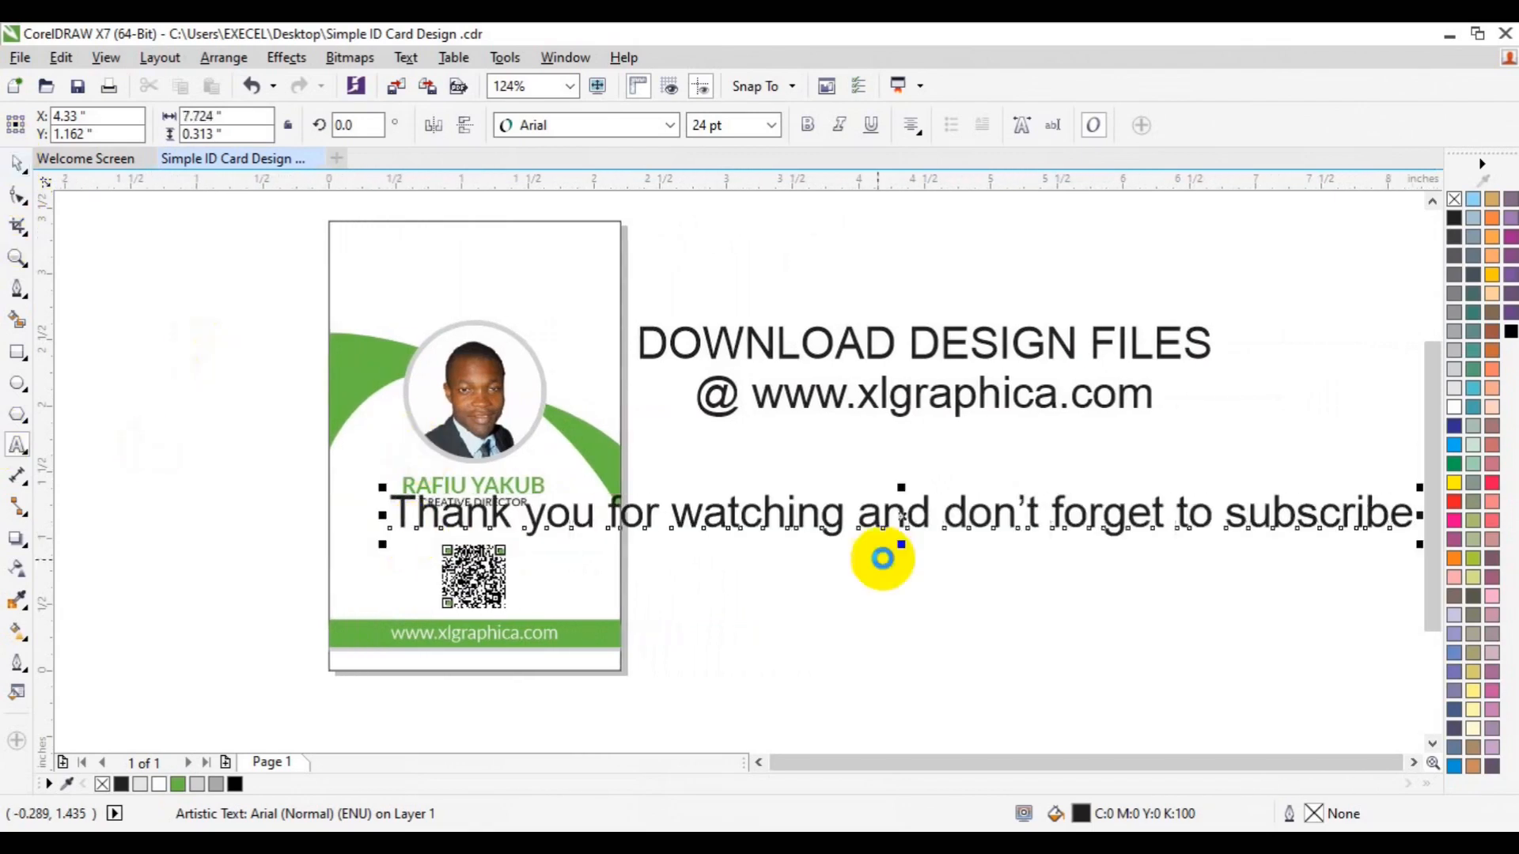
drag(902, 518, 1047, 568)
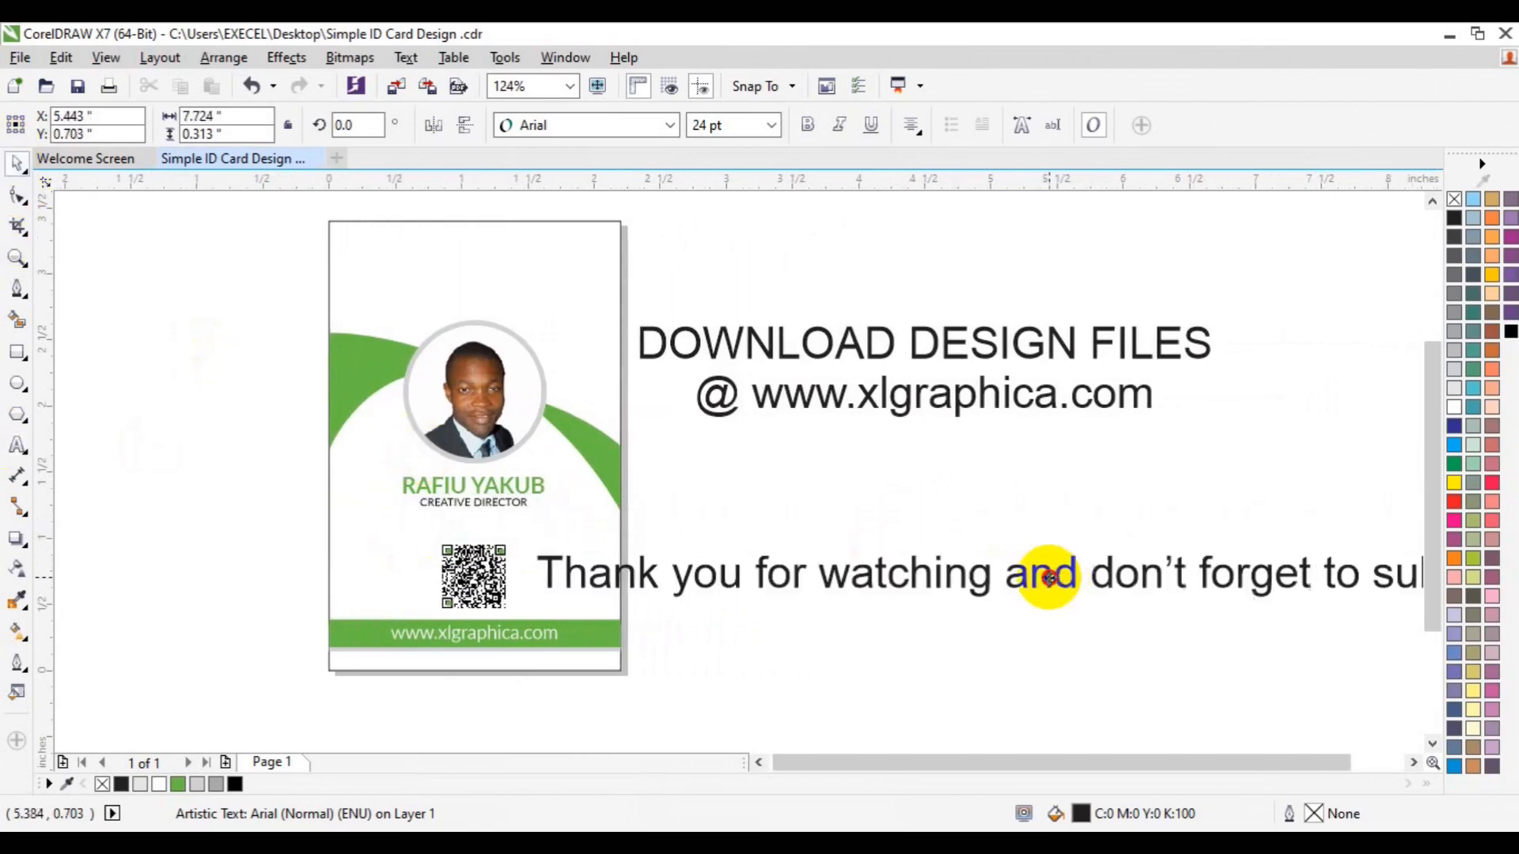
click(773, 127)
click(751, 223)
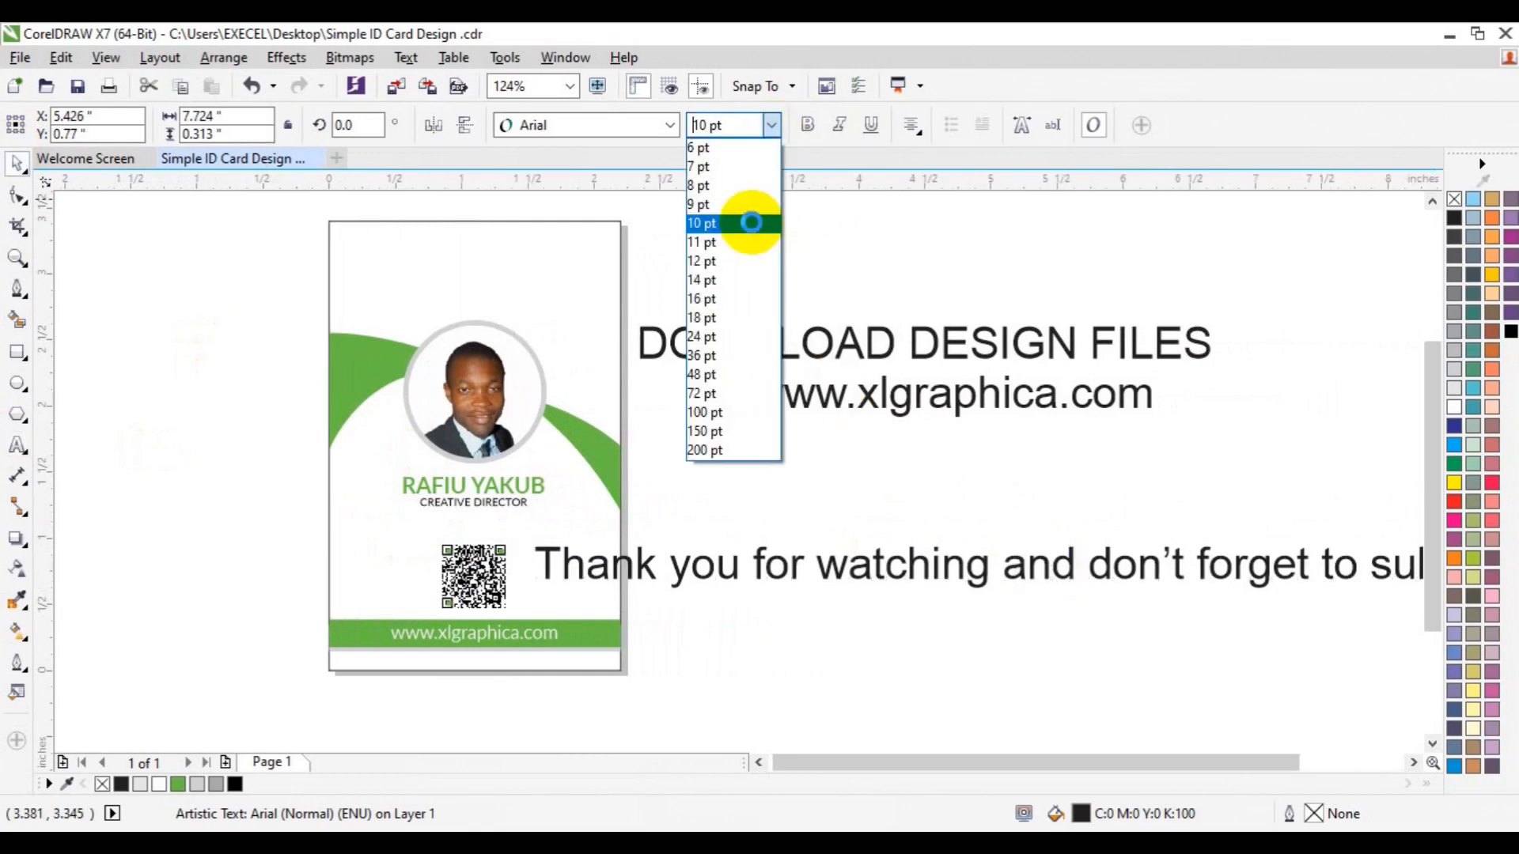
click(751, 261)
click(946, 650)
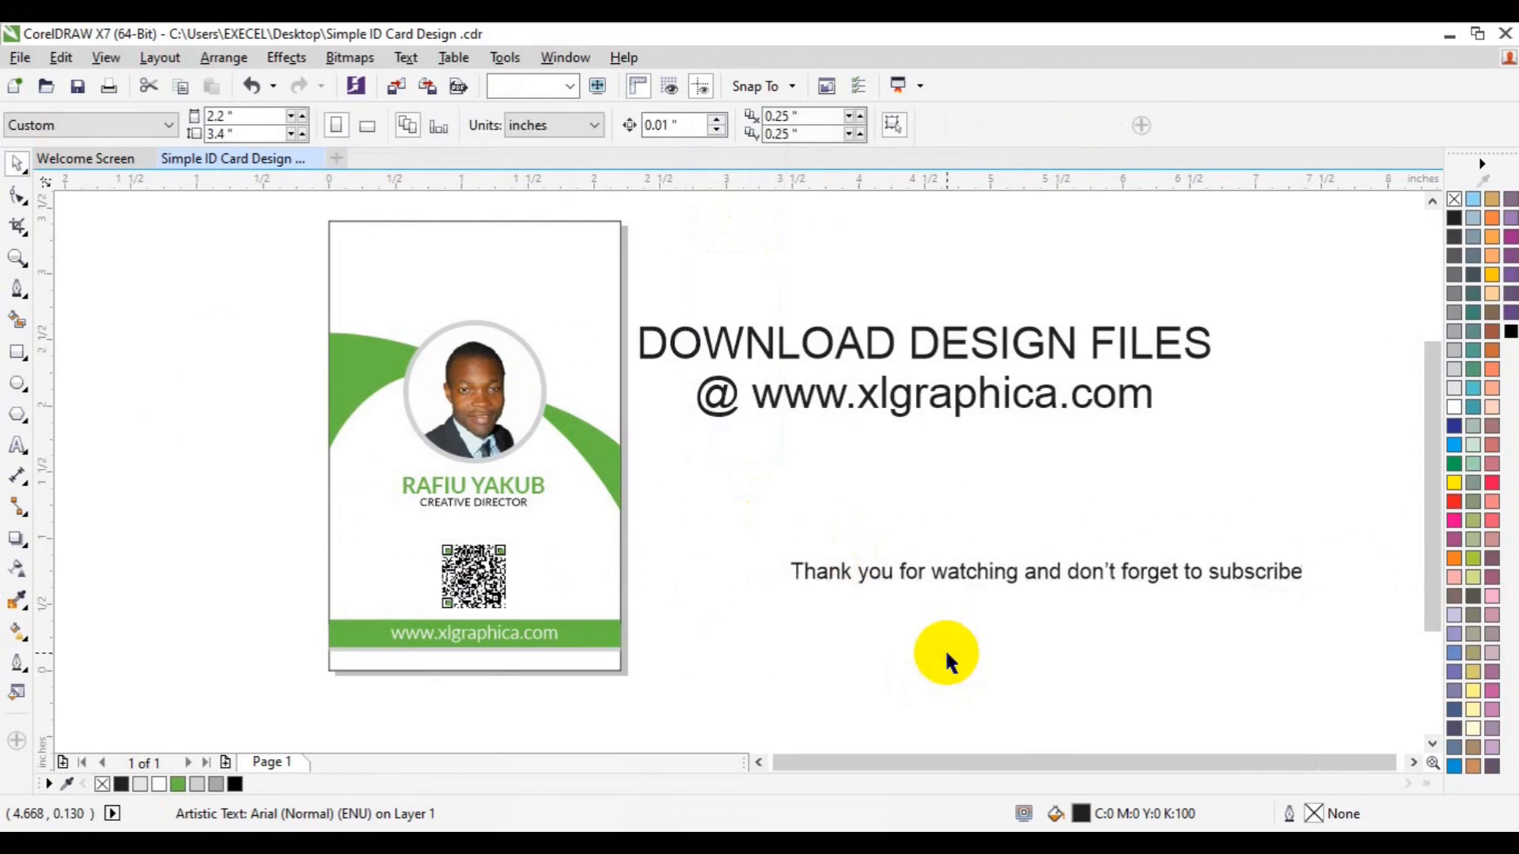